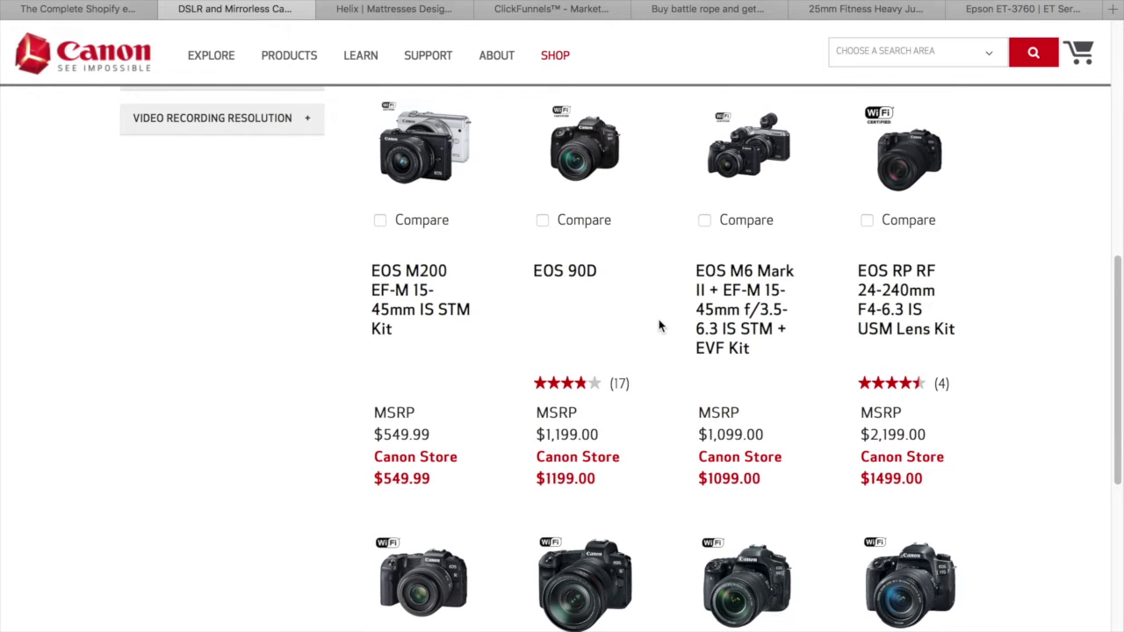
Examine the Canon camera listing and the Helix mattress home page as contrasting examples of online store design
scroll(660, 326, down, 3)
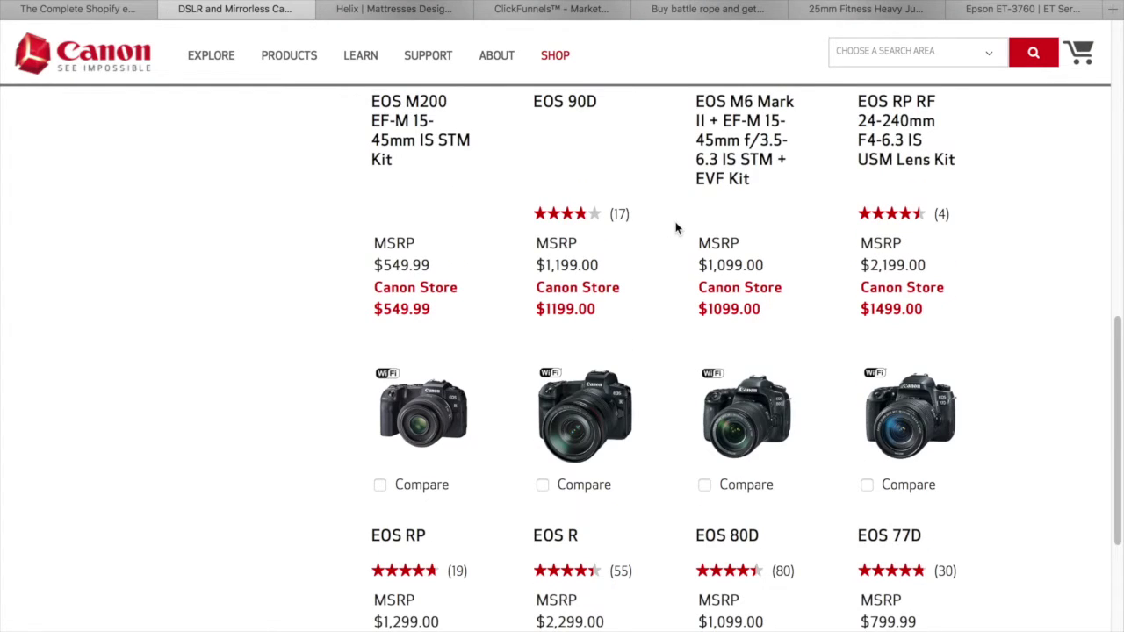
click(391, 11)
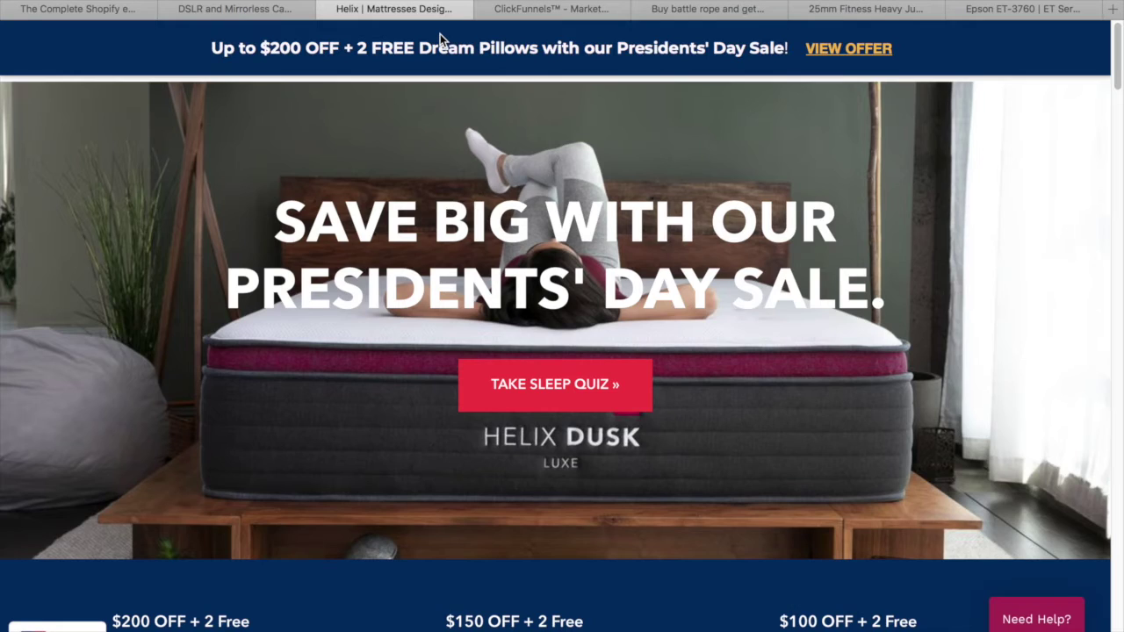
scroll(440, 33, up, 1)
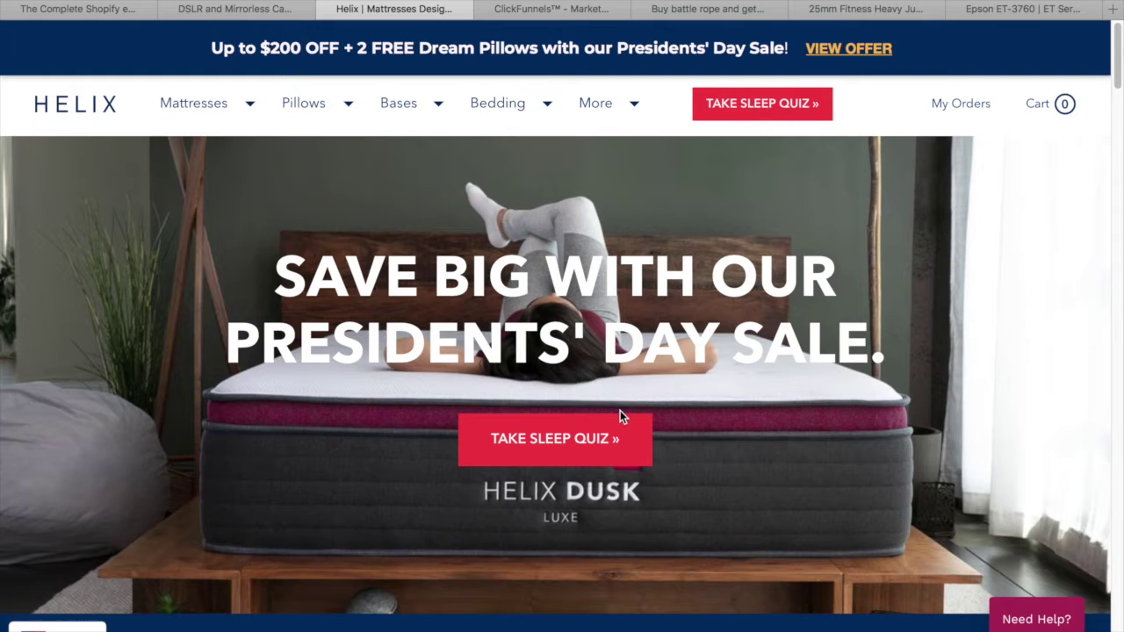
scroll(571, 505, down, 1)
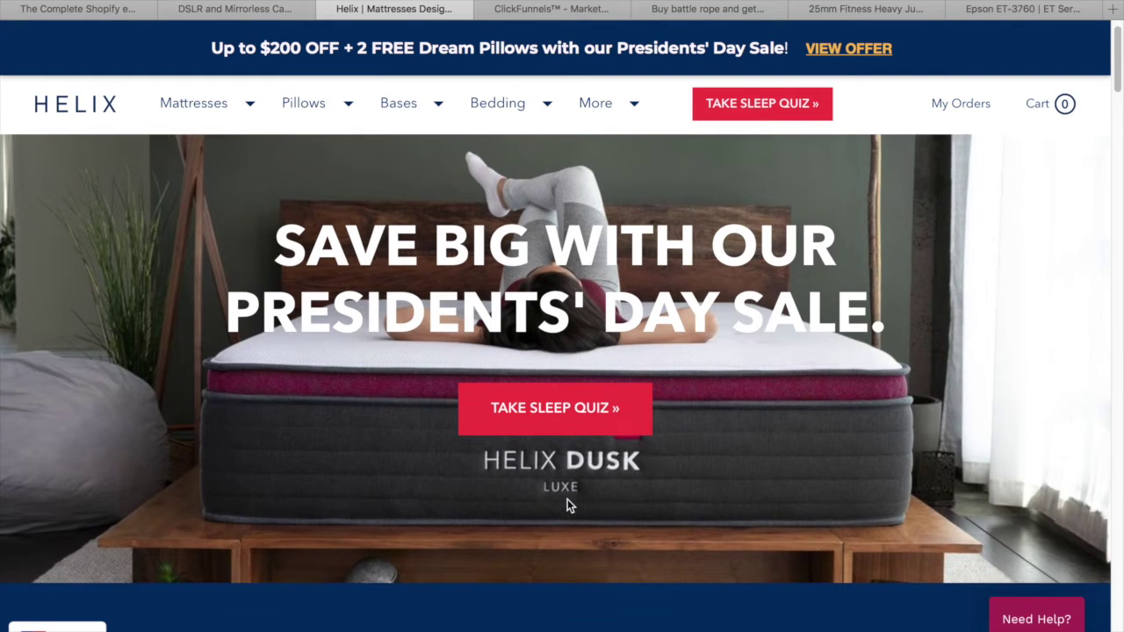
Start the Helix sleep quiz and continue past the email page to the My Info form
click(561, 409)
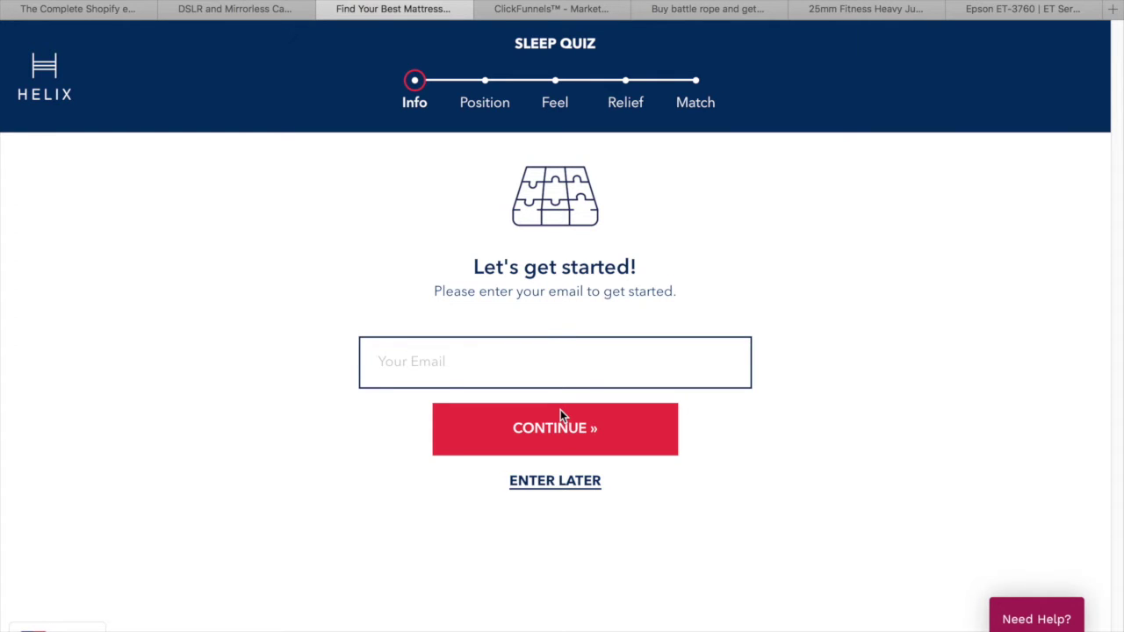
click(512, 360)
click(570, 423)
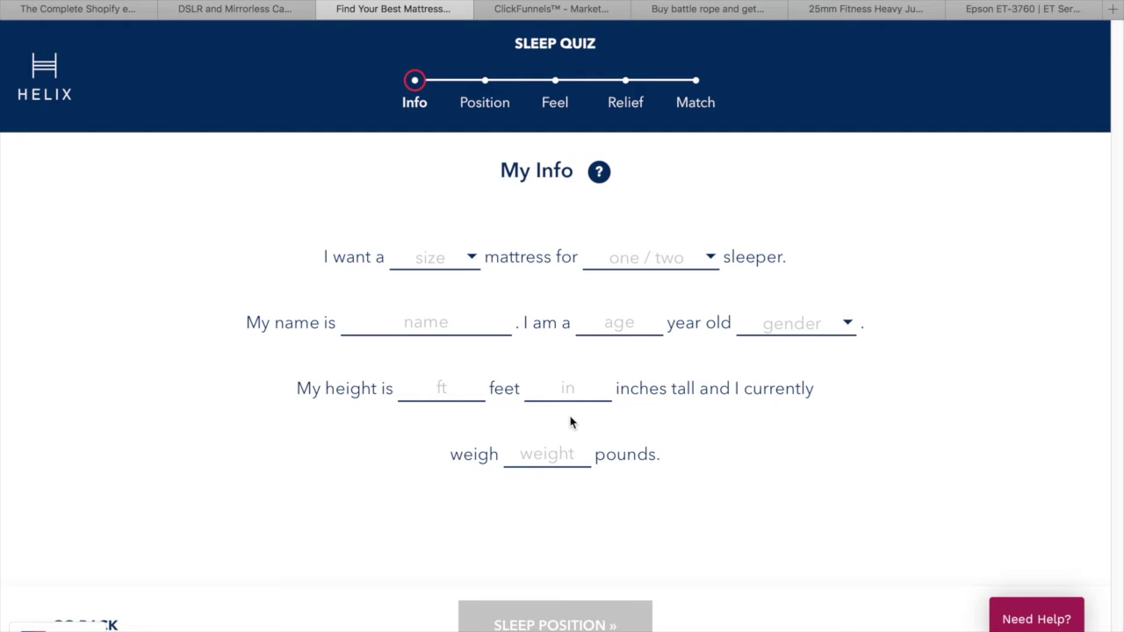
Set the quiz to a Full mattress for One sleeper
click(412, 263)
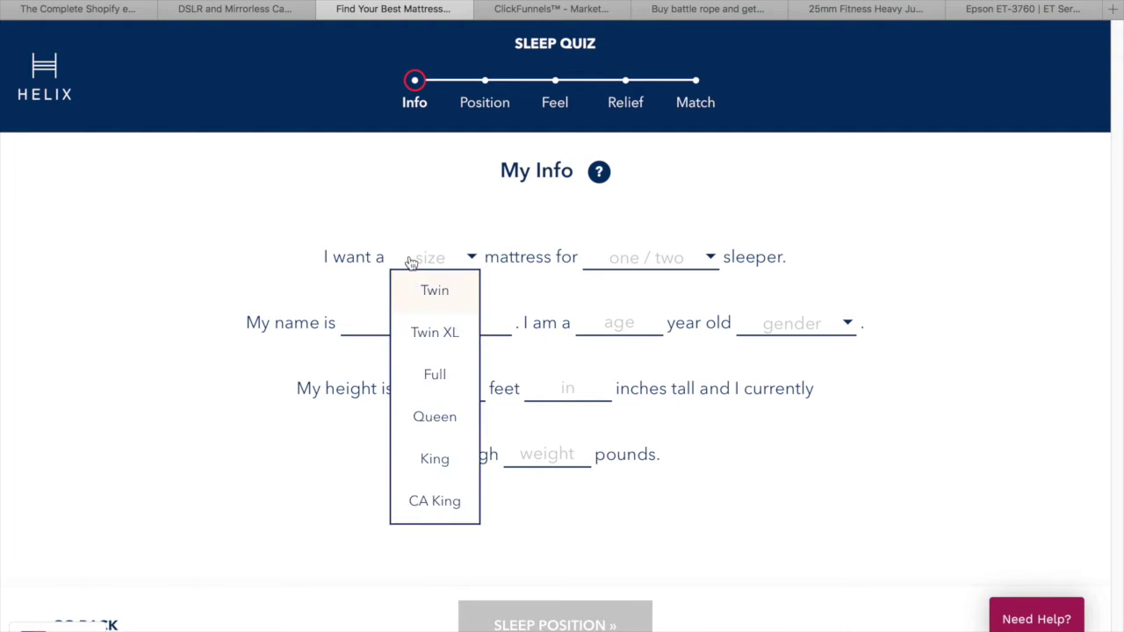
click(447, 379)
click(699, 269)
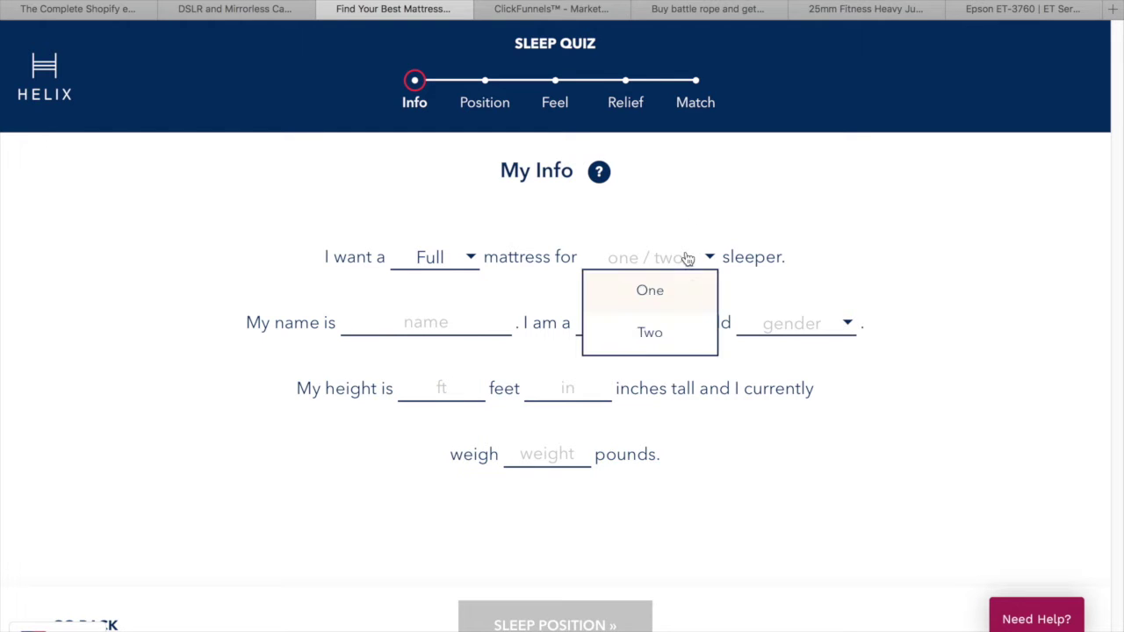
click(662, 294)
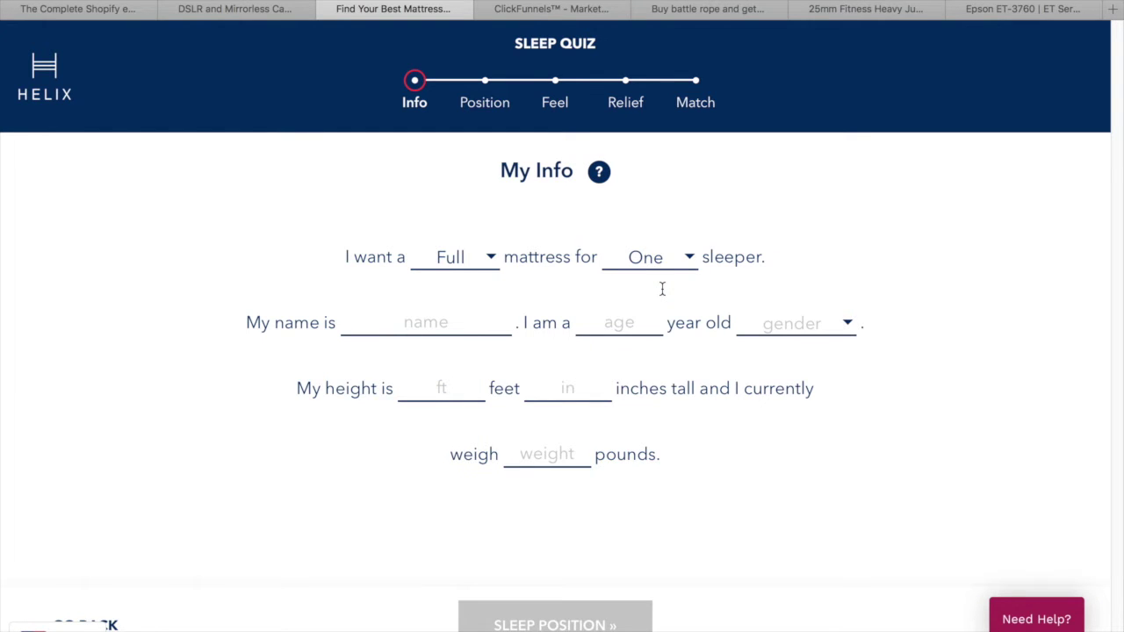
Enter the sleeper's first name, an age of 29 and the gender Male
click(399, 327)
text(benjamin)
click(630, 330)
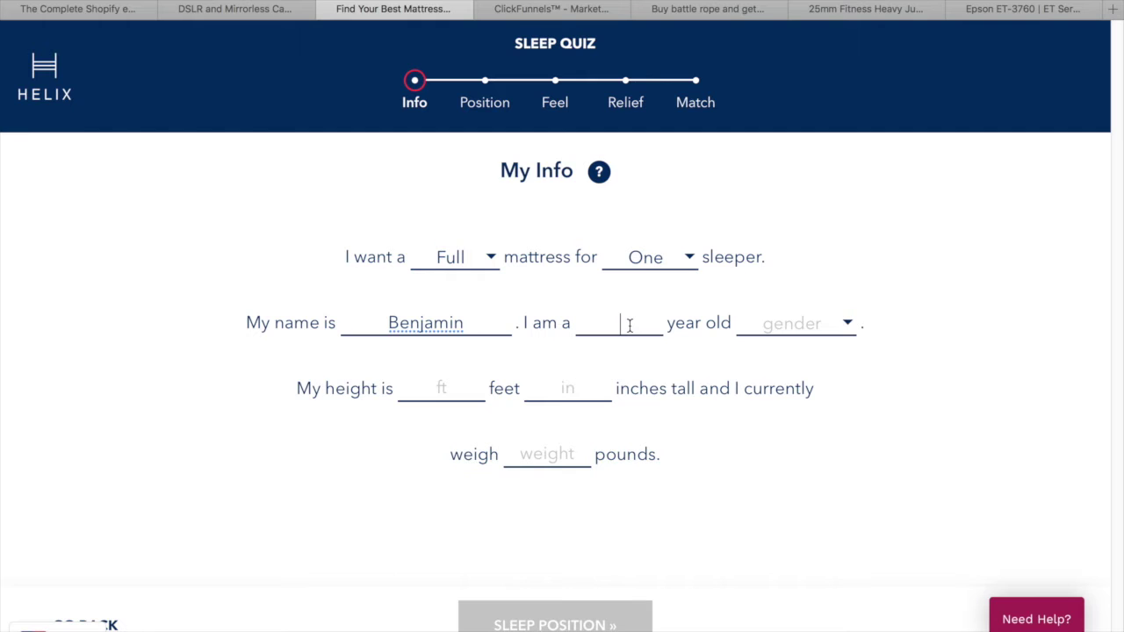
text(29)
click(789, 321)
click(779, 364)
Set the height to 5 feet 10 inches and the weight to 180 pounds, and continue to the sleep position question
click(470, 388)
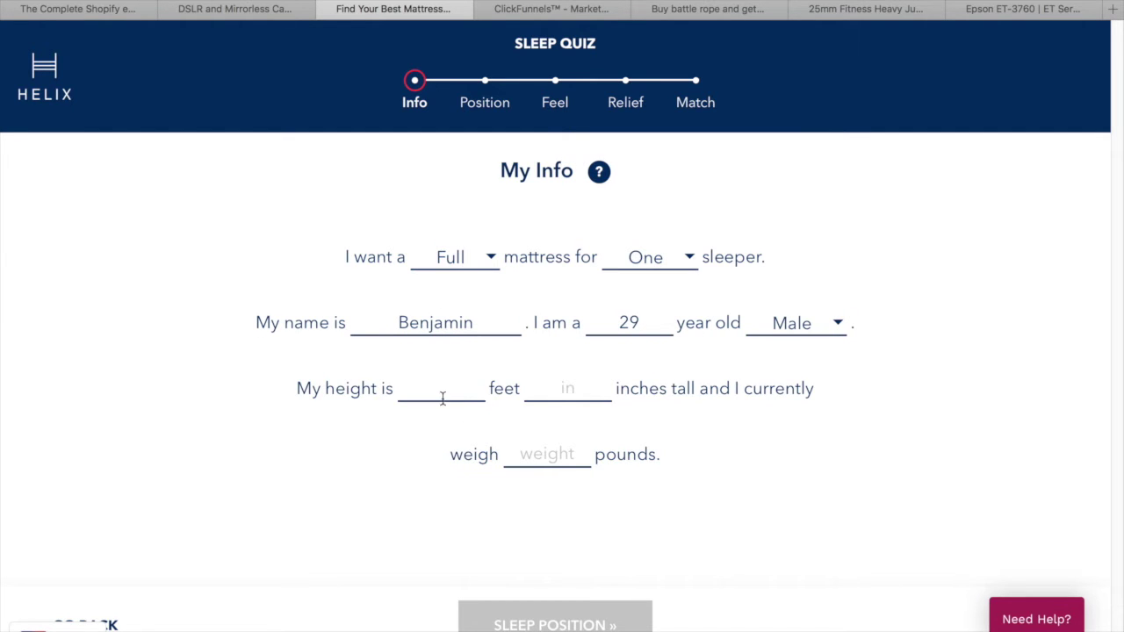
text(5)
key(Tab)
text(10)
click(523, 456)
text(180)
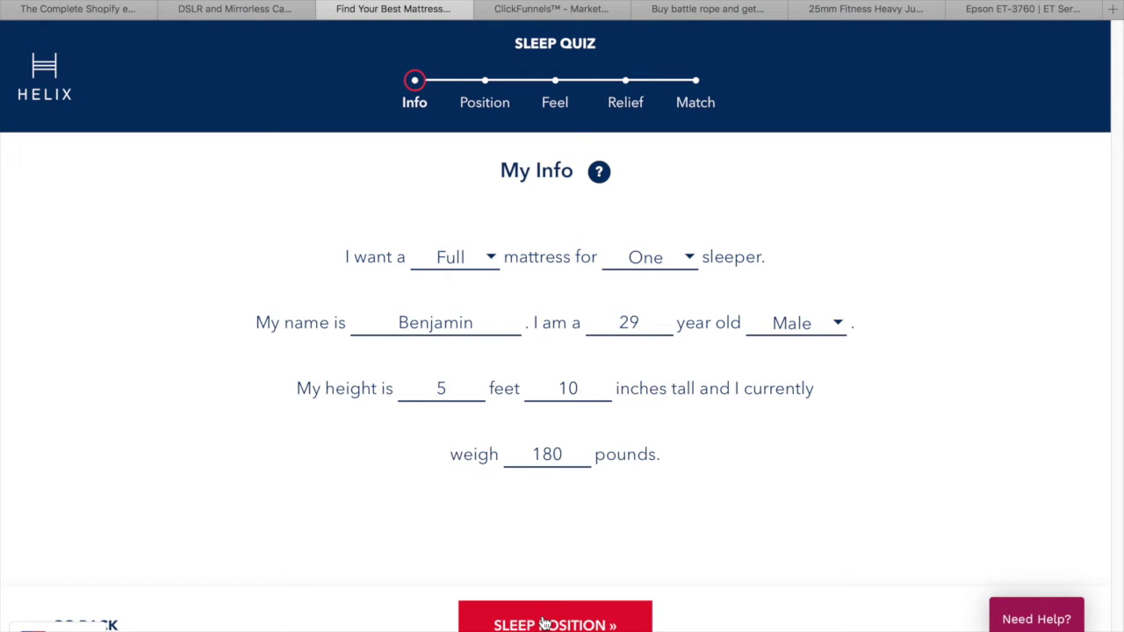
click(542, 622)
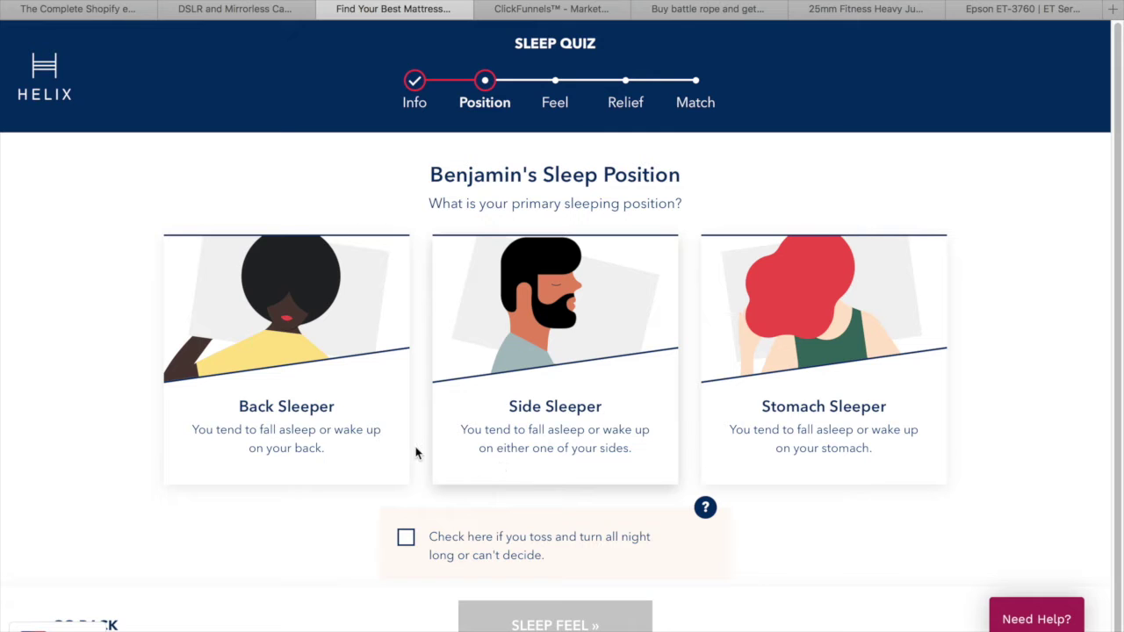
Answer the remaining quiz questions with Back Sleeper, Medium Feel and Sometimes for back pain to get the mattress match
click(246, 391)
scroll(442, 518, down, 1)
click(507, 452)
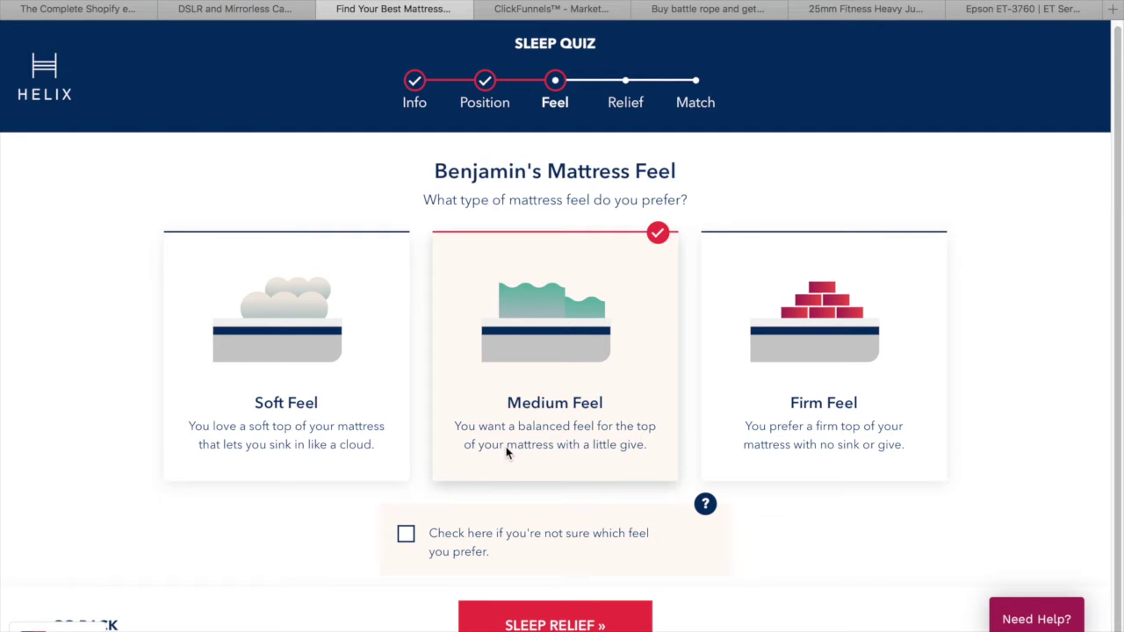
click(488, 620)
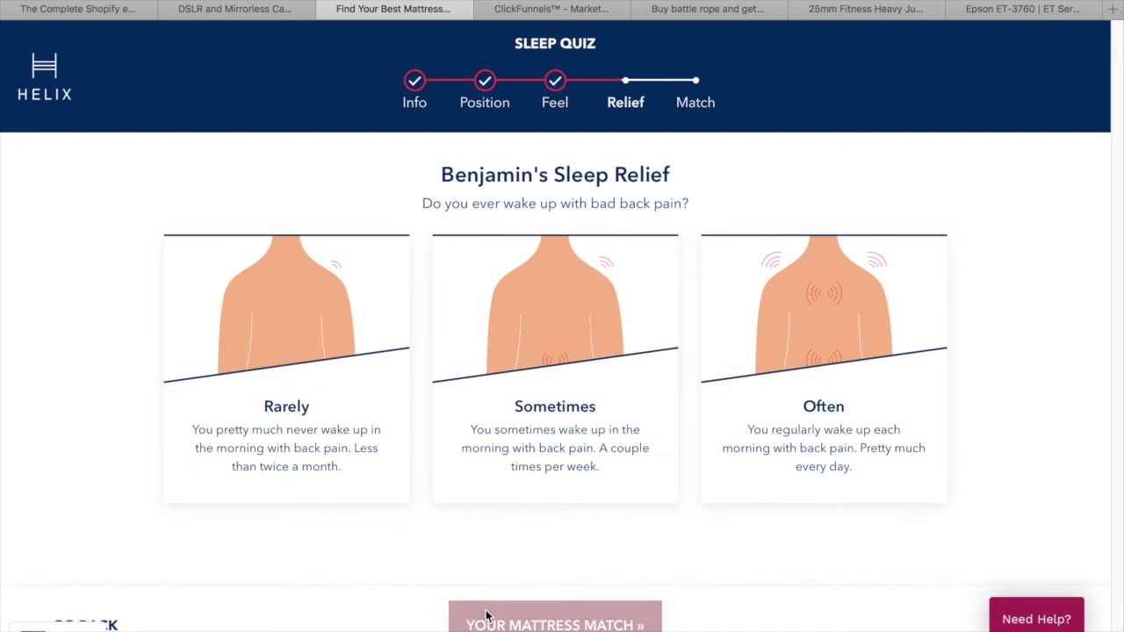
click(520, 363)
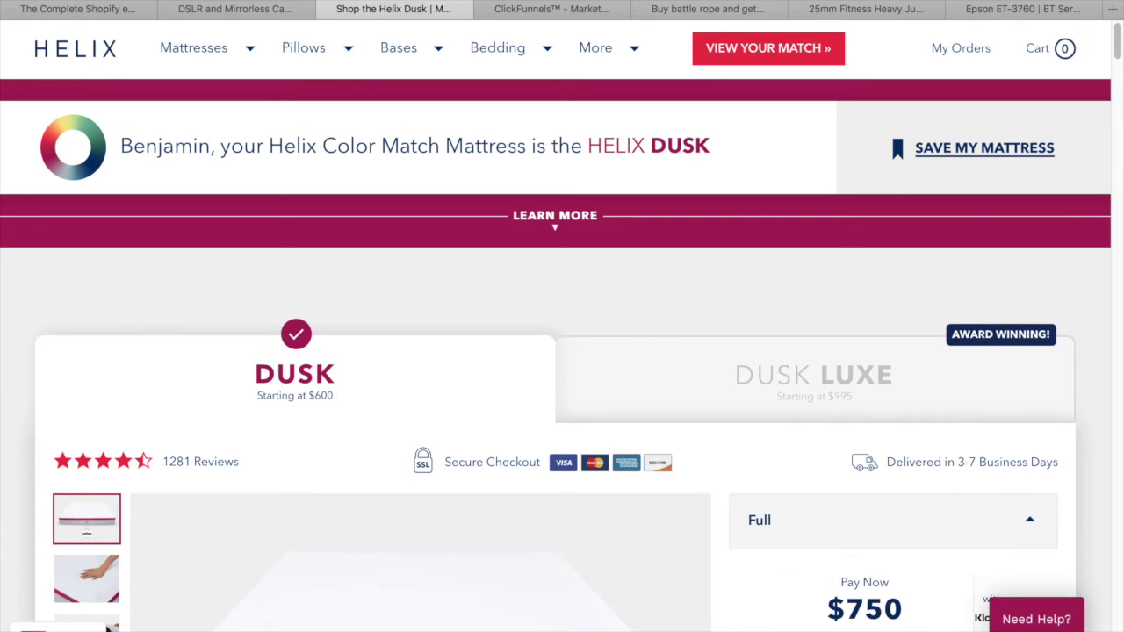
Review the Helix Dusk match page, dismiss its match explanation, and compare the page with Canon's camera listing
scroll(686, 482, down, 4)
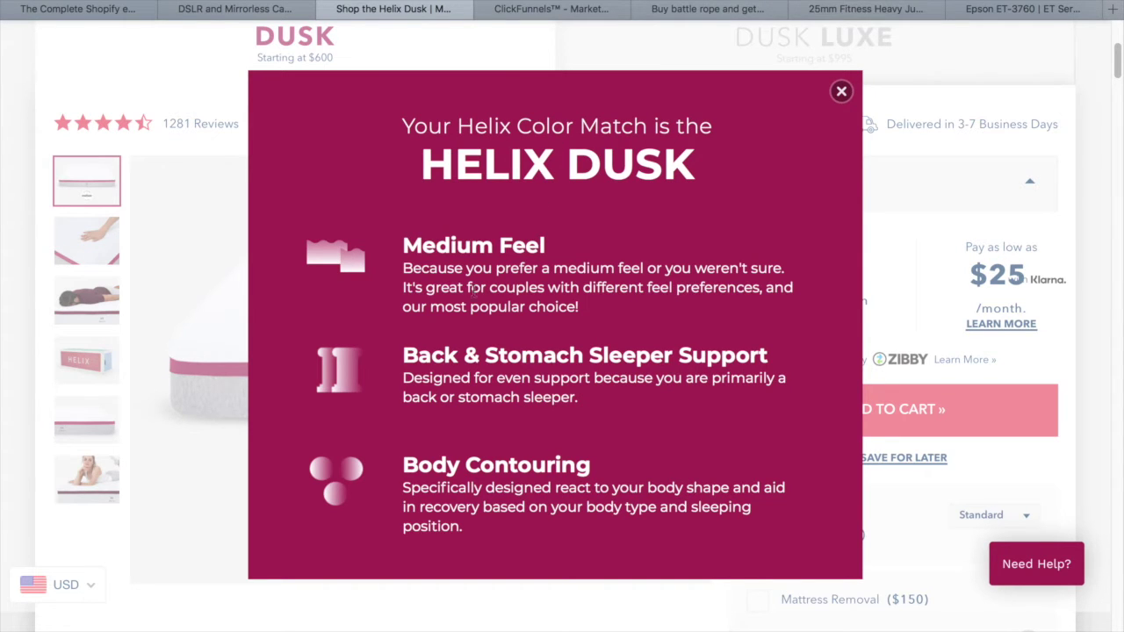
click(837, 94)
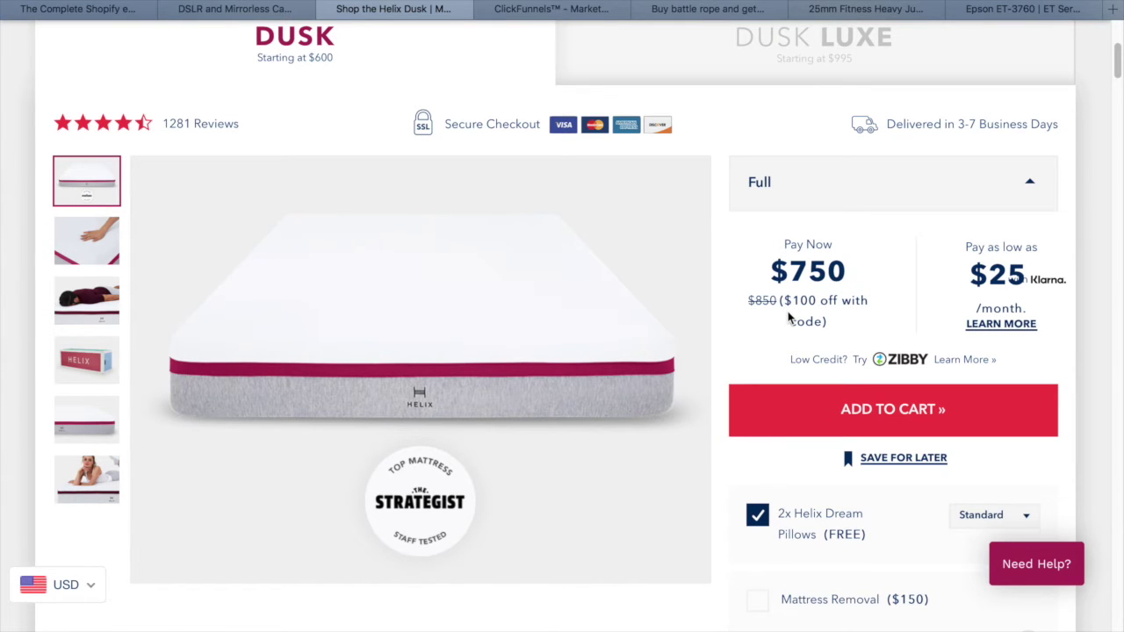
scroll(789, 318, up, 5)
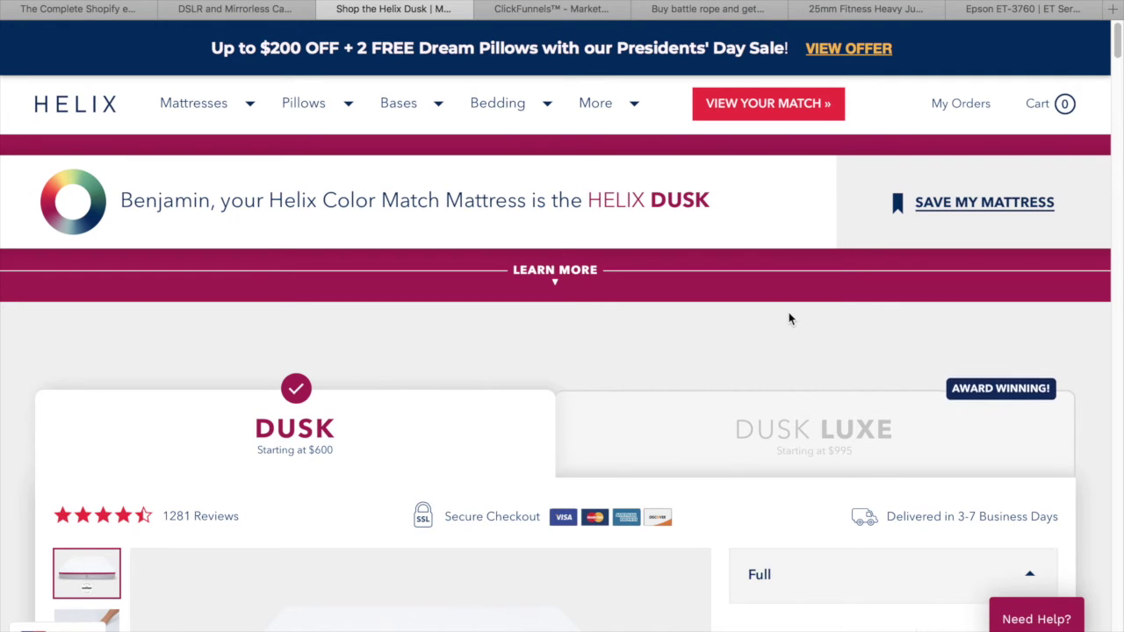
click(236, 9)
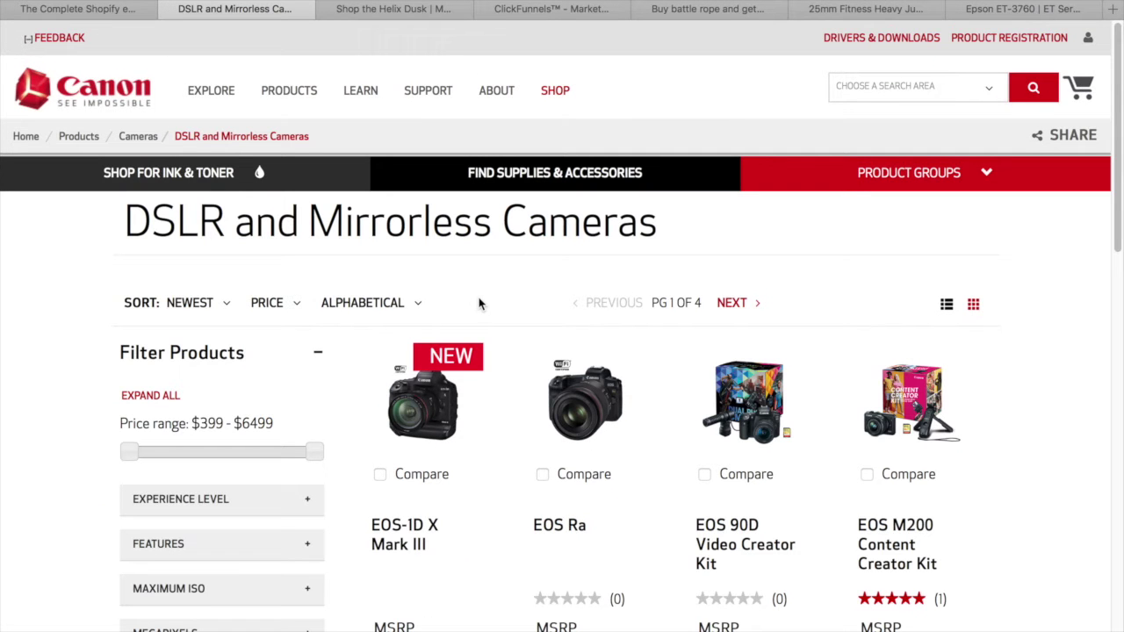
click(420, 10)
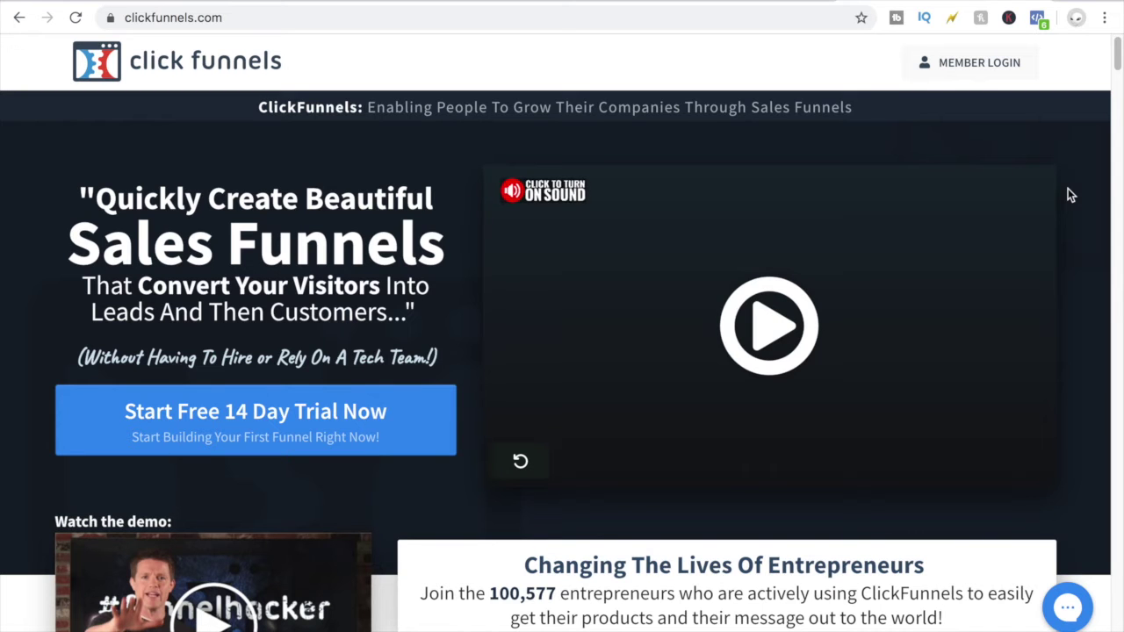
Read through the ClickFunnels home page down to the Generate Leads section
scroll(1068, 188, down, 3)
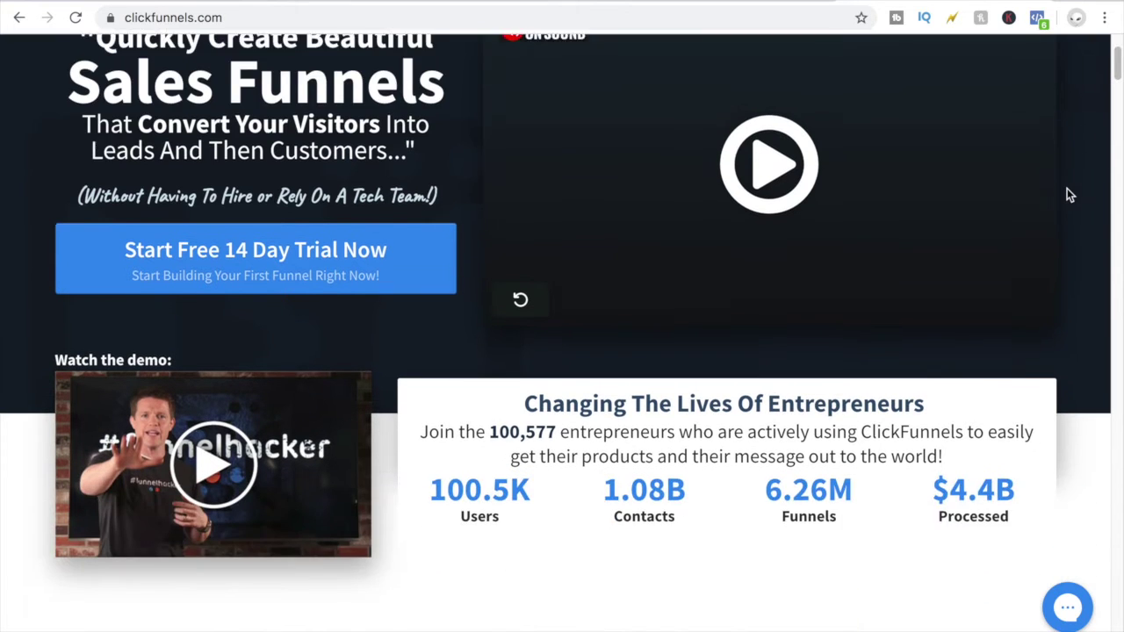
scroll(1069, 195, down, 2)
scroll(1069, 195, down, 6)
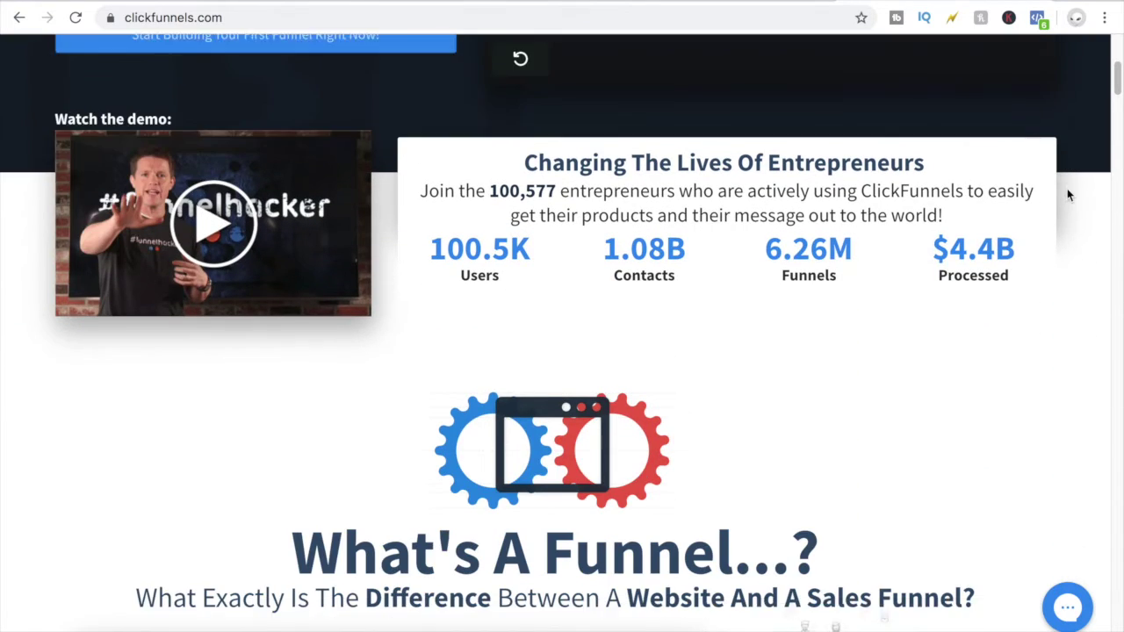
scroll(1069, 195, down, 12)
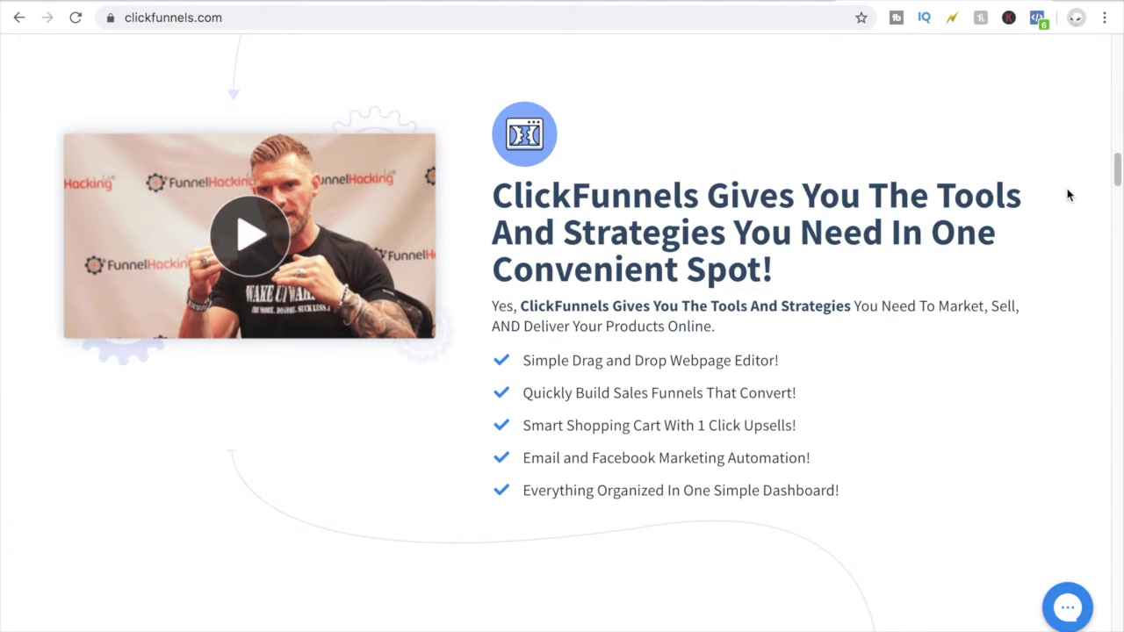
scroll(1069, 195, down, 6)
scroll(1069, 195, down, 2)
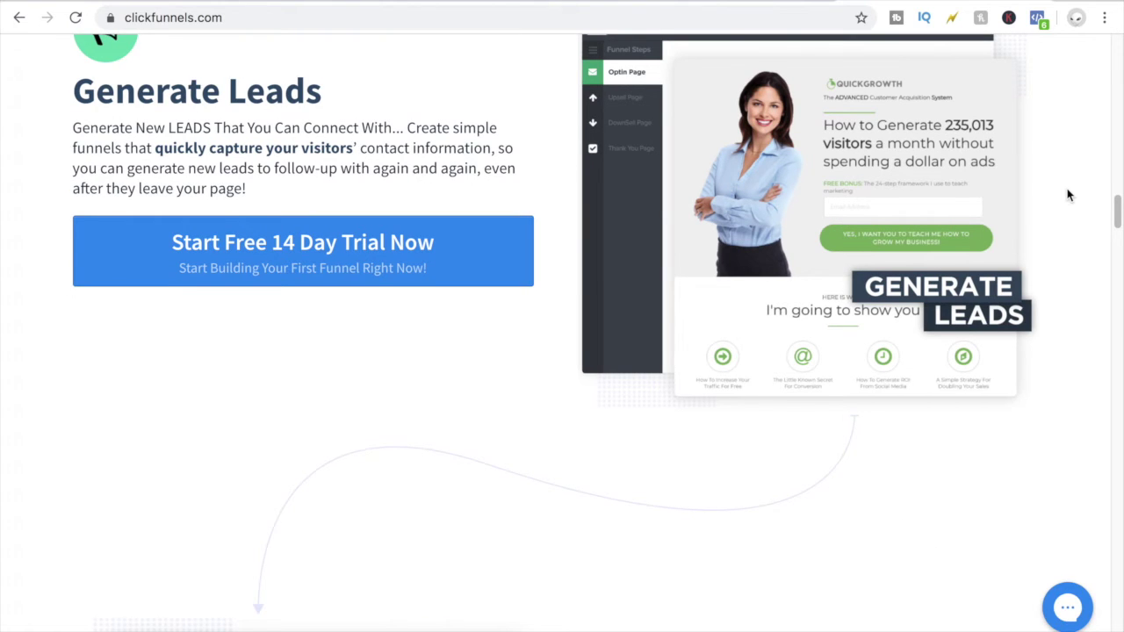
scroll(1069, 195, down, 1)
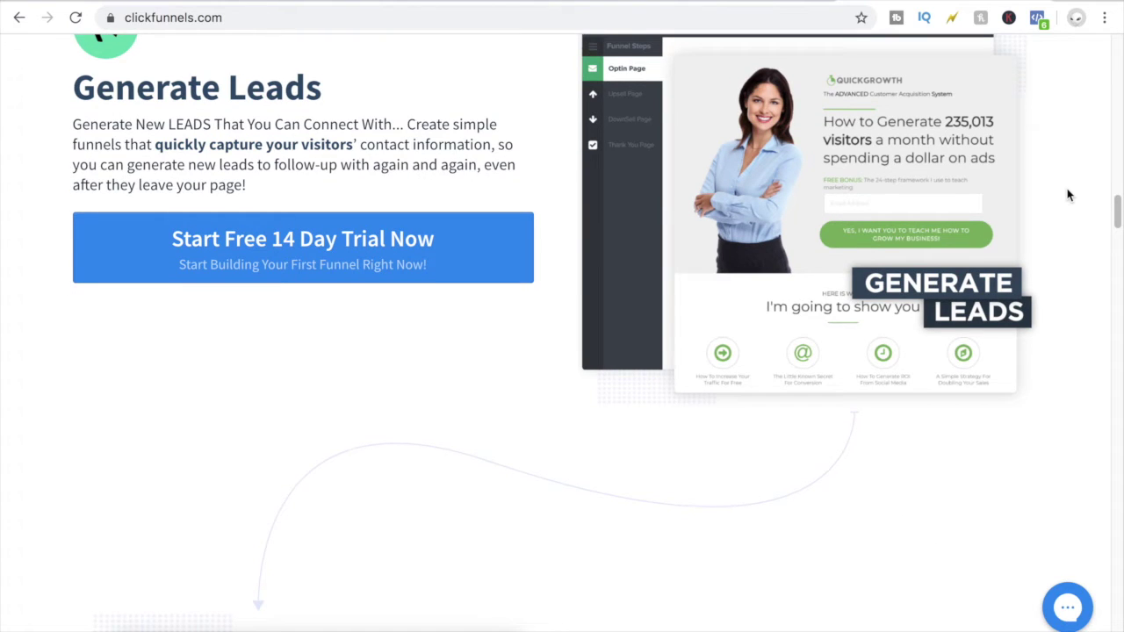
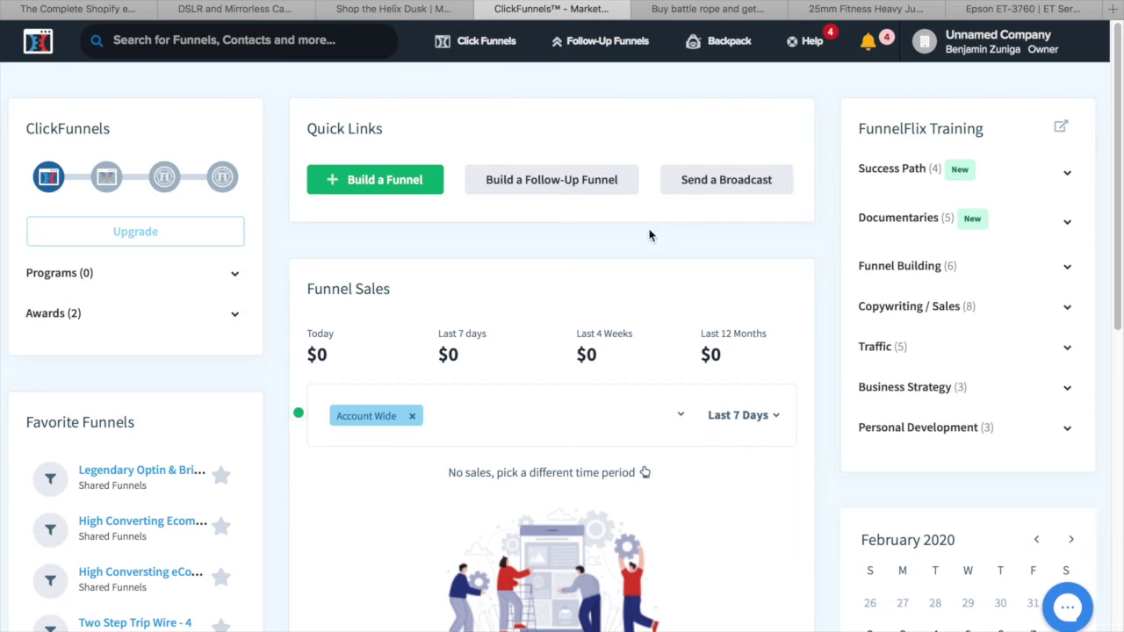
Start building a new funnel in ClickFunnels as a custom funnel
click(408, 184)
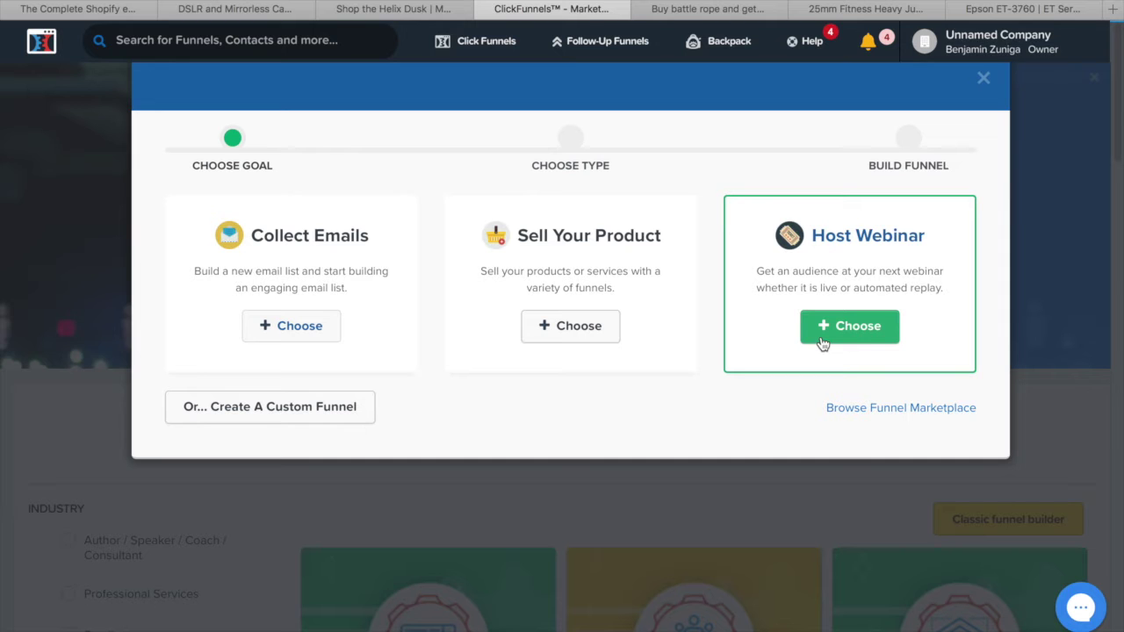
click(363, 410)
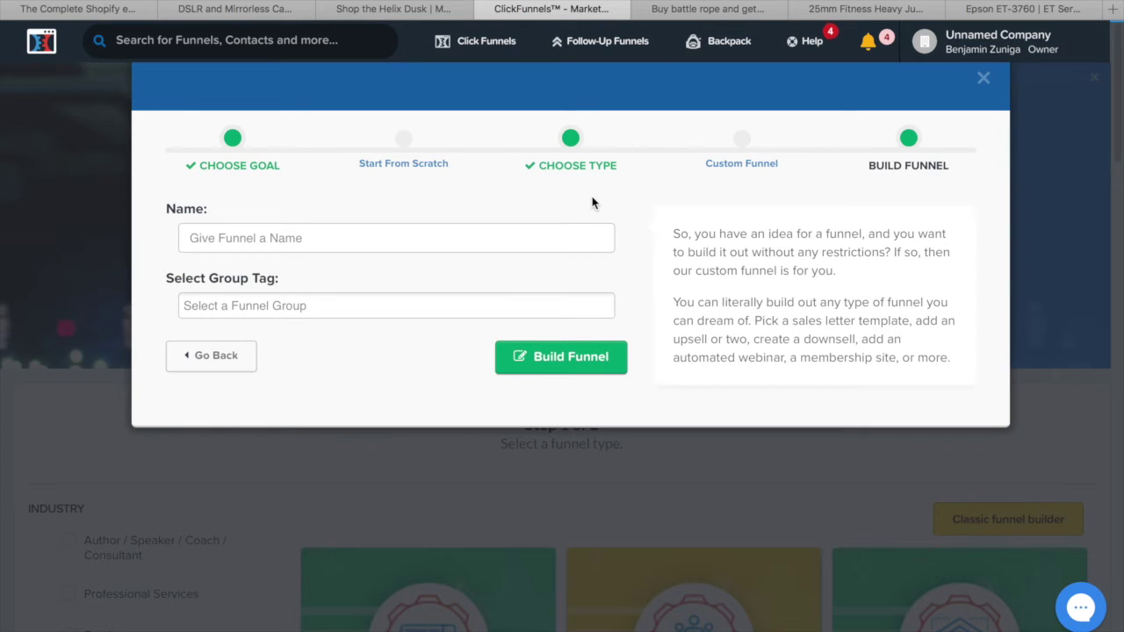
Look over the 25mm Fitness Heavy Jump Rope product page on AliExpress, including its price, length options and shipping
click(866, 10)
scroll(786, 214, up, 20)
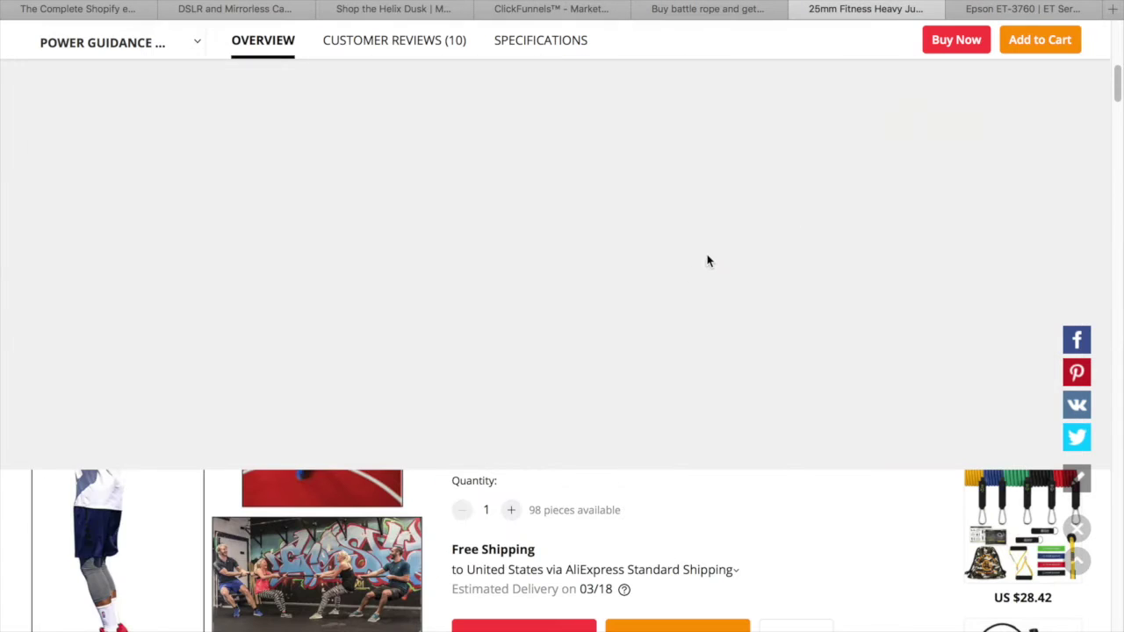
scroll(836, 452, down, 2)
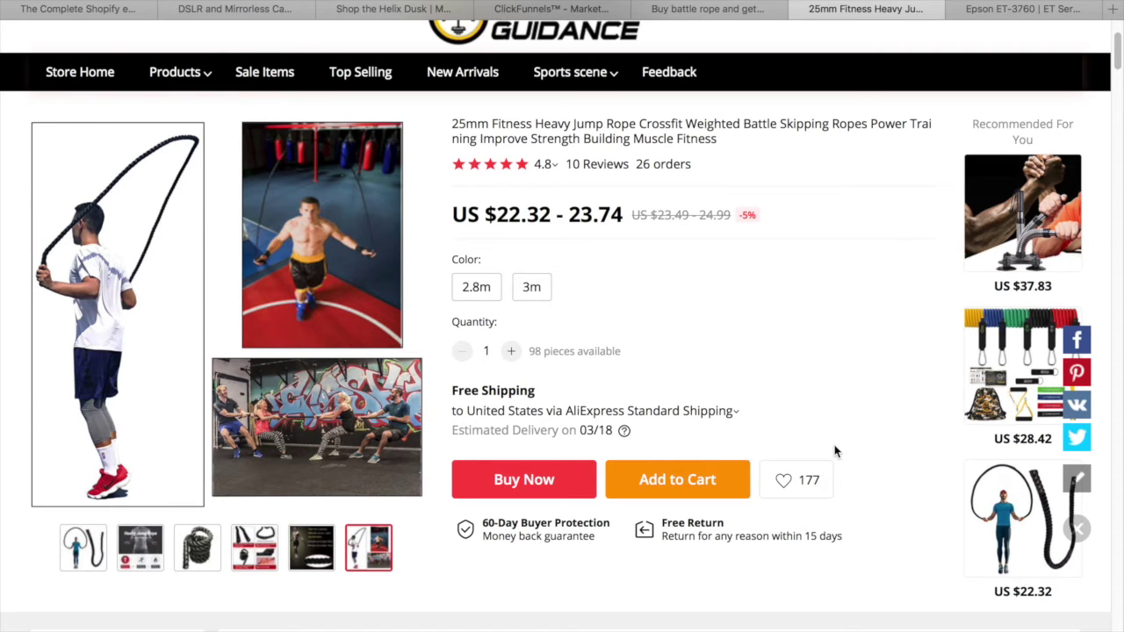
scroll(858, 439, down, 2)
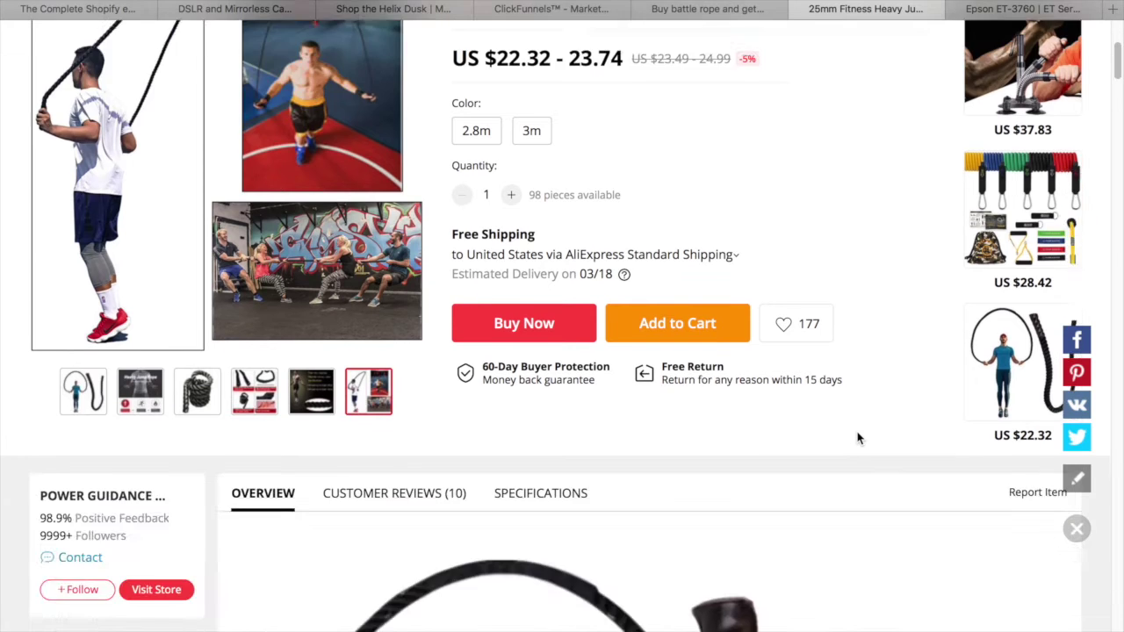
scroll(858, 439, down, 2)
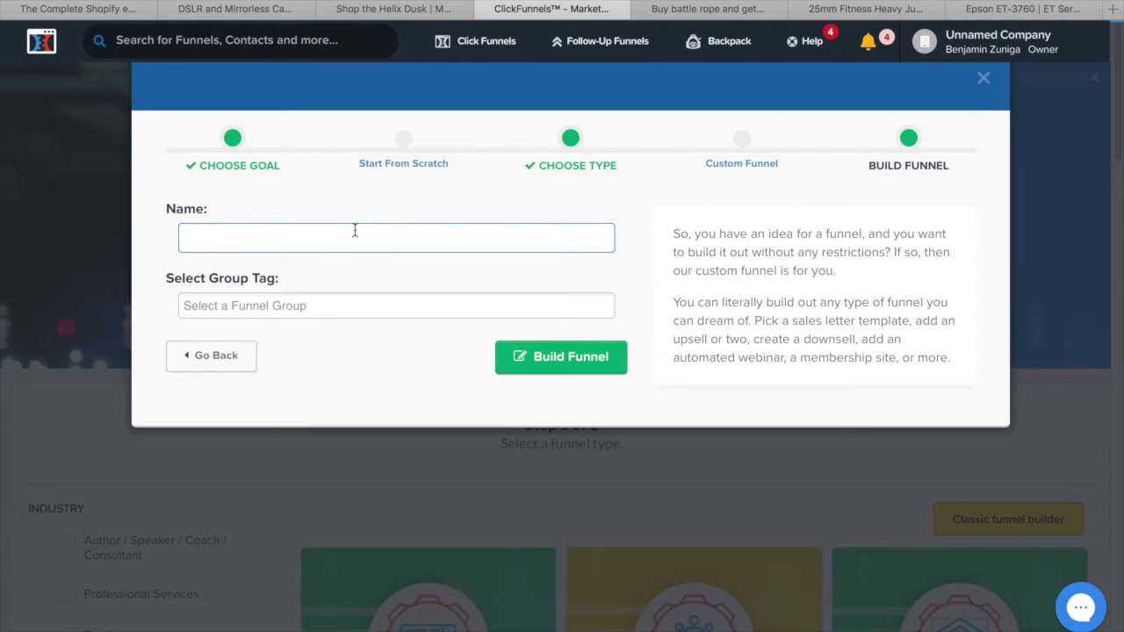
Name the funnel "jump rope", give it the new group tag "Product Funnel", and build it
text(jump rope)
click(415, 308)
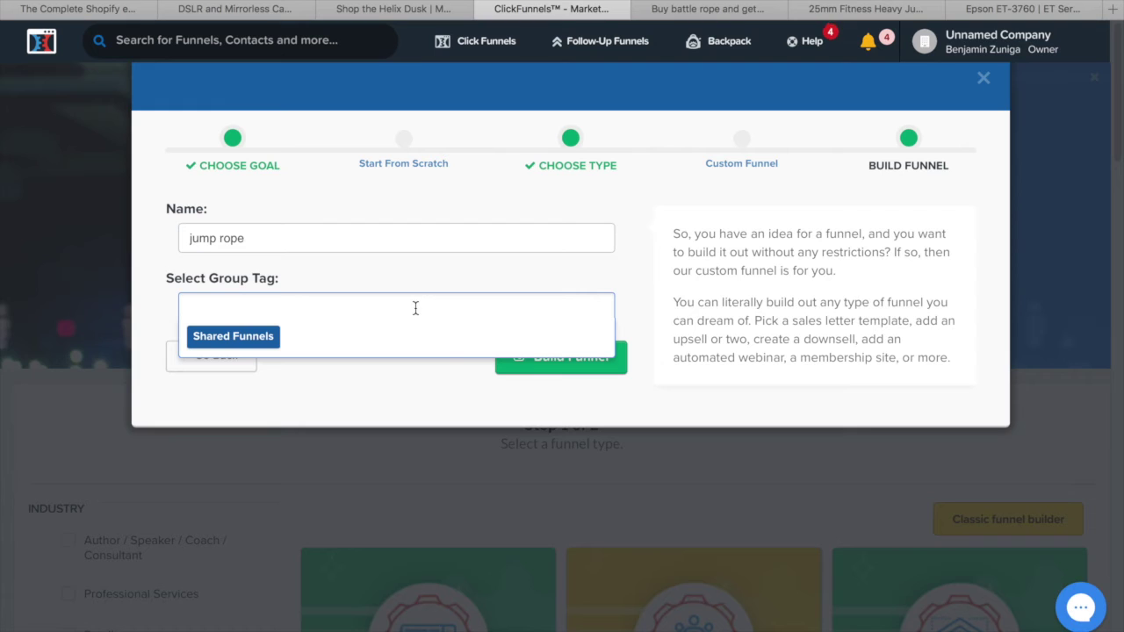
text(Pro)
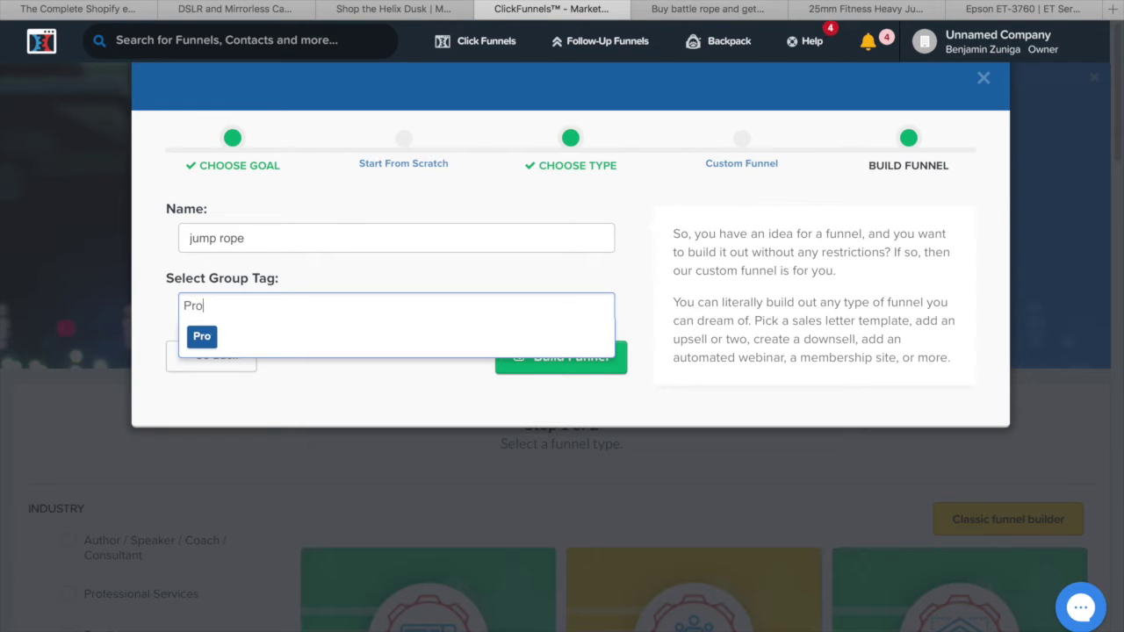
text(duct Funnel)
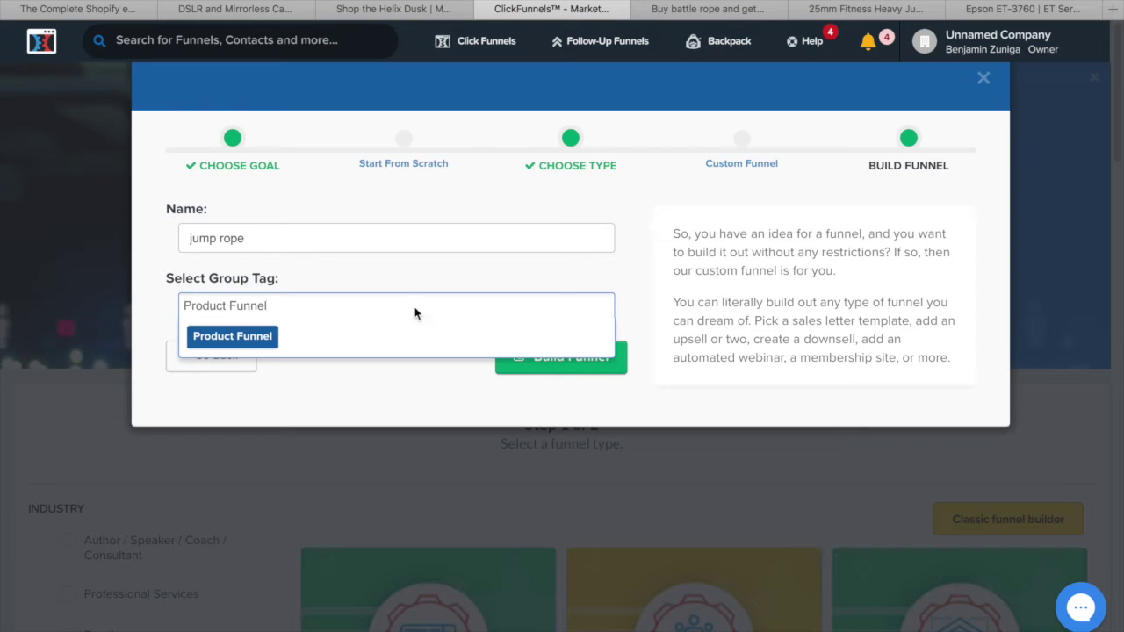
key(Return)
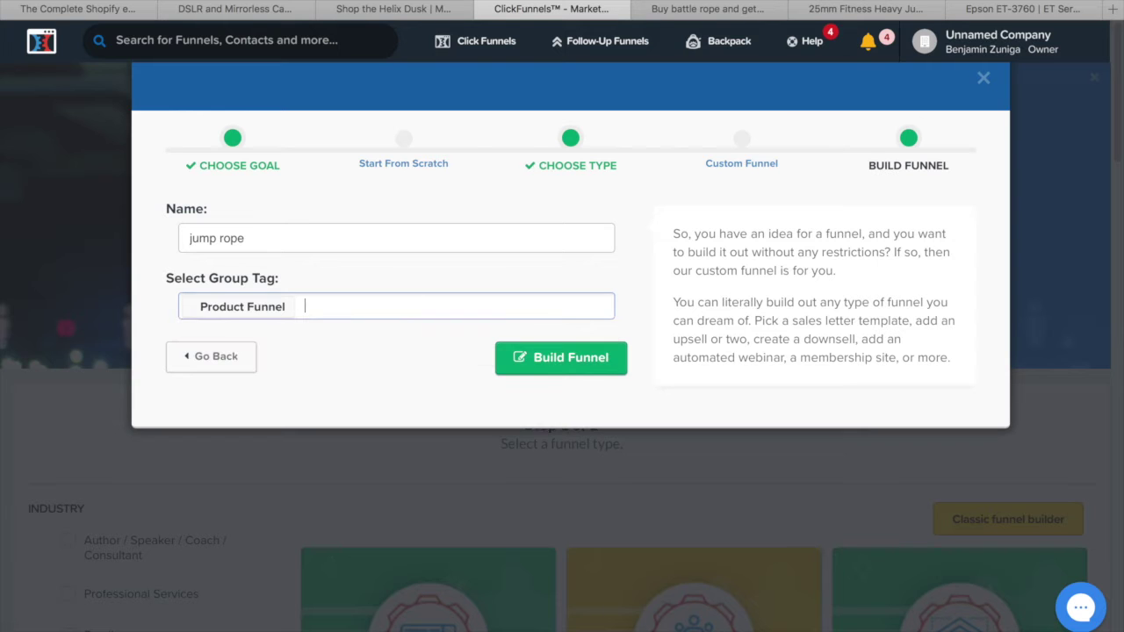
click(552, 360)
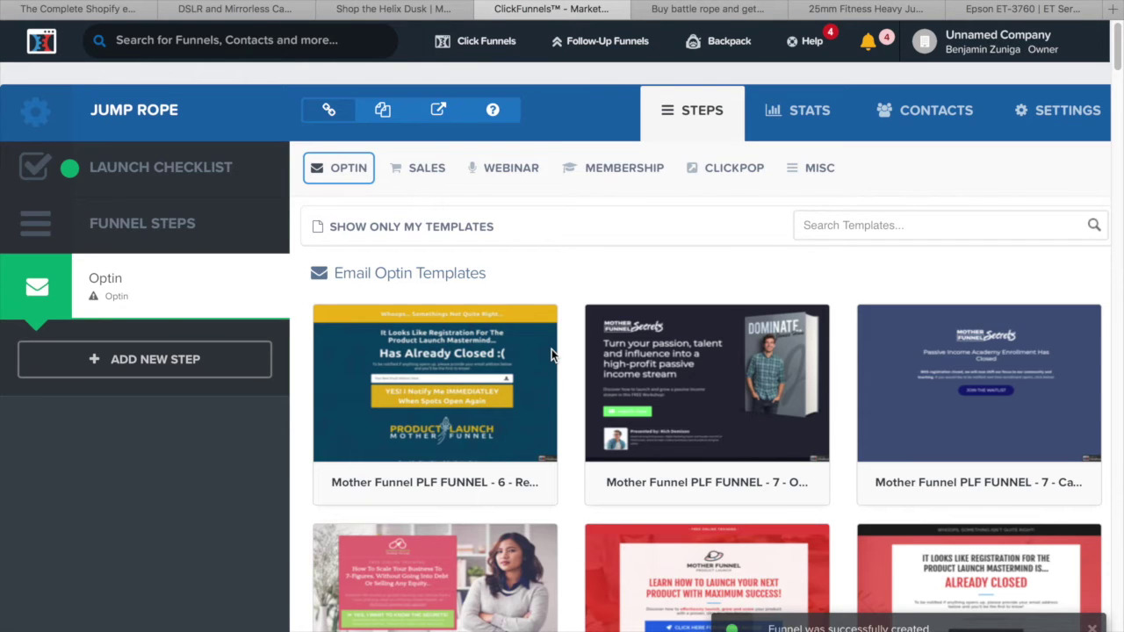
Browse the opt-in and sales templates and apply the Krusher Sales Page template to the Optin step
scroll(552, 352, down, 3)
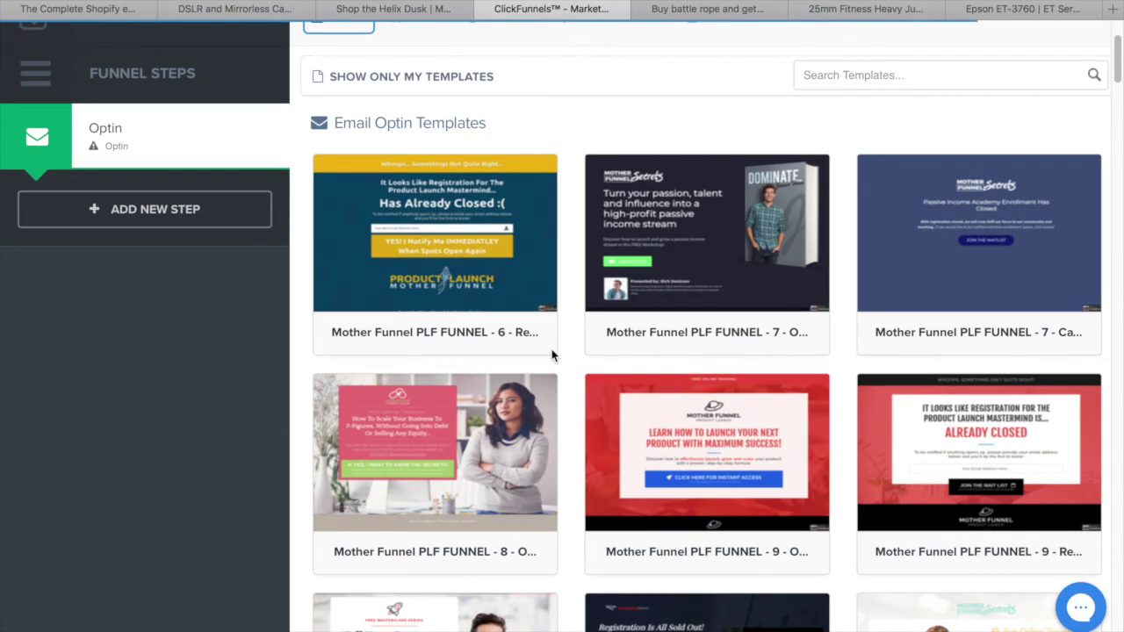
scroll(552, 354, up, 3)
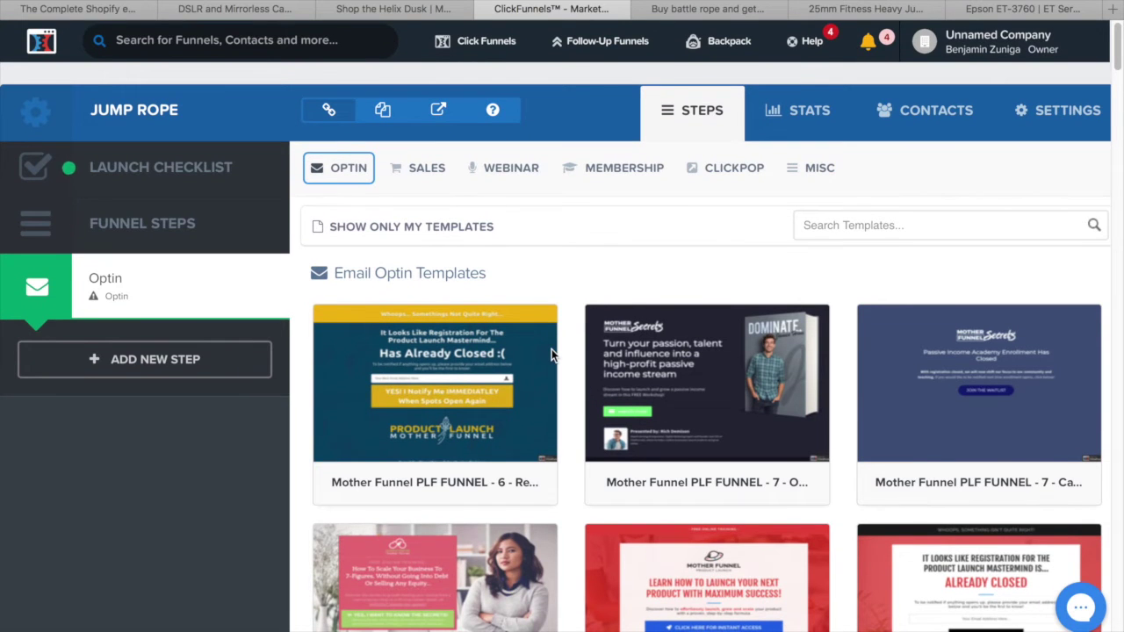
click(421, 168)
click(439, 201)
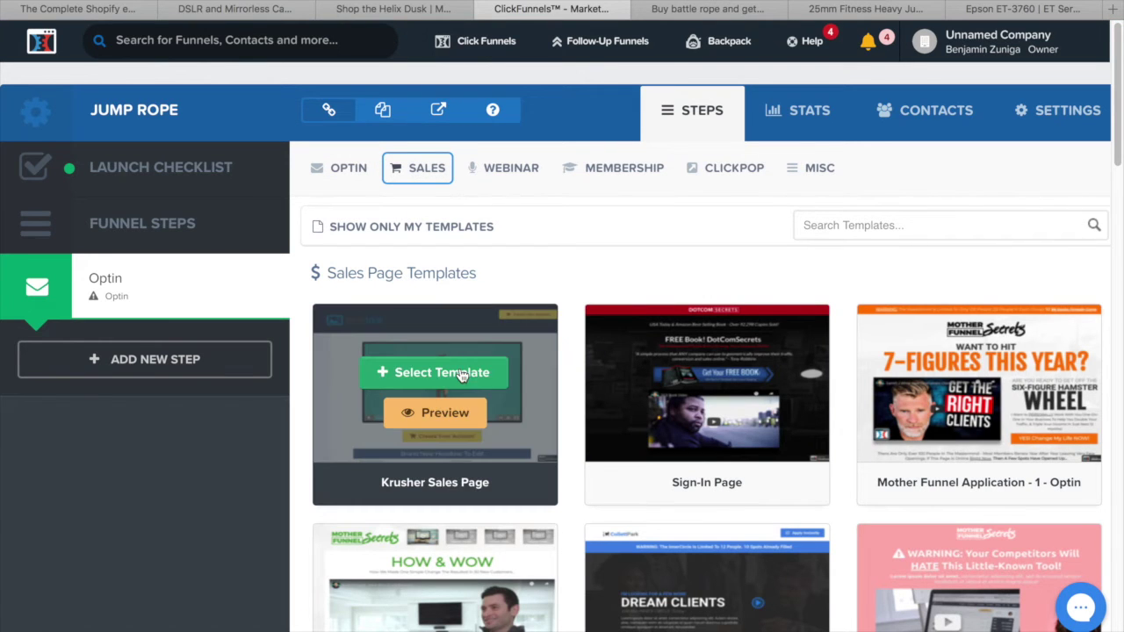
click(443, 374)
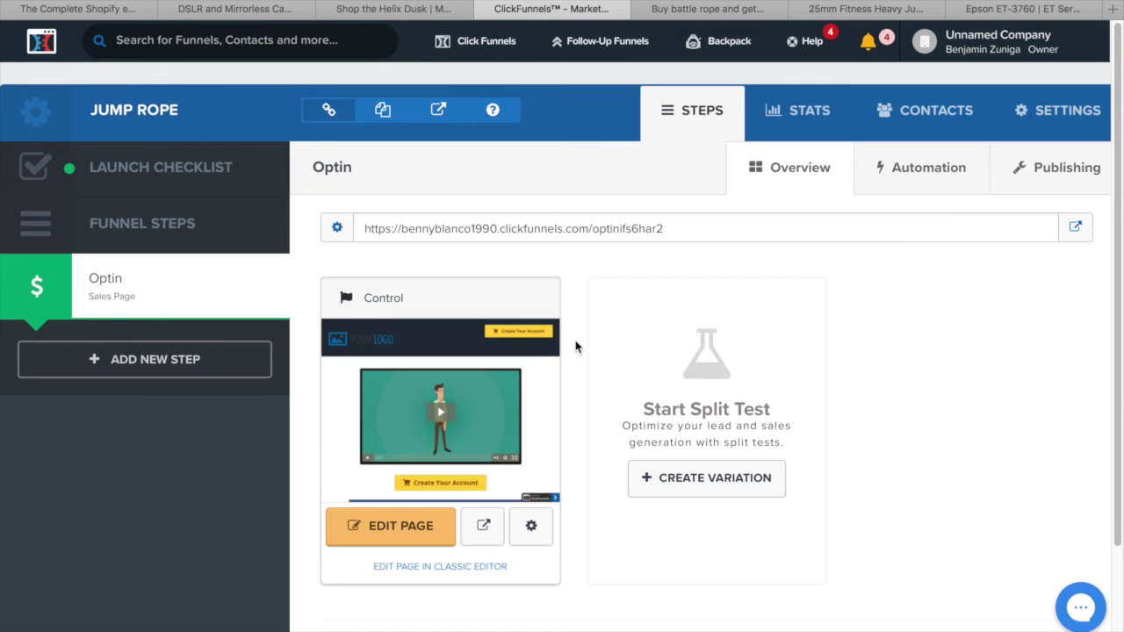
Open the sales page for editing, look over its layout, and bring up the list of its sections
click(419, 525)
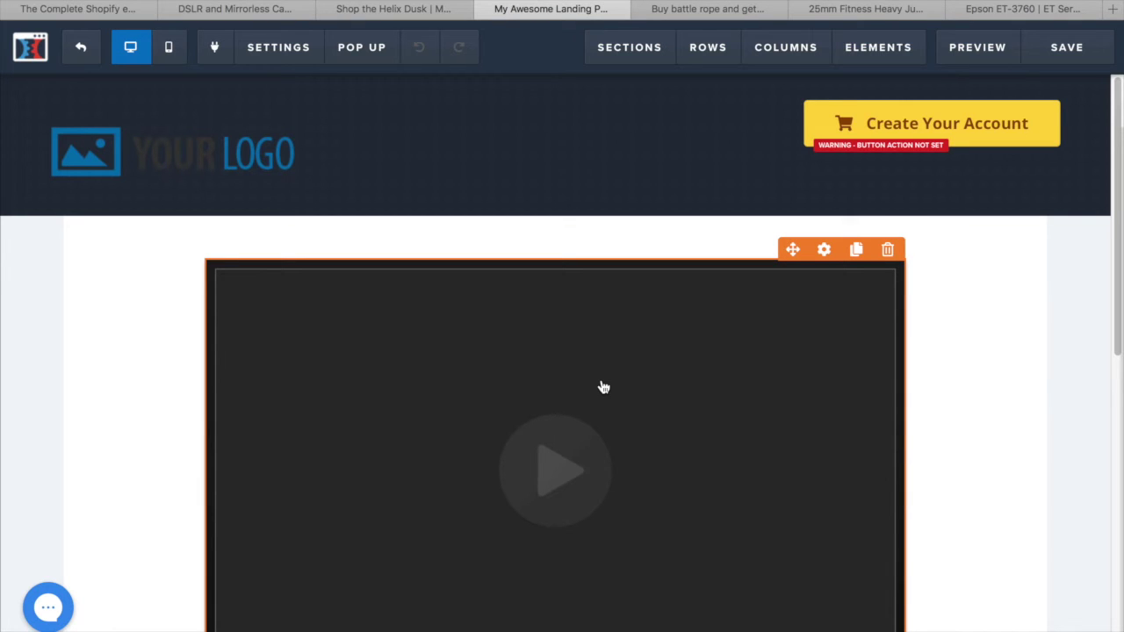
mouse_move(705, 49)
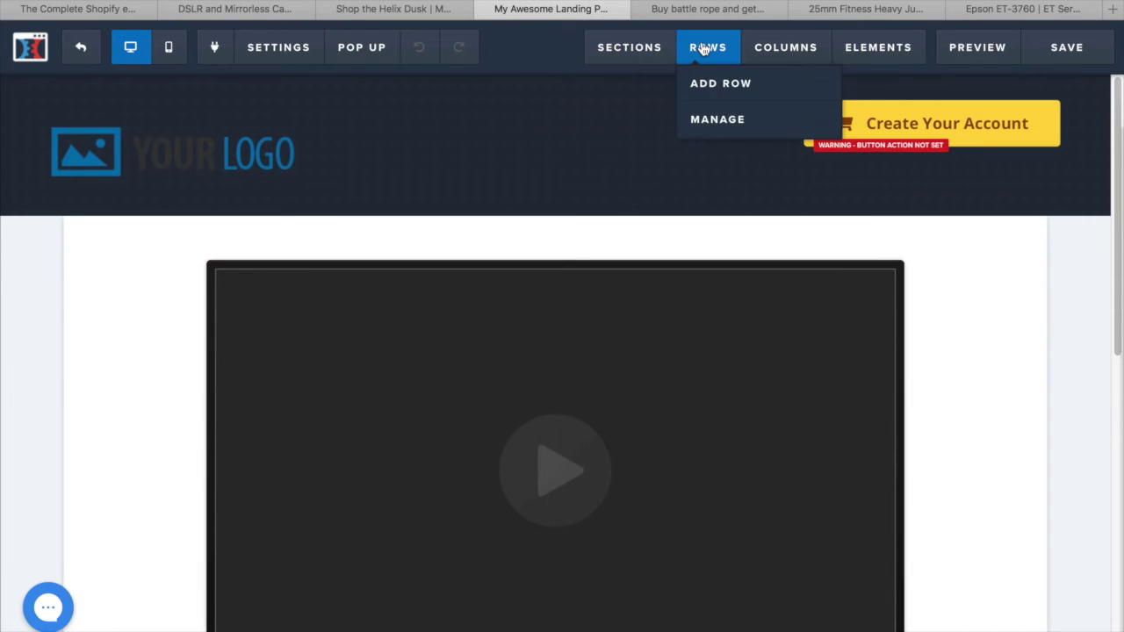
mouse_move(902, 161)
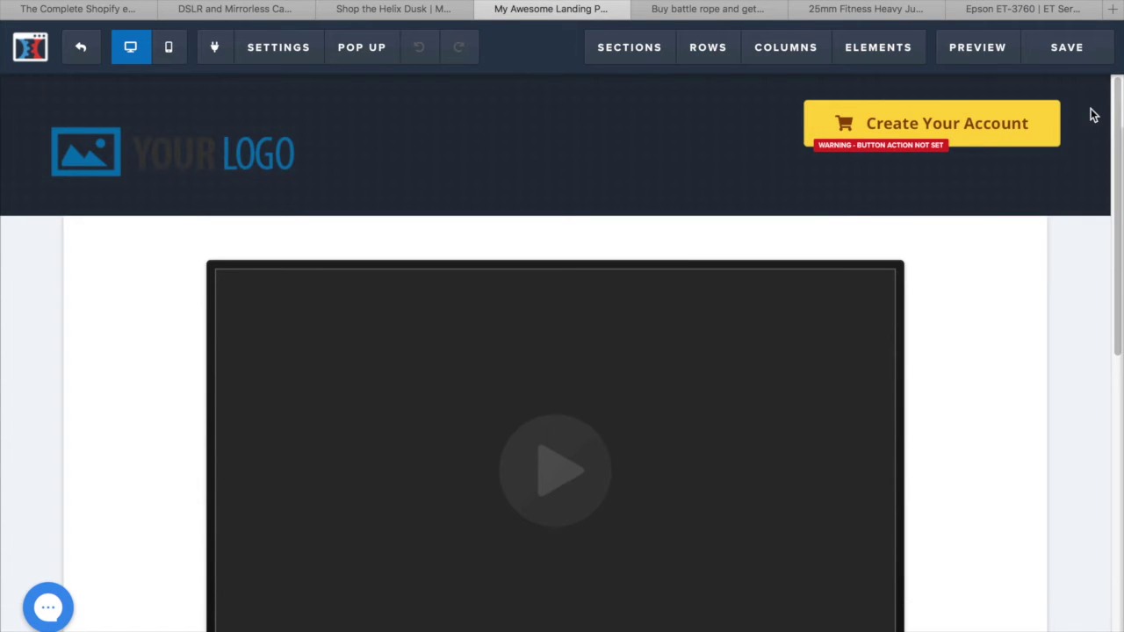
scroll(1064, 238, down, 10)
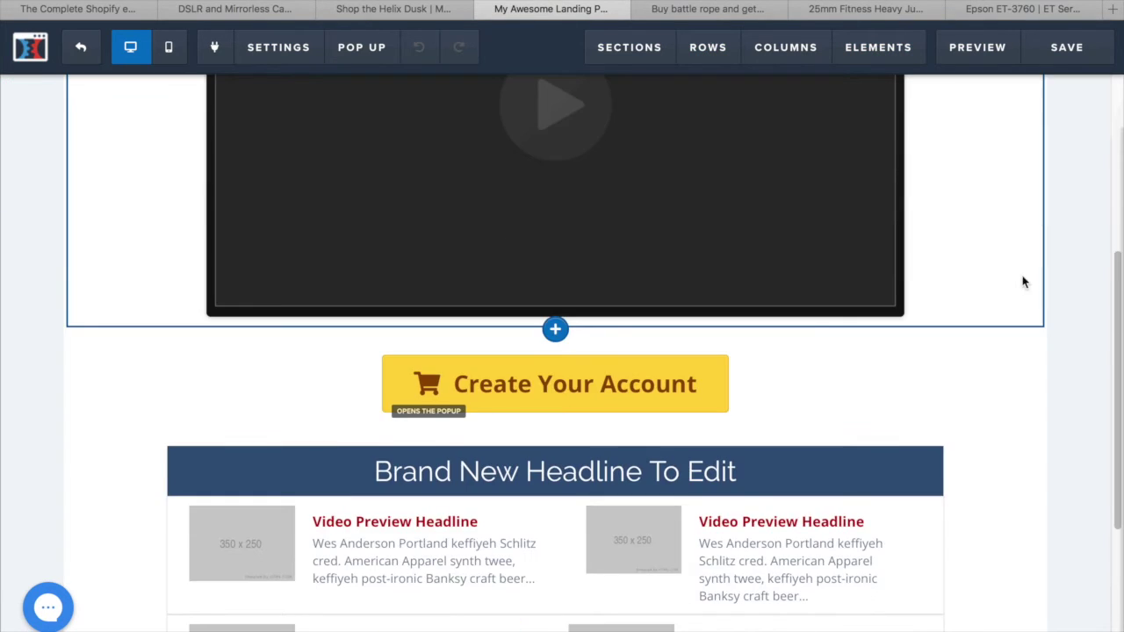
scroll(1035, 286, up, 6)
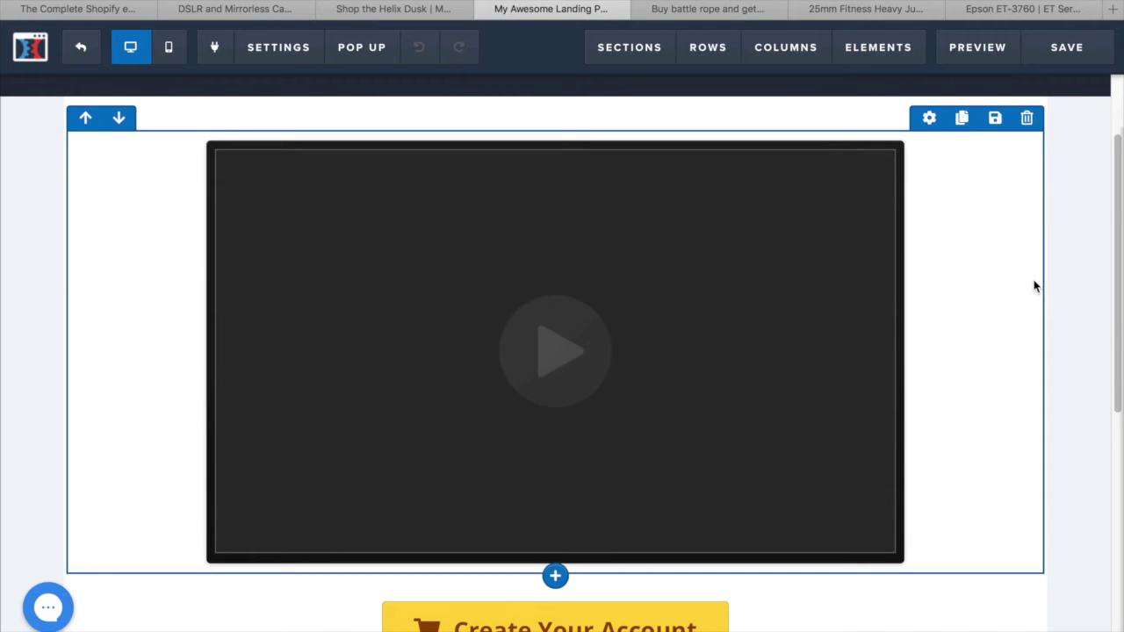
scroll(1035, 287, up, 3)
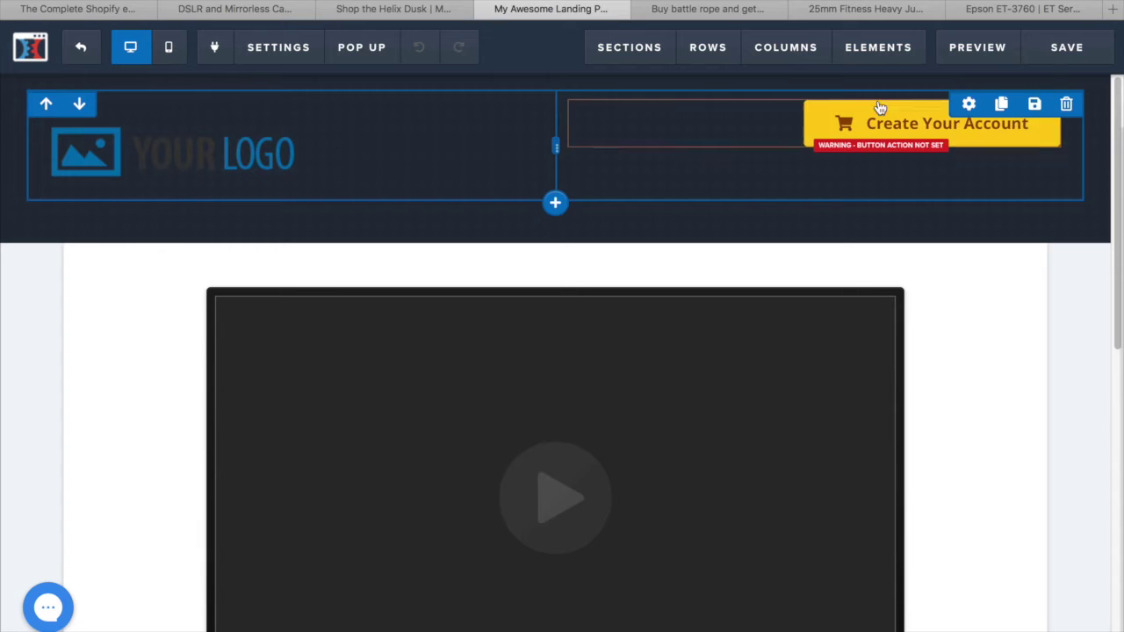
mouse_move(876, 53)
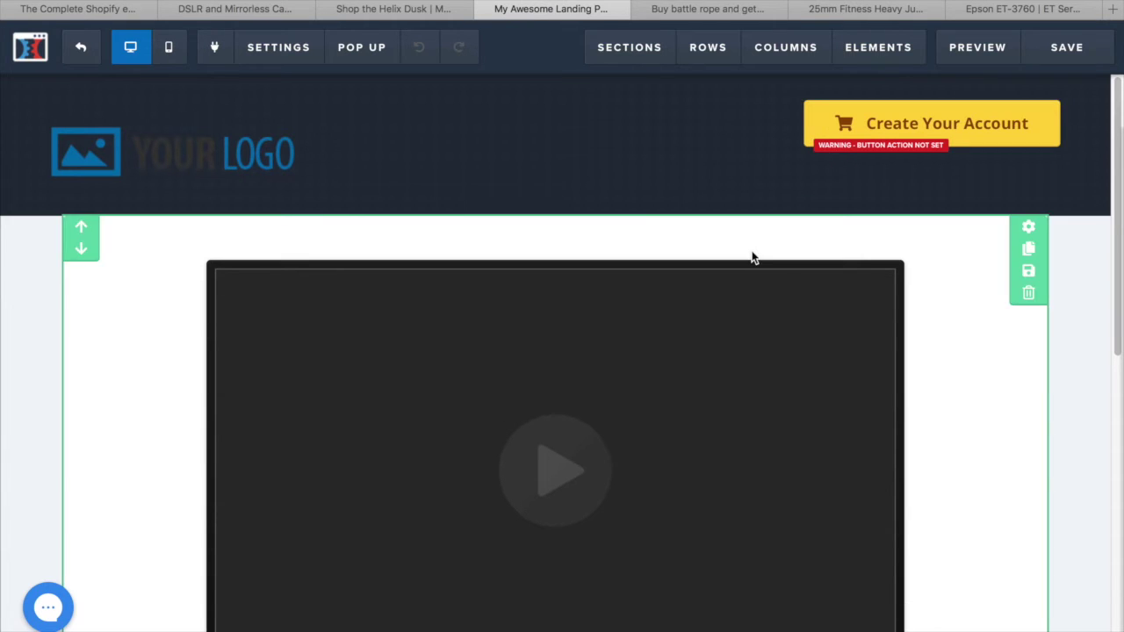
mouse_move(647, 56)
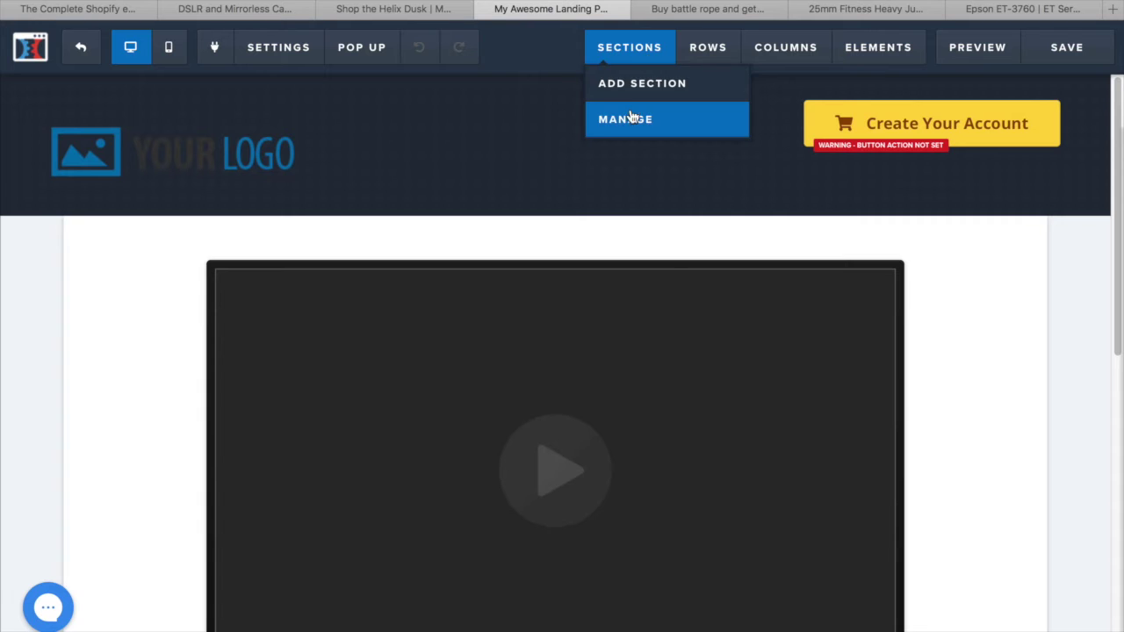
click(631, 118)
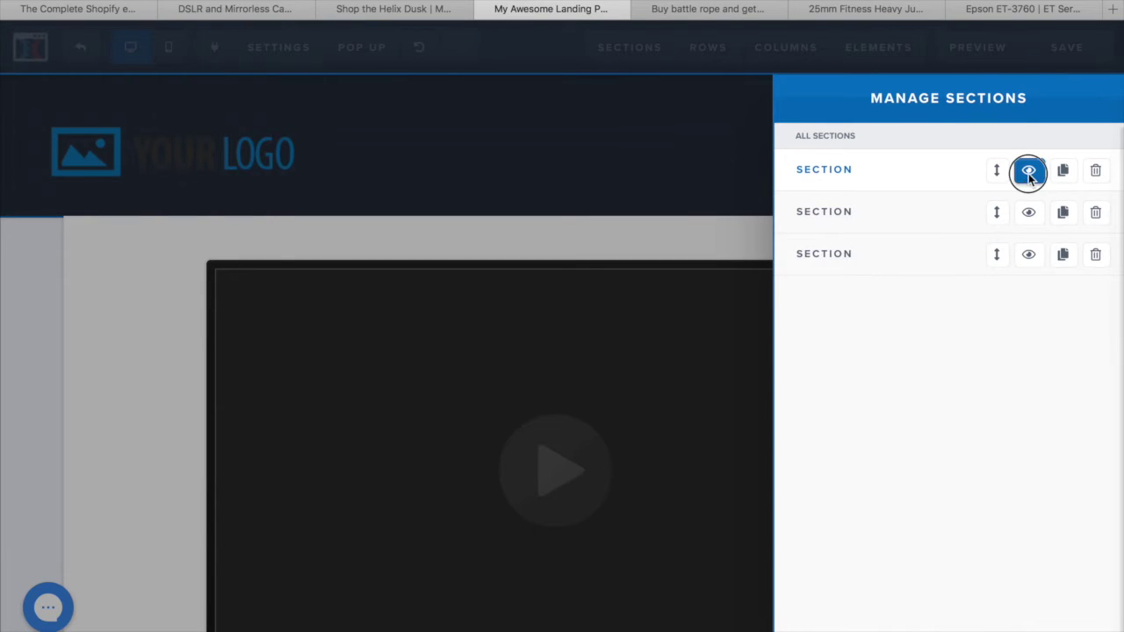
Hide all three page sections and make them visible again
click(1029, 174)
click(1028, 213)
click(1028, 254)
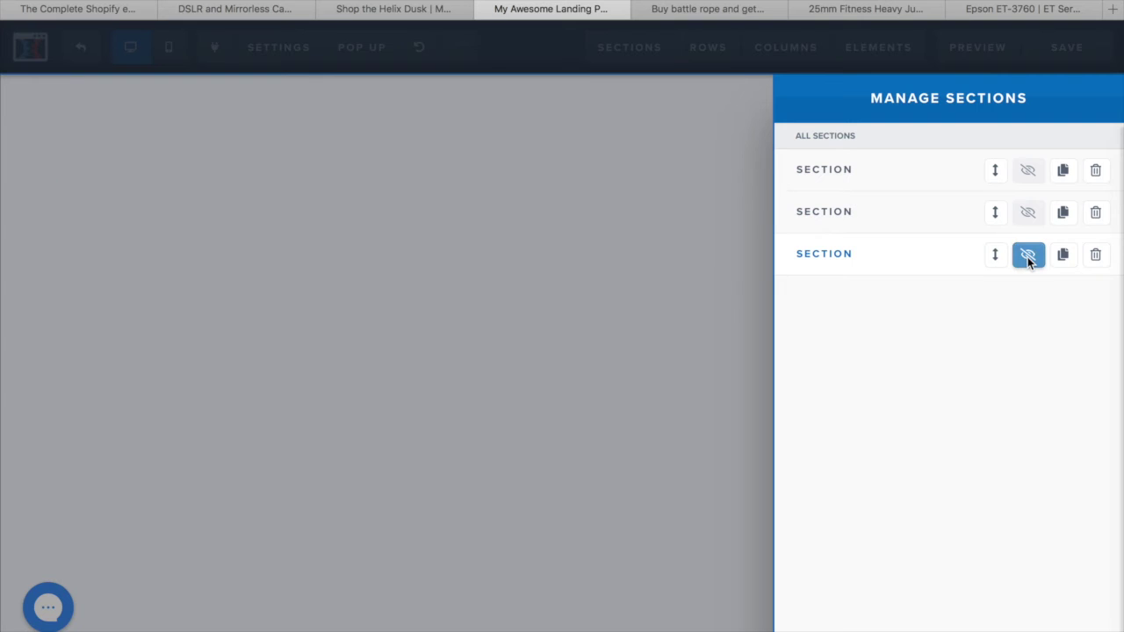
click(1028, 256)
click(1029, 213)
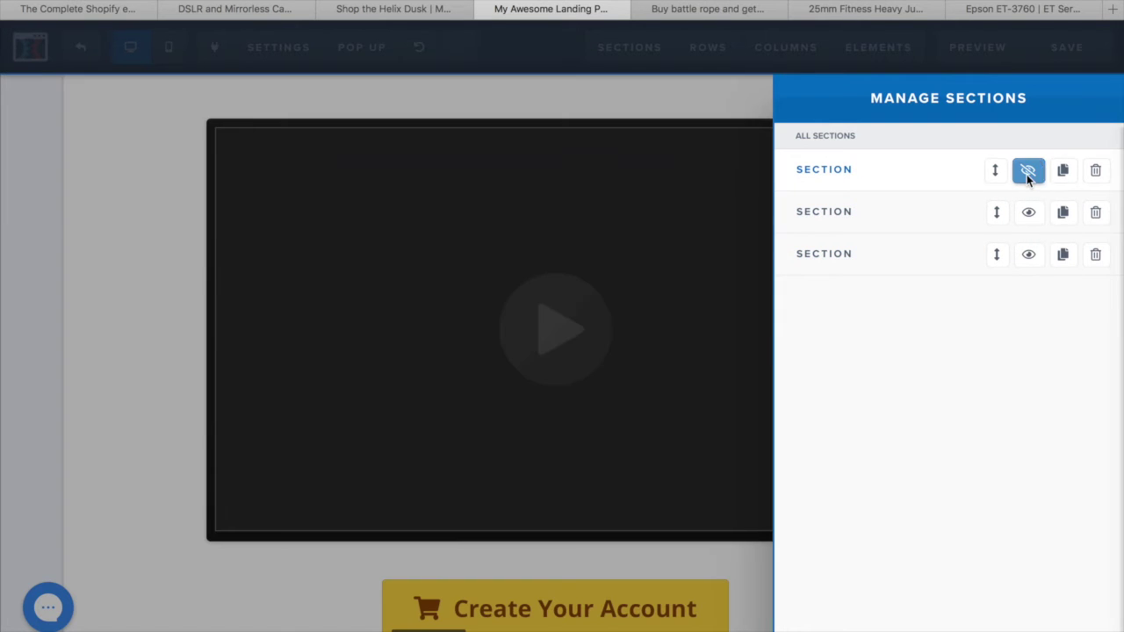
click(1028, 172)
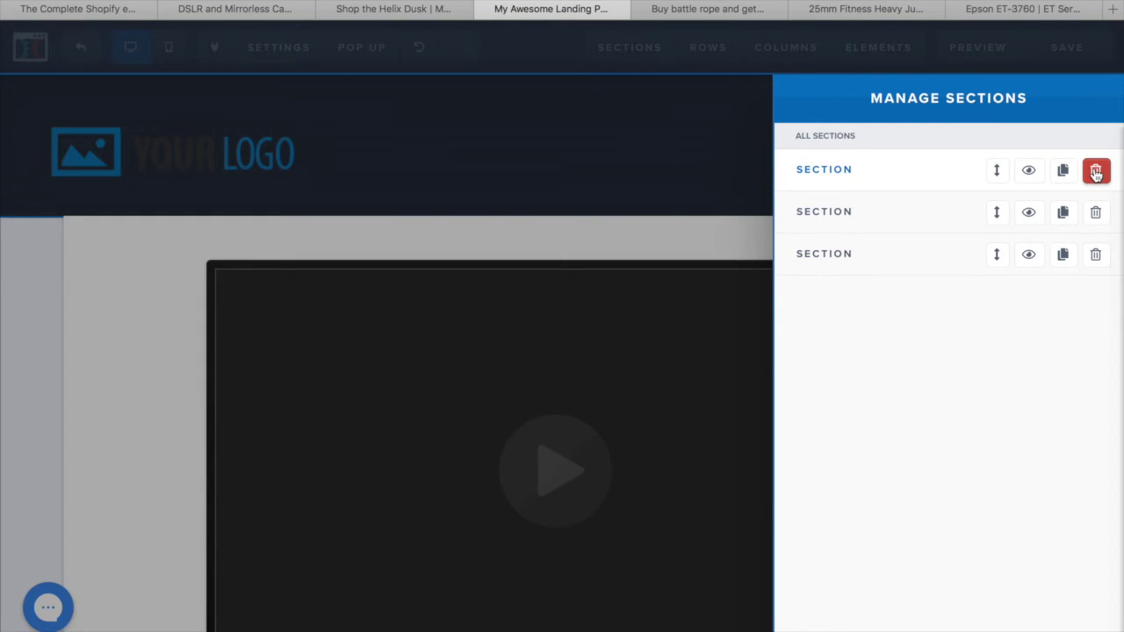
Delete all three template sections so the page is blank, and leave the section manager
click(1096, 172)
click(722, 344)
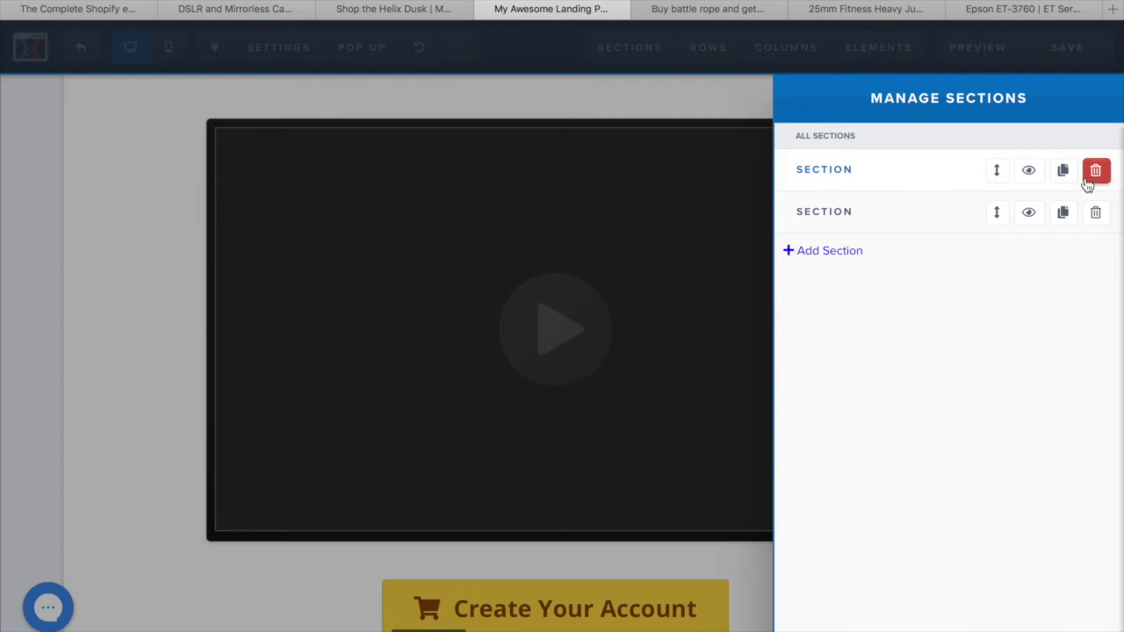
click(1095, 172)
click(722, 343)
click(1094, 169)
click(723, 344)
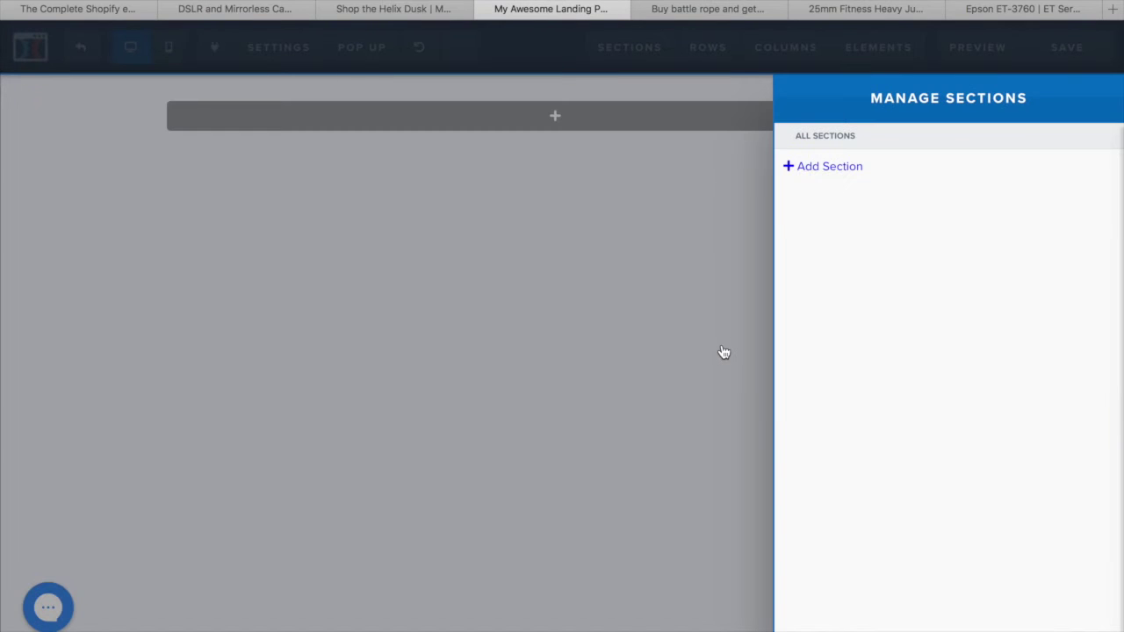
click(712, 265)
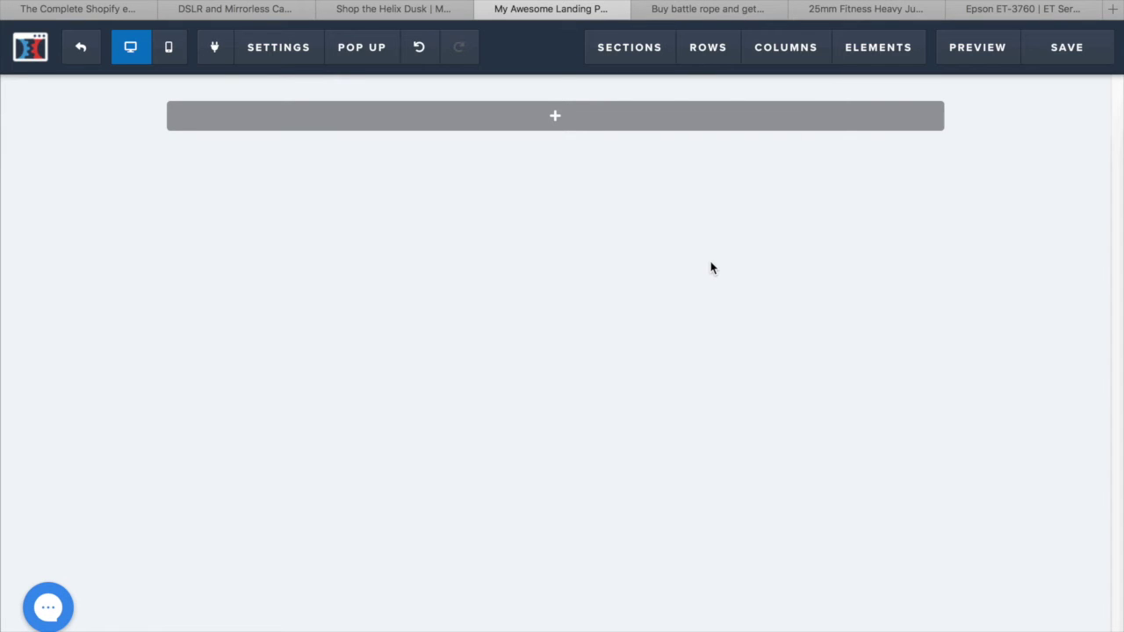
Save the page and set its SEO title to "Jump Rope"
click(1063, 61)
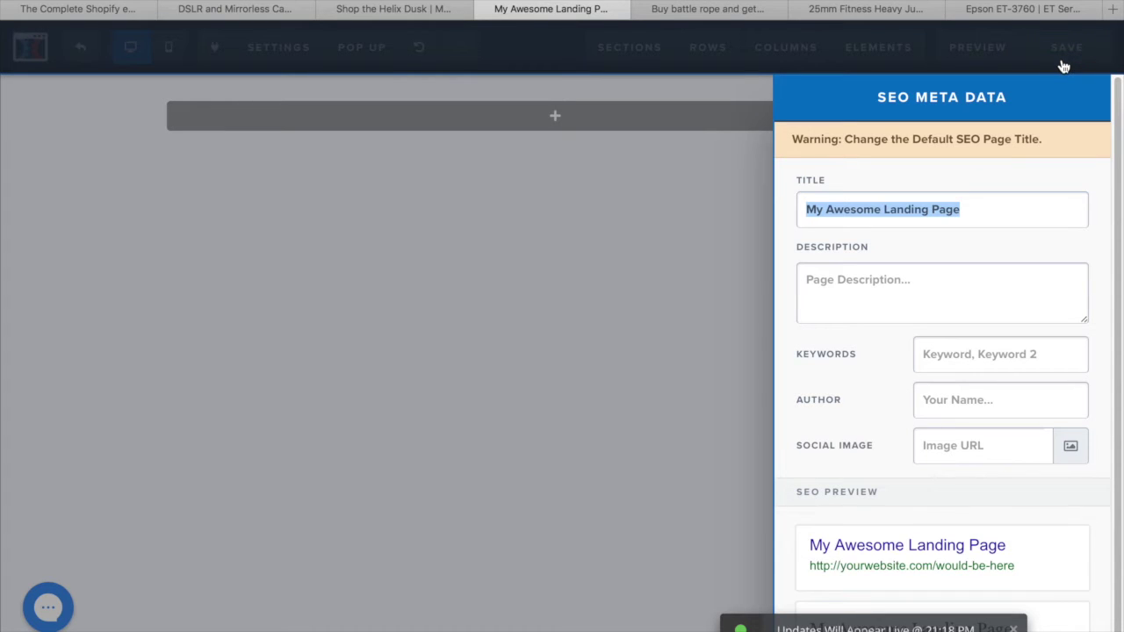
text(Jump T)
key(BackSpace)
text(Rope)
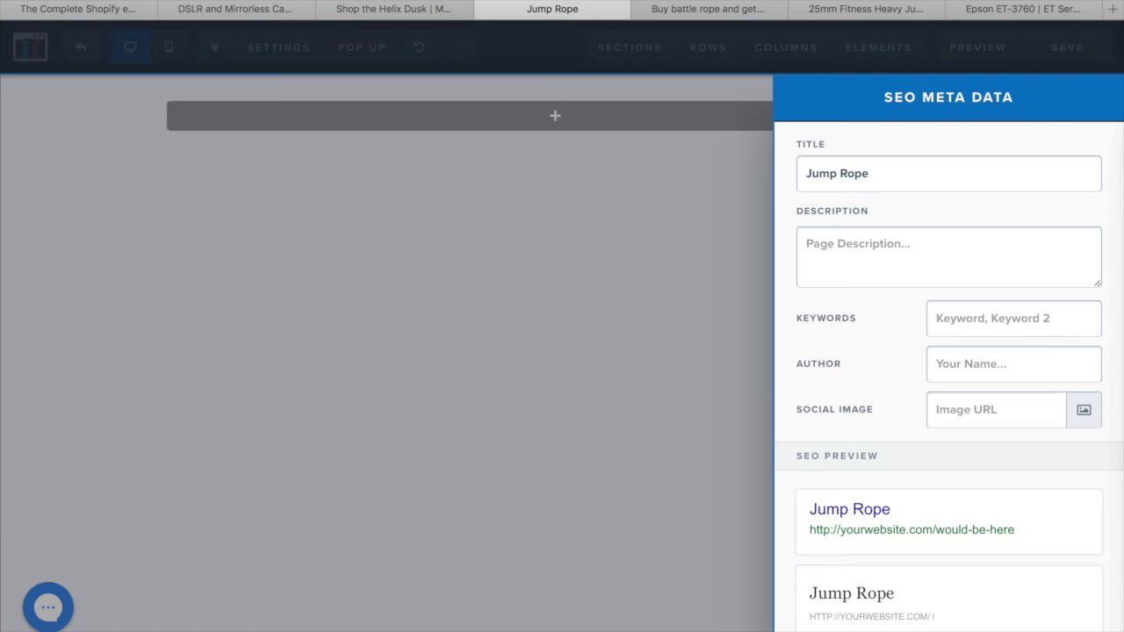
click(619, 259)
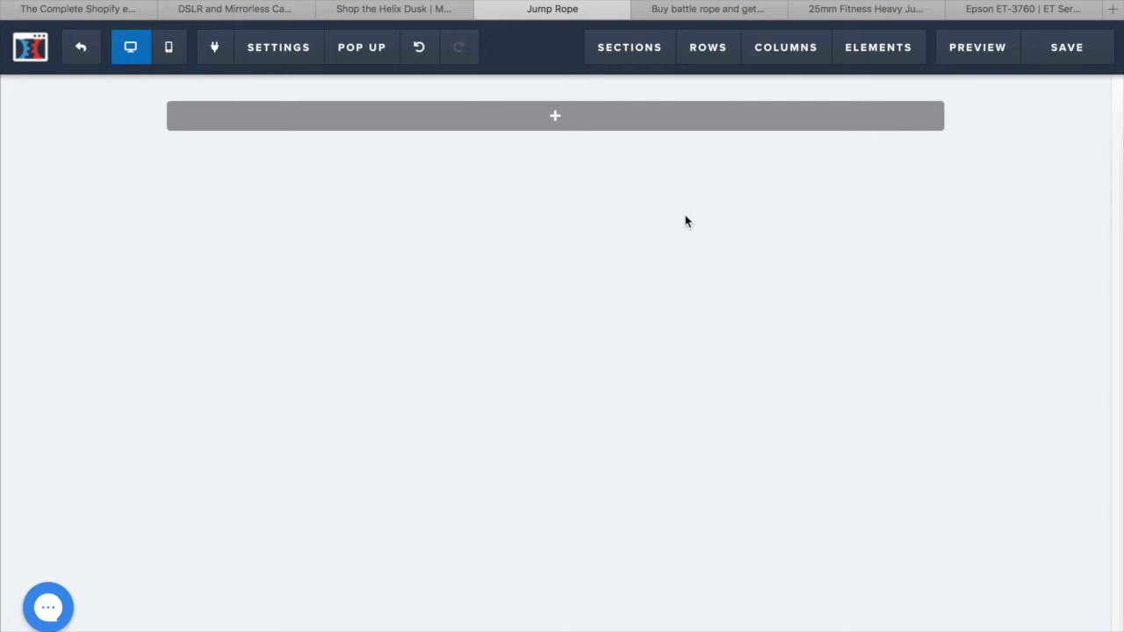
Add a full-width section to the blank page and put a one-column row in it
click(551, 117)
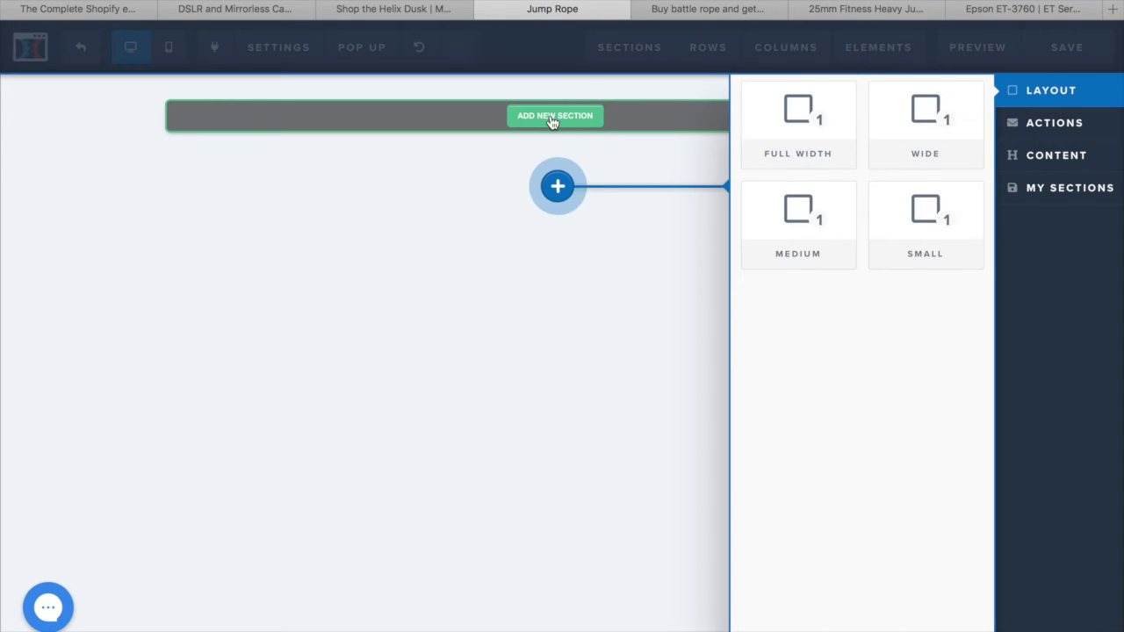
click(784, 134)
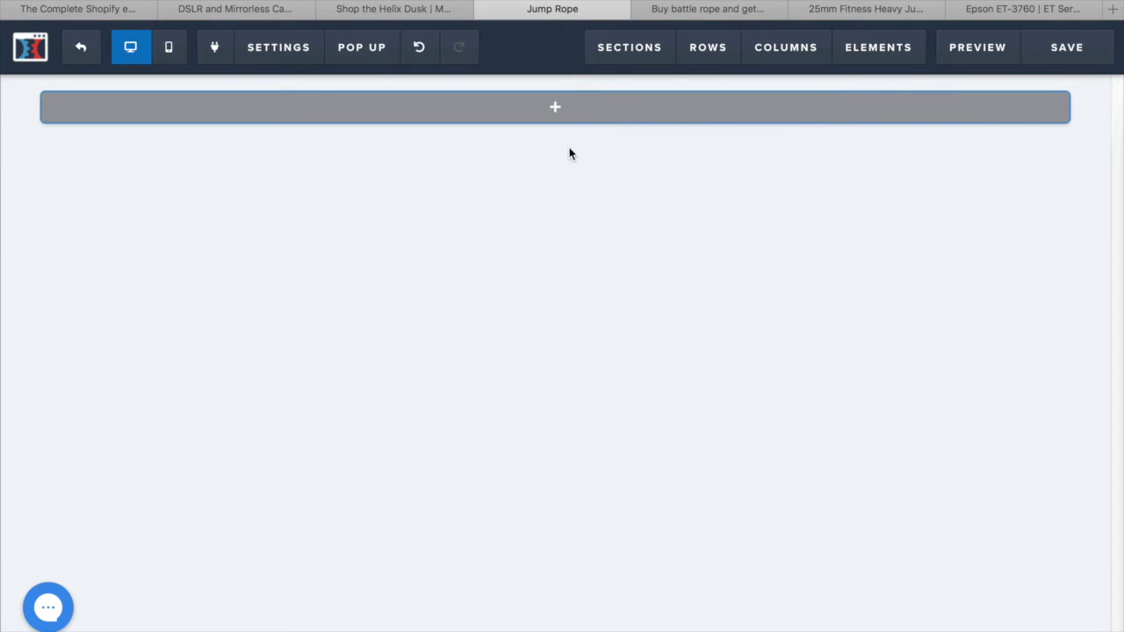
click(562, 109)
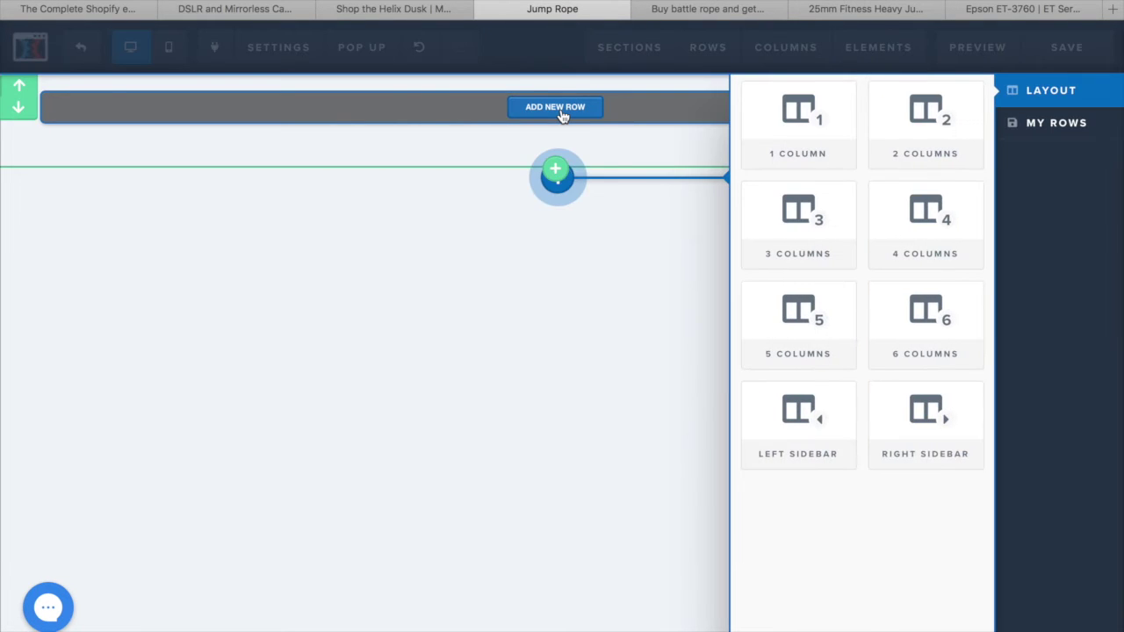
click(783, 121)
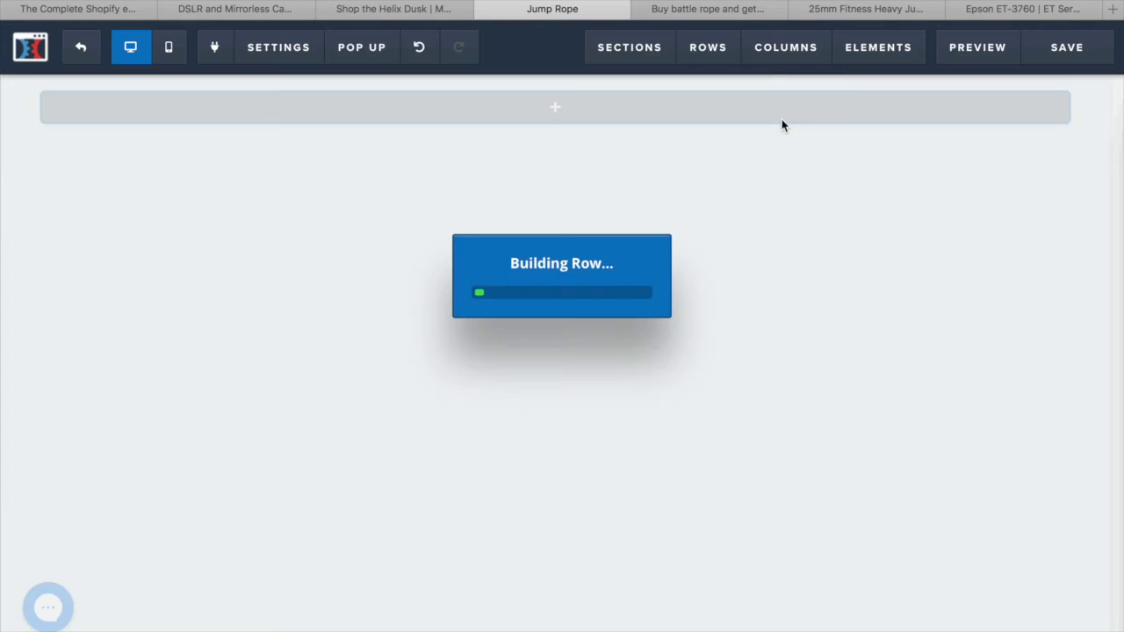
mouse_move(781, 120)
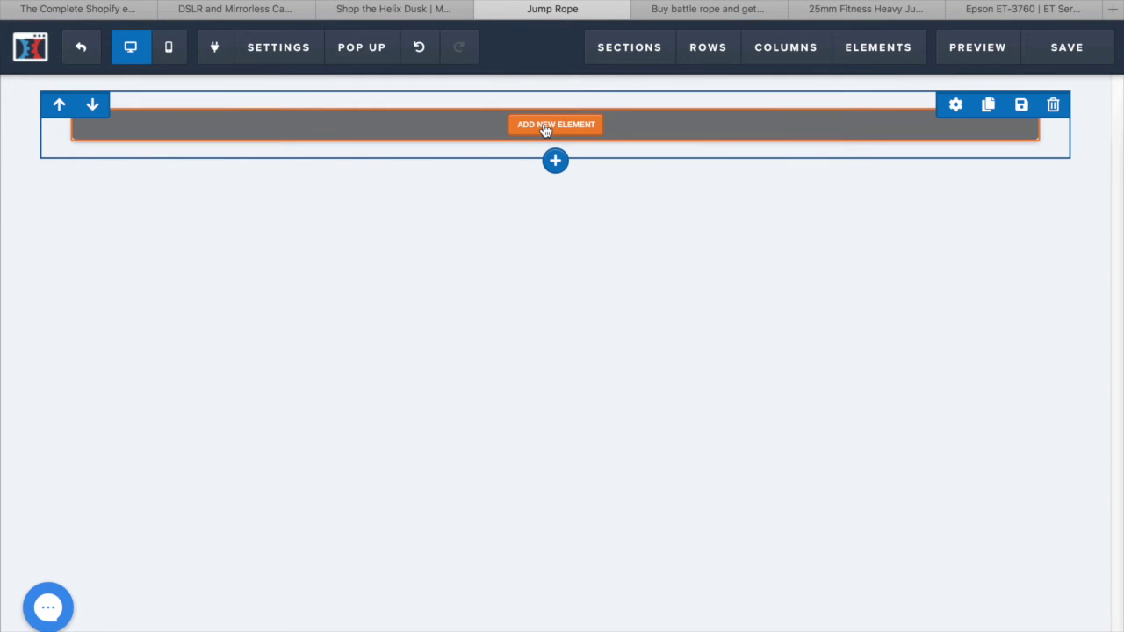
click(1107, 130)
Add a headline element to the empty row and replace its text with "Fitness Life"
click(562, 129)
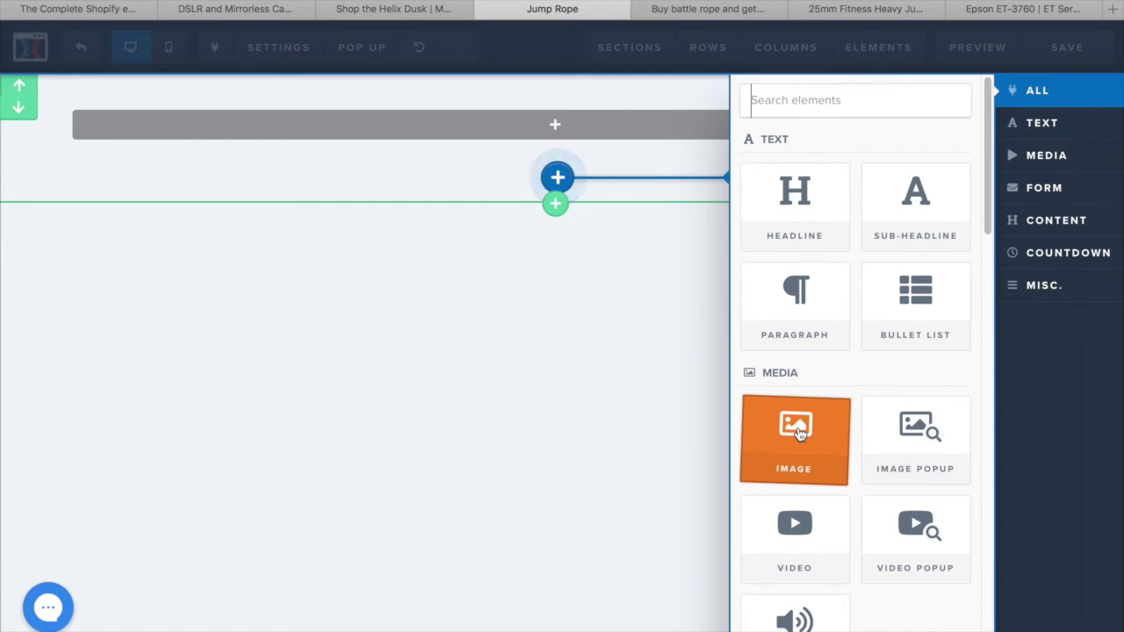
click(805, 200)
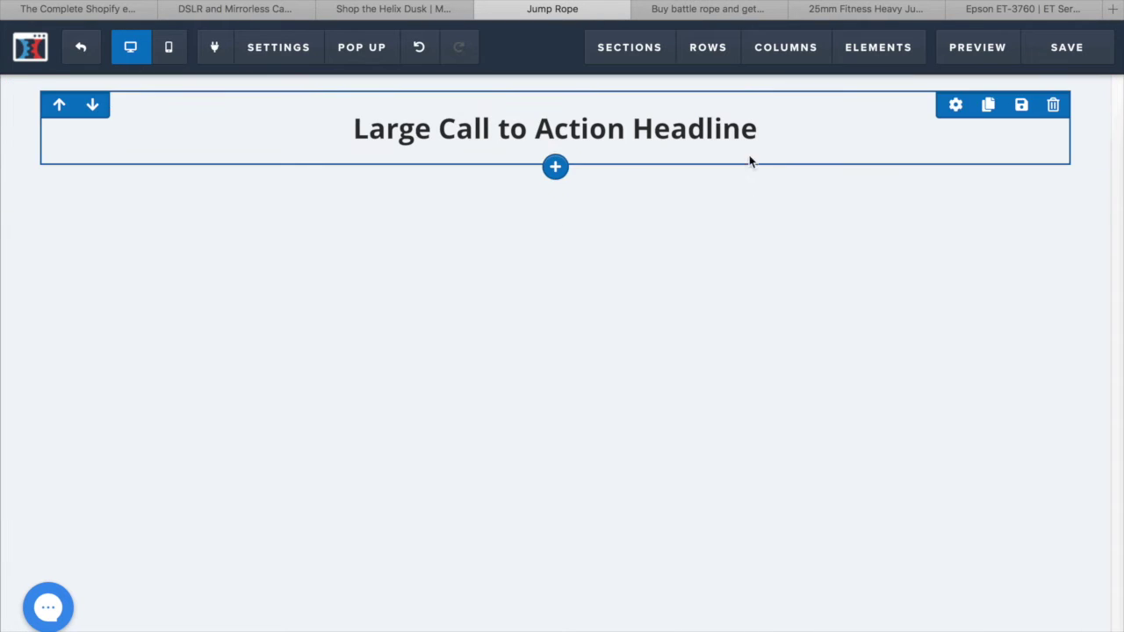
click(761, 130)
drag(761, 130, 358, 102)
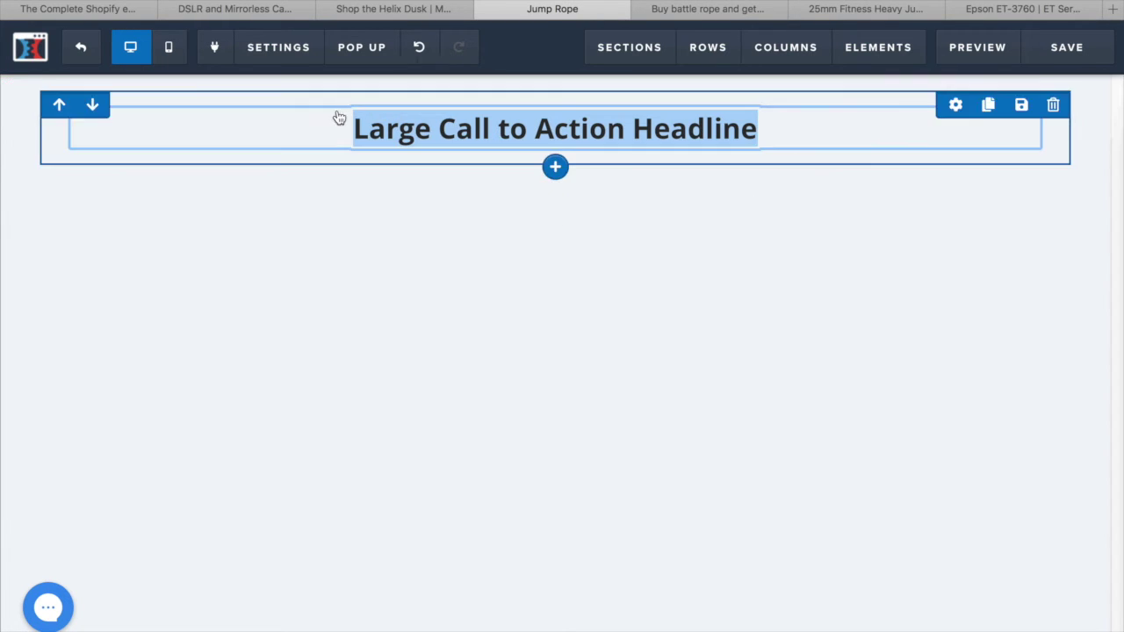
click(400, 103)
text(Fitness Life)
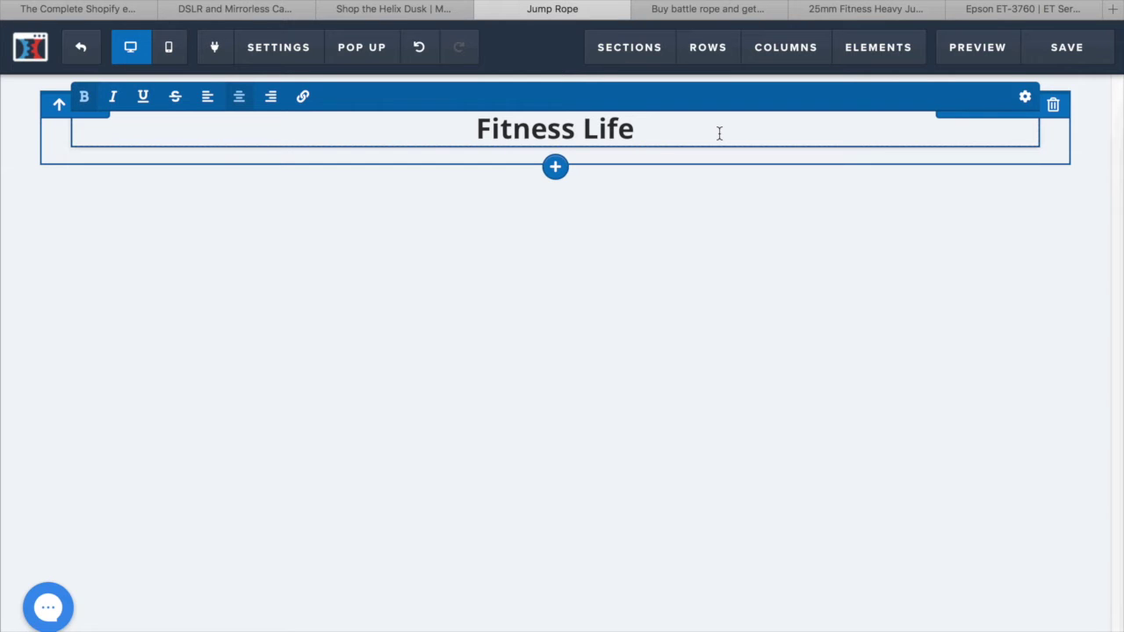
key(Escape)
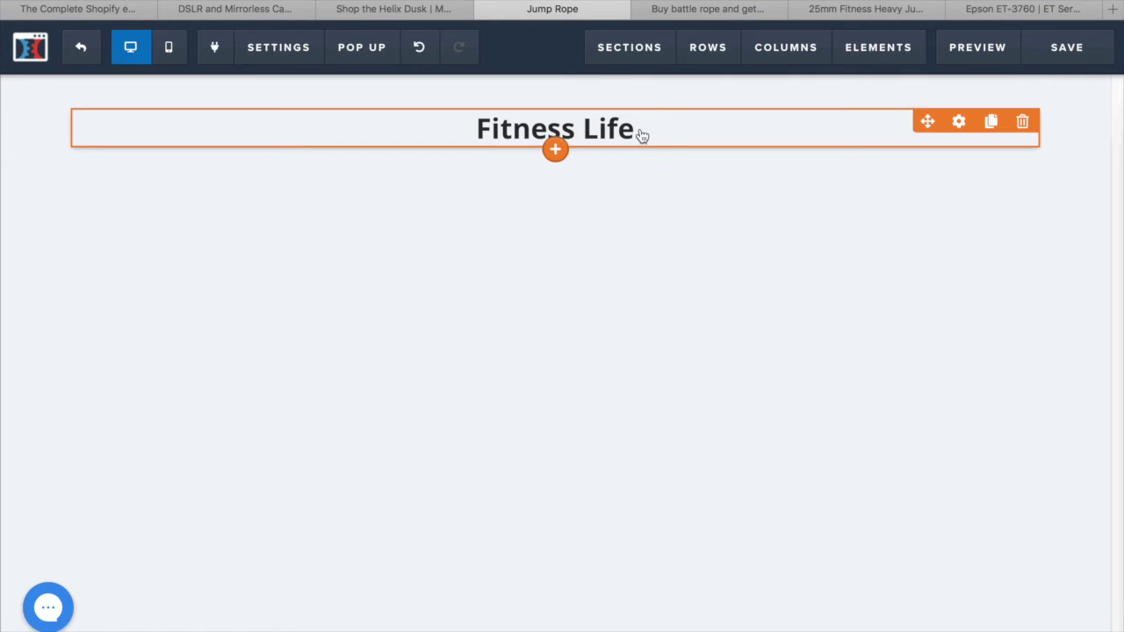
Set the "Fitness Life" headline's font size to 42 and its font family to Crete Round
click(589, 119)
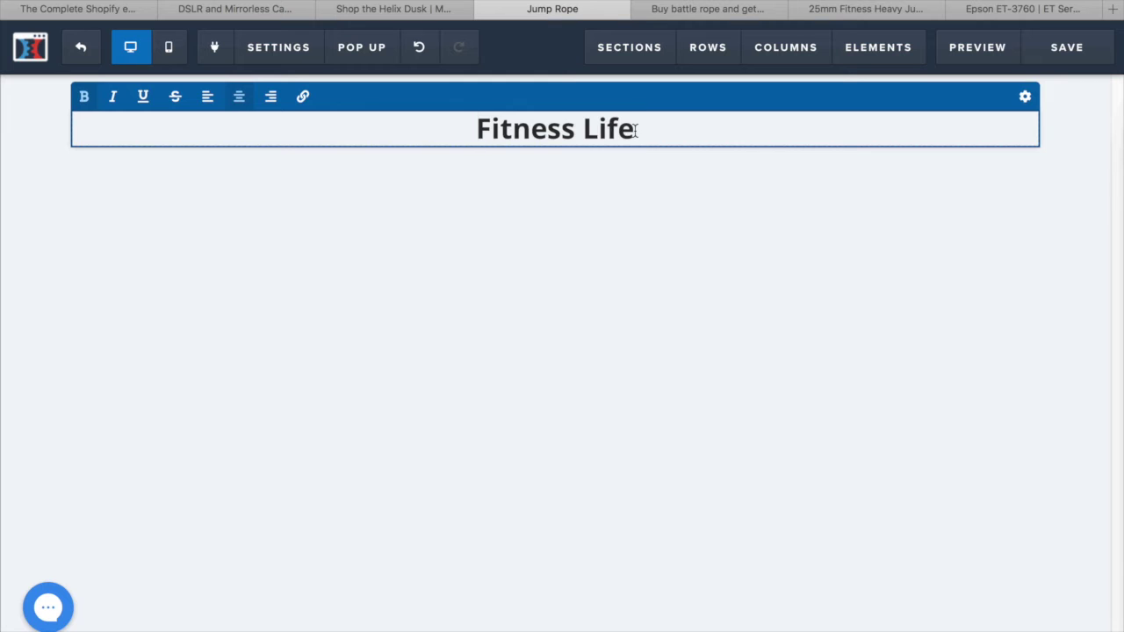
drag(636, 130, 384, 131)
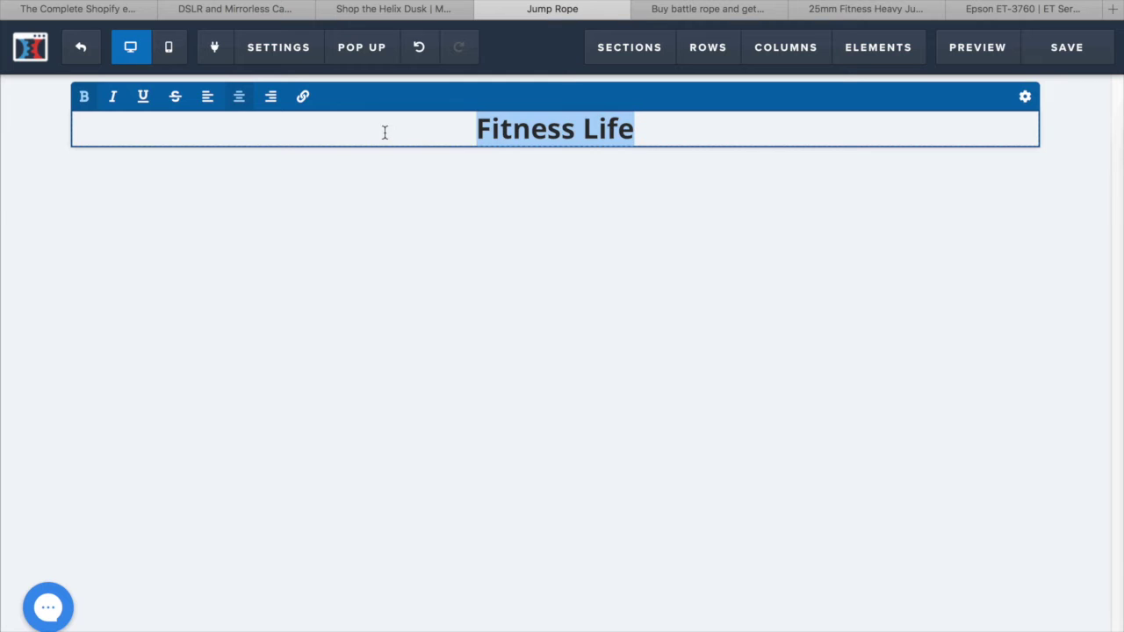
click(1024, 97)
drag(959, 260, 982, 268)
click(963, 221)
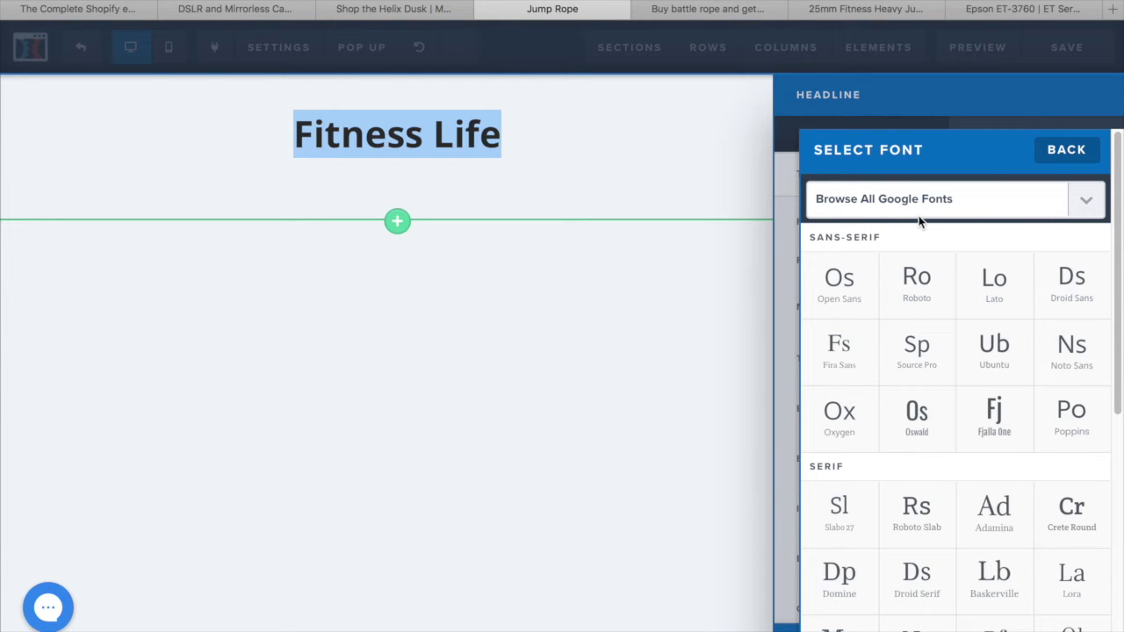
click(1070, 511)
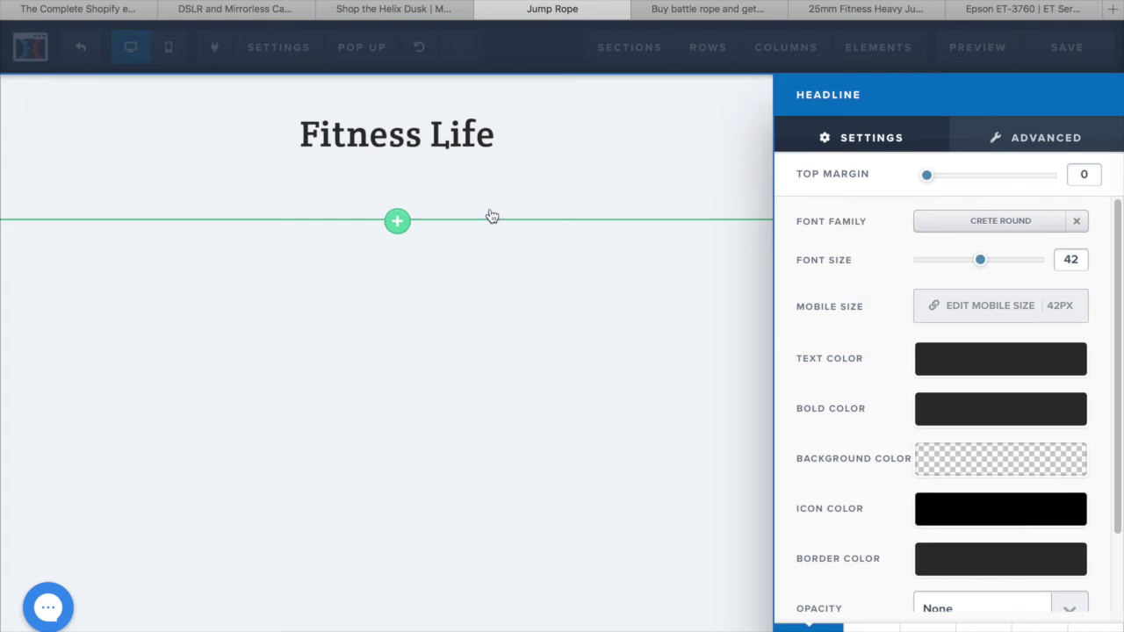
click(497, 179)
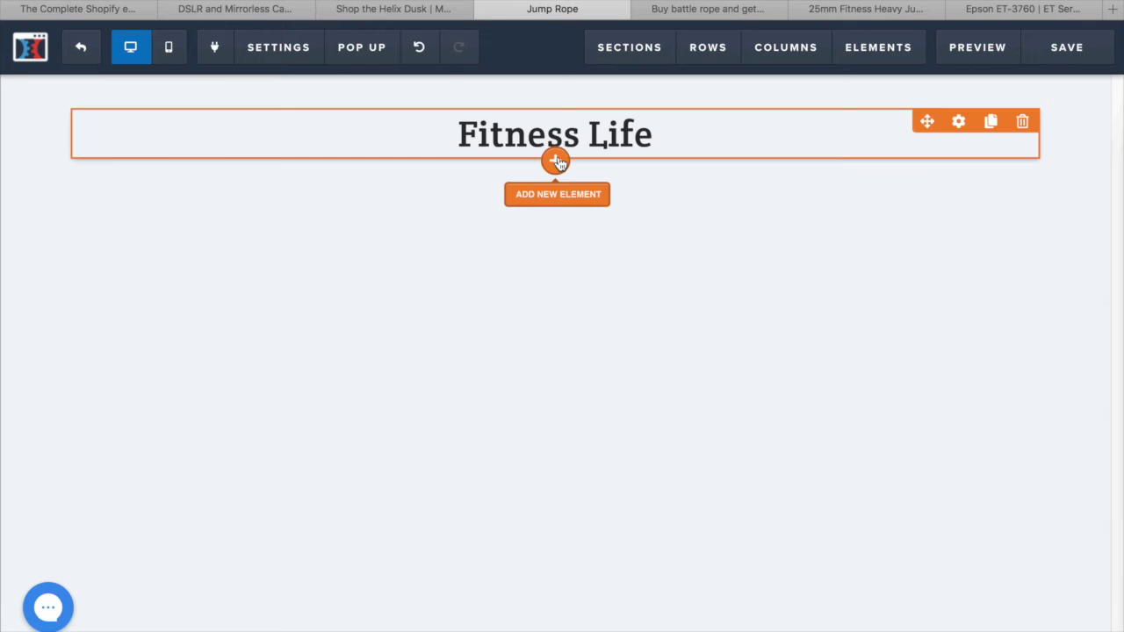
Add a sub-headline below the "Fitness Life" headline and replace its text with "Live Healthy, Live Fit"
click(557, 161)
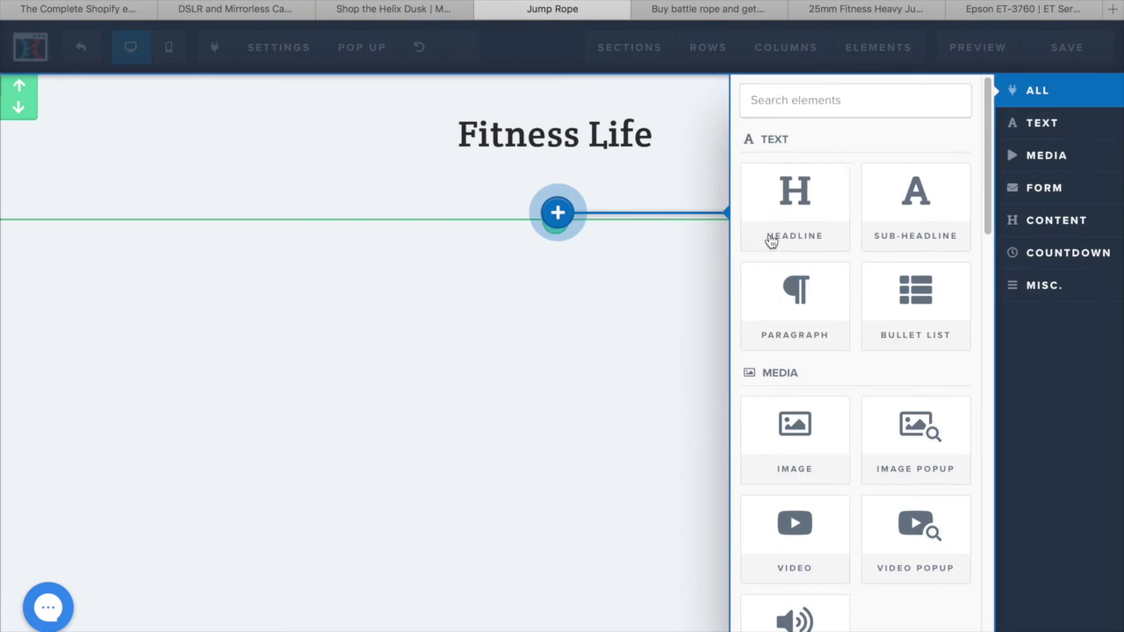
click(898, 238)
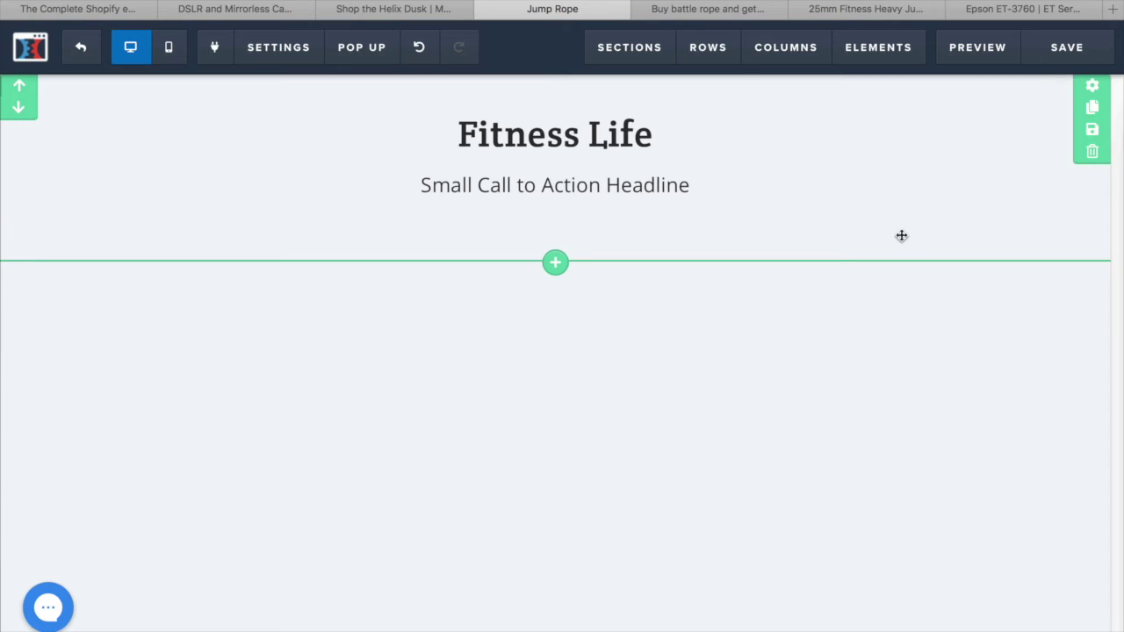
click(690, 188)
drag(691, 186, 319, 158)
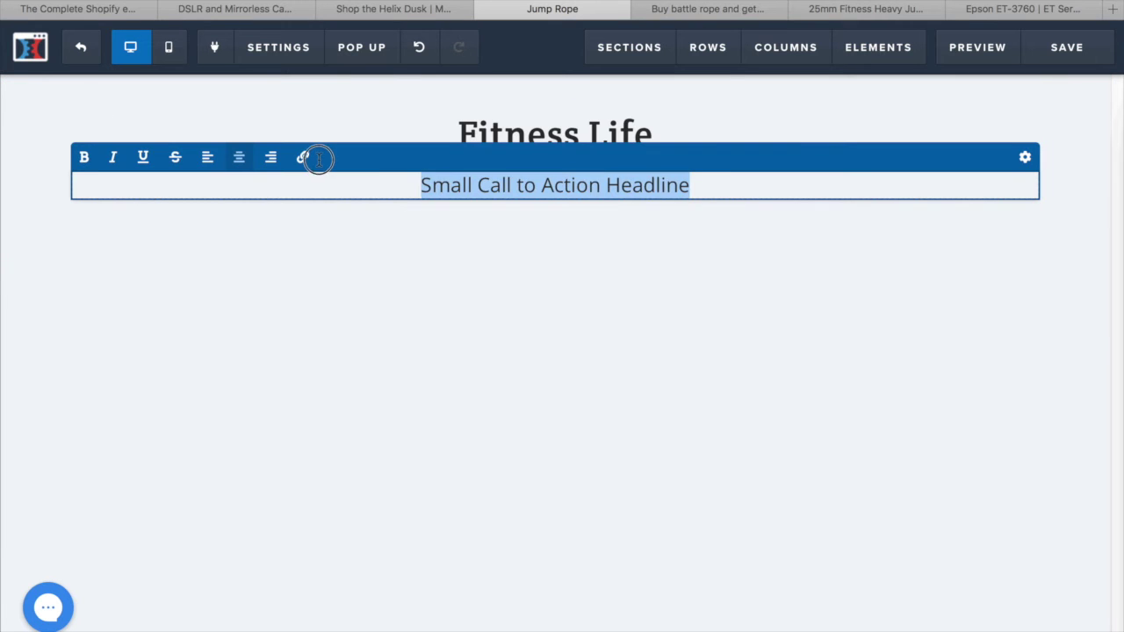
drag(387, 203, 690, 185)
text(Live Healthy)
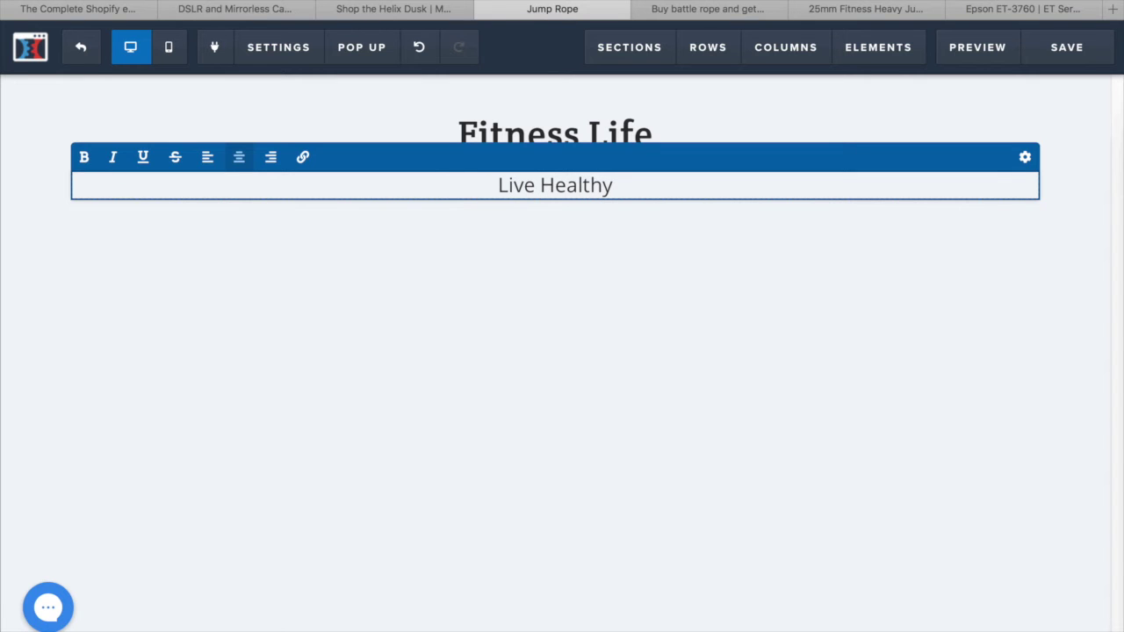
text(, L)
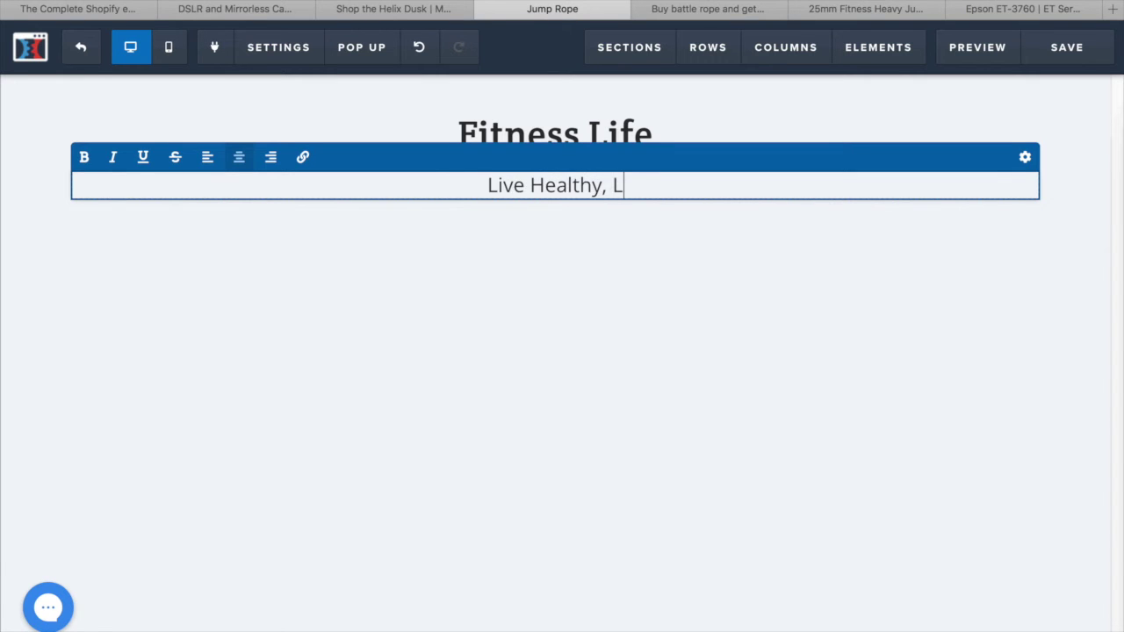
text(ive Fit)
click(668, 303)
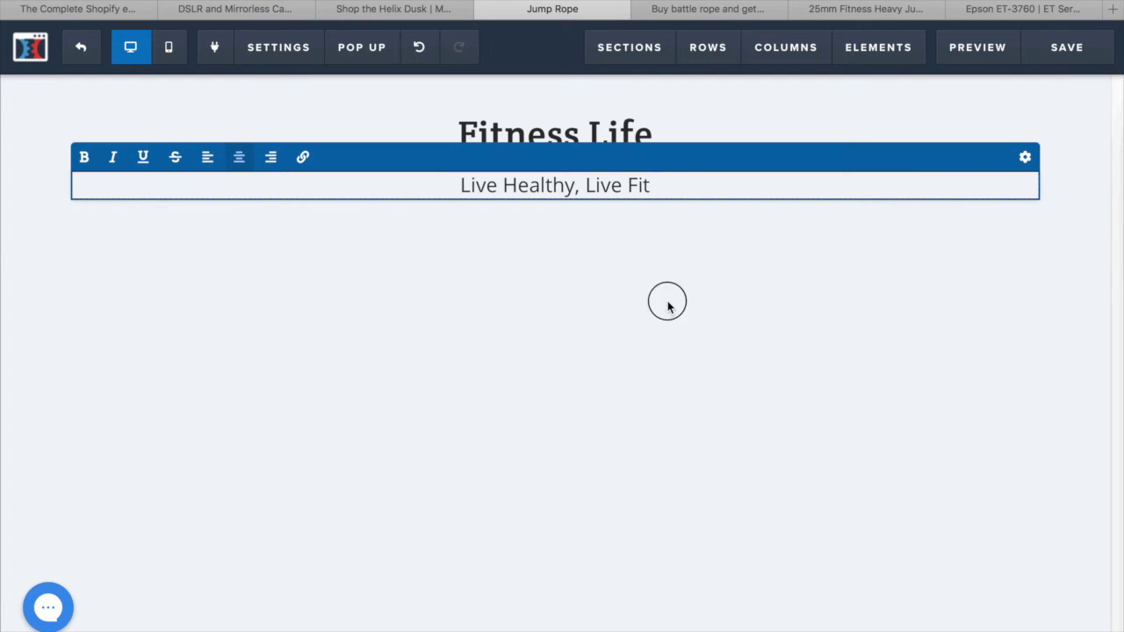
Set the font family of the "Live Healthy, Live Fit" sub-headline to Fredoka One
click(655, 186)
drag(655, 184, 408, 183)
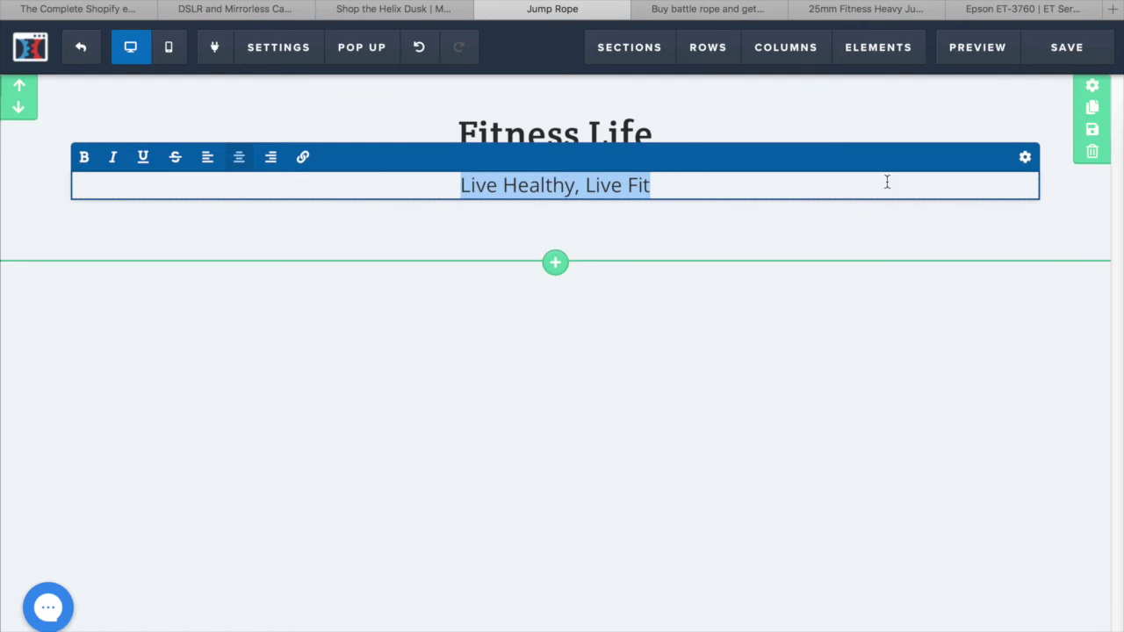
click(1023, 155)
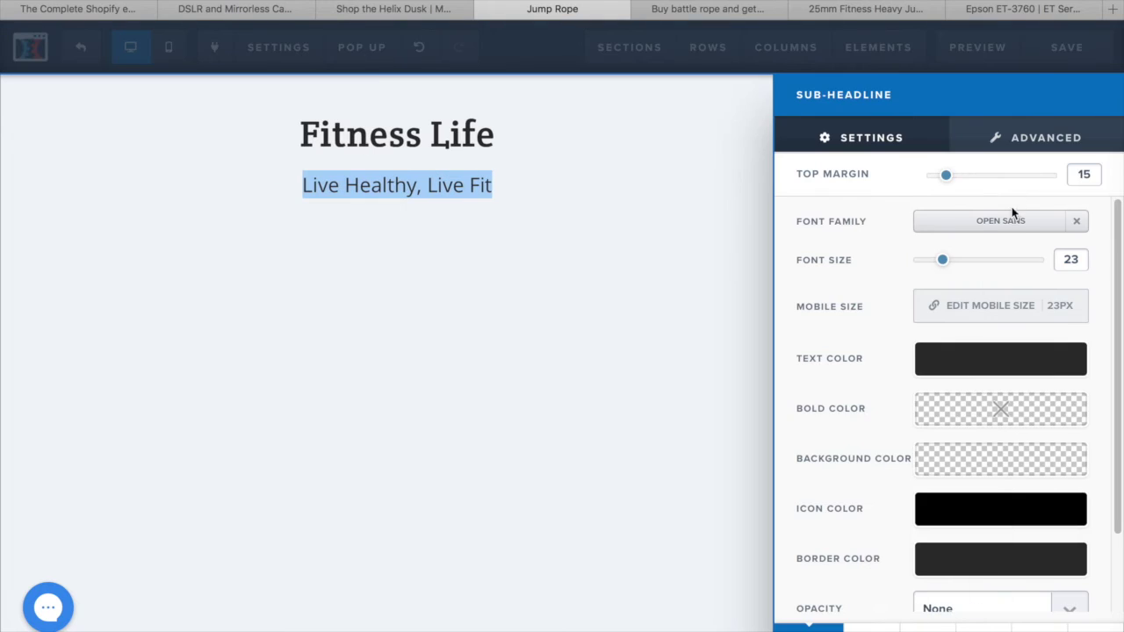
click(1016, 219)
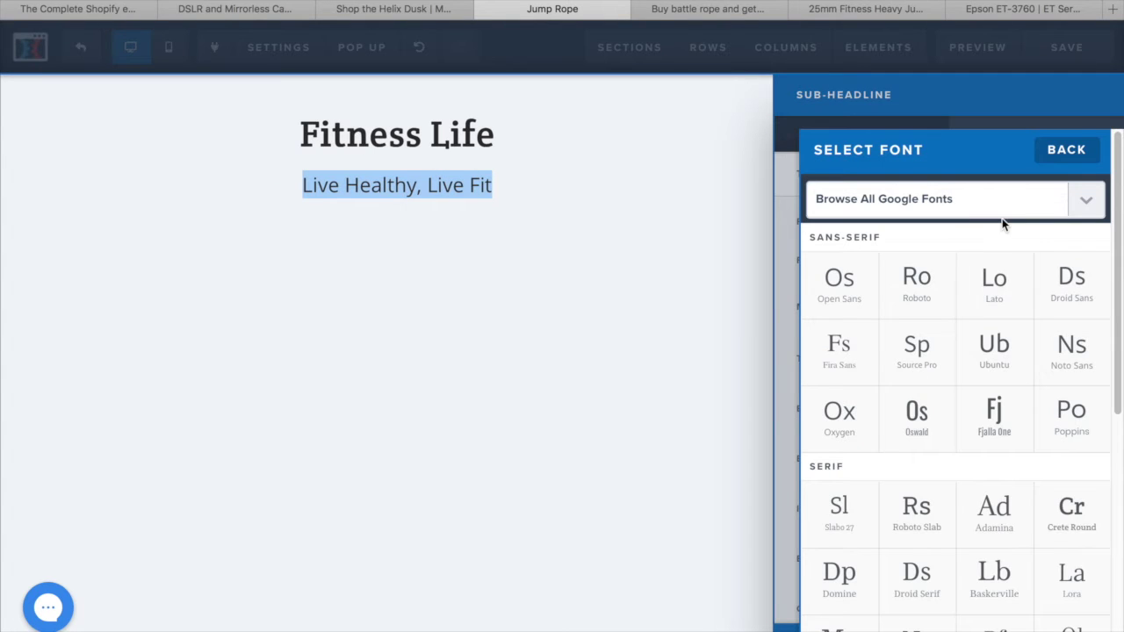
scroll(901, 474, down, 4)
click(912, 434)
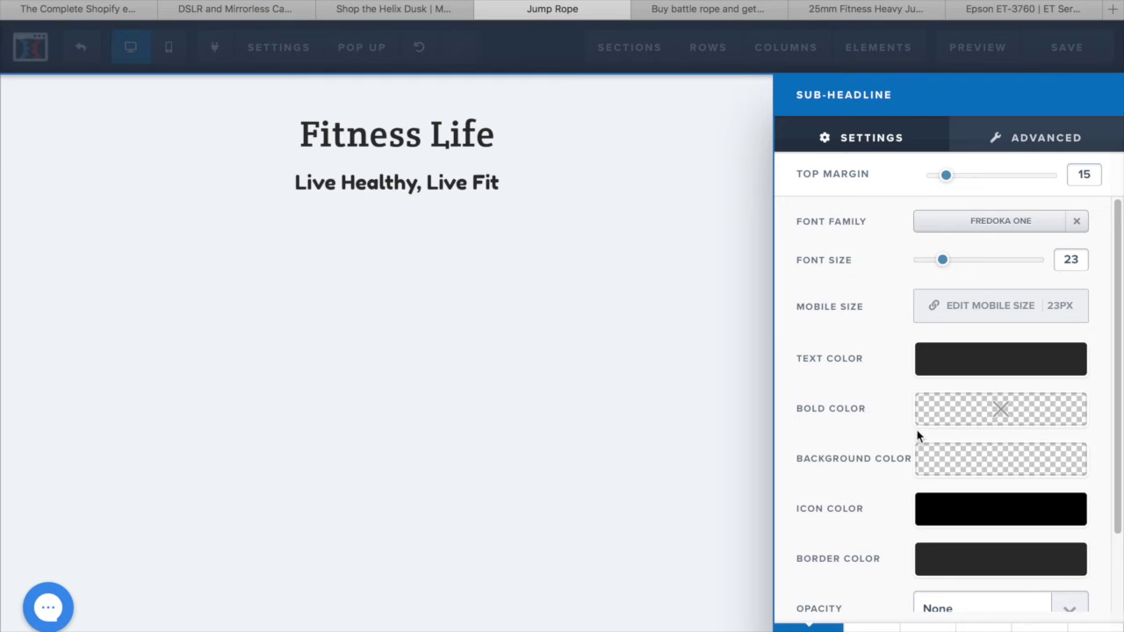
Change the sub-headline's font family to the monospace font Cousine and leave its settings
click(971, 214)
scroll(916, 527, down, 2)
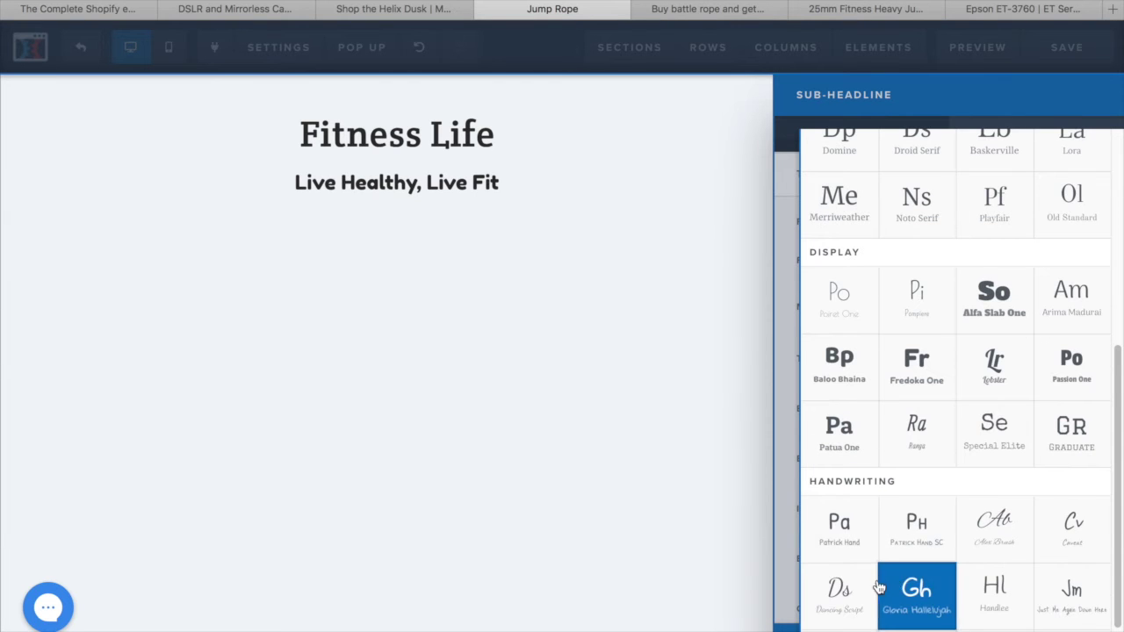
scroll(992, 584, down, 2)
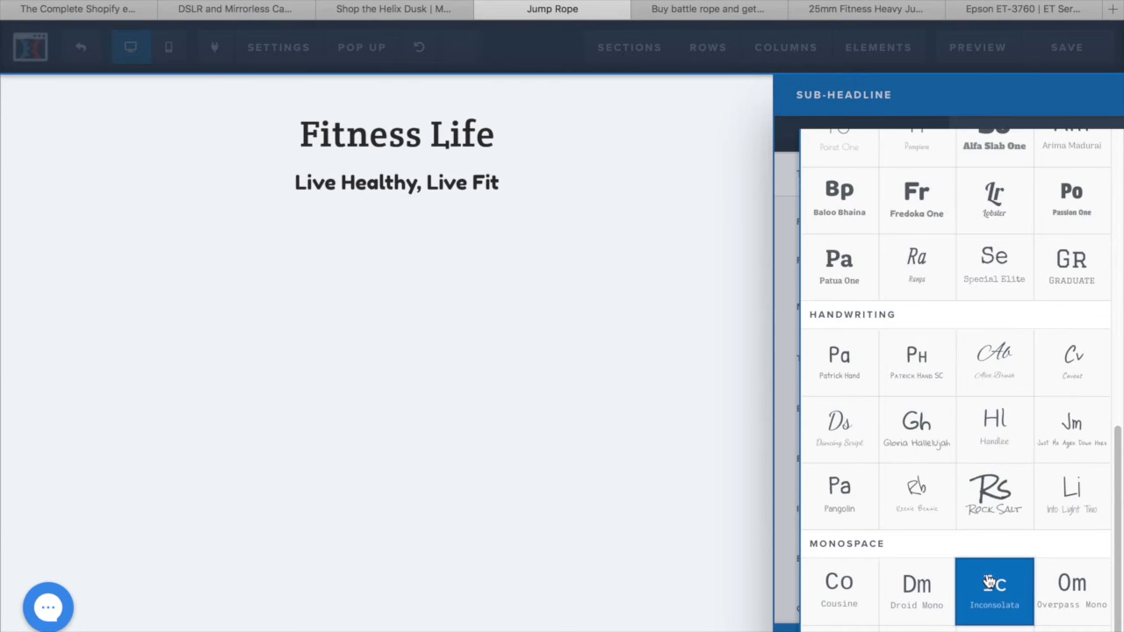
click(827, 580)
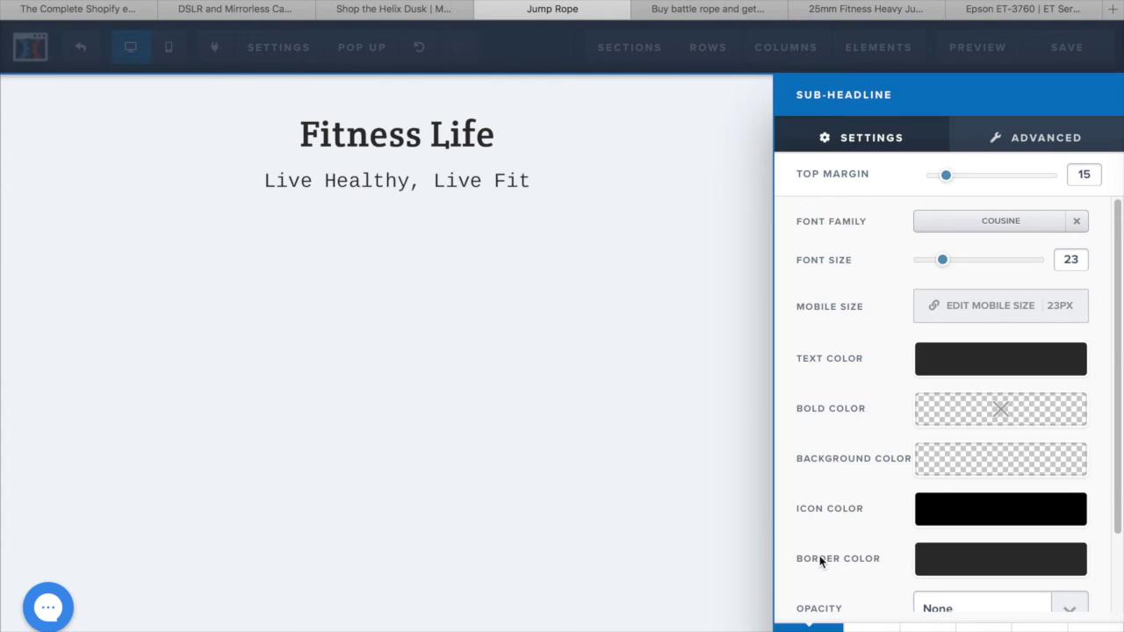
click(625, 181)
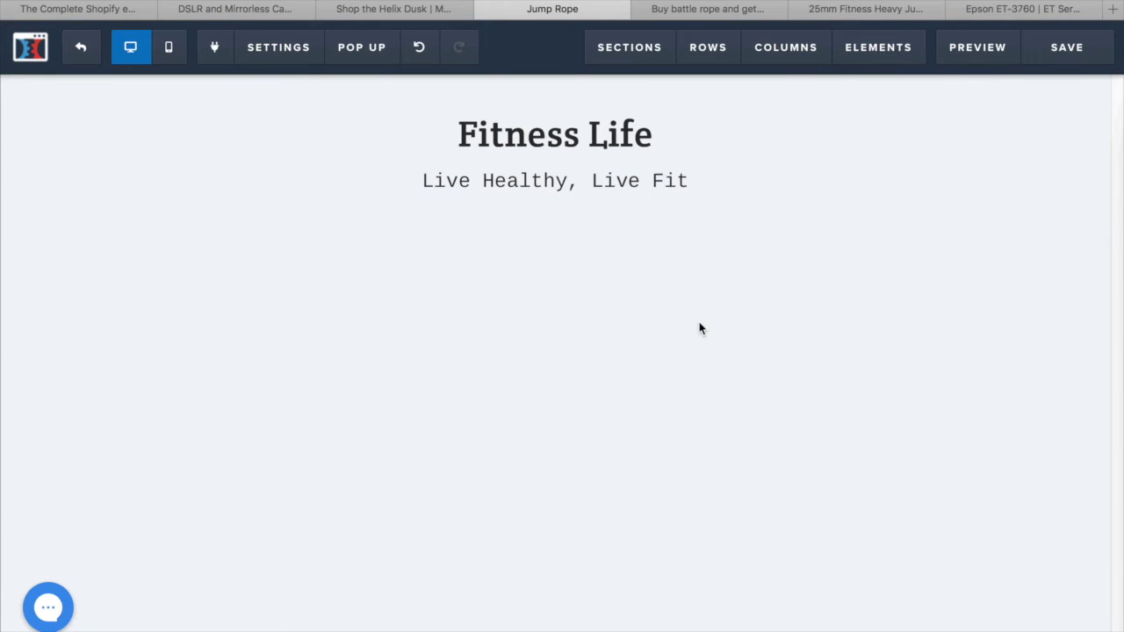
Reduce the sub-headline's top margin to 0 so it sits closer to the headline
click(644, 184)
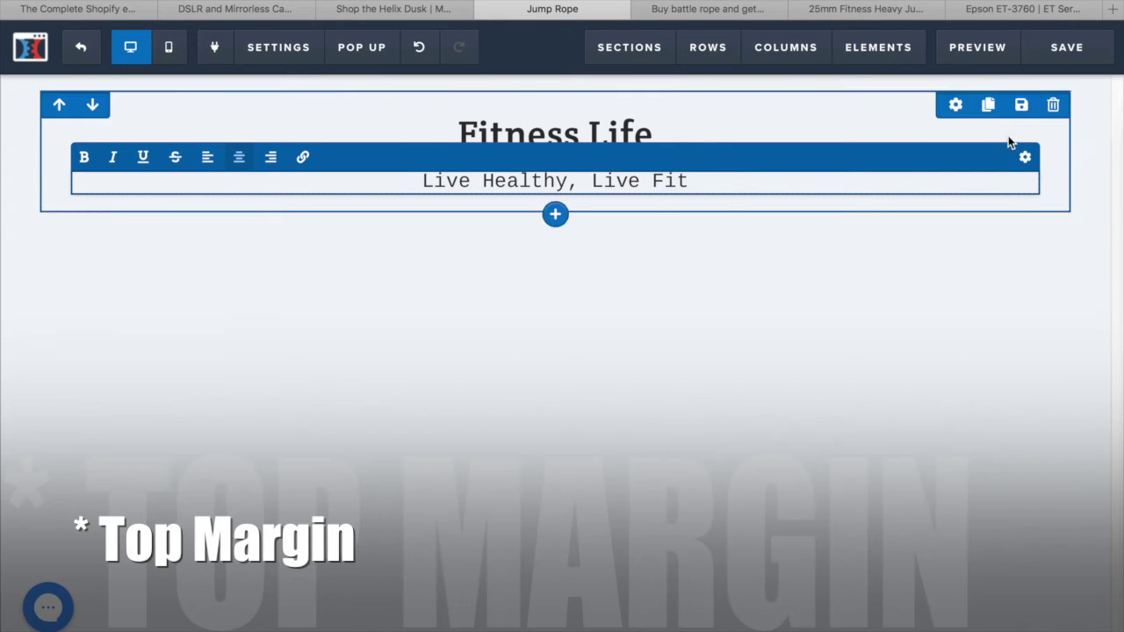
click(1025, 151)
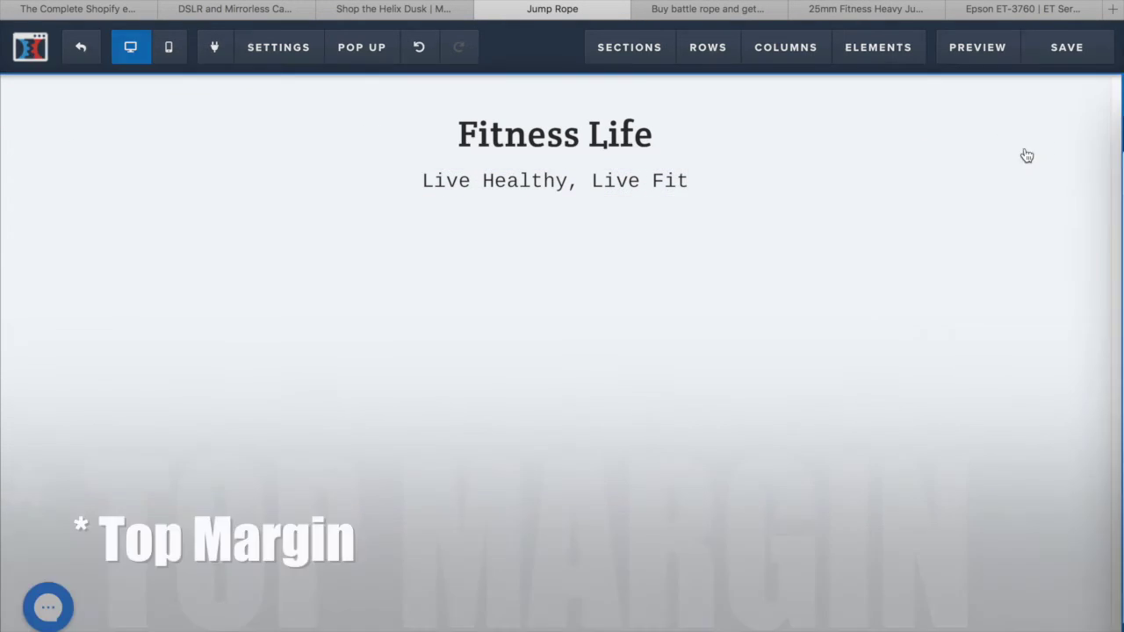
drag(943, 178, 928, 195)
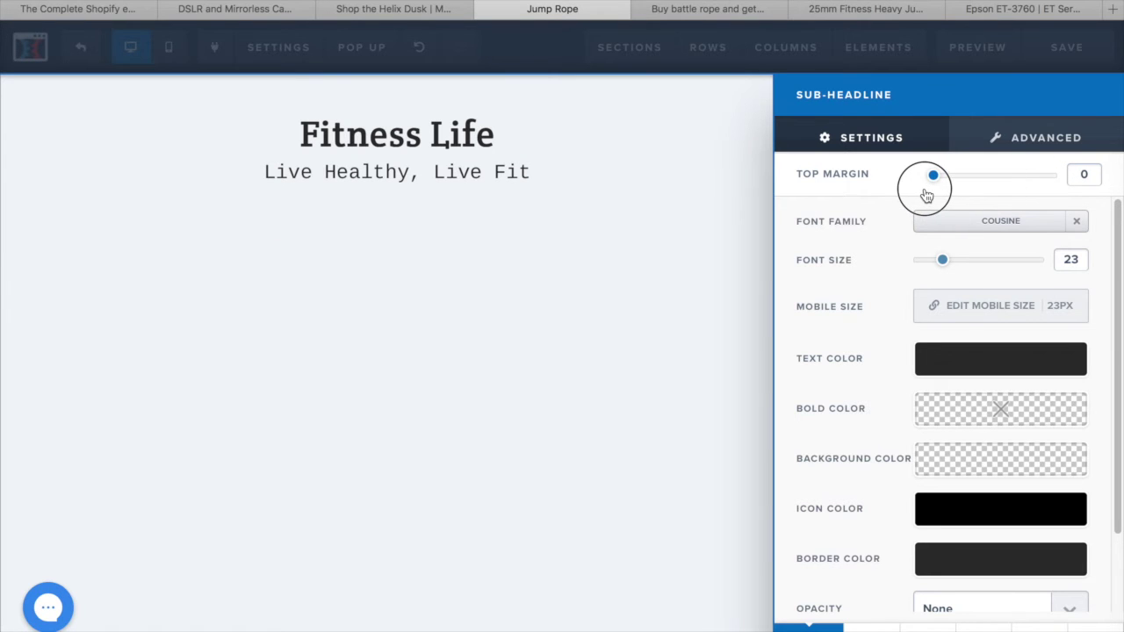
click(399, 242)
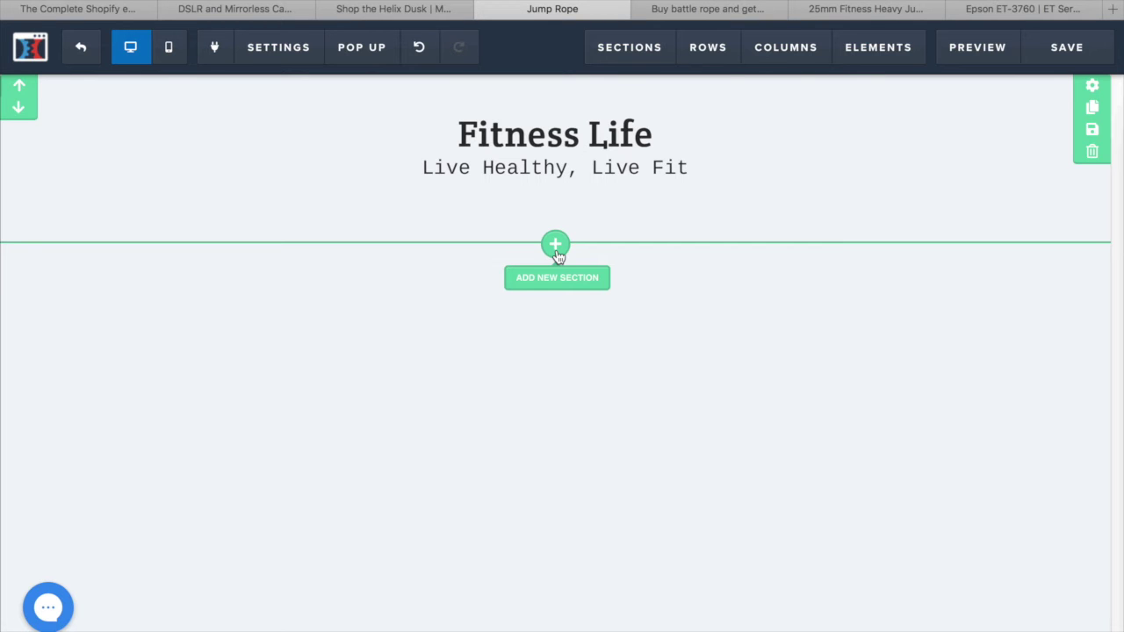
Add a full-width section below the headlines and set the jump rope photo from the image library as its background
click(556, 248)
click(813, 117)
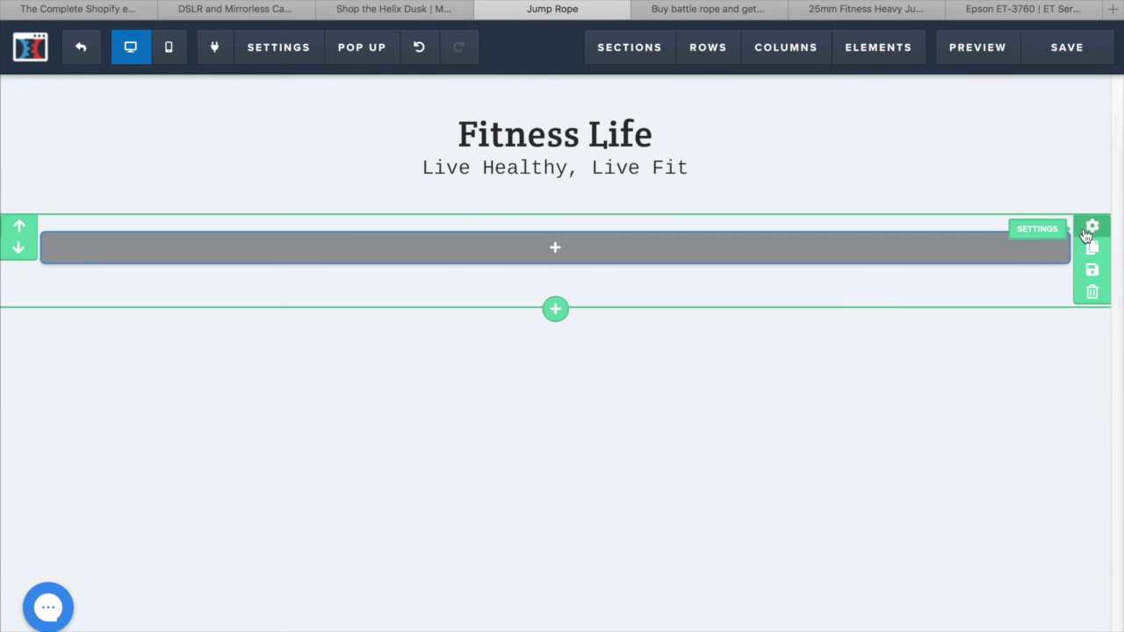
click(1086, 234)
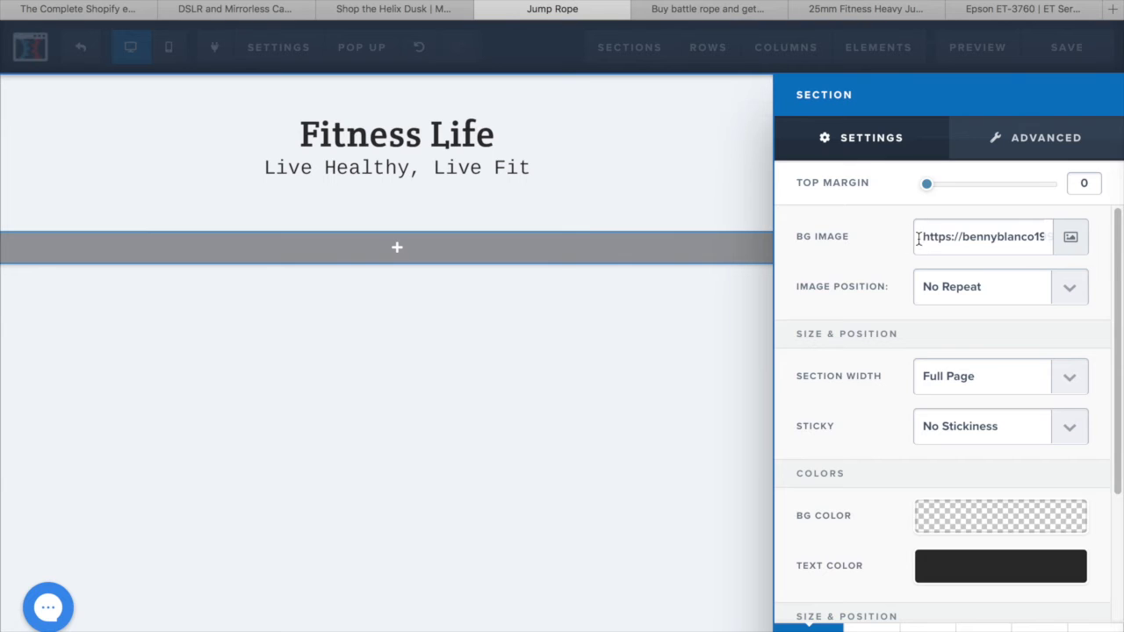
click(1069, 245)
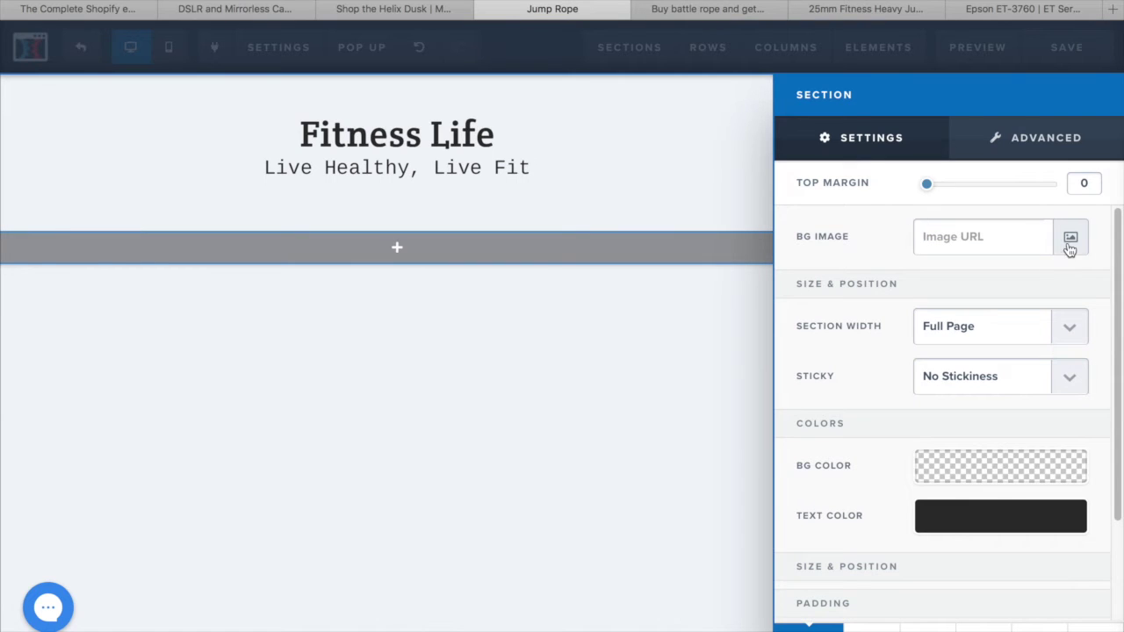
click(1070, 249)
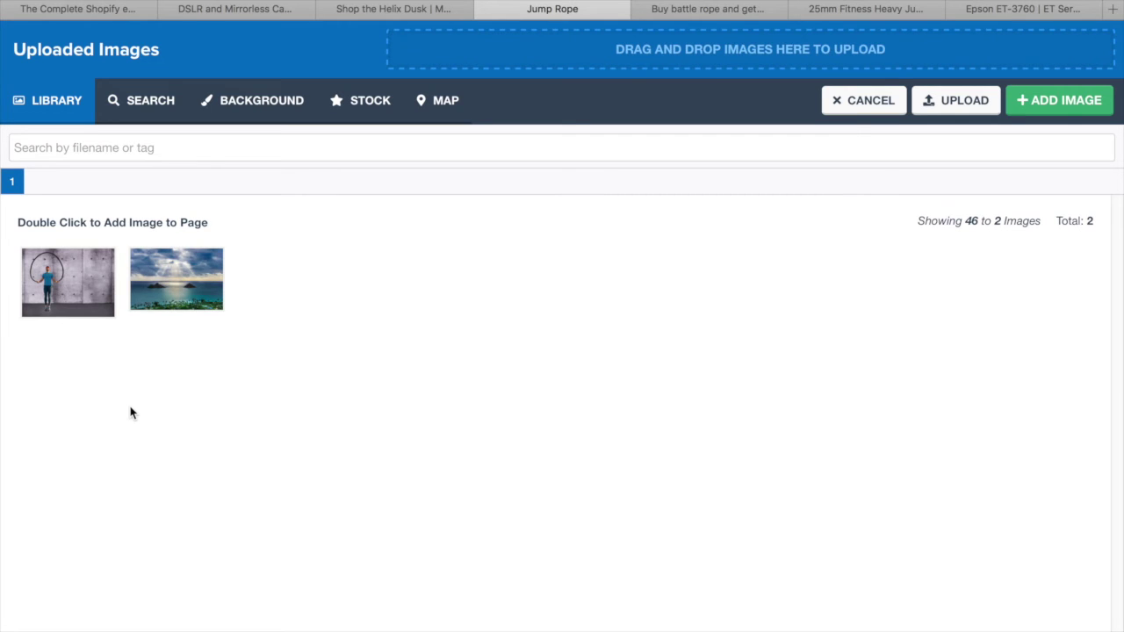
double_click(77, 297)
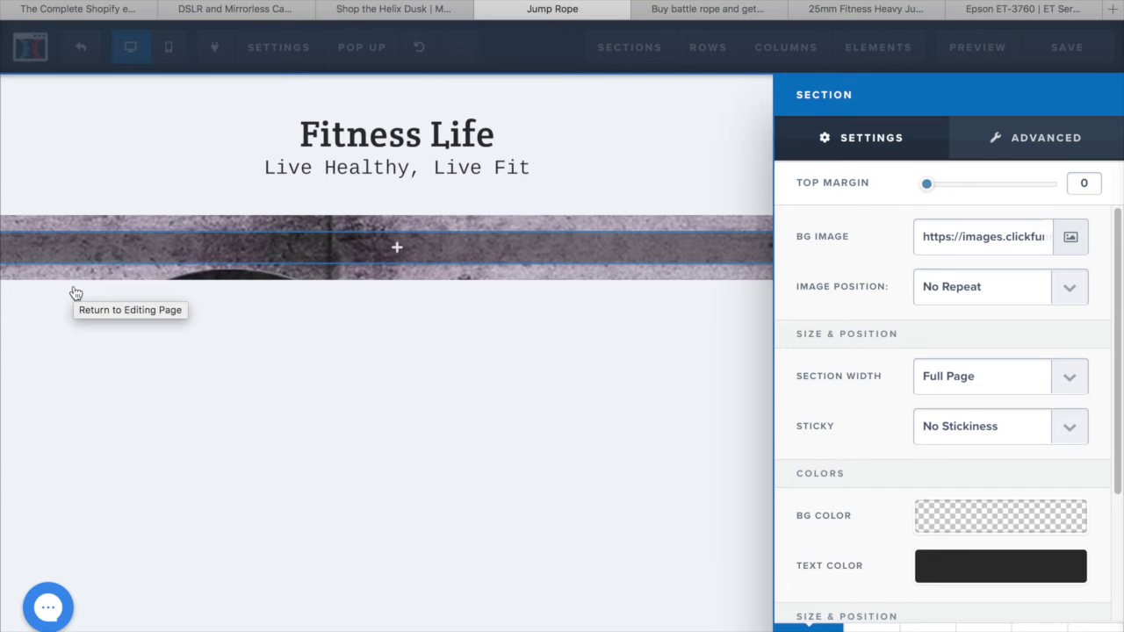
click(76, 293)
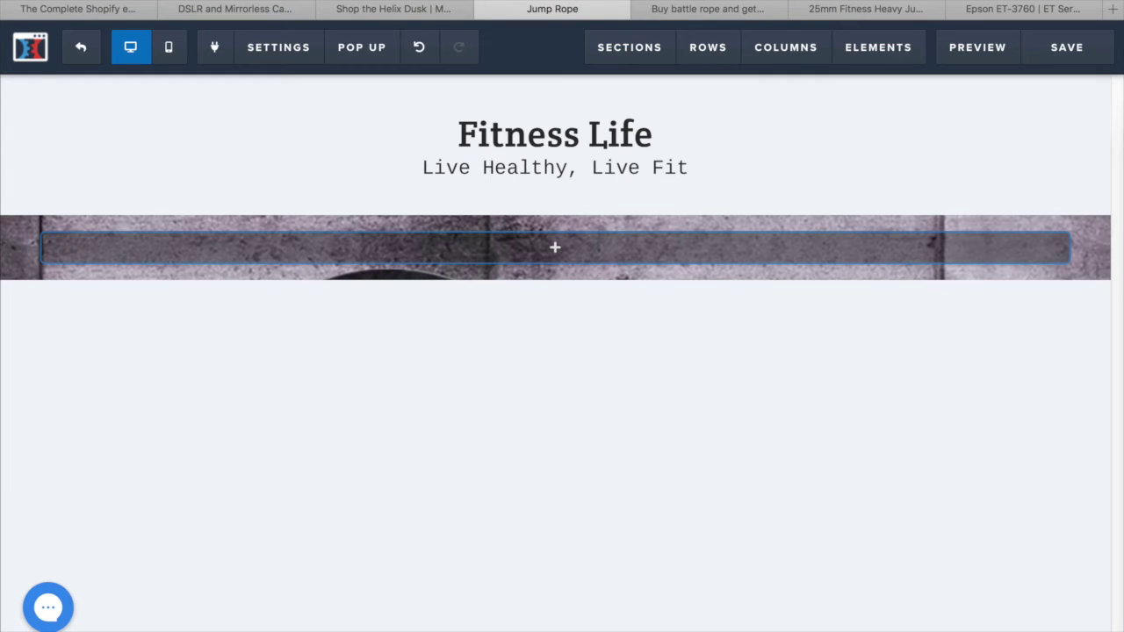
mouse_move(1067, 253)
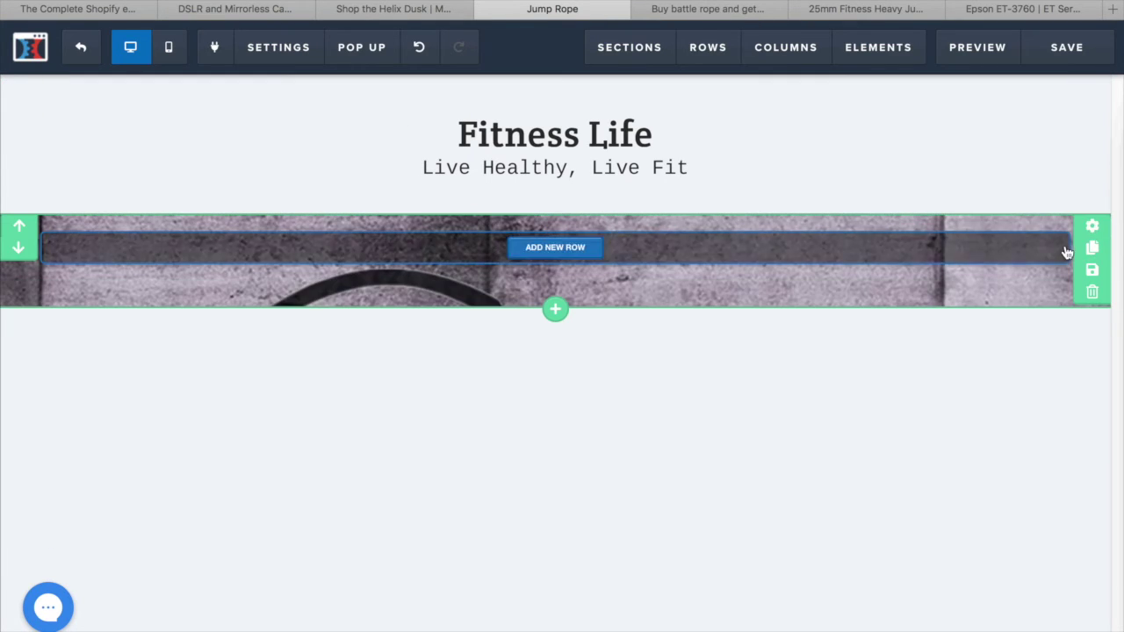
Set the background image position of the jump rope section to Fill 100% Width
click(1092, 225)
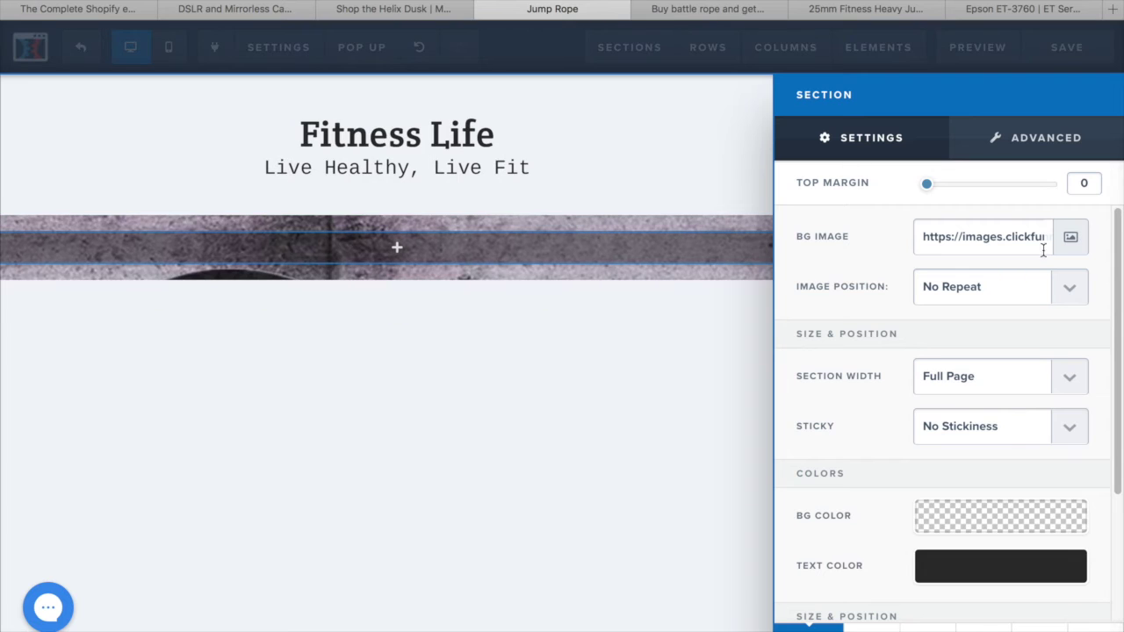
click(1069, 290)
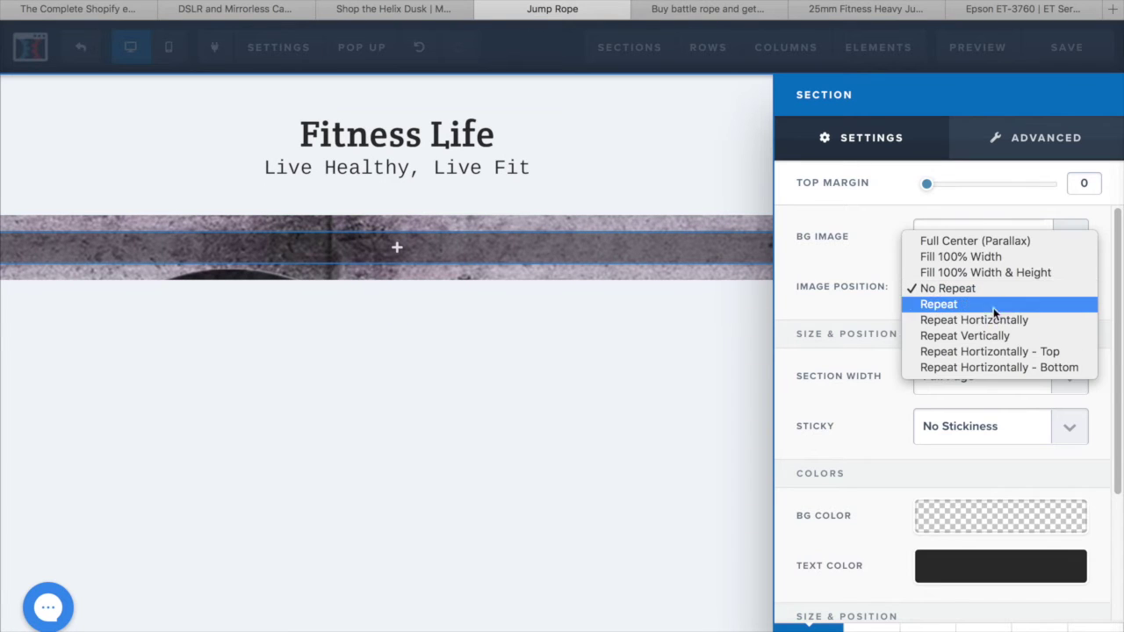
click(976, 257)
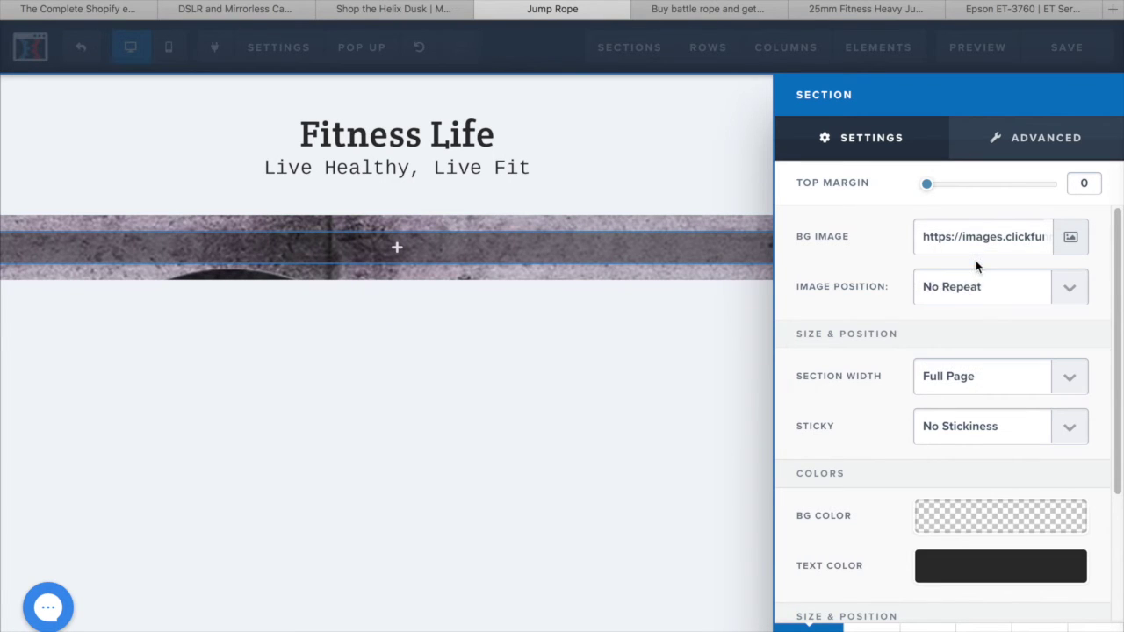
click(1066, 289)
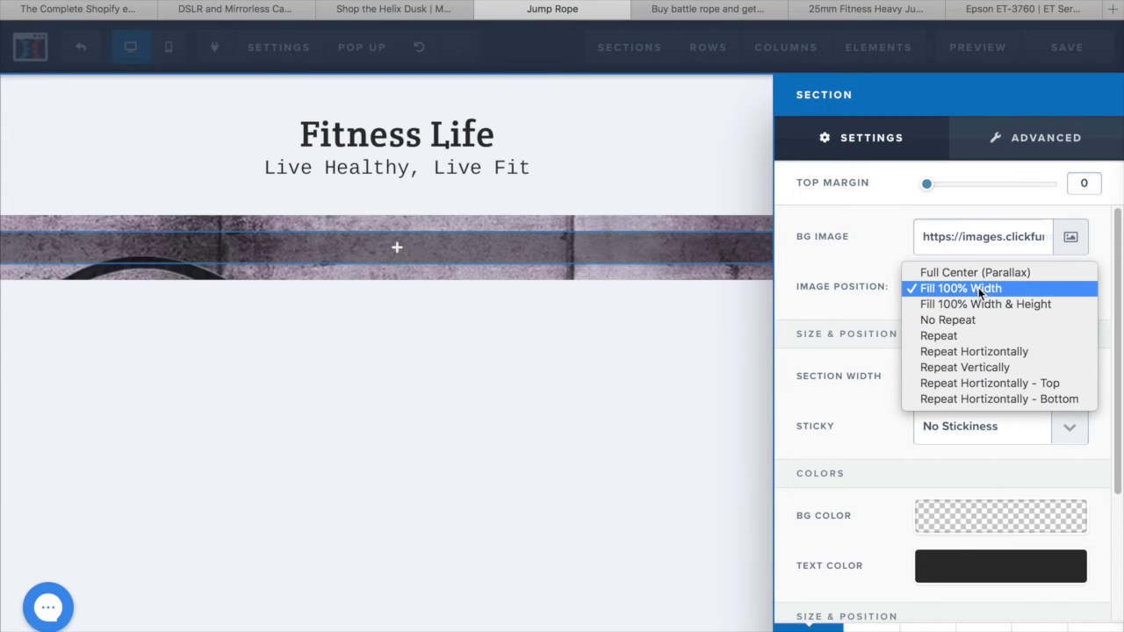
click(527, 344)
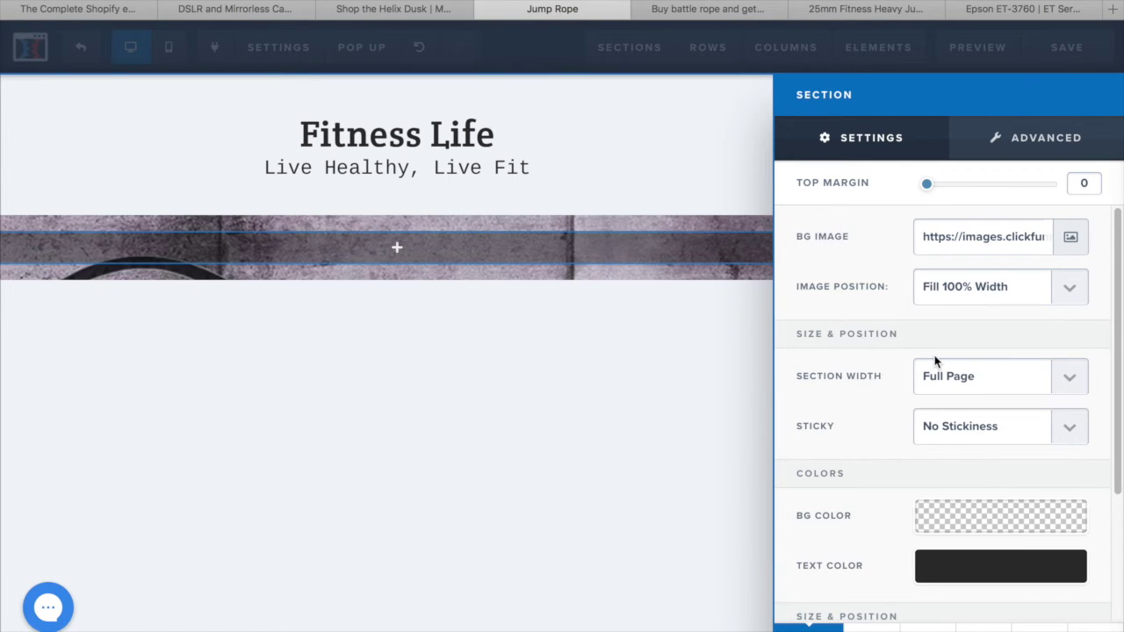
click(477, 333)
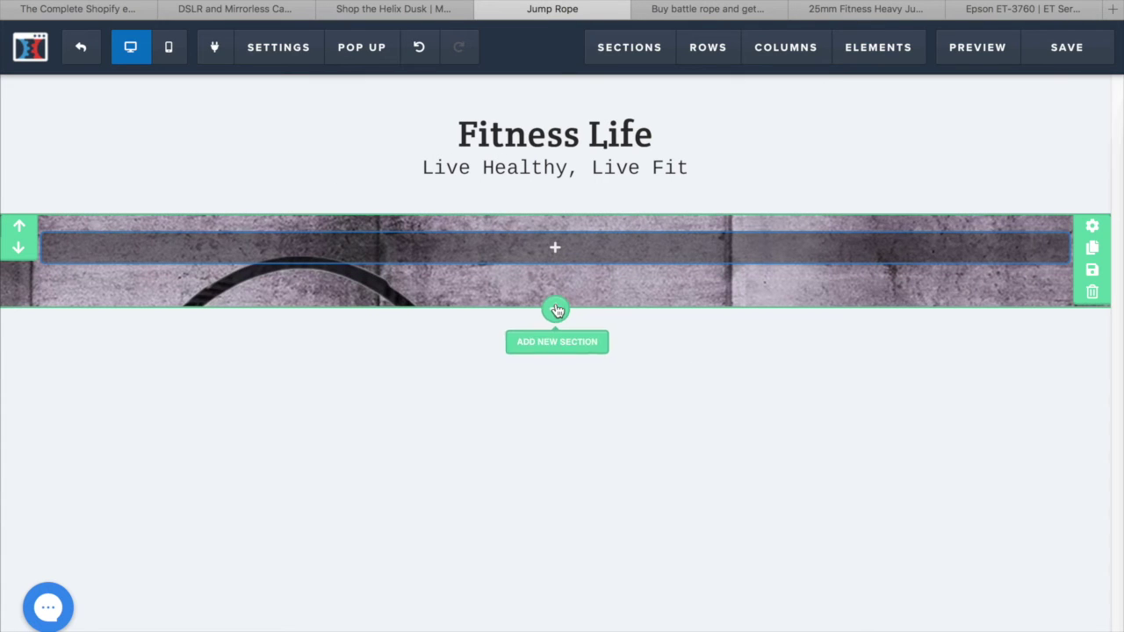
Add a one-column row inside the jump rope section and set its top and bottom padding to 100
click(564, 250)
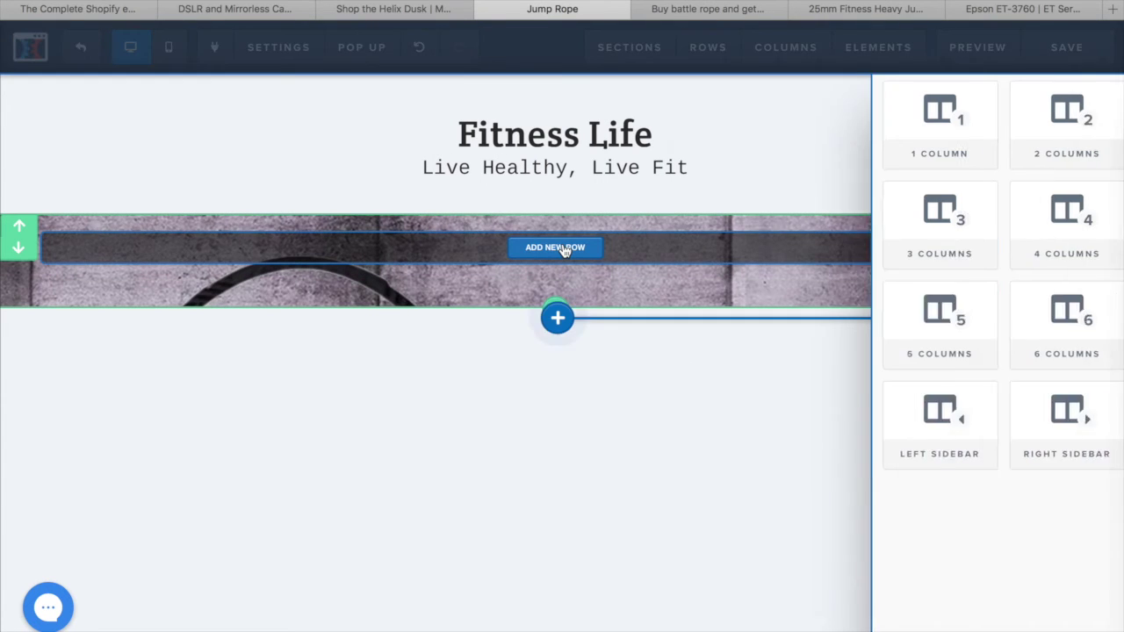
click(779, 142)
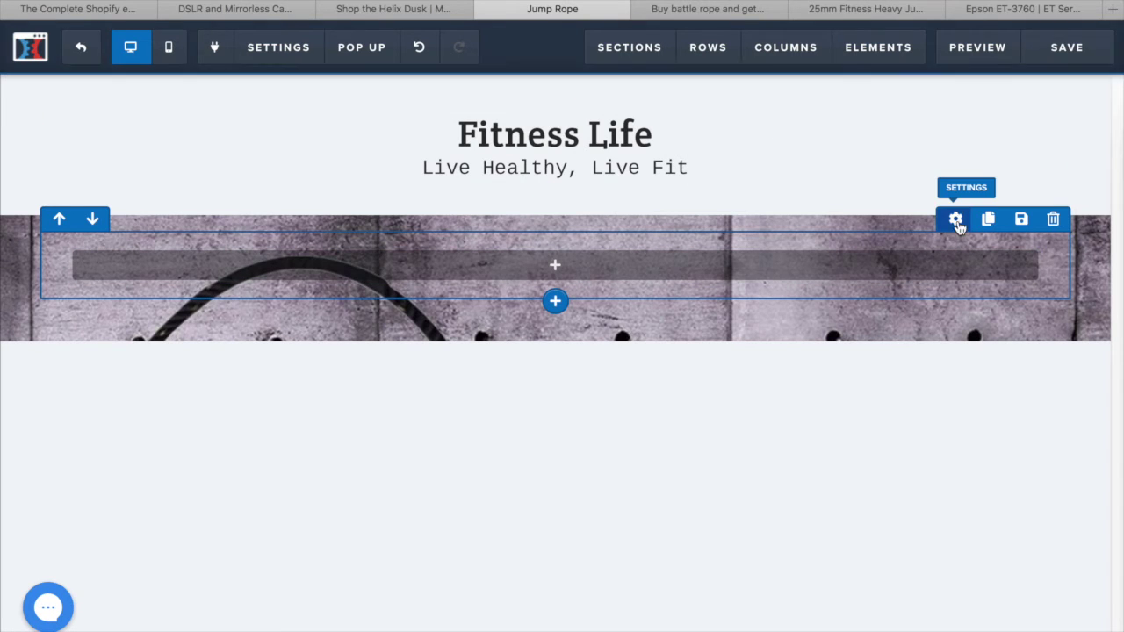
click(956, 221)
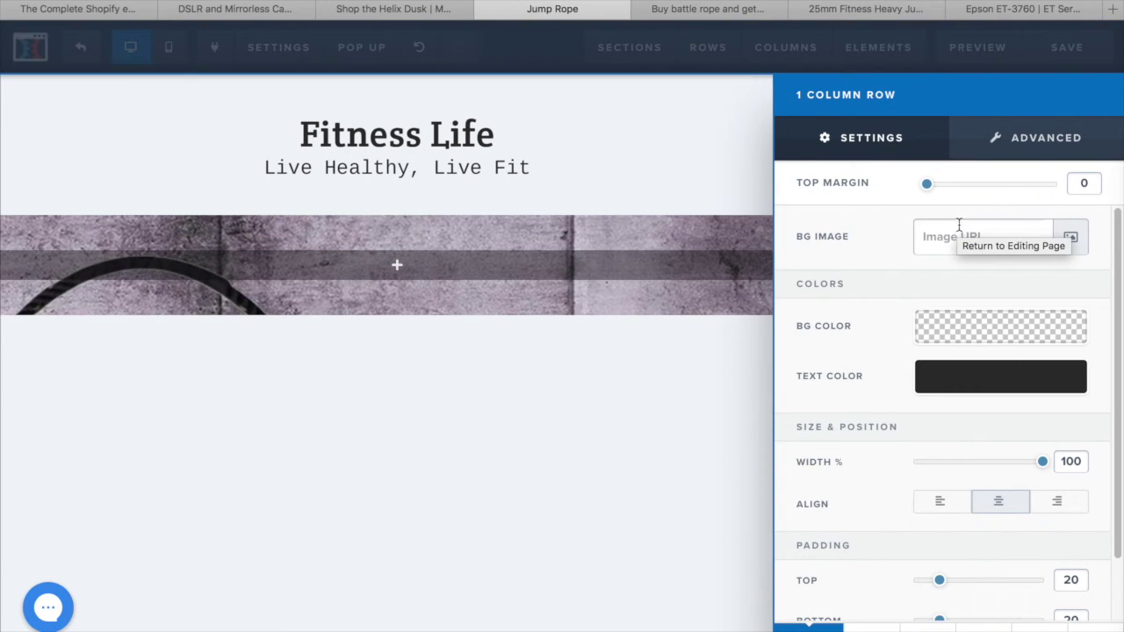
scroll(1011, 376, down, 1)
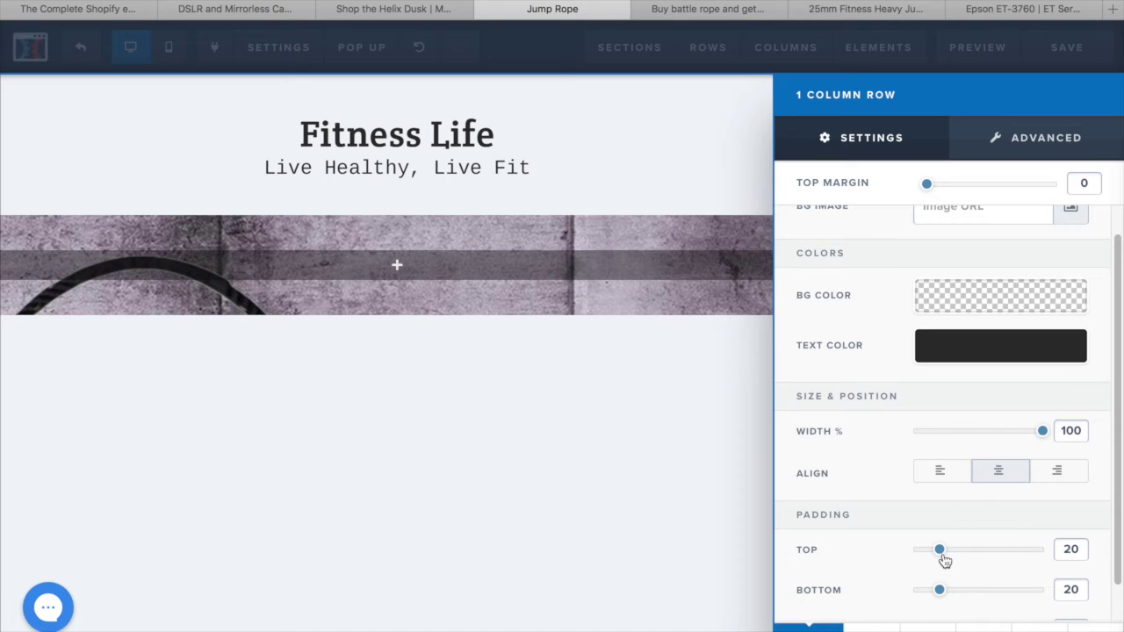
drag(942, 552, 1047, 546)
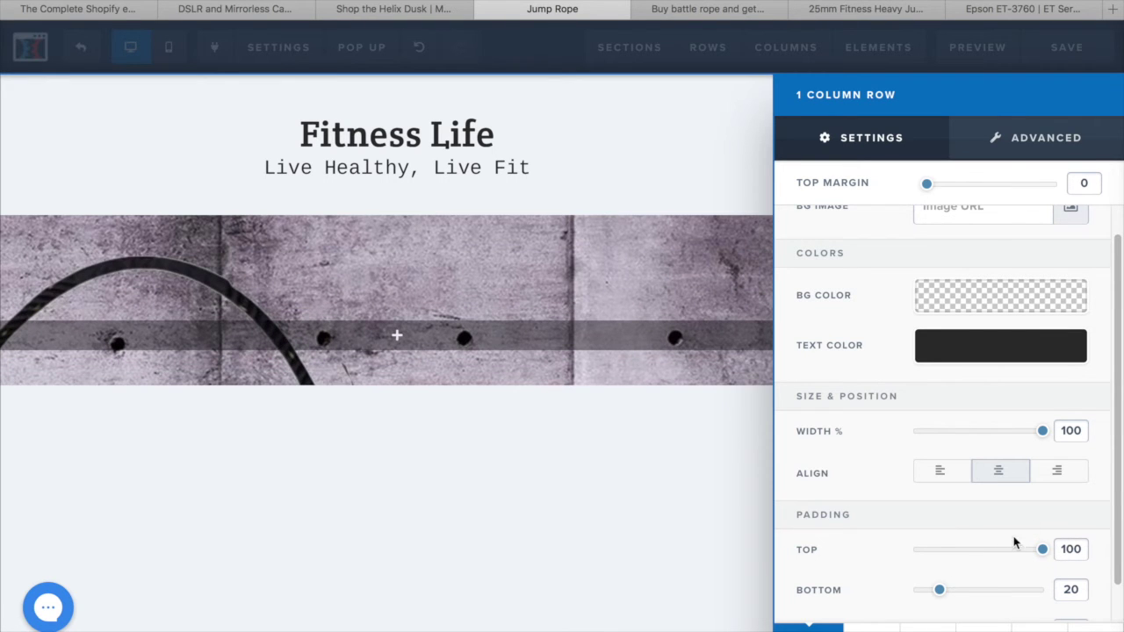
drag(941, 595, 1097, 606)
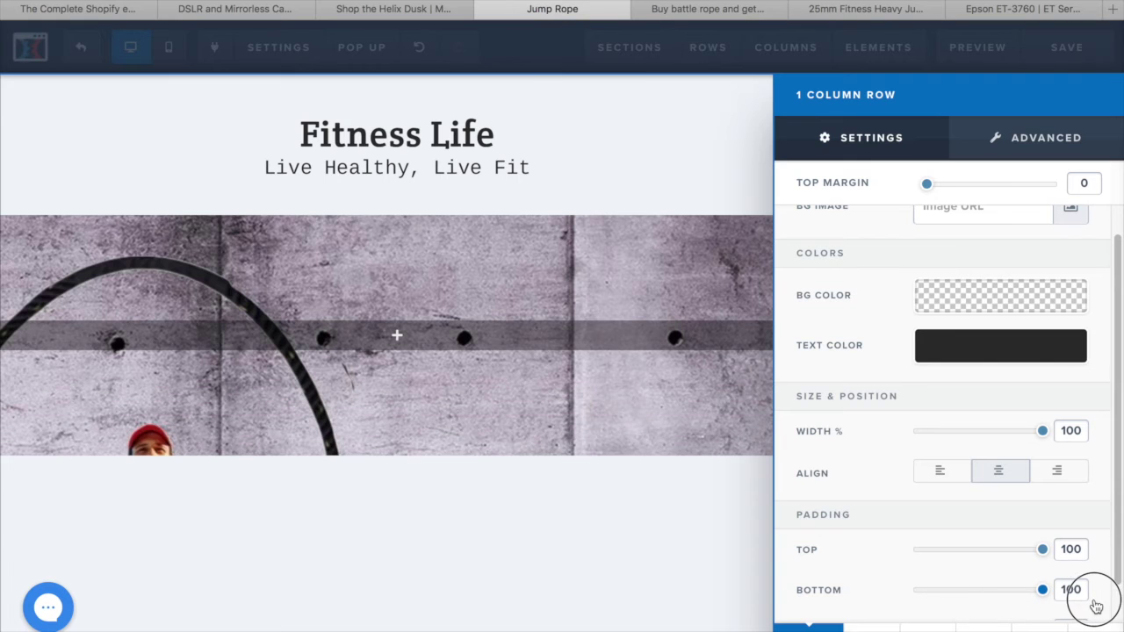
click(692, 471)
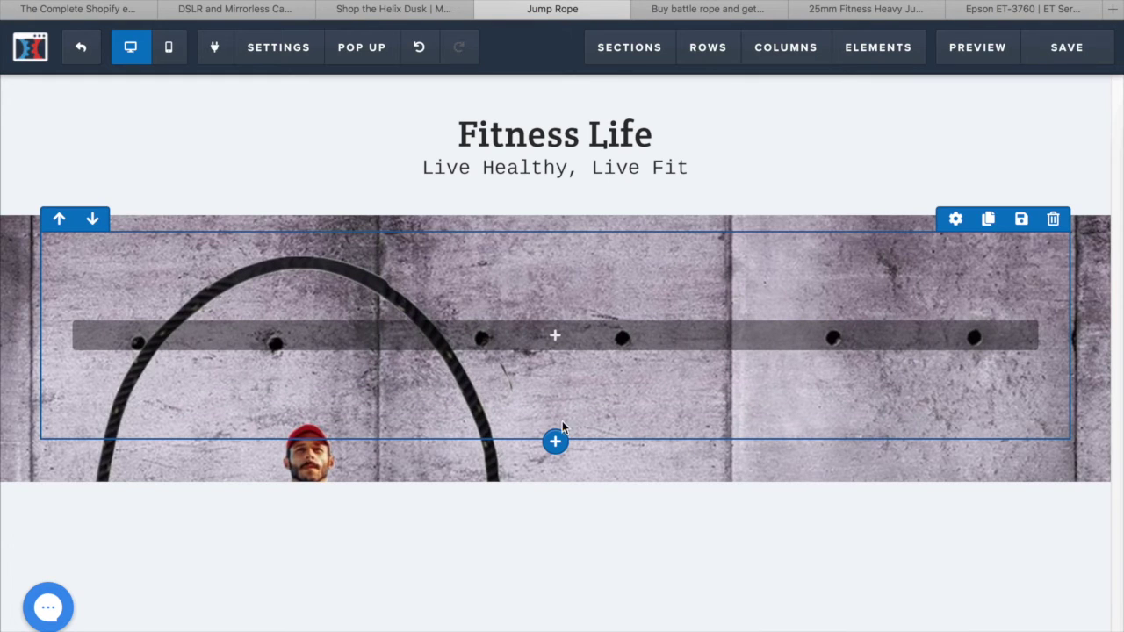
Clone the padded one-column row twice to extend the section over more of the background photo
click(989, 220)
click(990, 181)
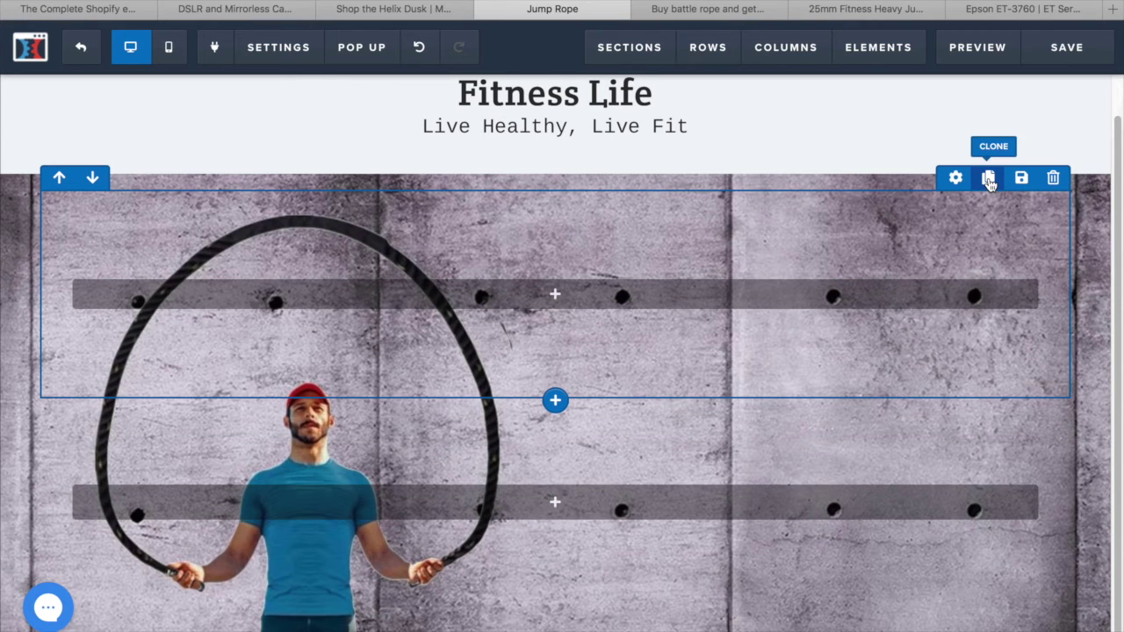
scroll(825, 272, down, 3)
scroll(825, 273, up, 3)
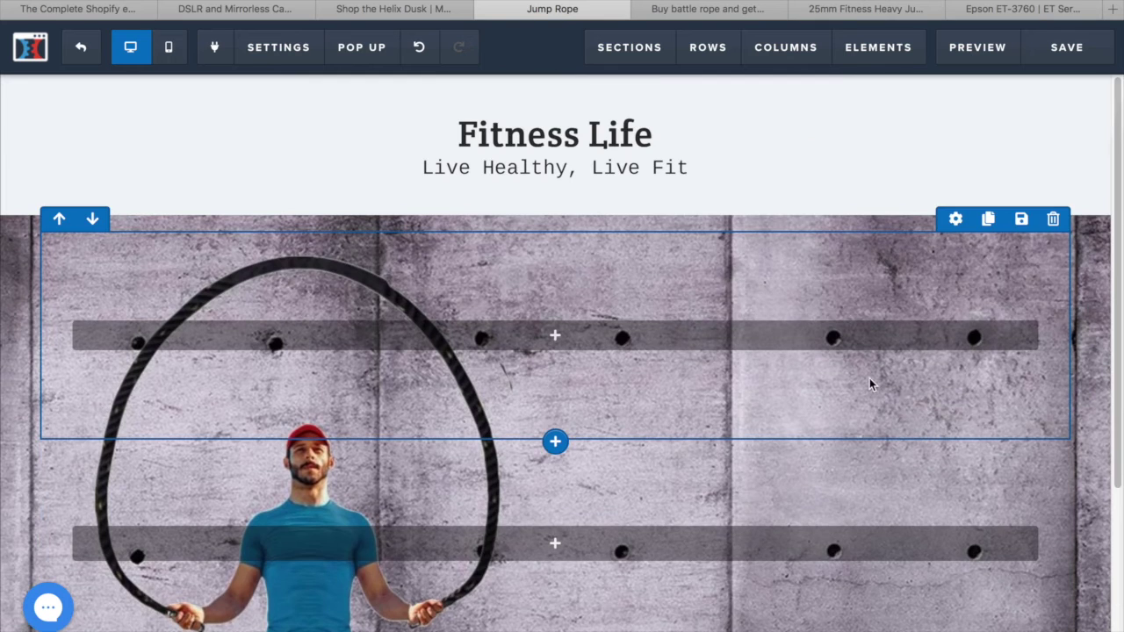
Insert a two-column row directly below the first padded row in the jump rope section
click(556, 443)
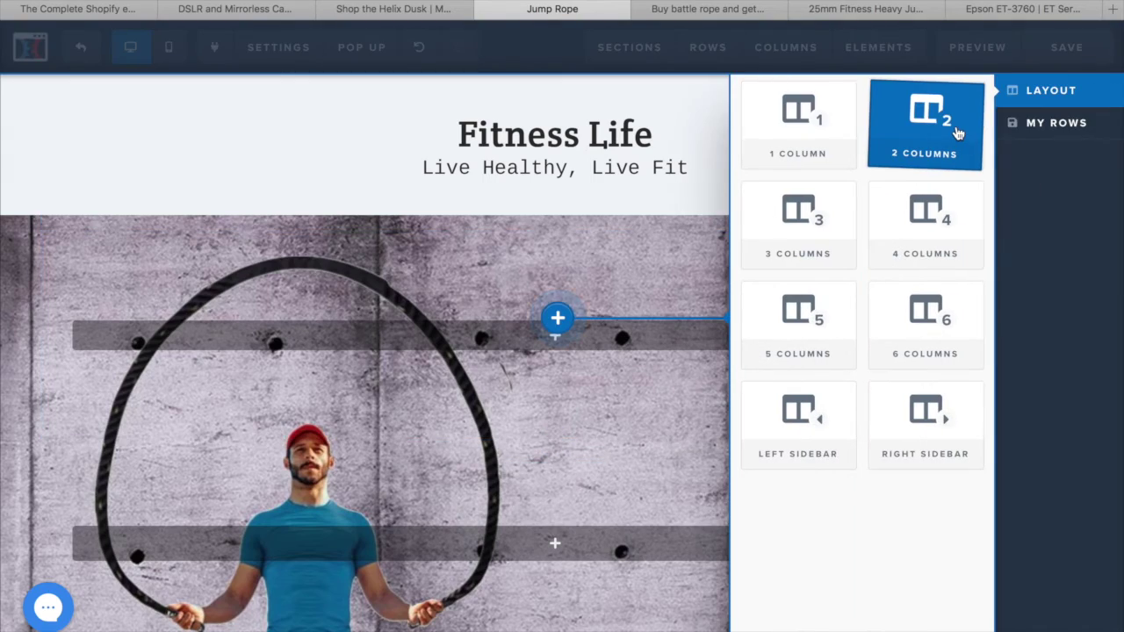
click(925, 103)
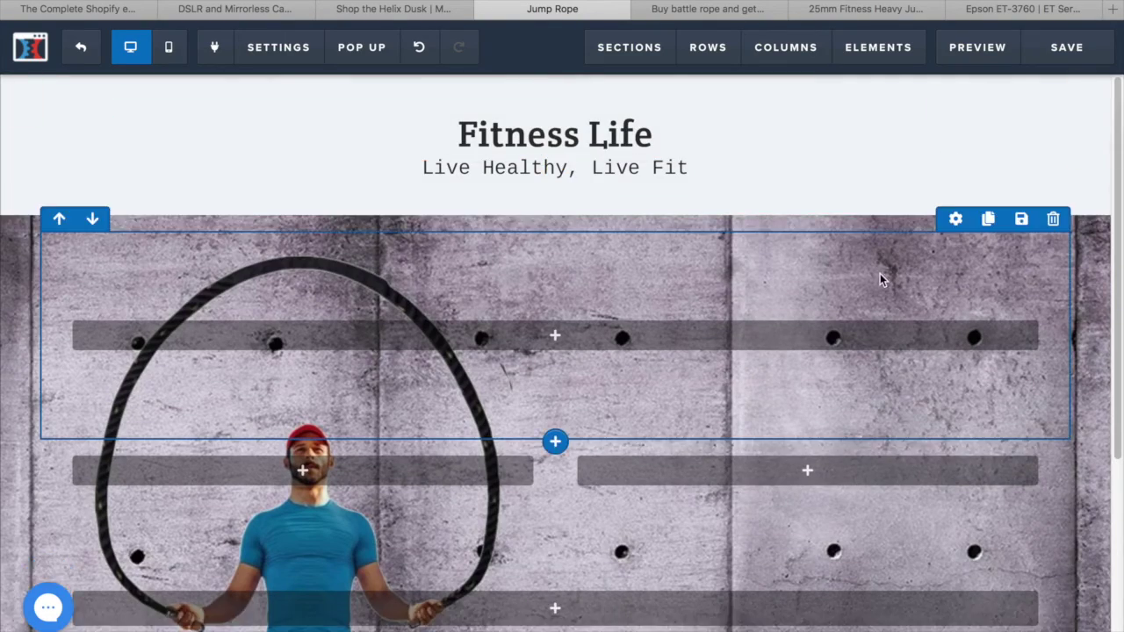
scroll(880, 276, down, 4)
scroll(880, 274, up, 4)
scroll(607, 312, down, 1)
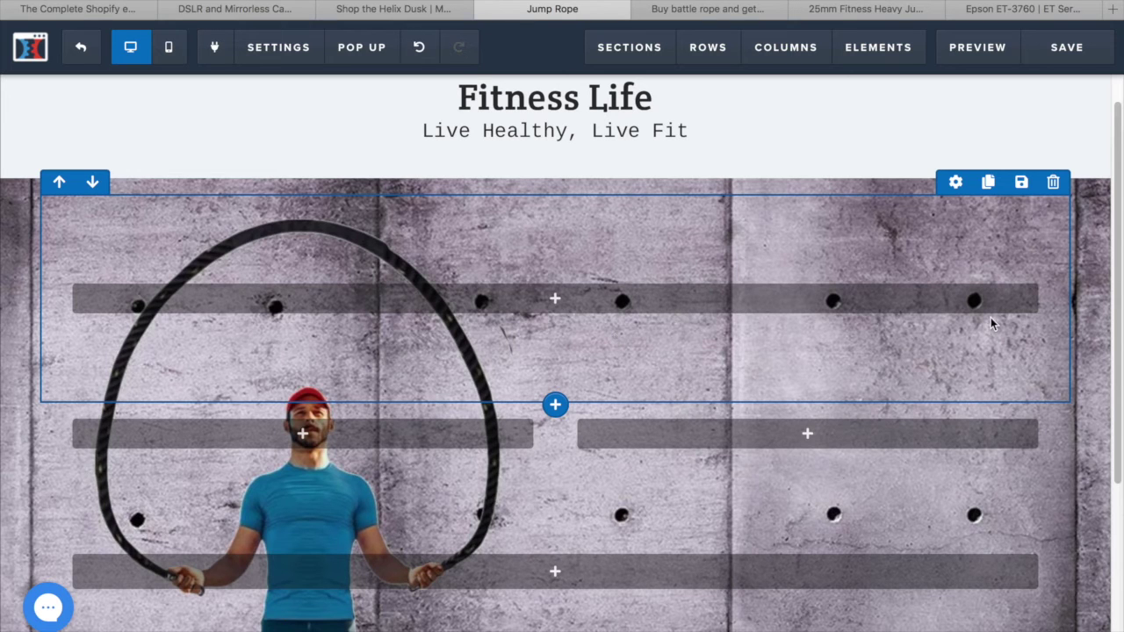
Save the page, preview it to check the background photo, and return to the editor
click(1081, 56)
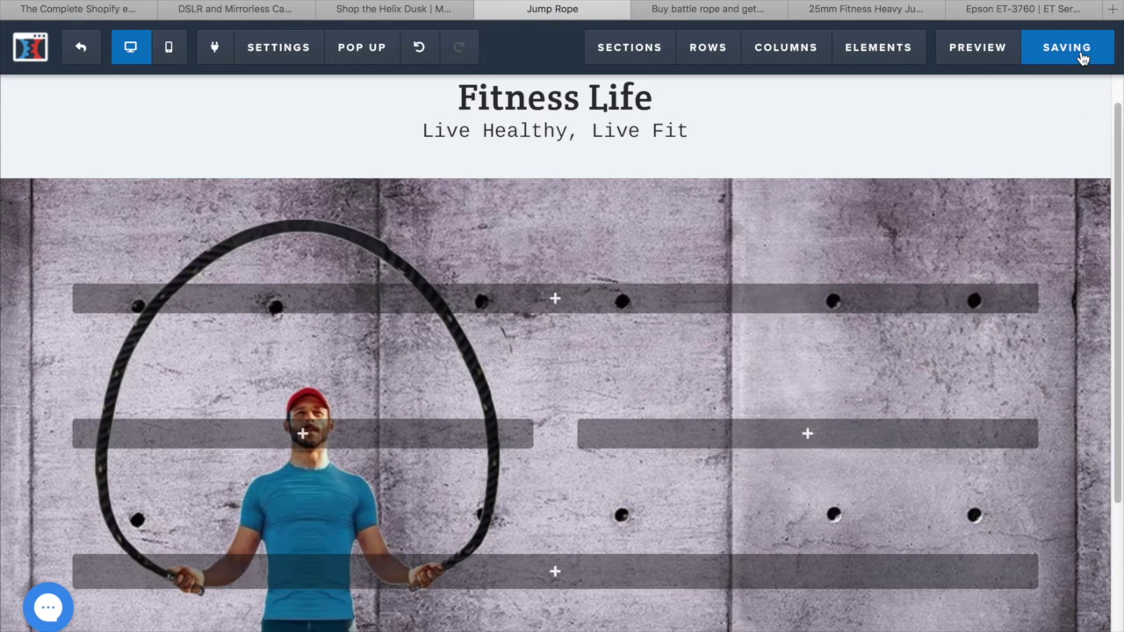
click(974, 65)
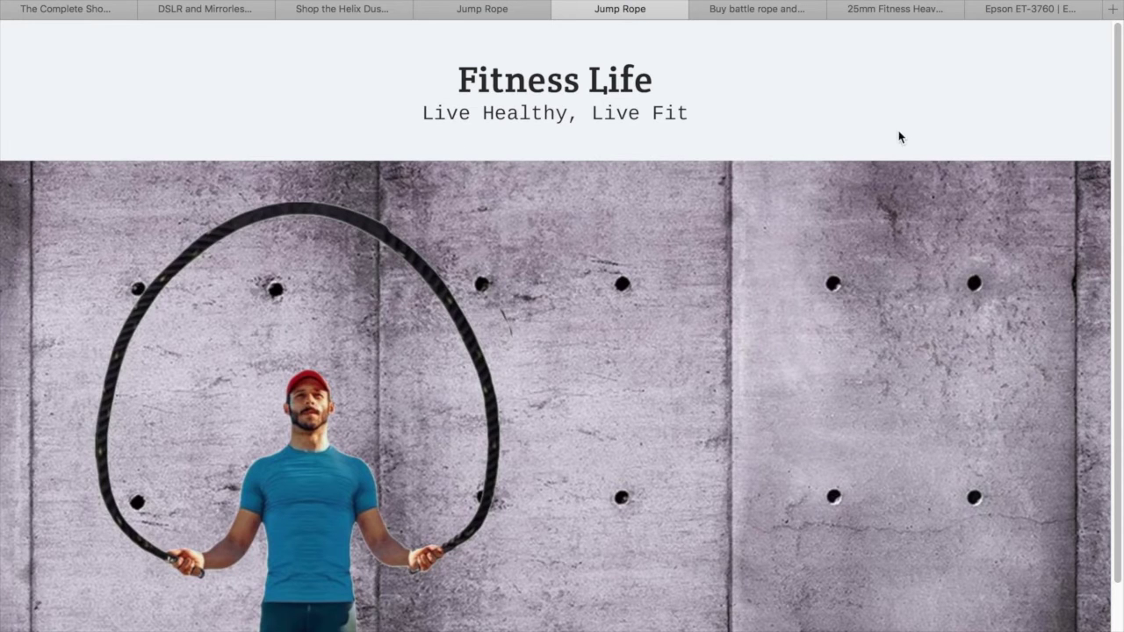
scroll(732, 276, down, 2)
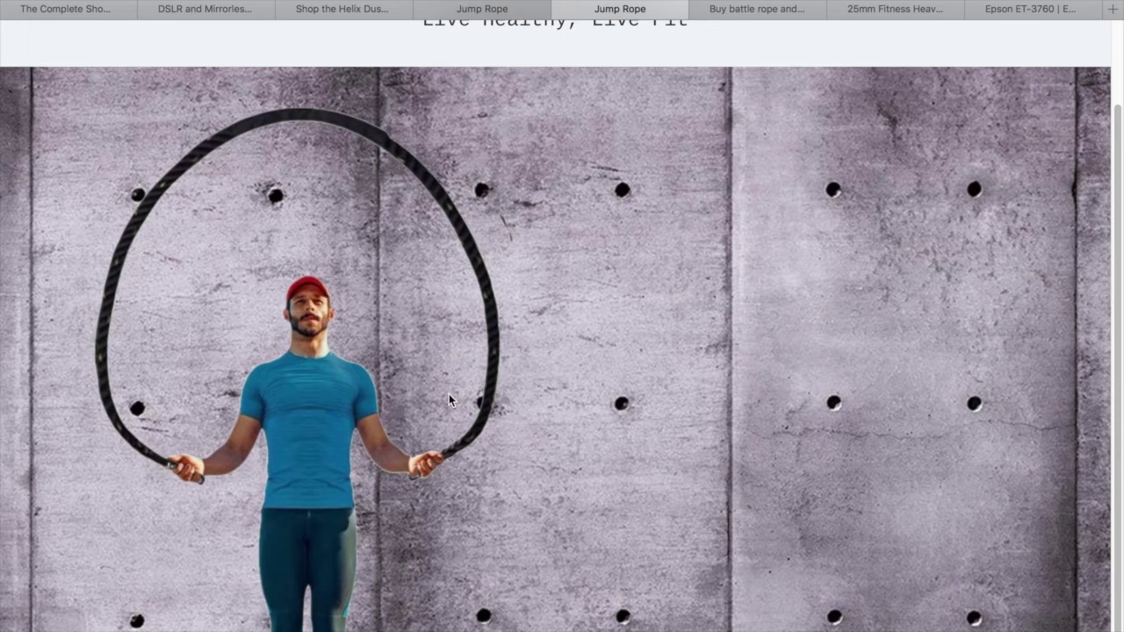
key(super+w)
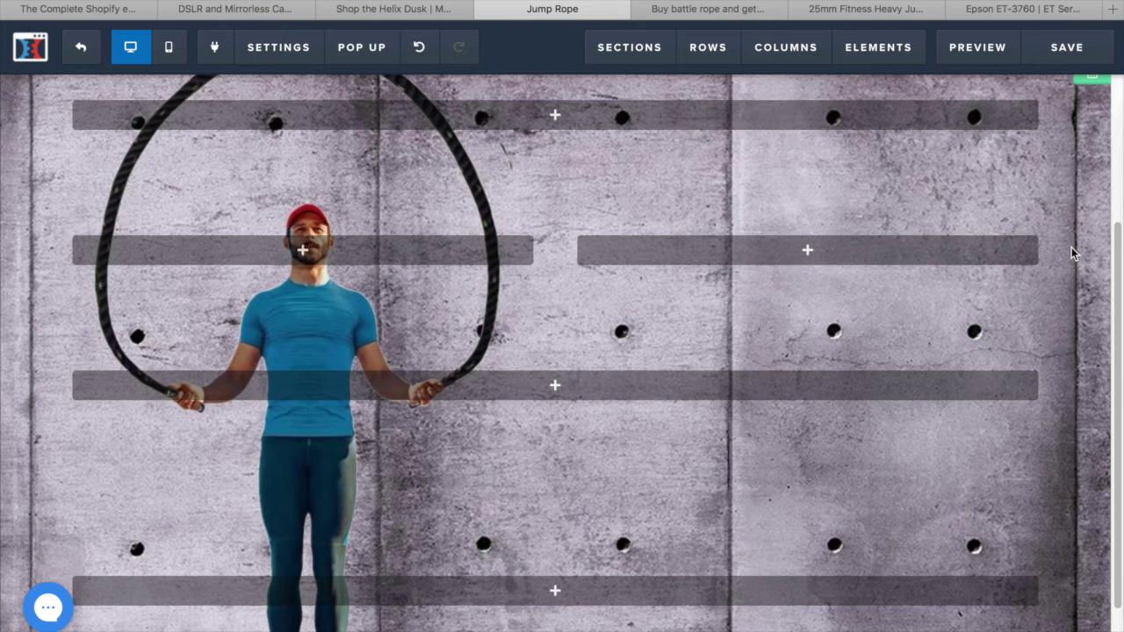
Add a headline to the second column of the two-column row with the text "Stay Fit By Jumping"
click(809, 252)
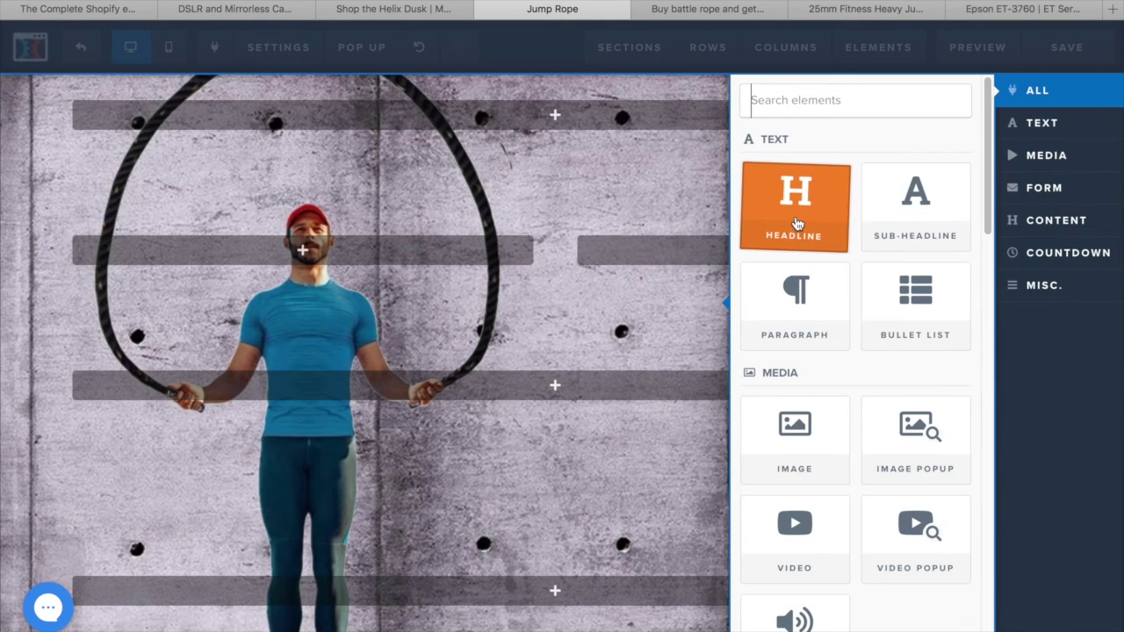
click(796, 223)
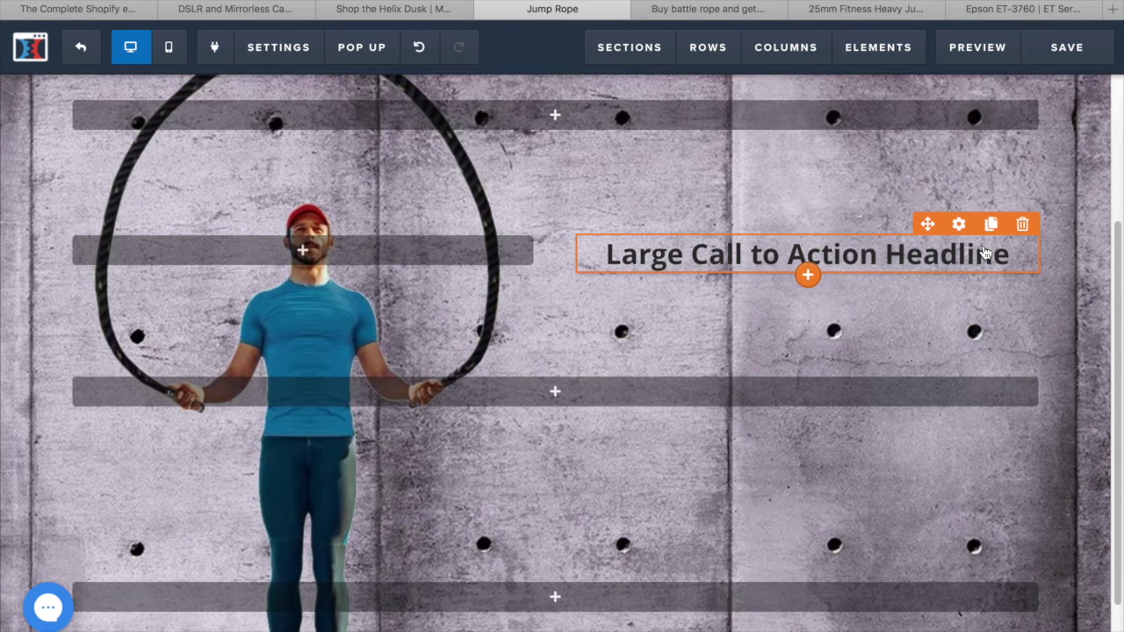
drag(1015, 256, 602, 270)
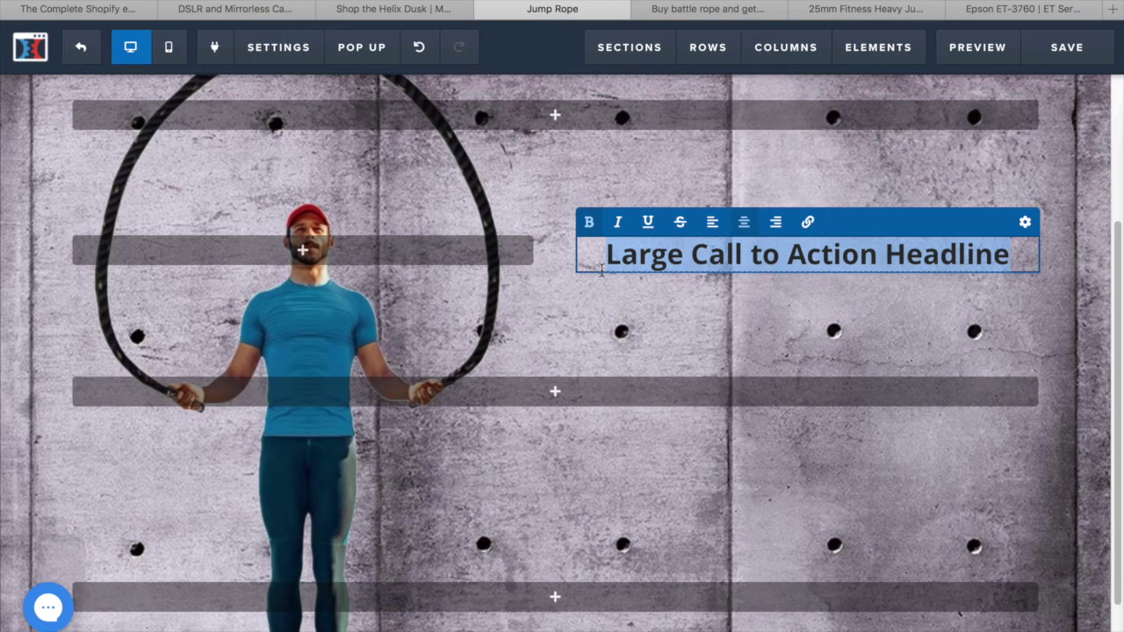
text(St)
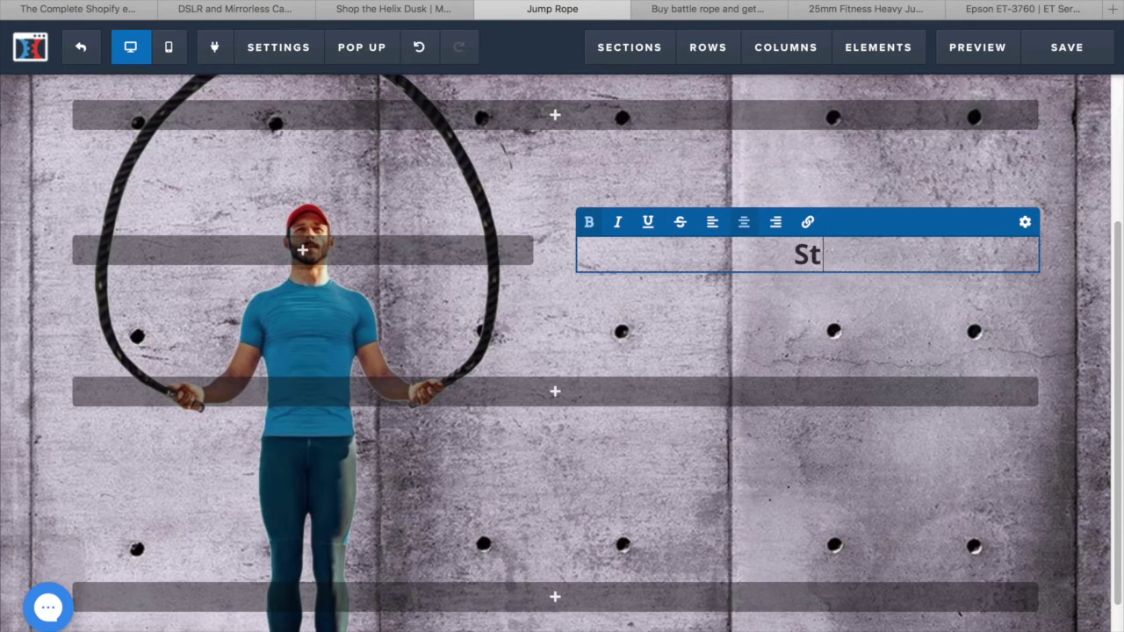
text(ay Fit )
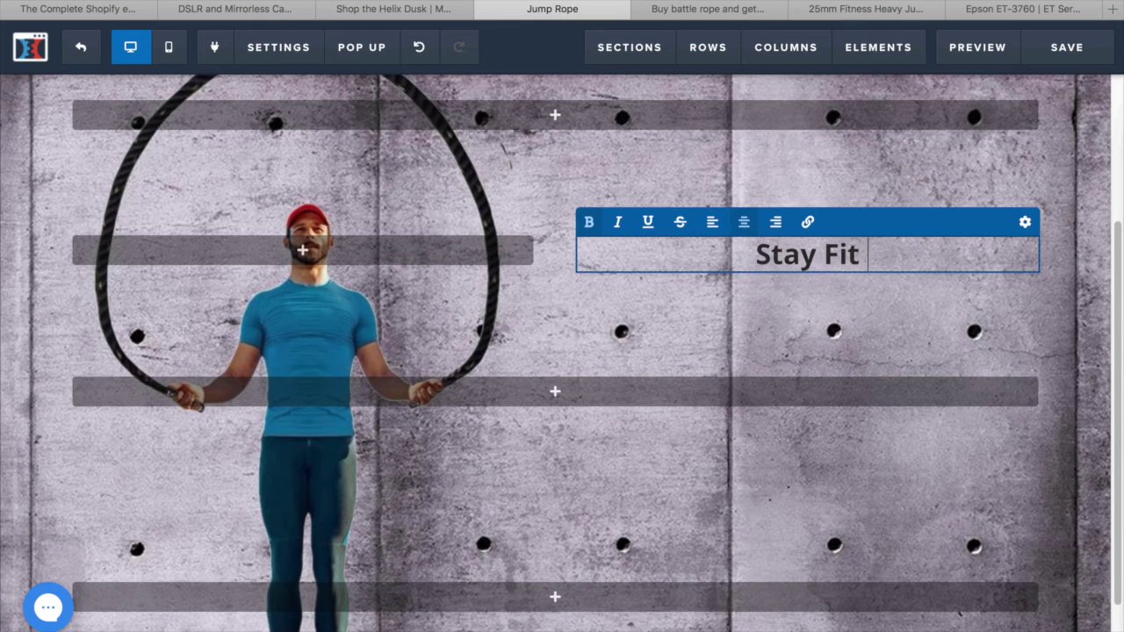
text(By Jumping)
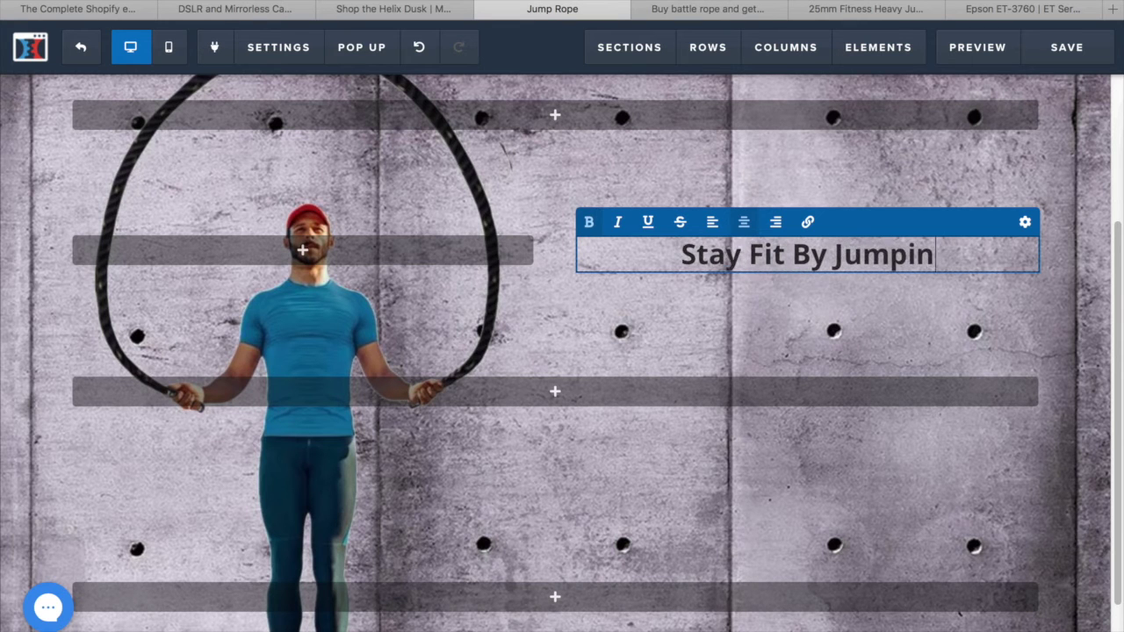
click(1075, 254)
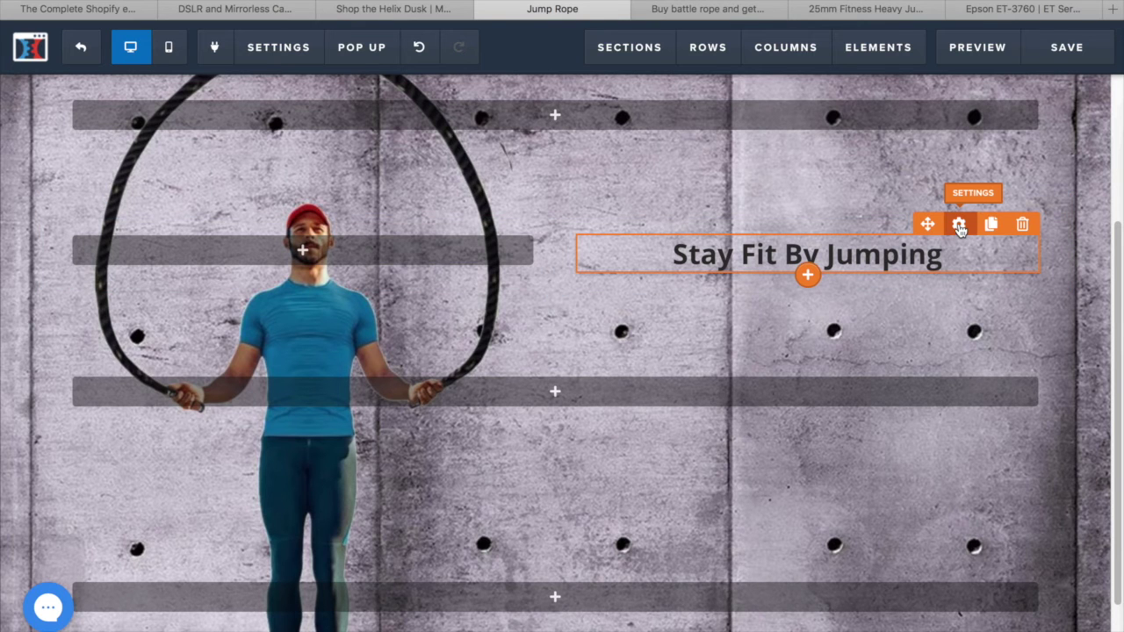
Set the "Stay Fit By Jumping" headline's font size to 38 and its font family to Cousine
click(958, 224)
drag(959, 260, 974, 264)
click(1014, 225)
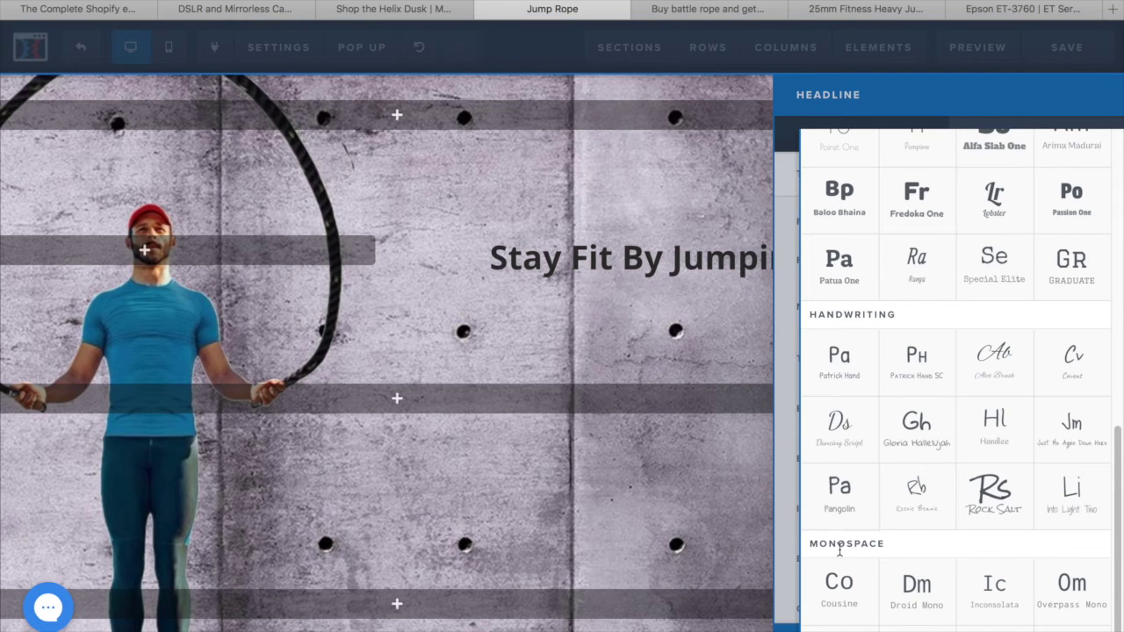
scroll(966, 608, down, 1)
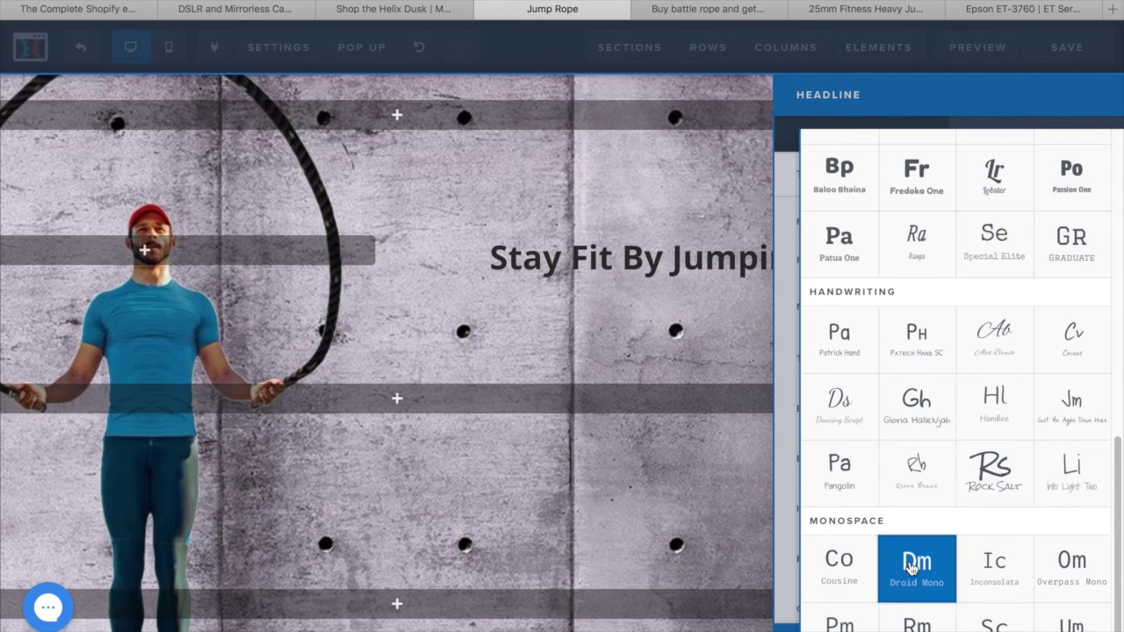
click(859, 566)
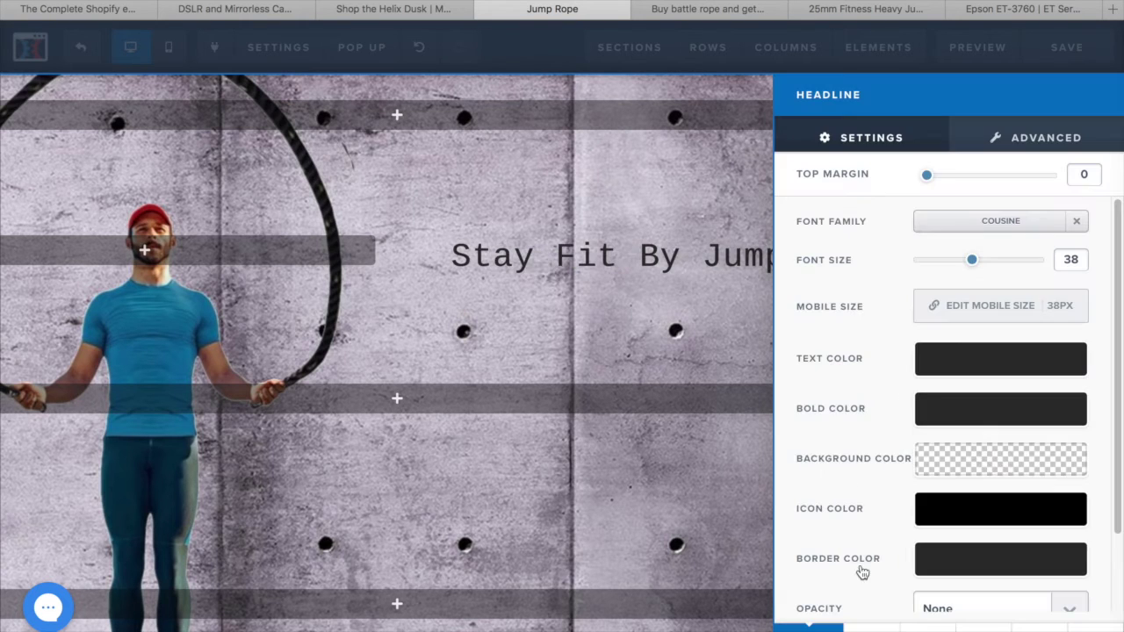
click(663, 302)
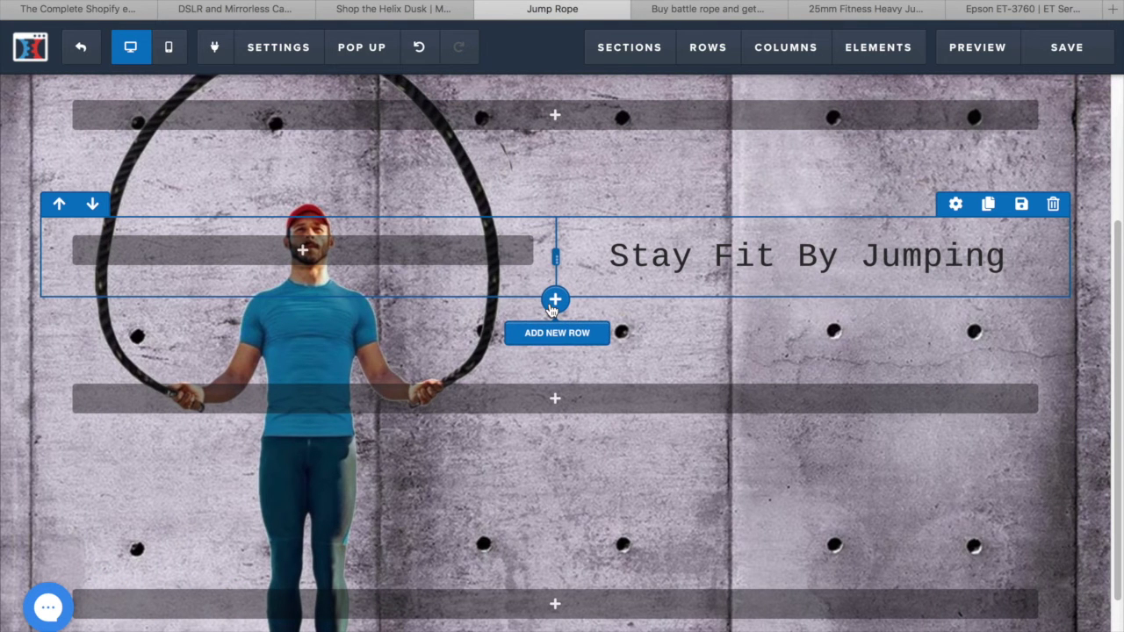
Add another two-column row directly below the row holding the "Stay Fit By Jumping" headline
click(552, 305)
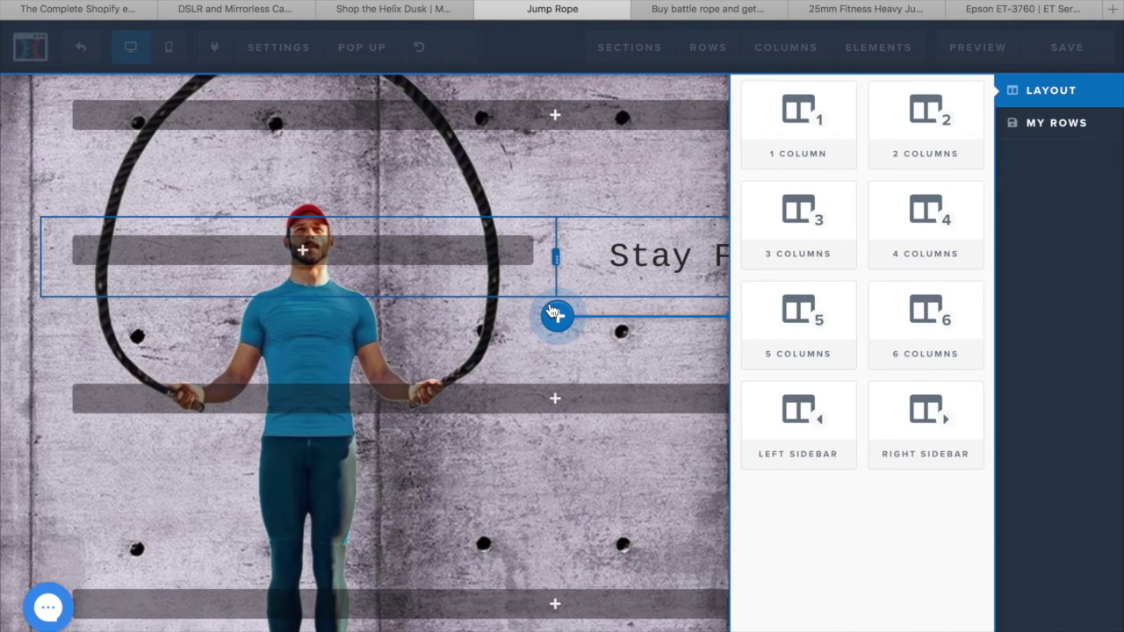
click(938, 134)
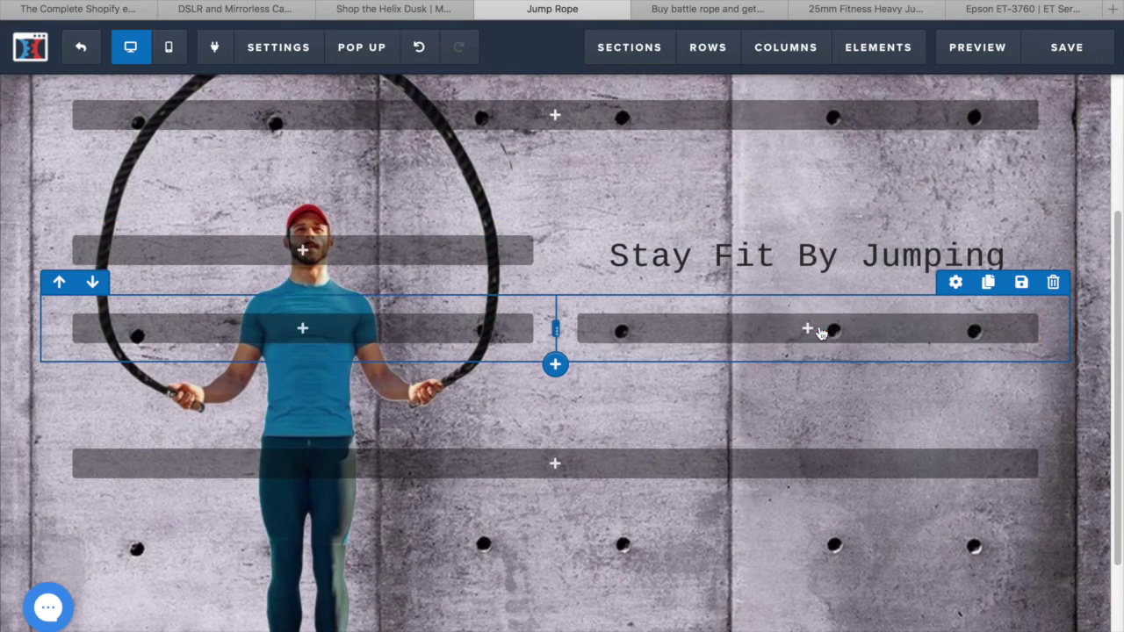
Add a paragraph element to the second column of the two-column row below the "Stay Fit By Jumping" headline
mouse_move(817, 331)
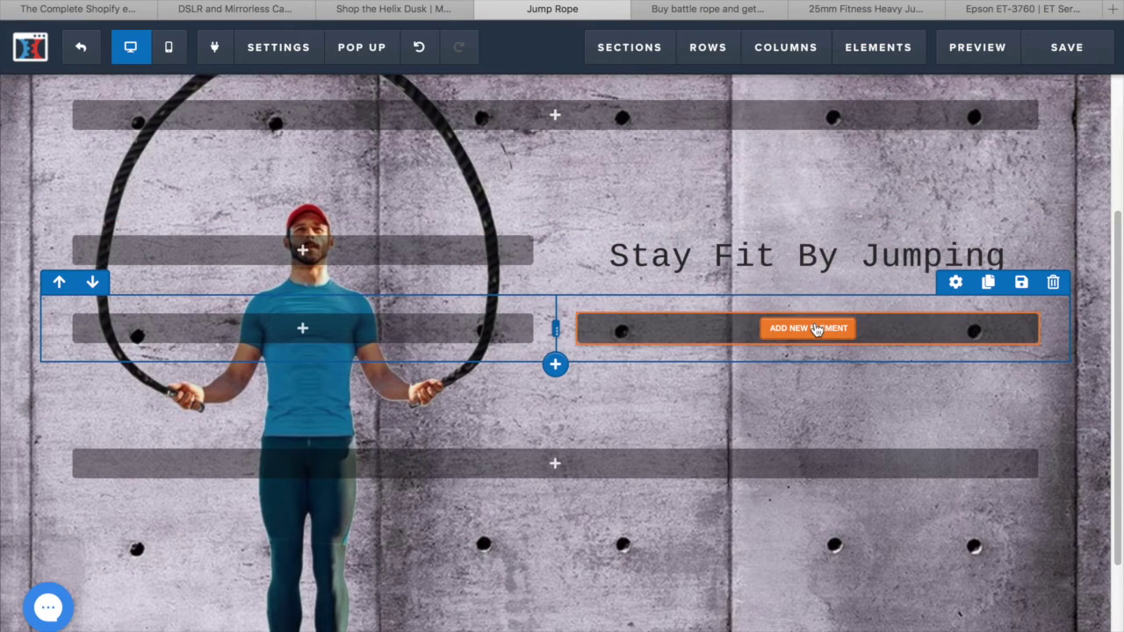
click(817, 330)
click(791, 318)
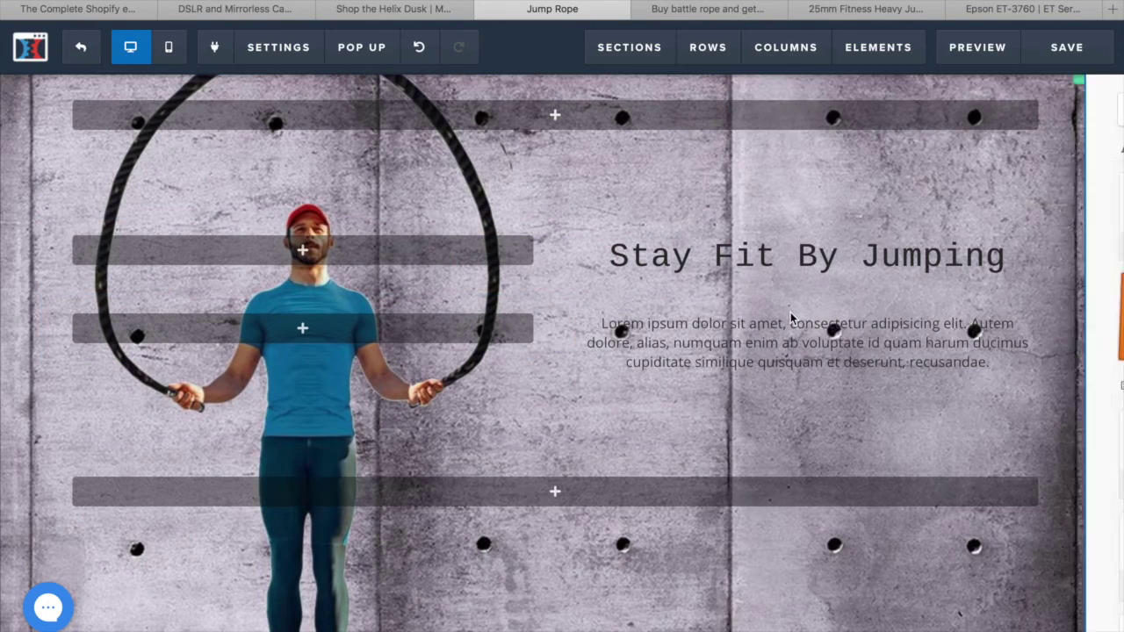
Replace the paragraph's placeholder text with "Get in shape by jumping around for 15 min a day, with this awesome product"
click(994, 362)
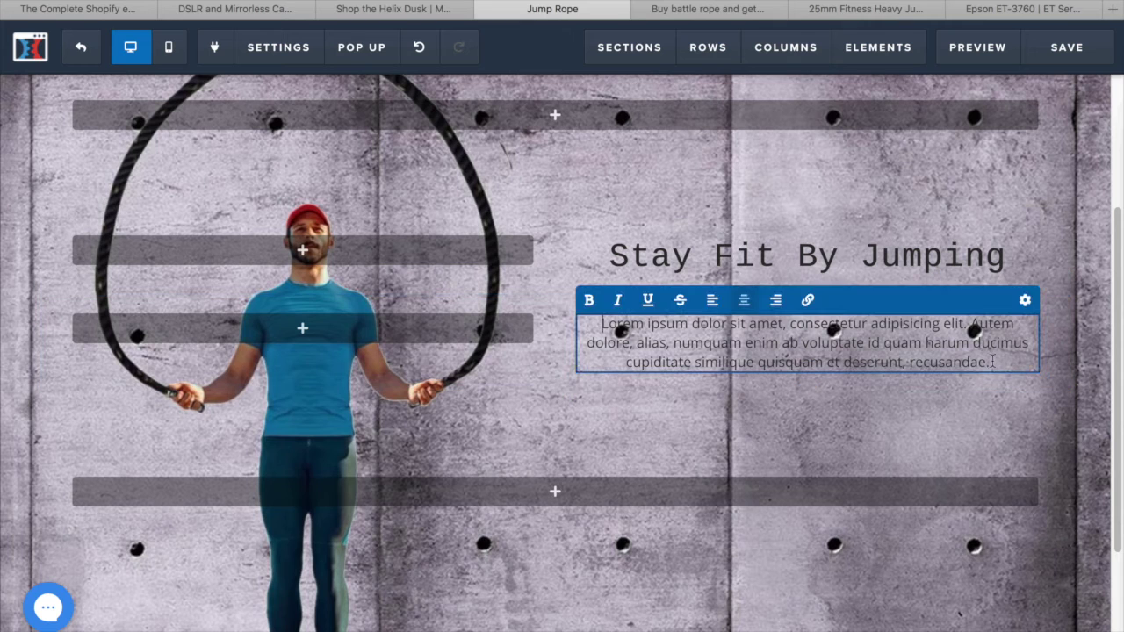
drag(993, 362, 600, 323)
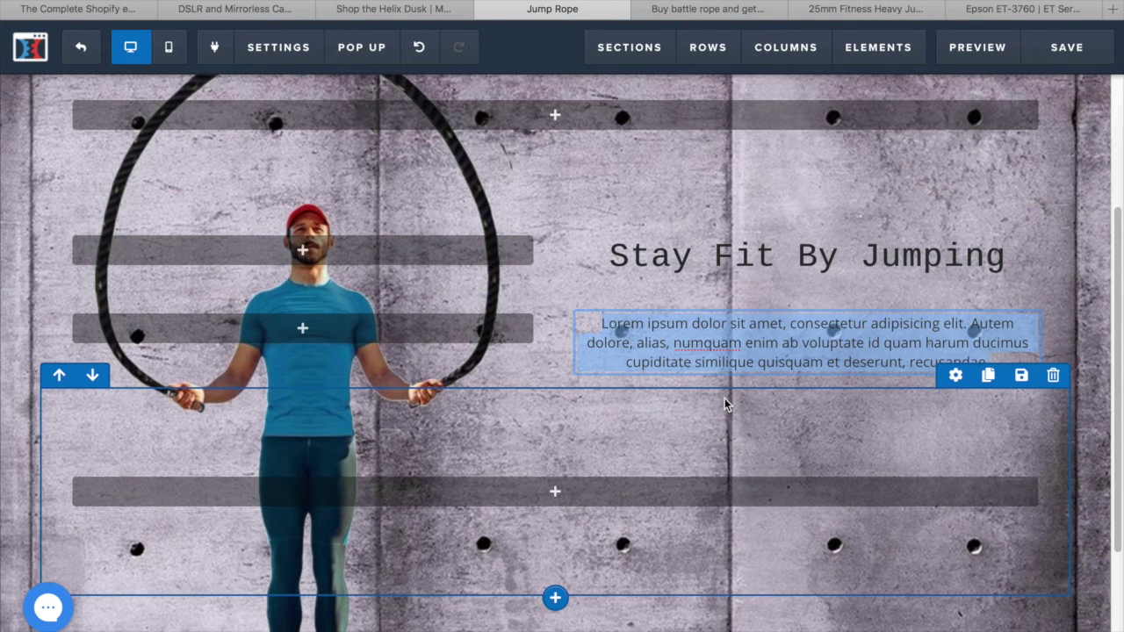
click(997, 360)
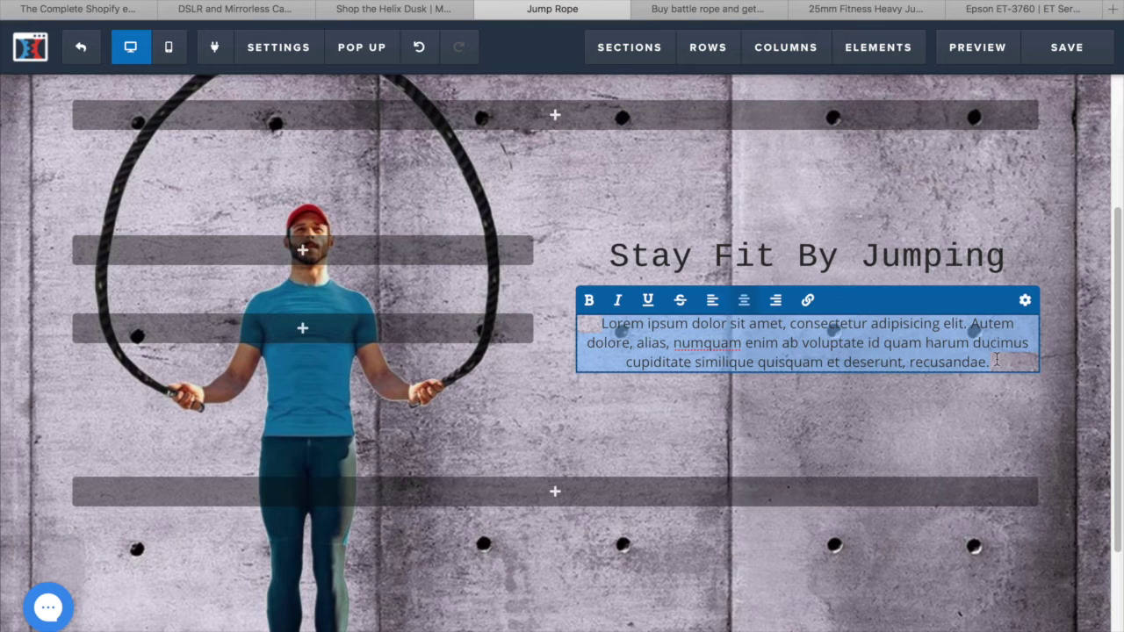
text(Get)
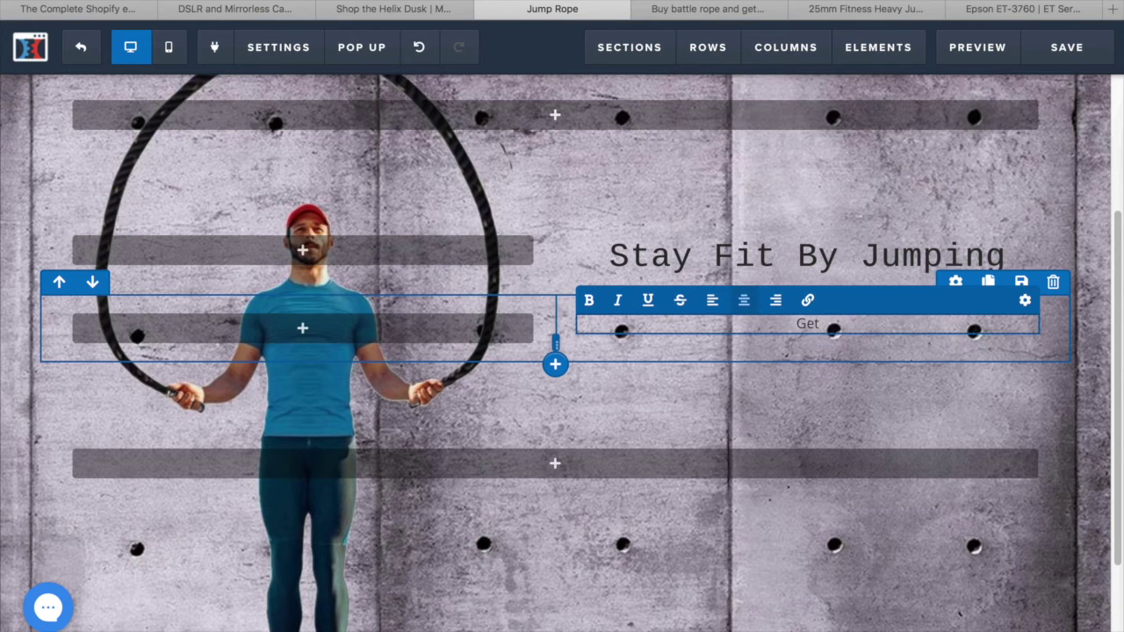
text( in shape by jumping a)
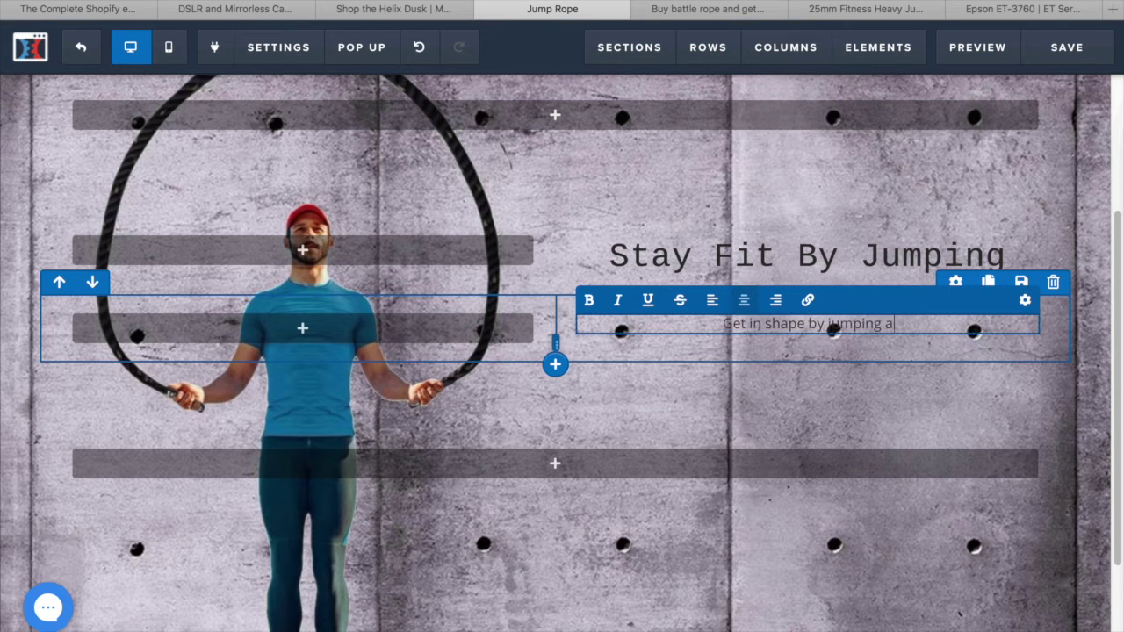
text(rpun)
text(d )
text(for )
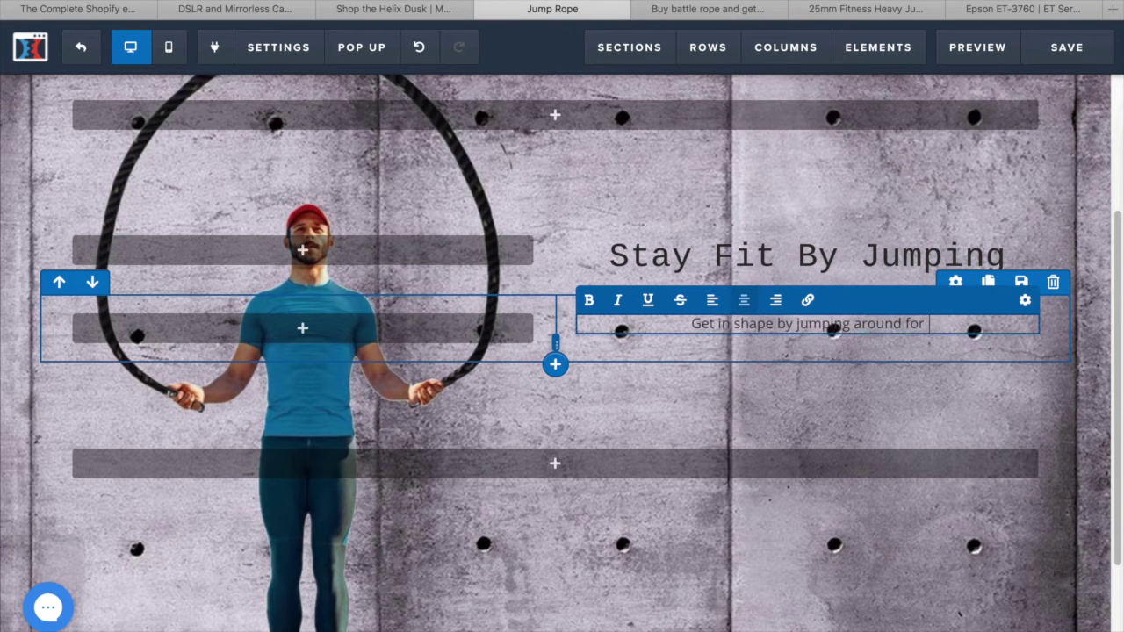
text(15 min a)
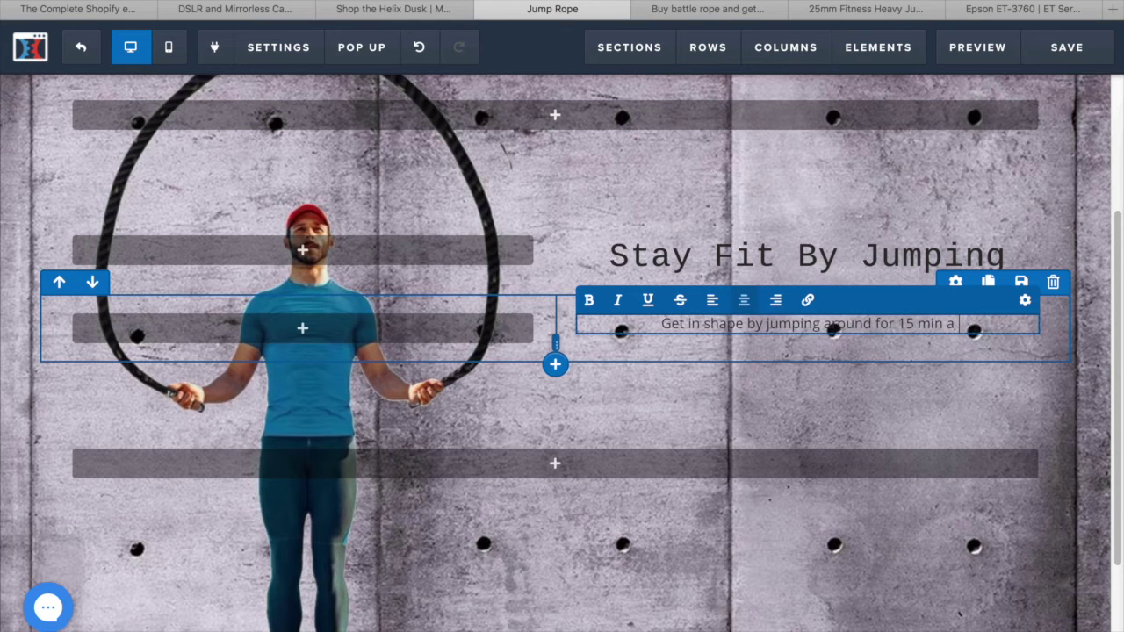
text( day, with t)
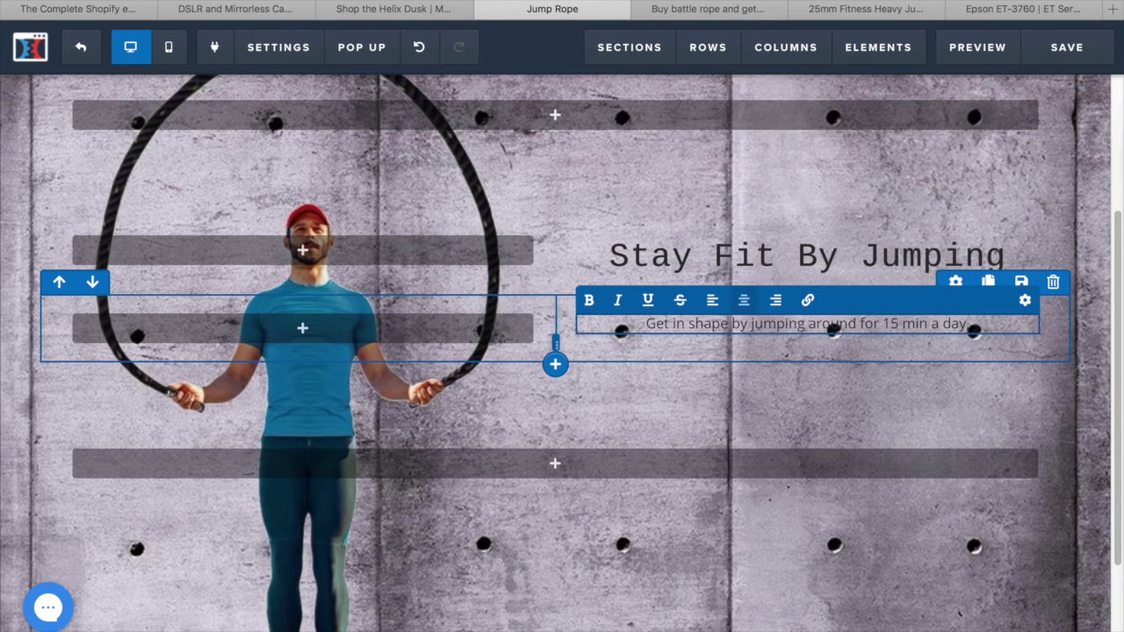
text(his )
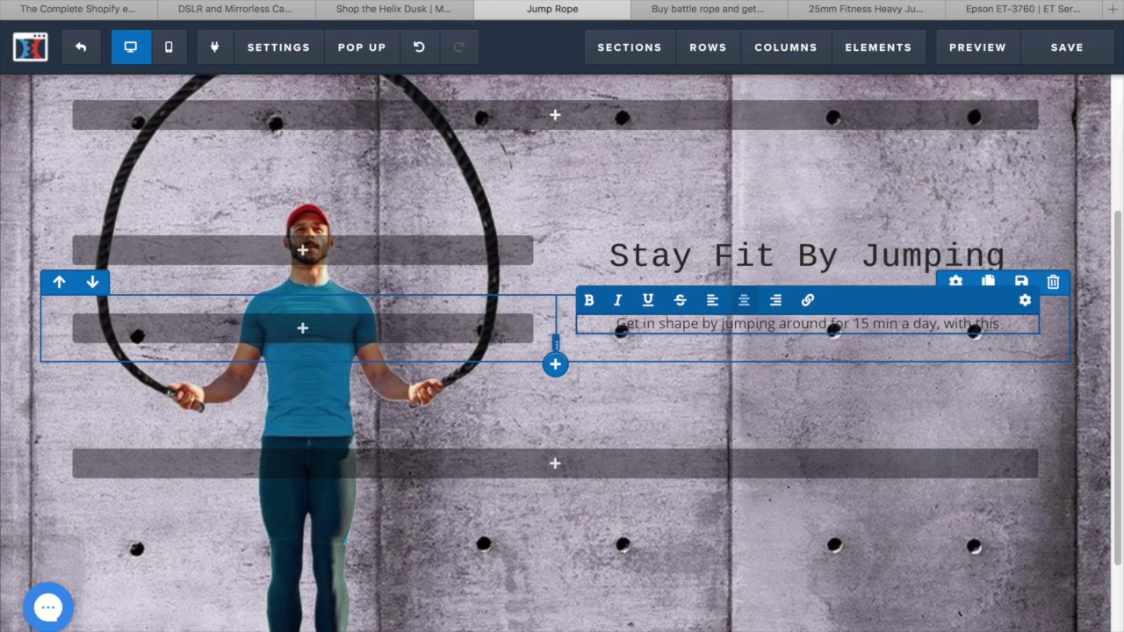
text(awesome)
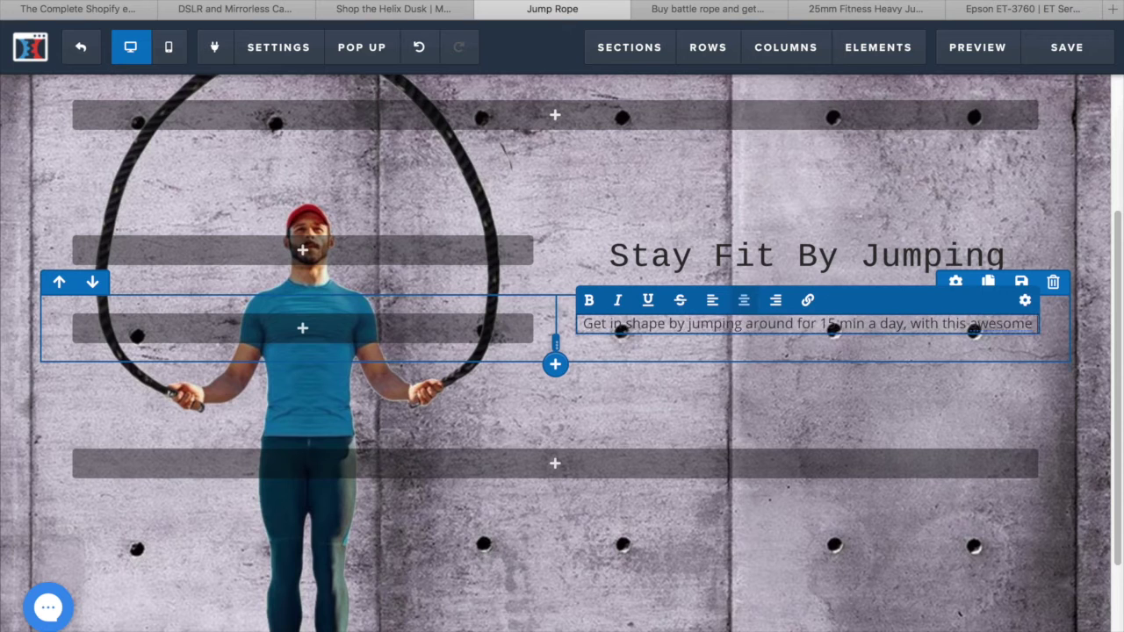
text( product)
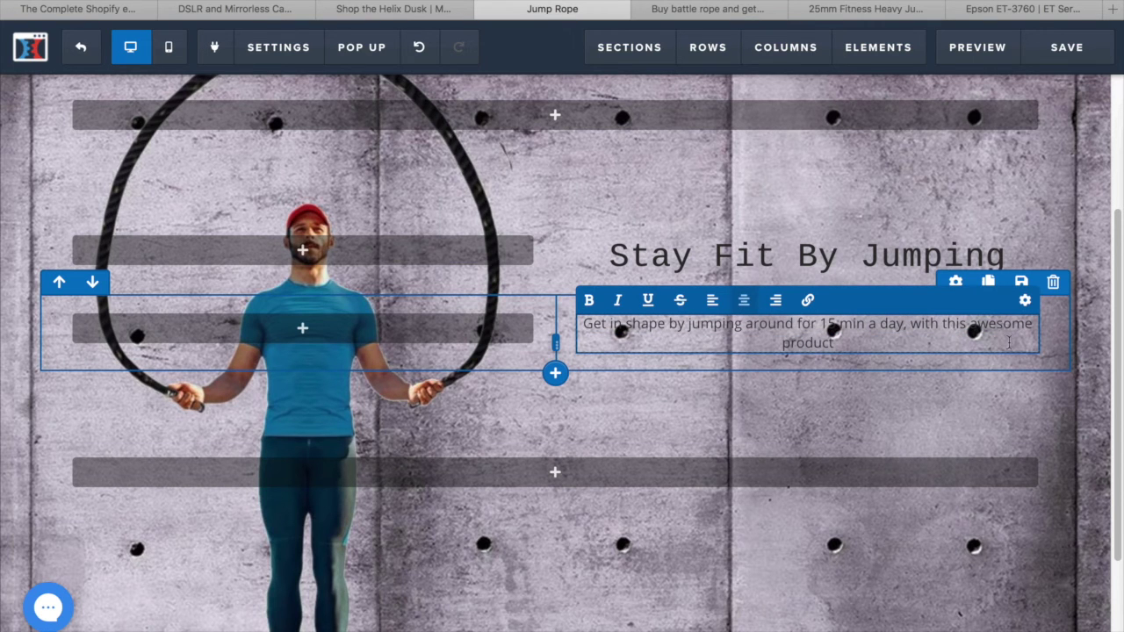
Set the paragraph's font size to 20, try the Patua One and Rock Salt fonts, and settle on Fredoka One
drag(833, 345, 632, 294)
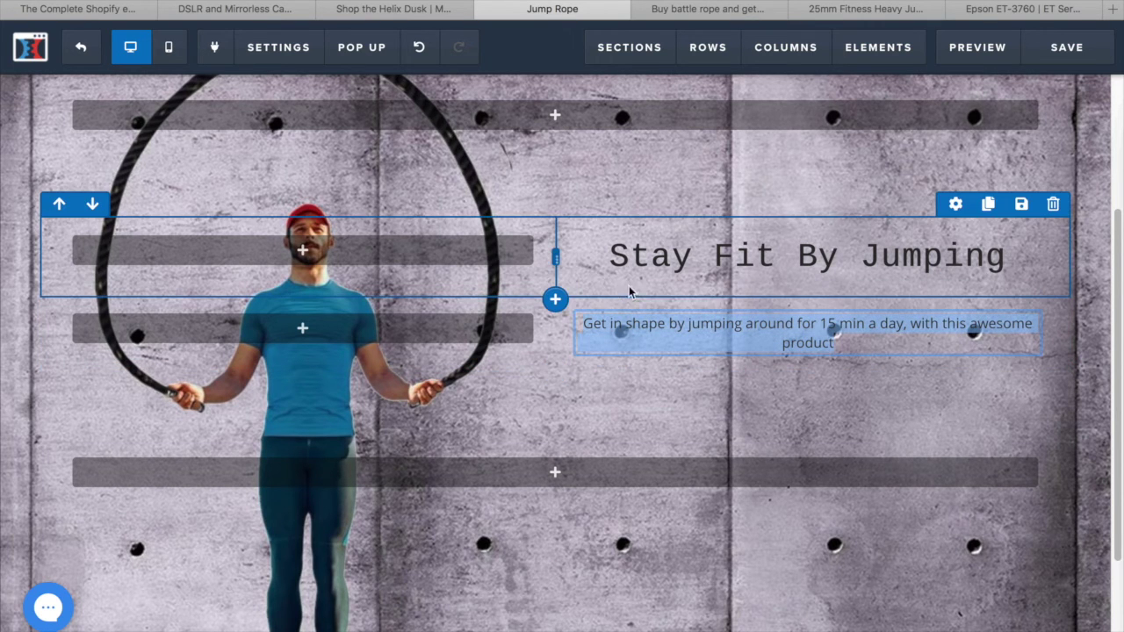
click(894, 341)
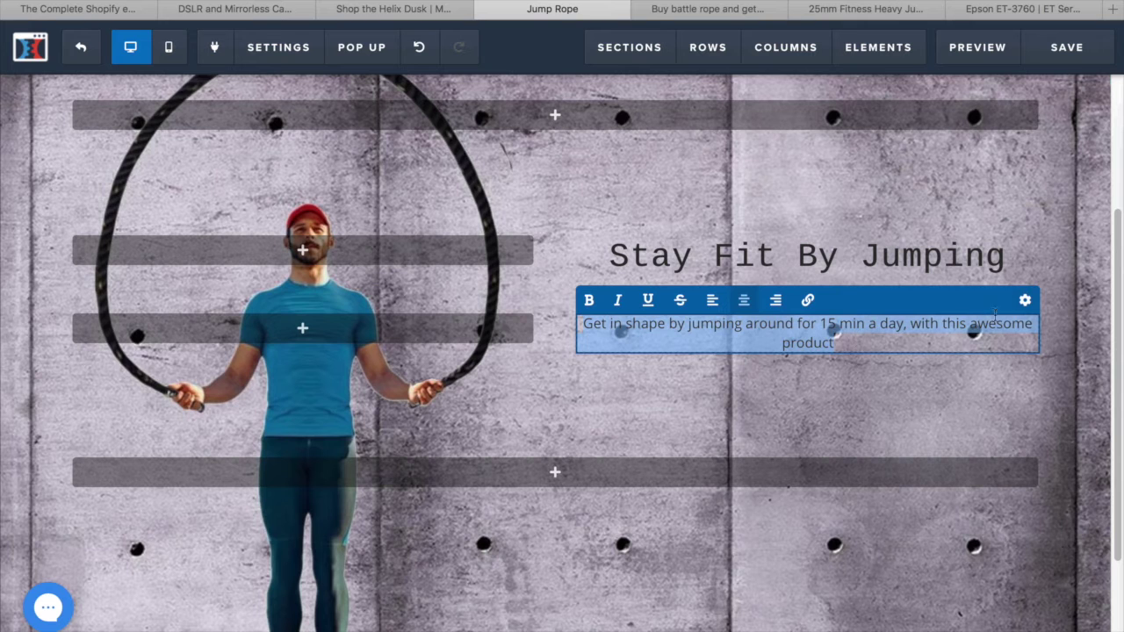
click(1026, 301)
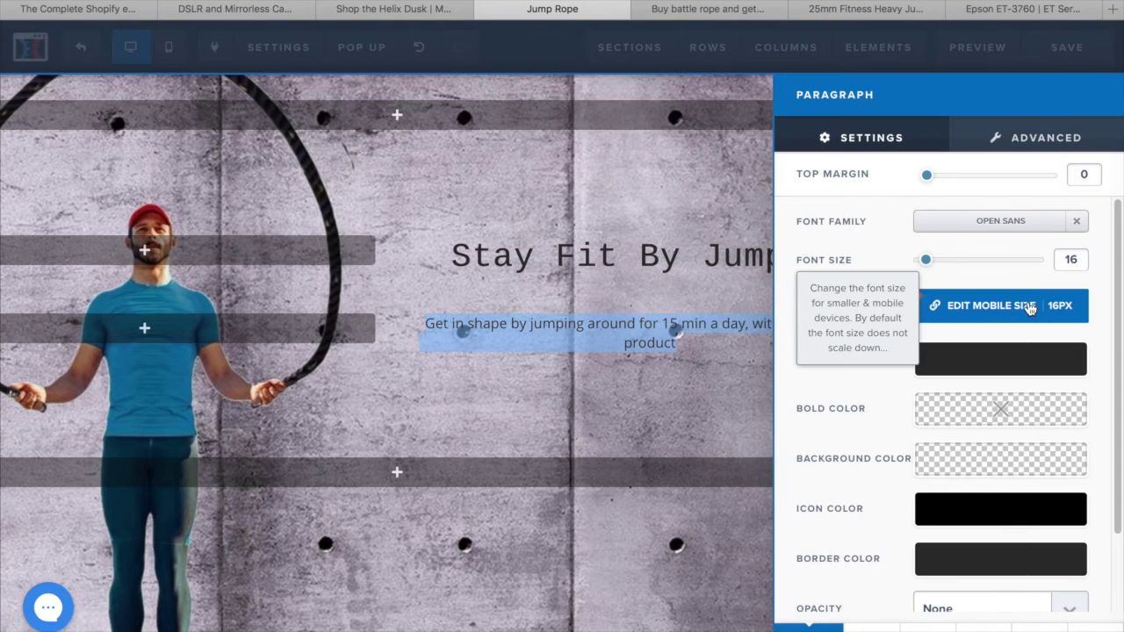
drag(927, 261, 938, 268)
click(998, 234)
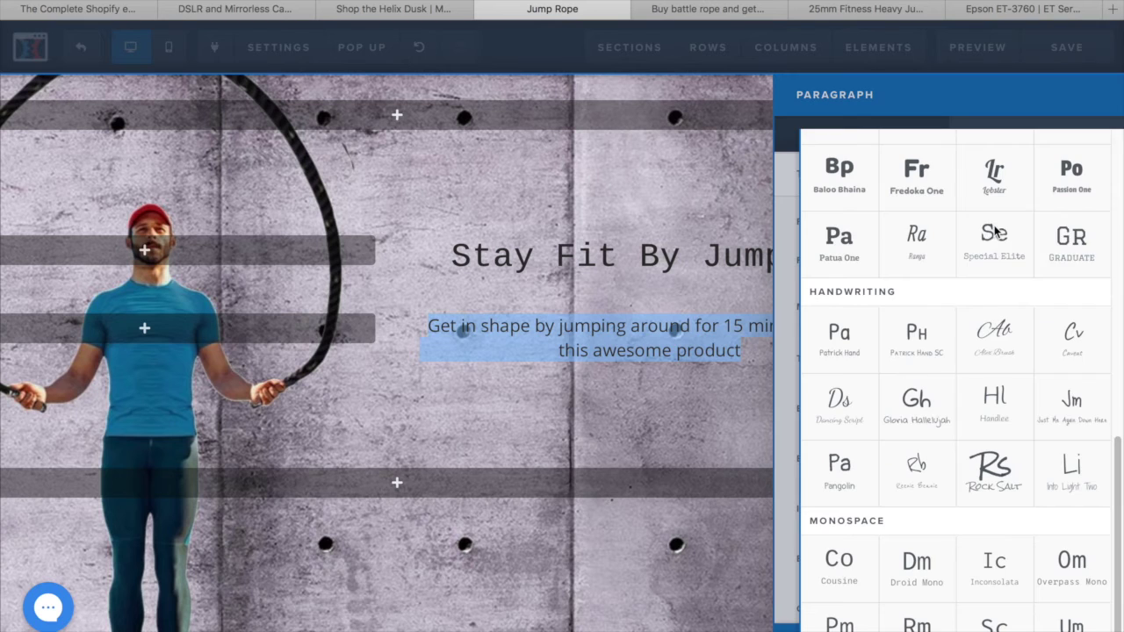
click(840, 239)
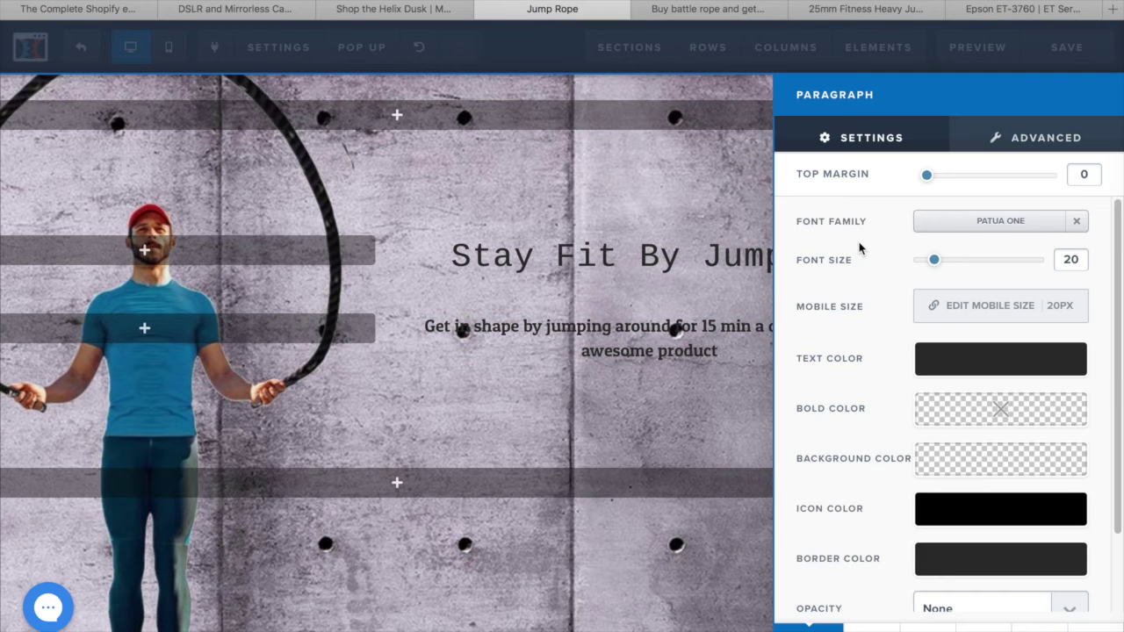
click(972, 231)
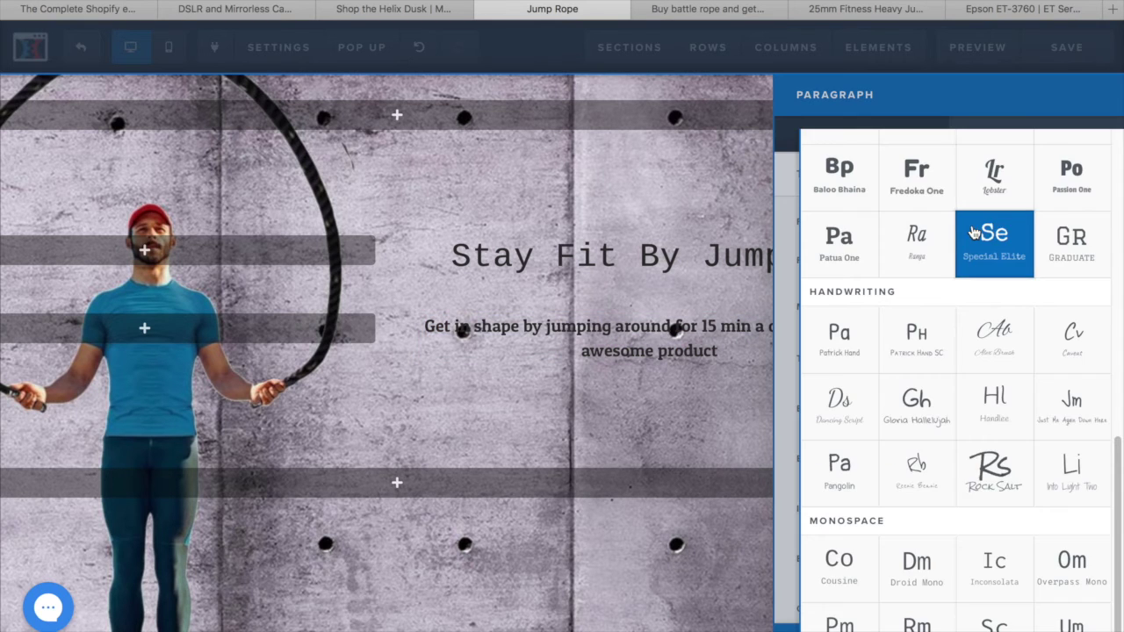
click(1007, 496)
click(971, 219)
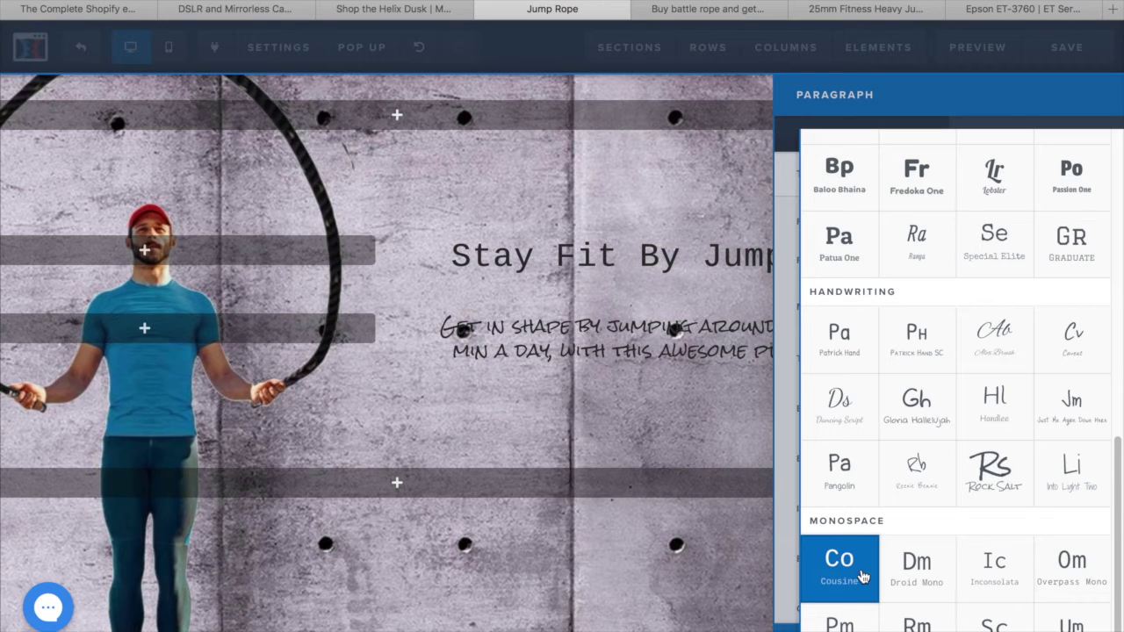
click(896, 188)
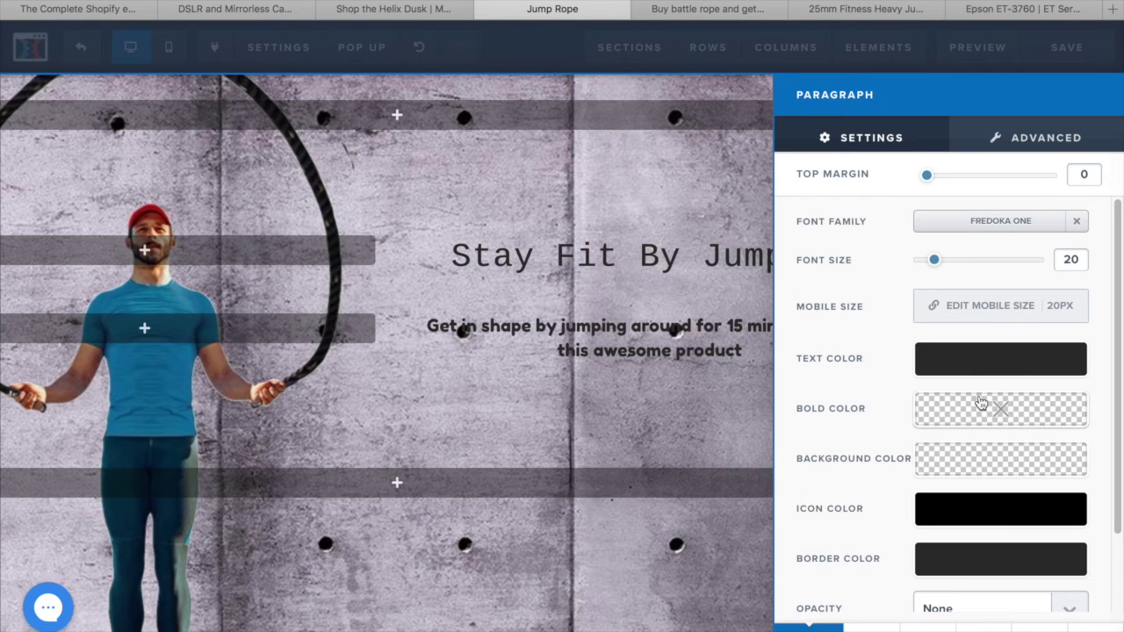
Try white (#ffffff) as the paragraph's text color
click(985, 361)
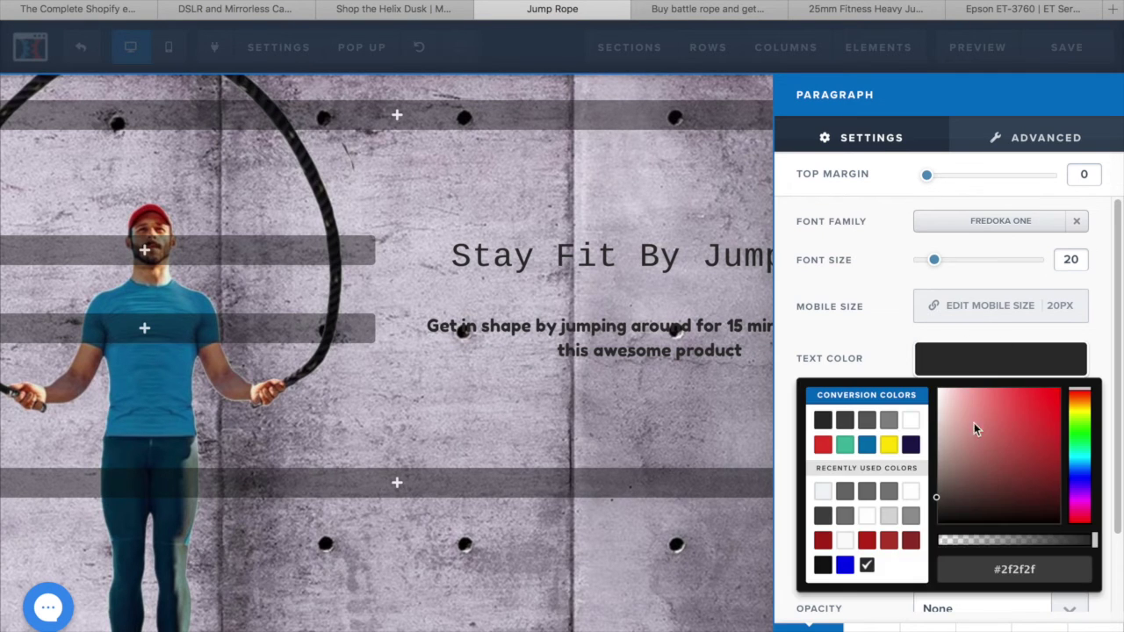
click(910, 423)
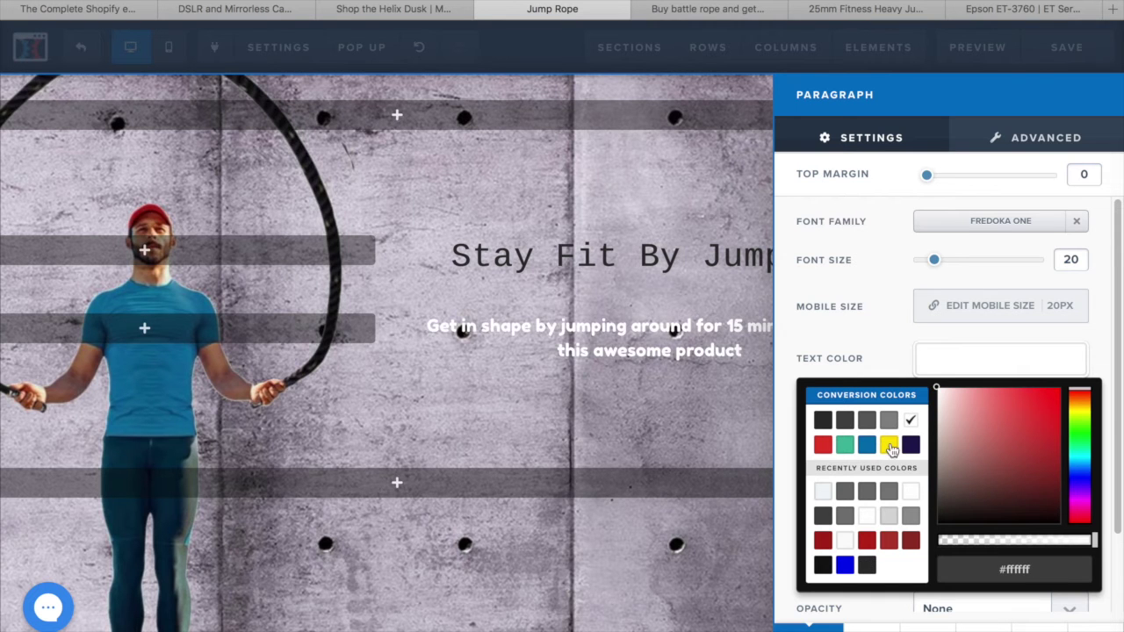
key(Escape)
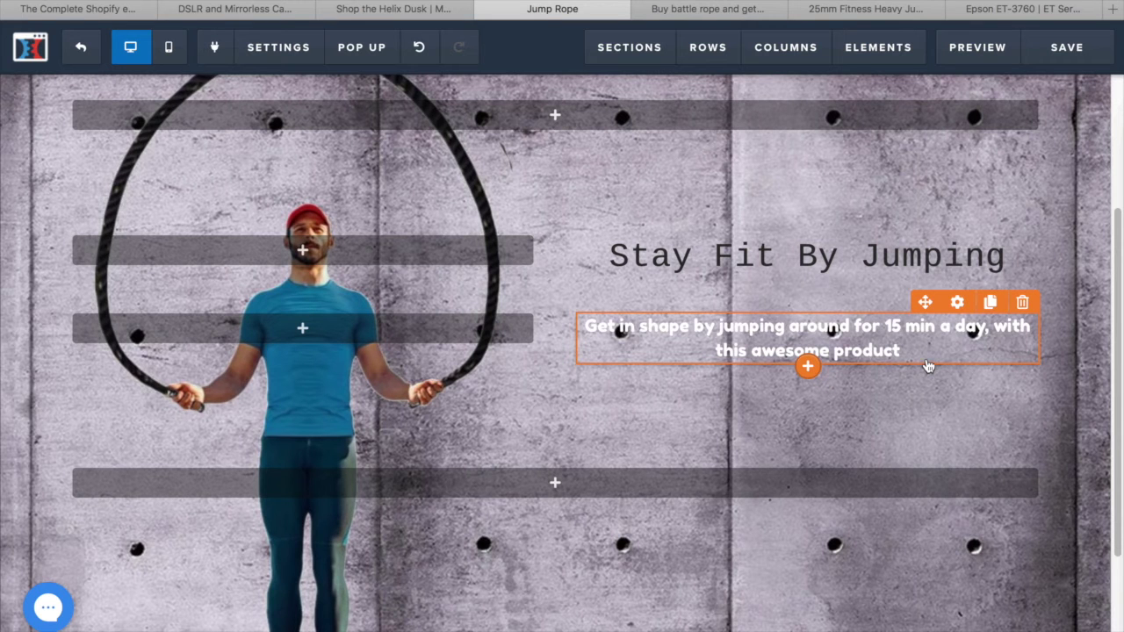
Change the paragraph's text color to the darkest gray conversion color and set its font size to 24
click(960, 304)
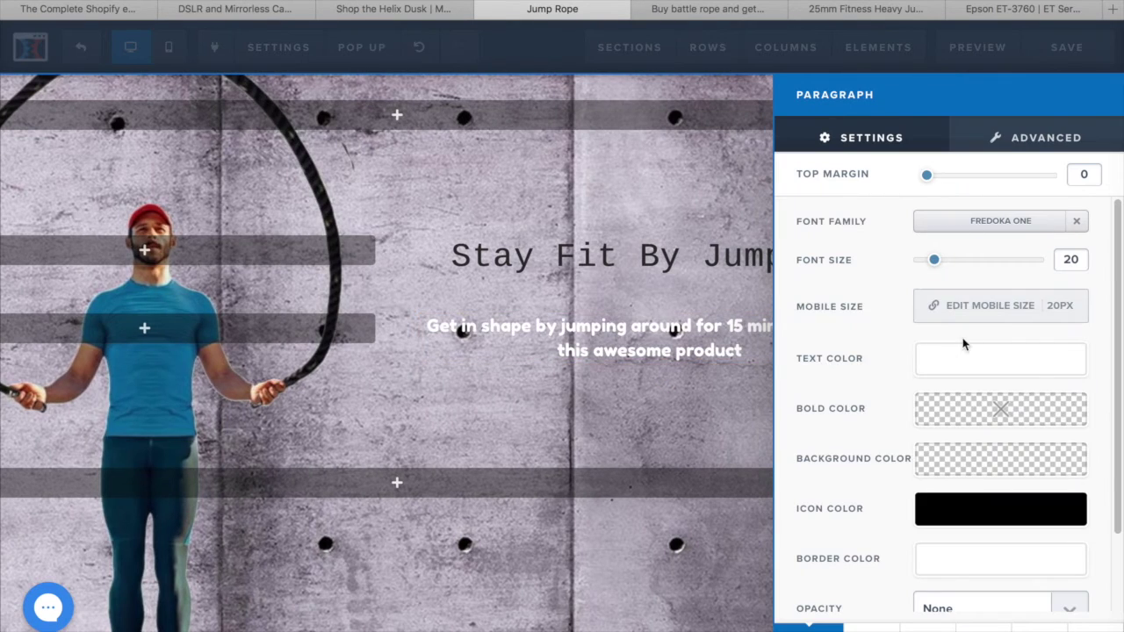
click(976, 371)
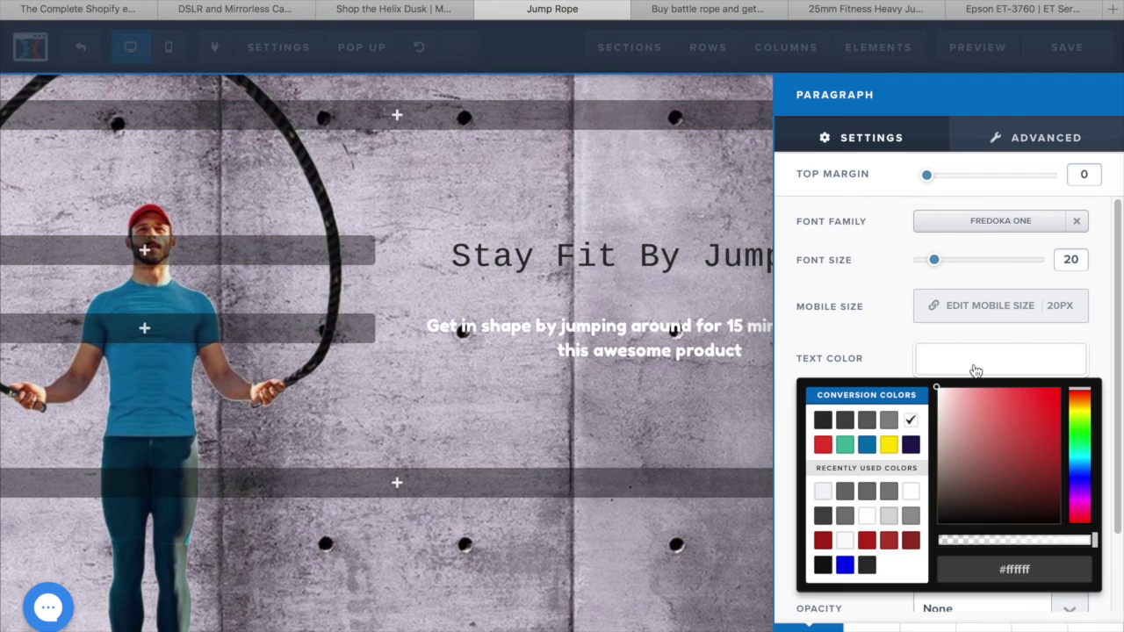
click(824, 419)
drag(934, 260, 948, 268)
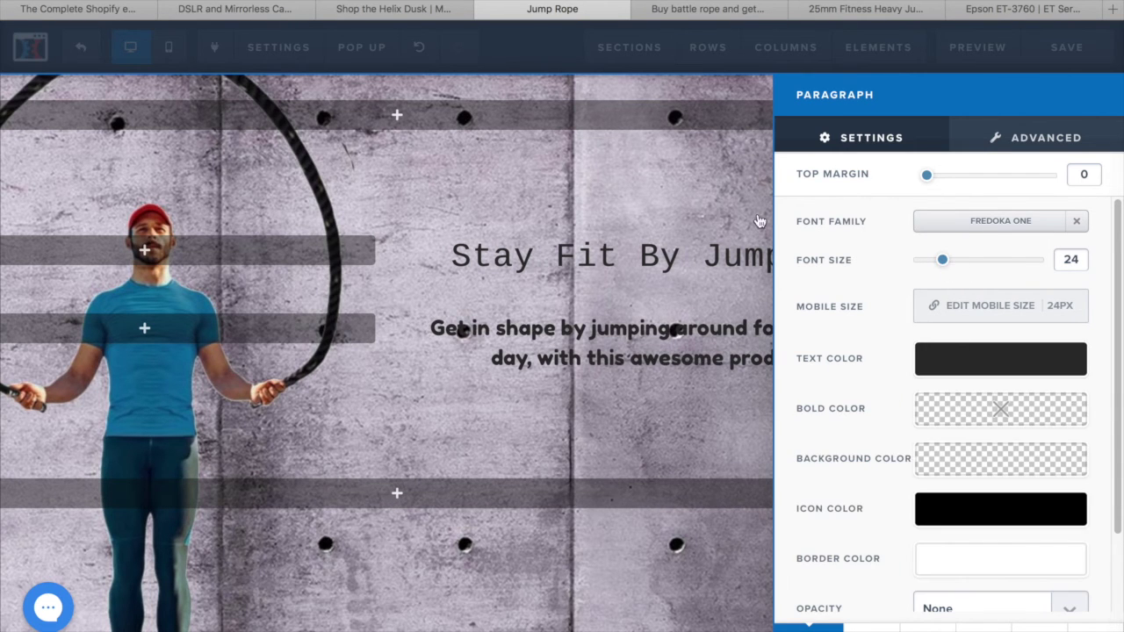
click(733, 190)
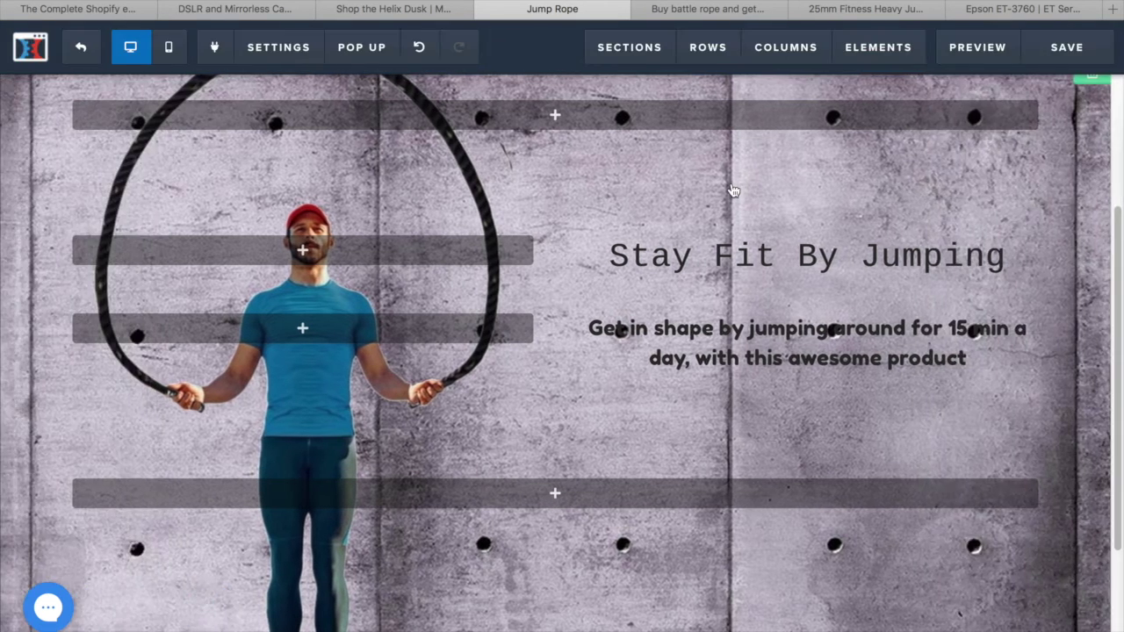
Save the page, preview it to check the headline and paragraph over the photo, and return to the editor
click(1083, 52)
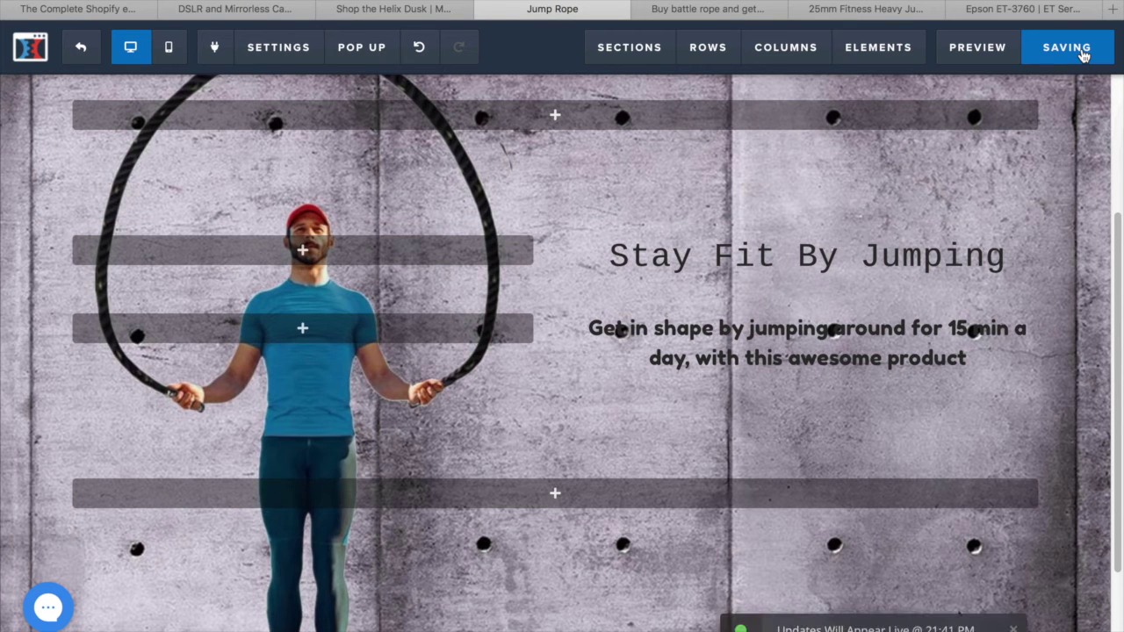
click(967, 55)
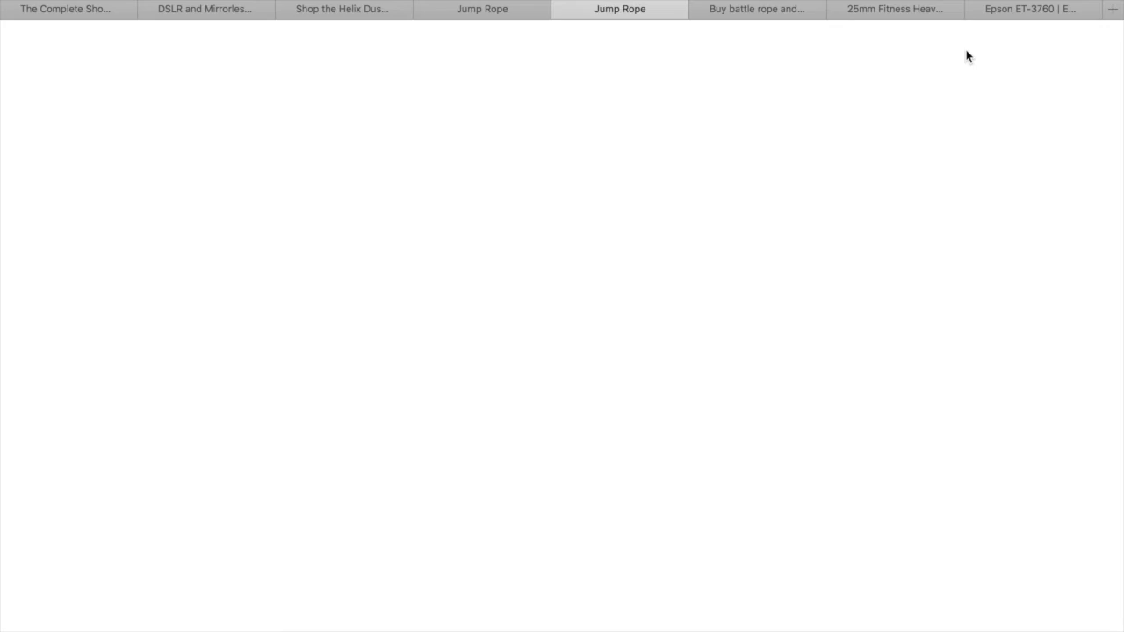
scroll(958, 271, down, 3)
scroll(959, 271, up, 3)
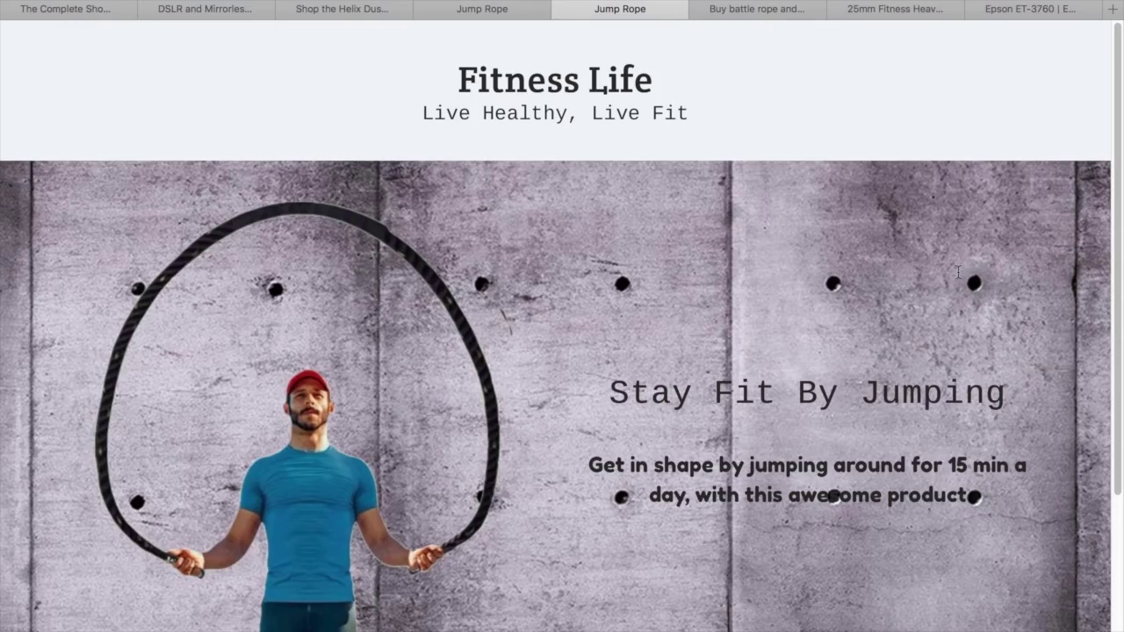
scroll(958, 272, down, 3)
scroll(959, 271, up, 3)
scroll(346, 466, down, 1)
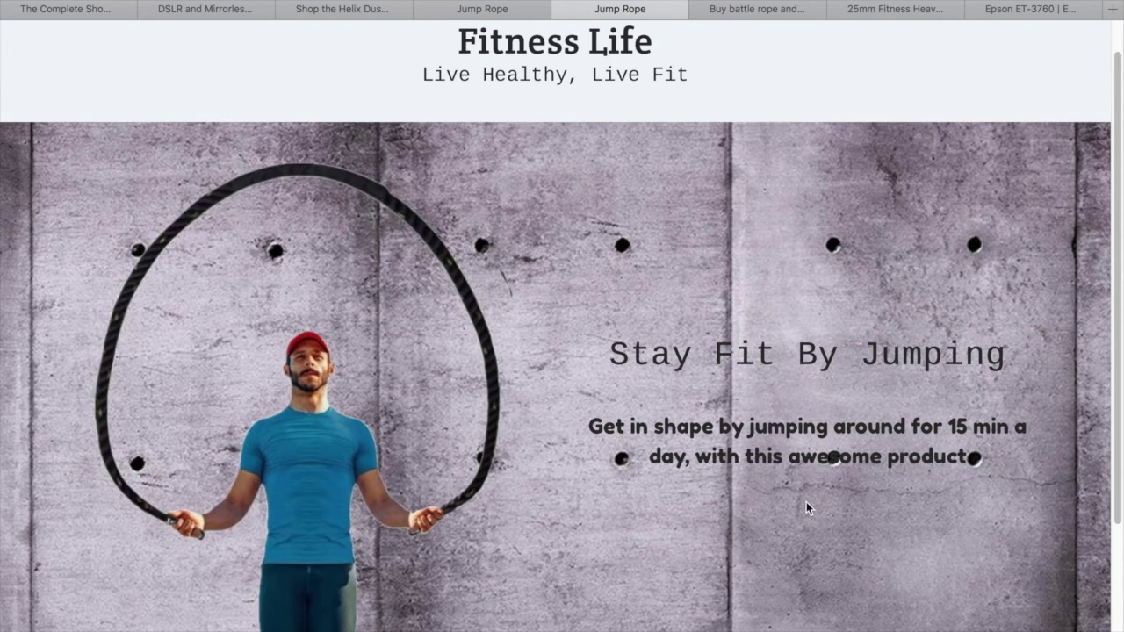
click(561, 10)
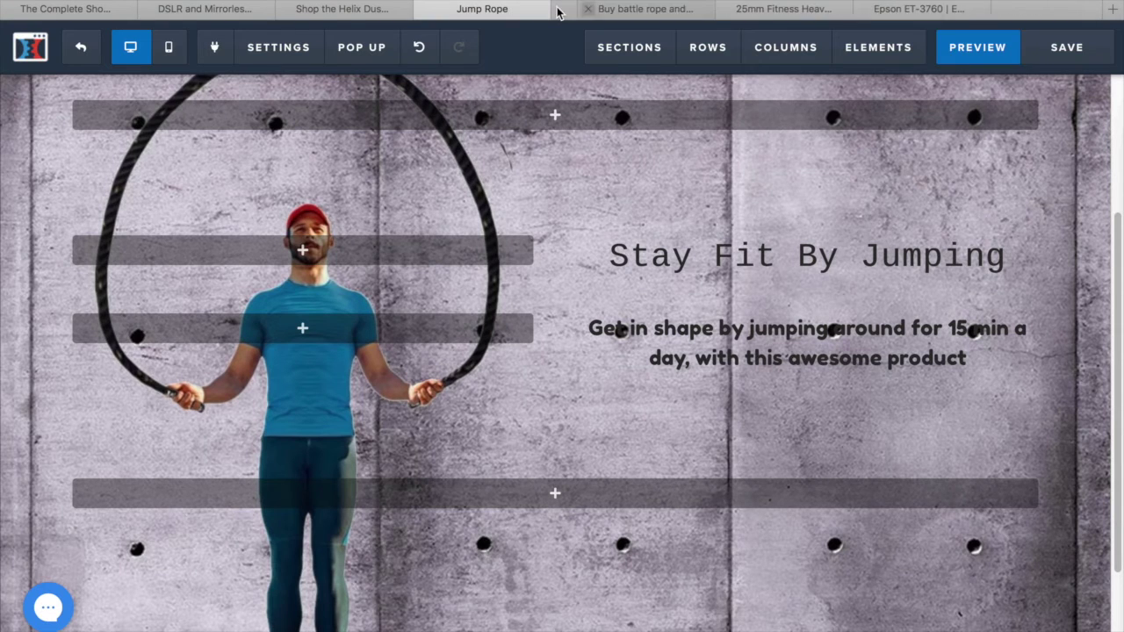
Add a full-width section directly below the background photo section
scroll(734, 215, down, 4)
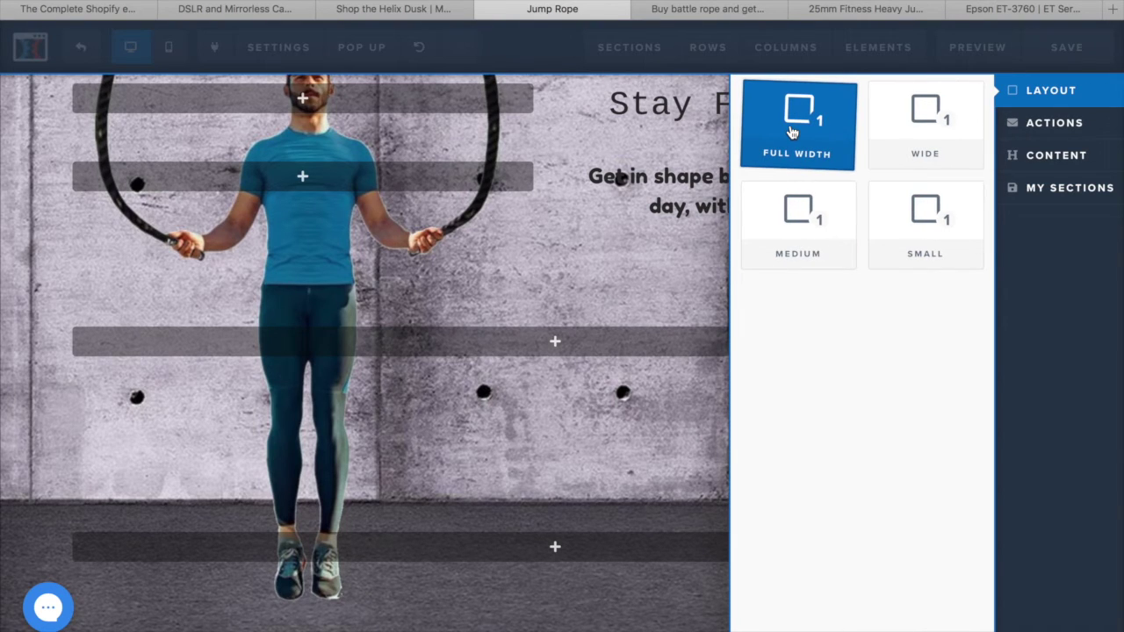
click(791, 130)
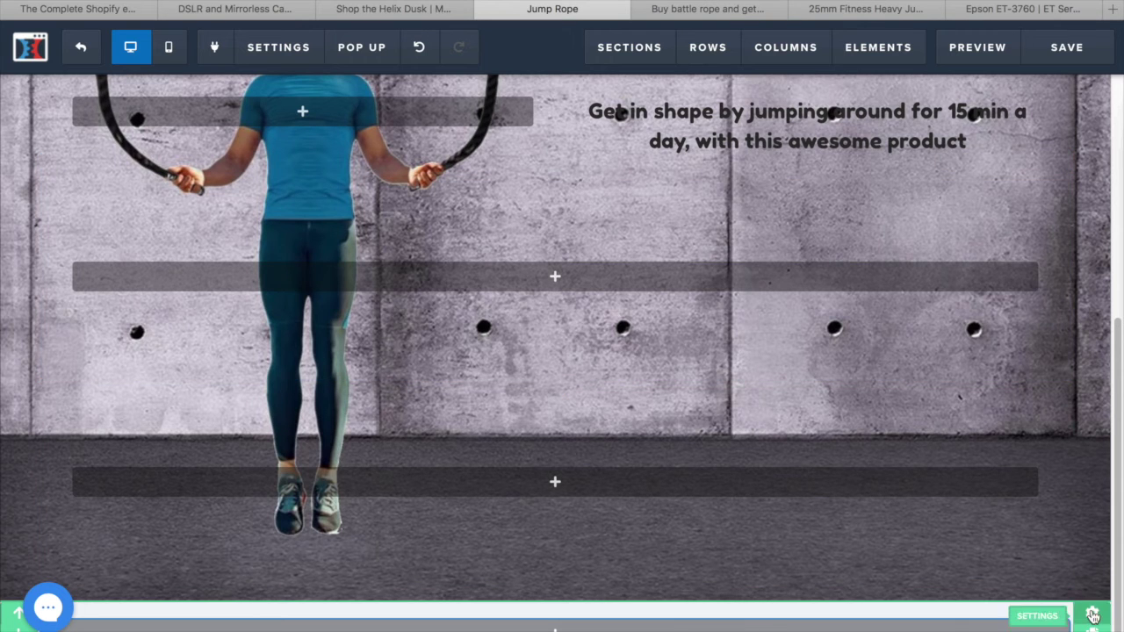
Set the background color of the new section below the photo to gray #707070
click(1092, 616)
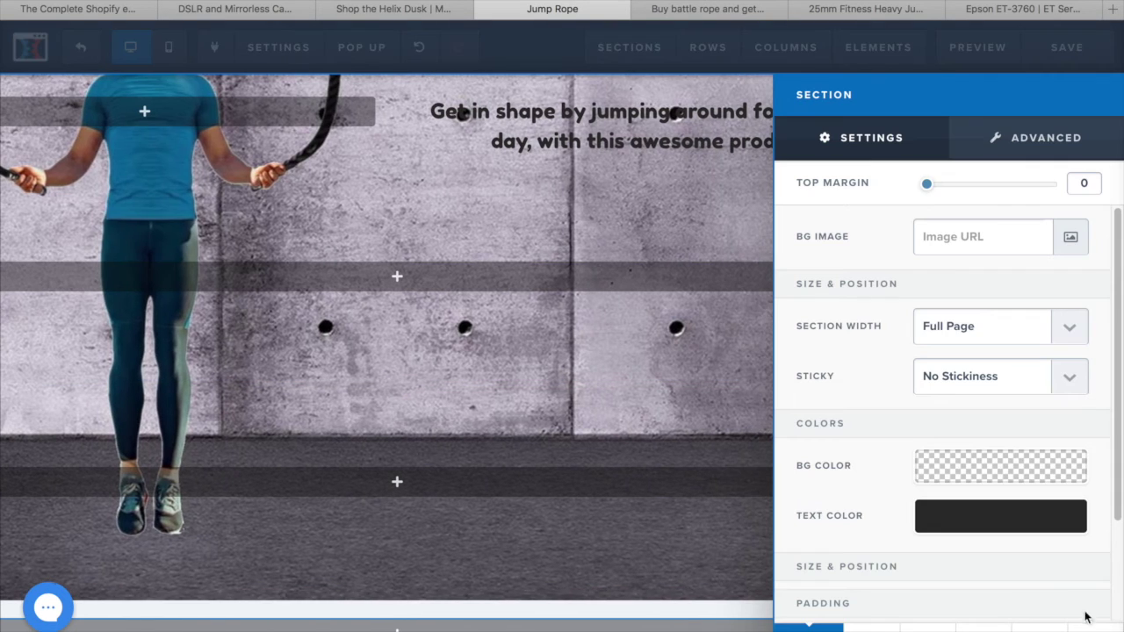
click(1014, 472)
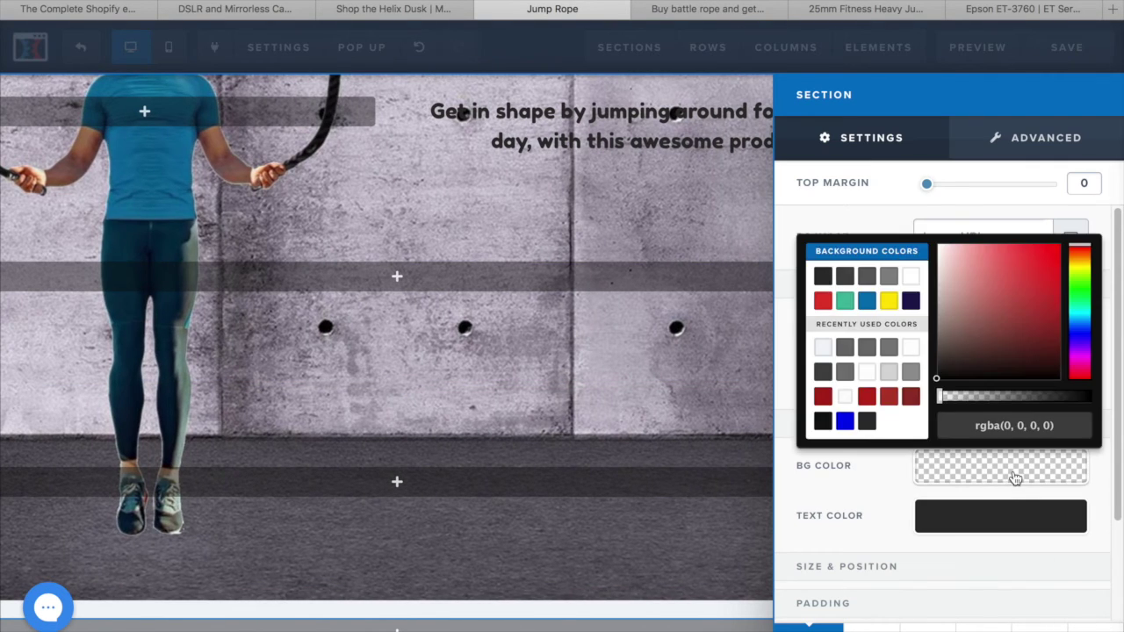
click(868, 349)
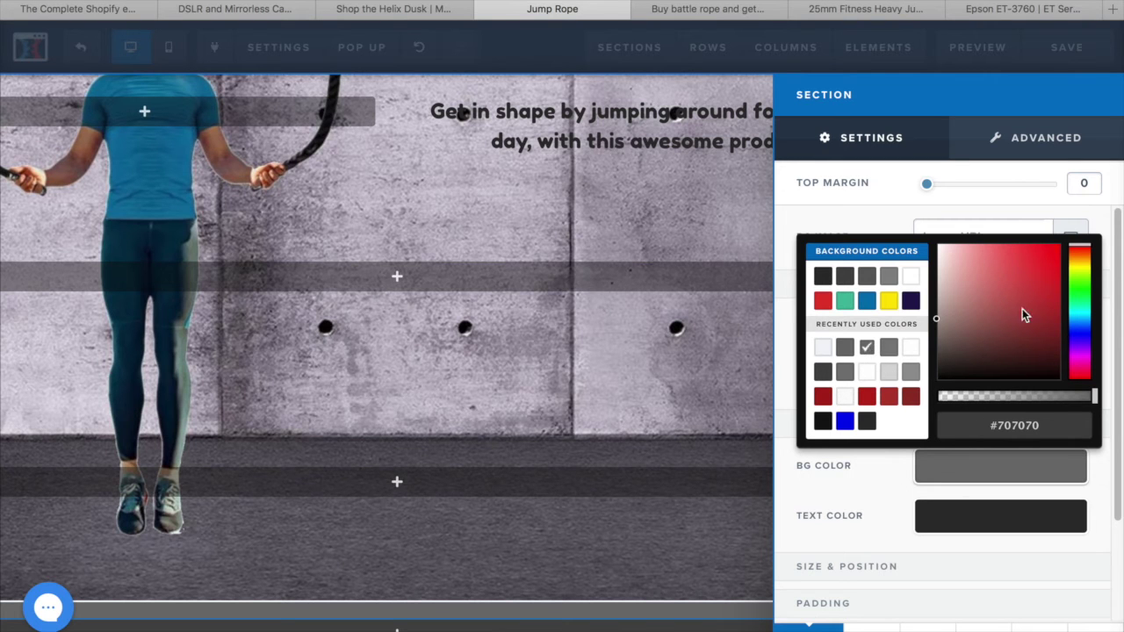
click(598, 434)
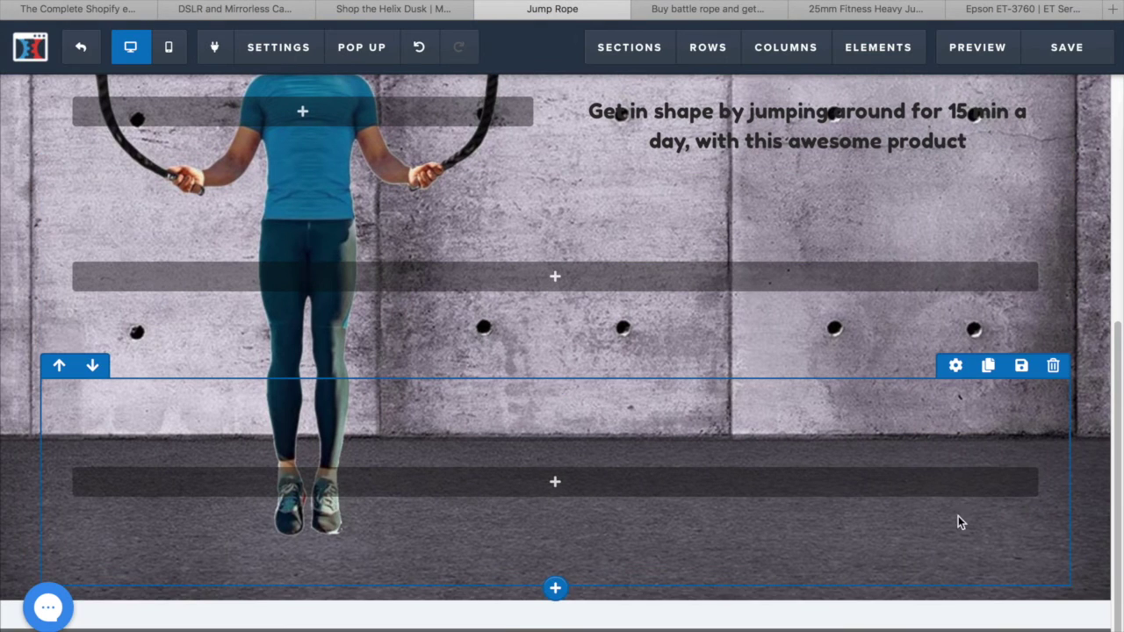
Add a two-column row to the gray section and a three-column row beneath it
scroll(927, 542, down, 1)
scroll(928, 542, up, 1)
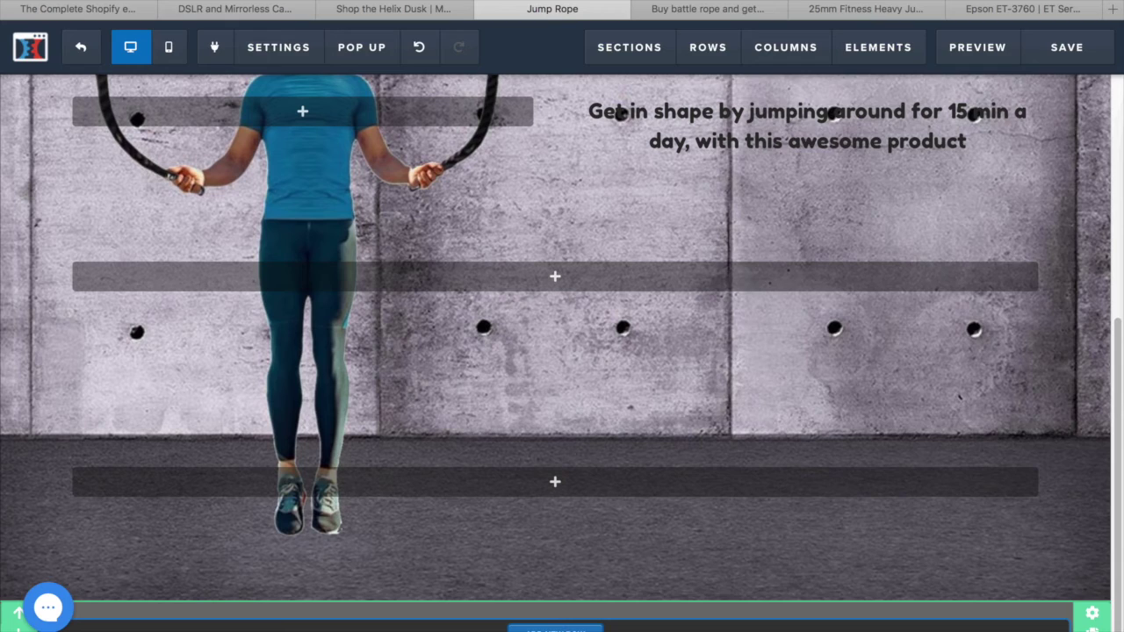
click(594, 628)
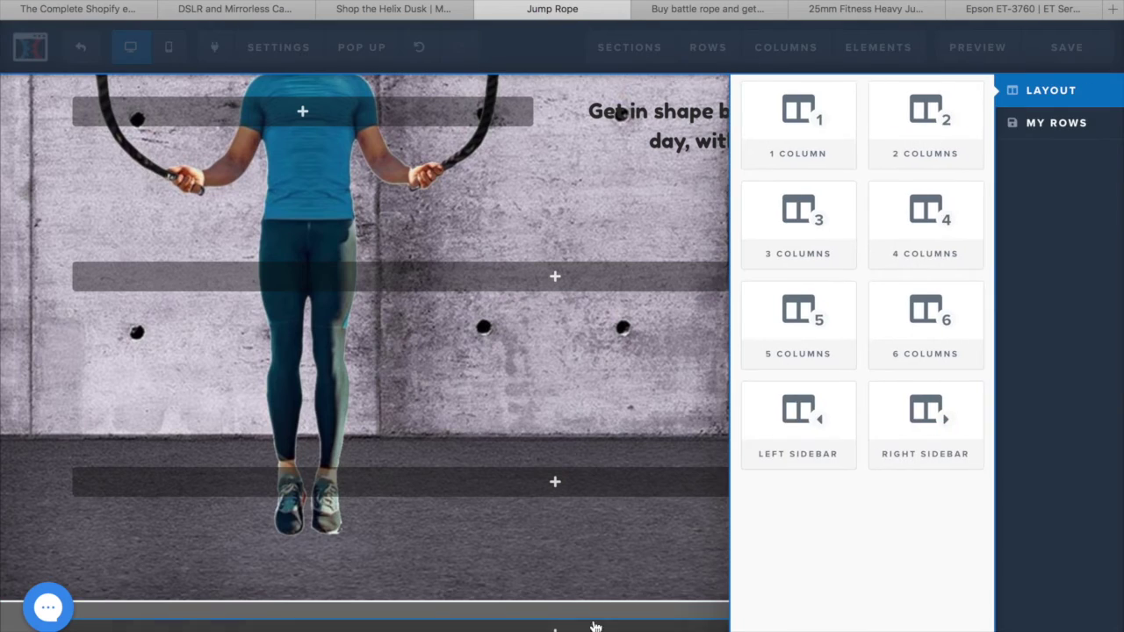
click(912, 131)
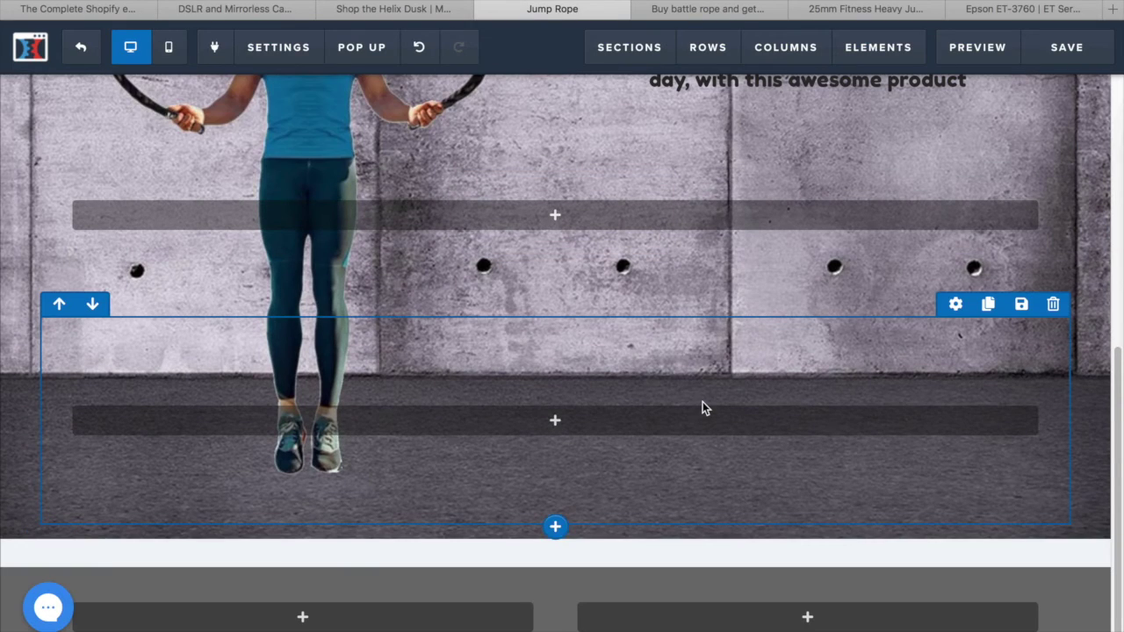
scroll(494, 592, up, 1)
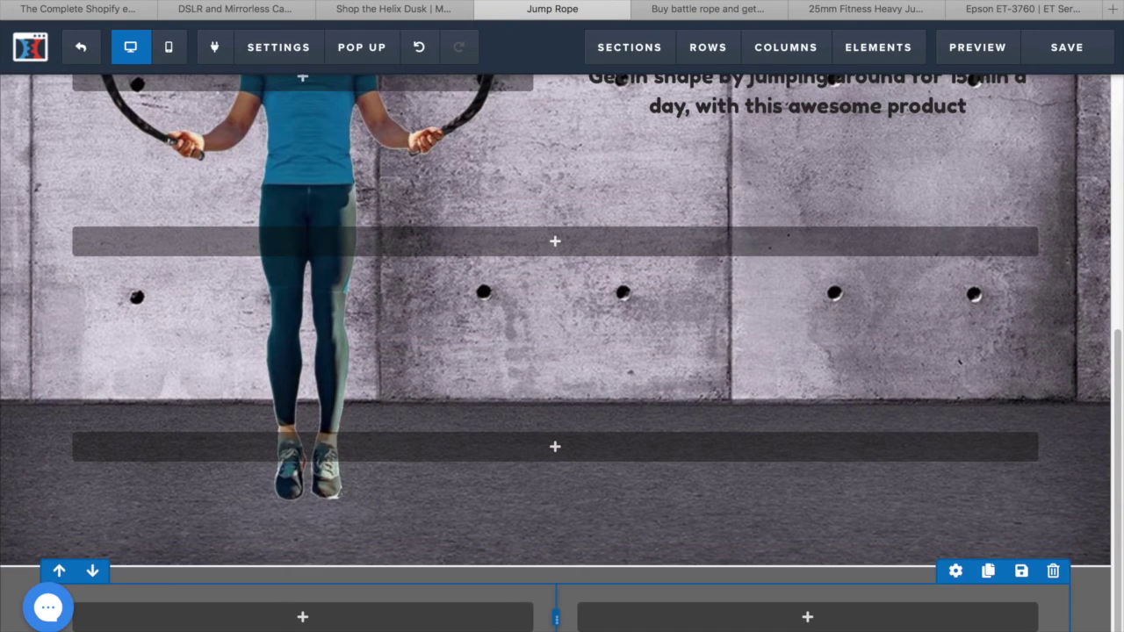
click(708, 47)
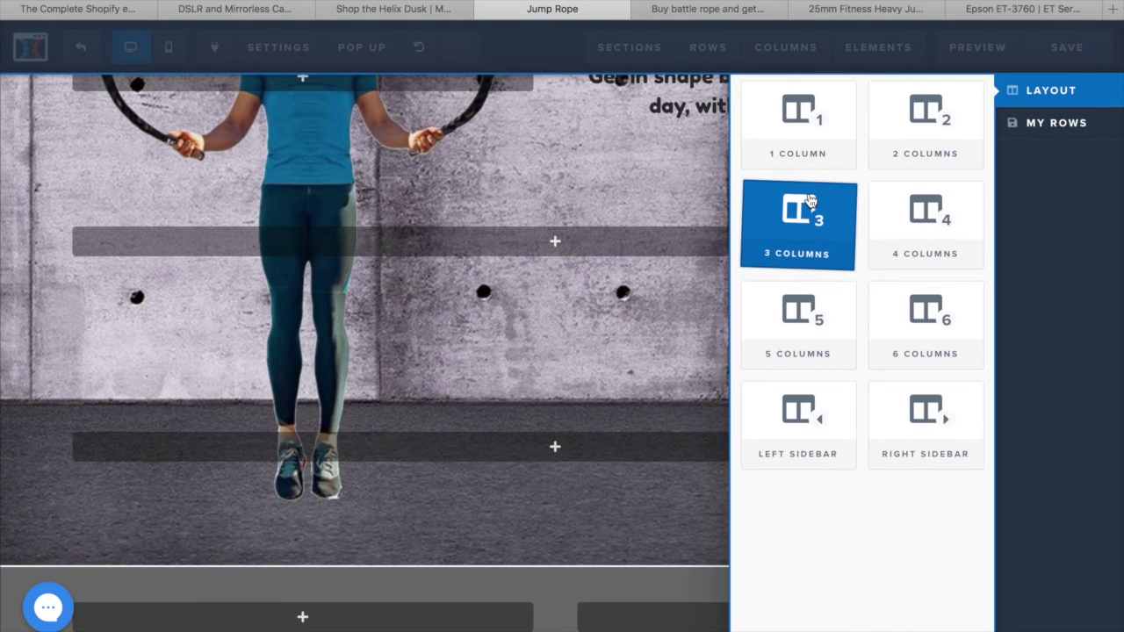
click(797, 230)
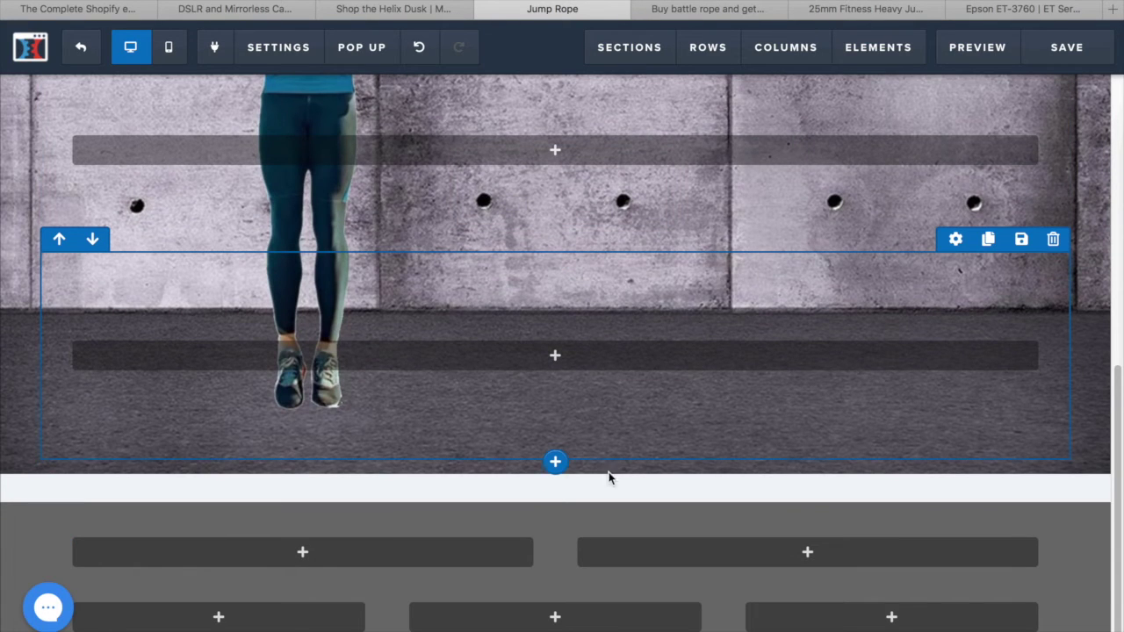
Add an image element to the two-column row's left column and another to the three-column row's middle column
scroll(610, 492, up, 1)
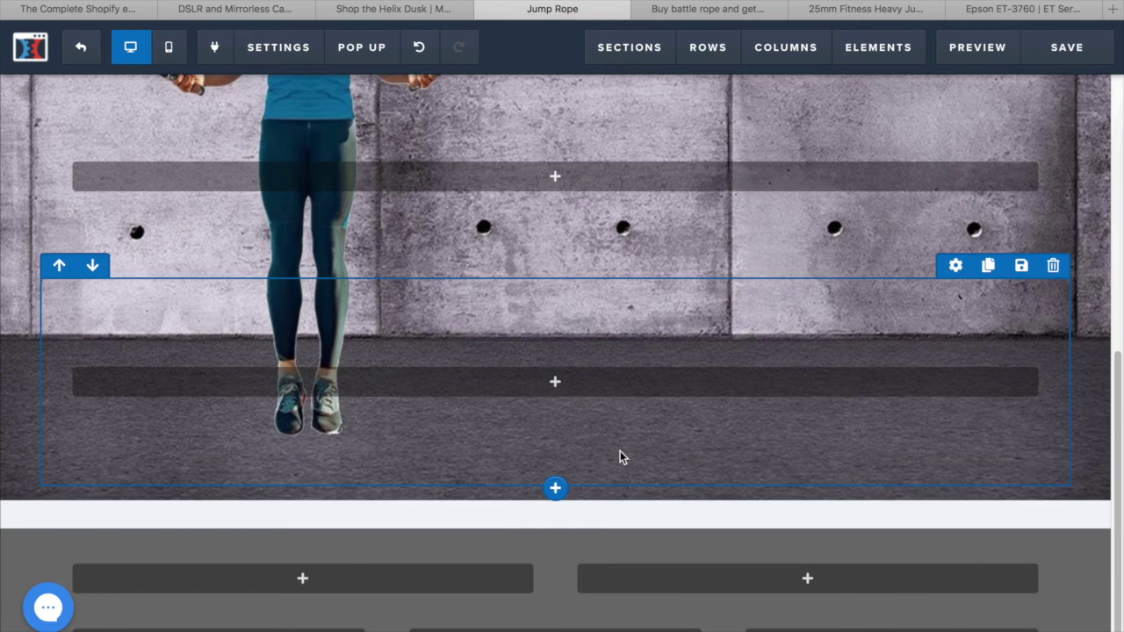
scroll(506, 540, down, 1)
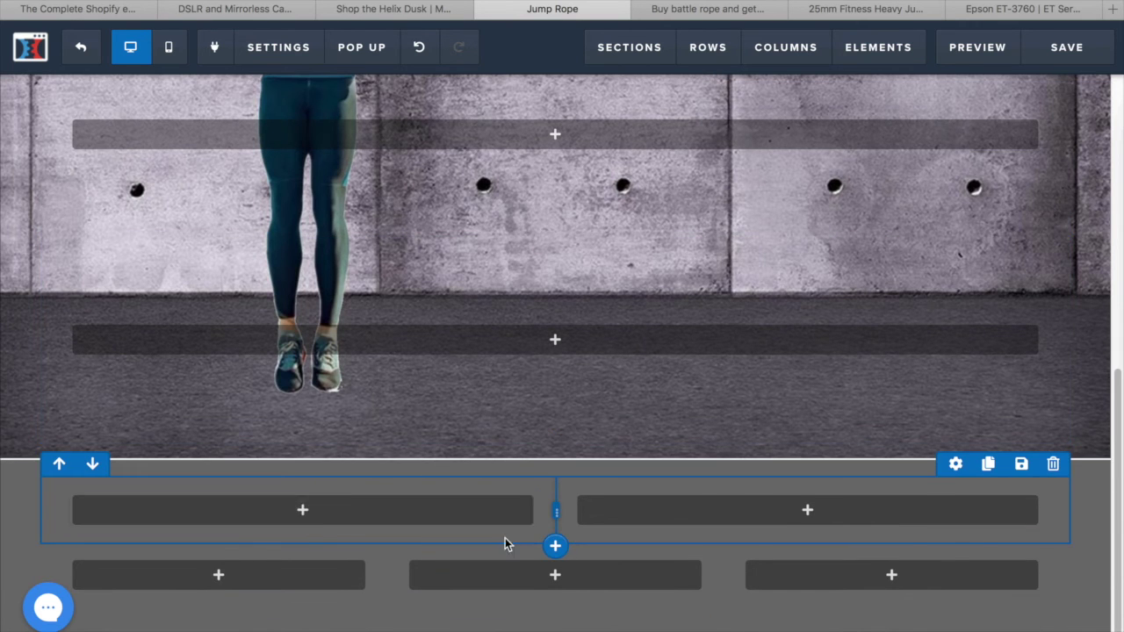
click(308, 513)
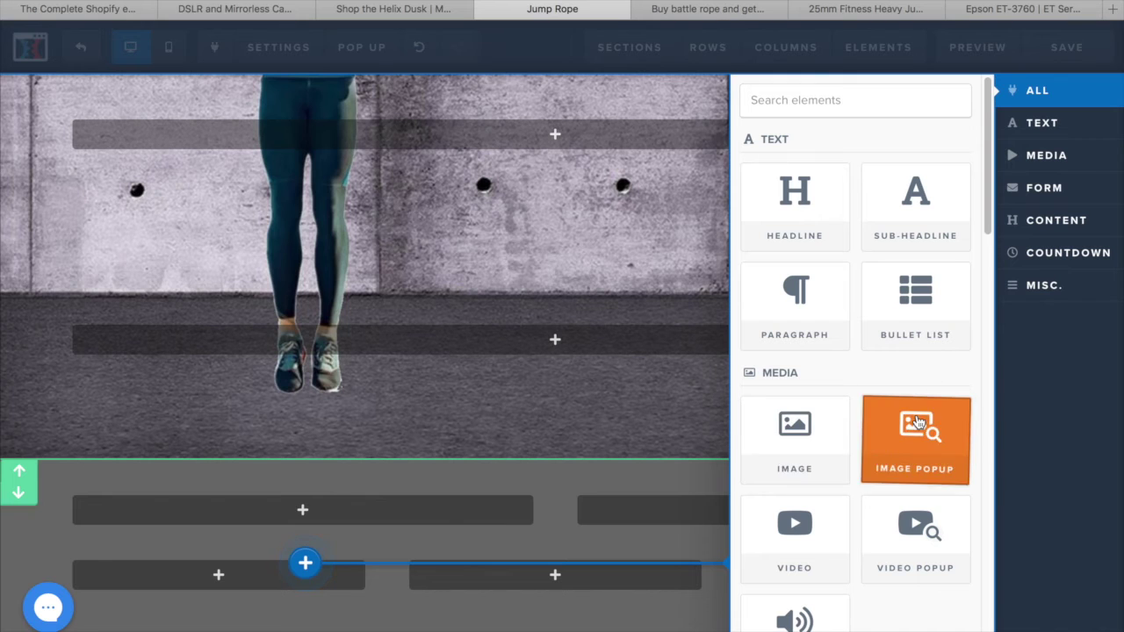
click(812, 430)
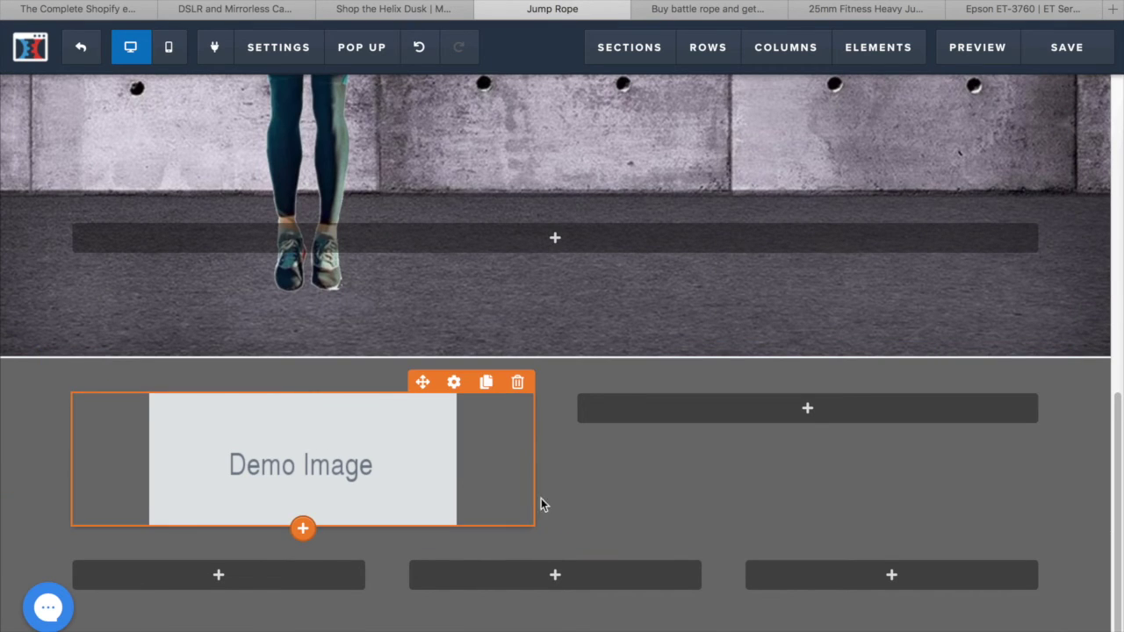
click(547, 578)
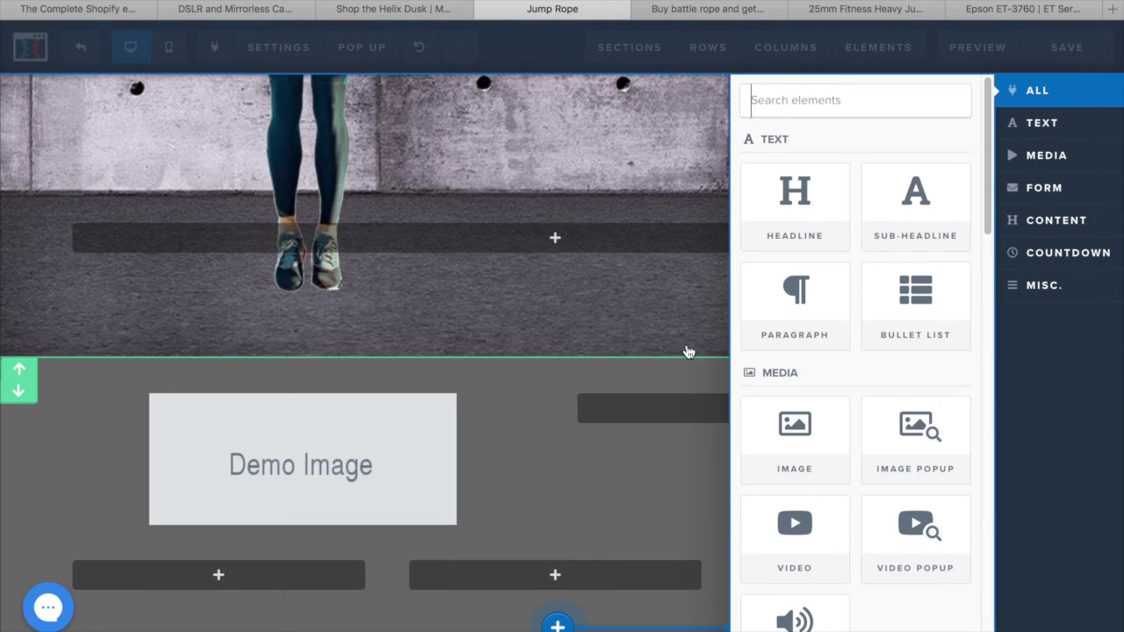
click(808, 428)
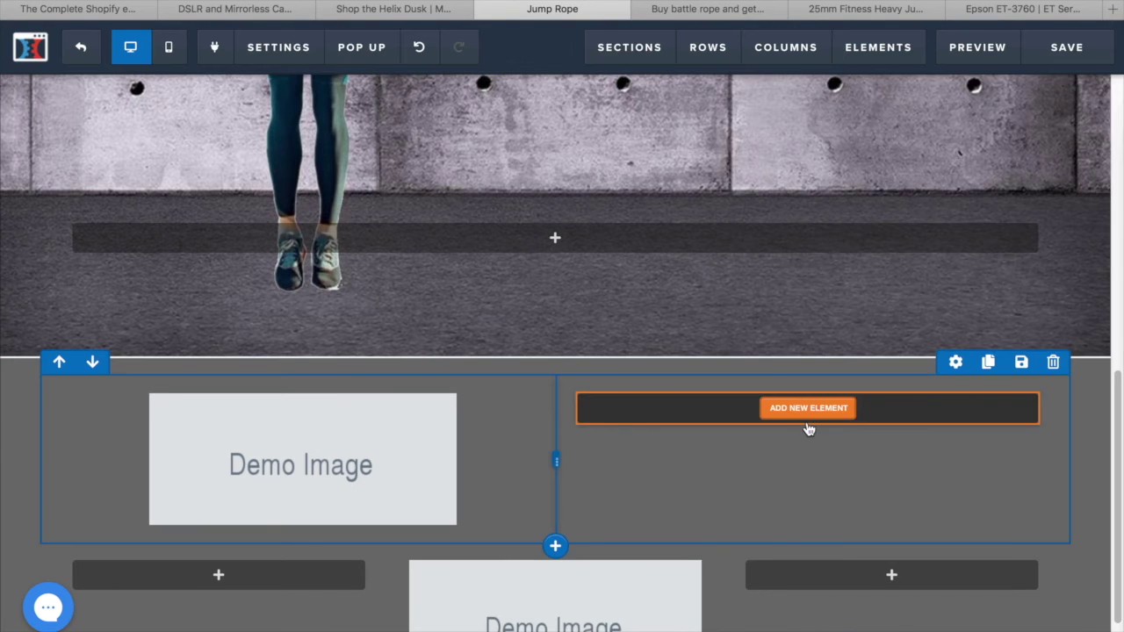
Clear the placeholder image URL in the settings of the two-column row's demo image
scroll(508, 415, down, 2)
scroll(615, 444, up, 1)
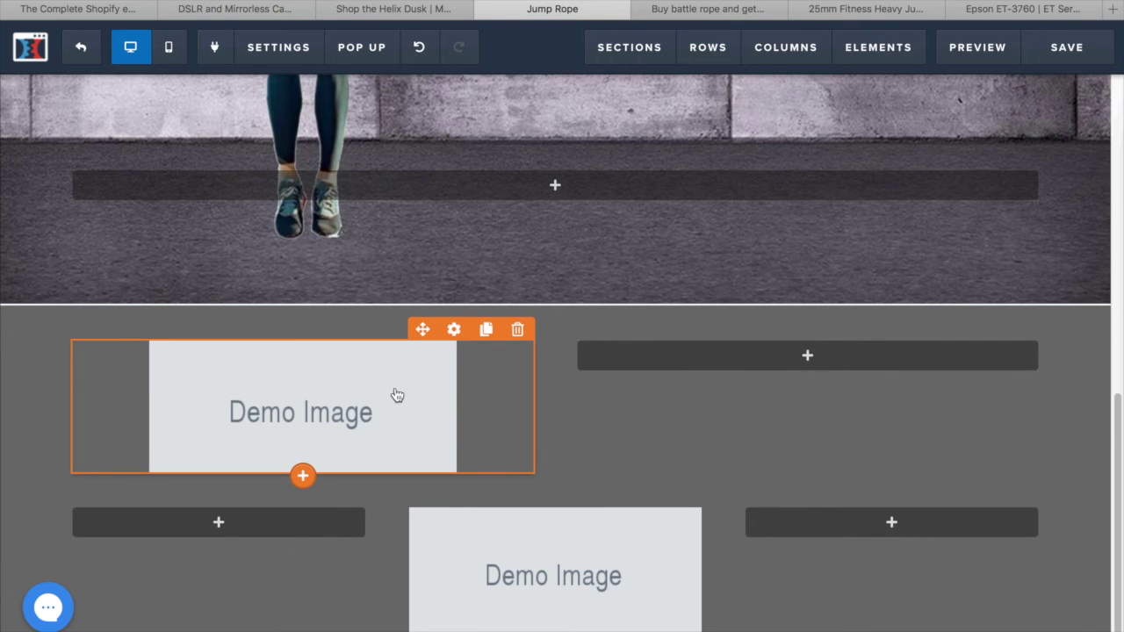
click(454, 329)
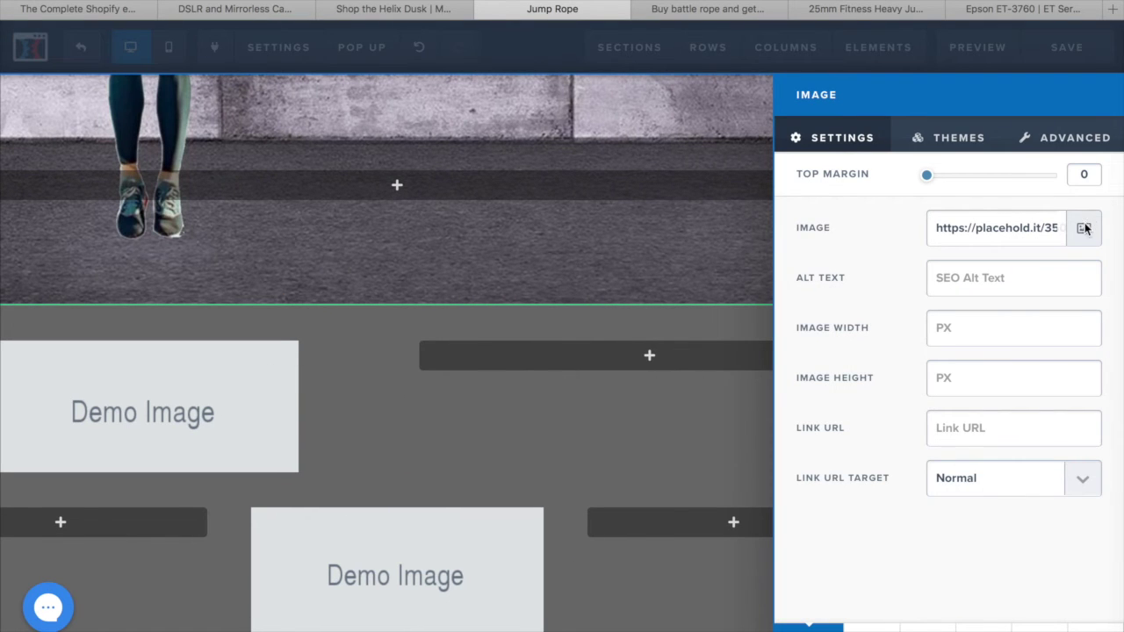
click(1046, 229)
drag(931, 229, 1101, 230)
key(Right)
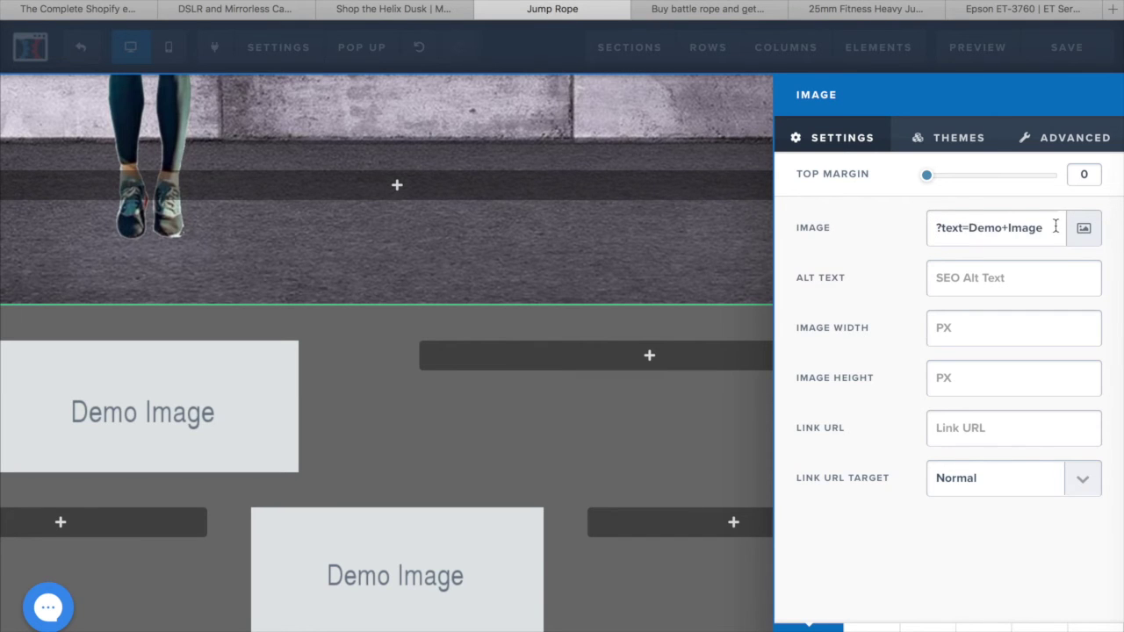
key(ctrl+a)
key(BackSpace)
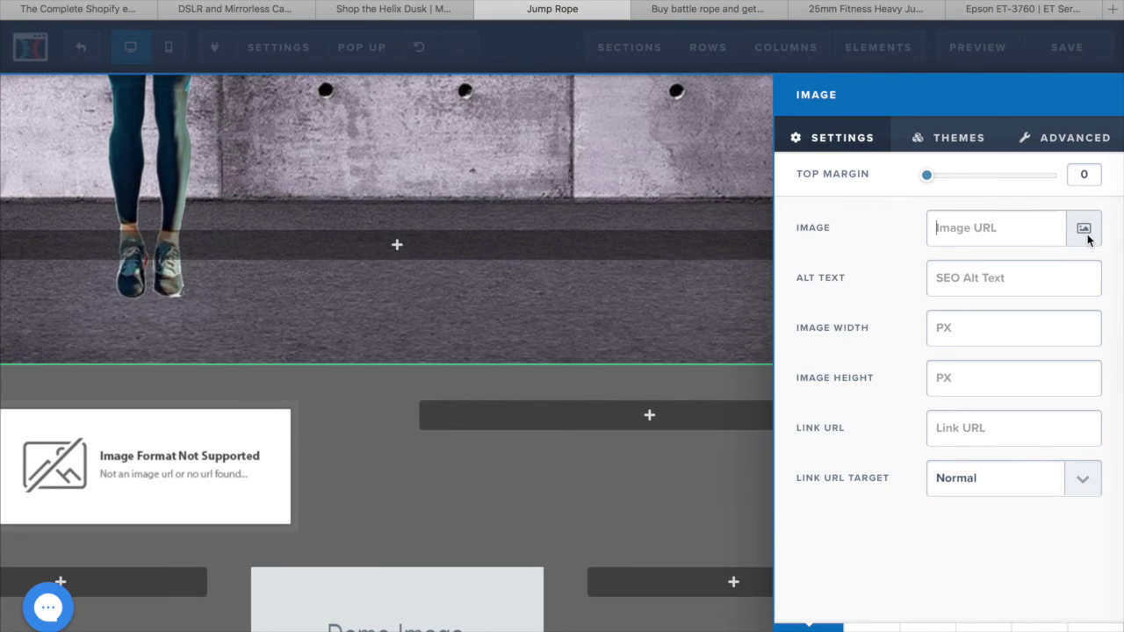
Upload jump rope image 3.jpg from the Desktop and use it as the two-column row's left image
click(1083, 227)
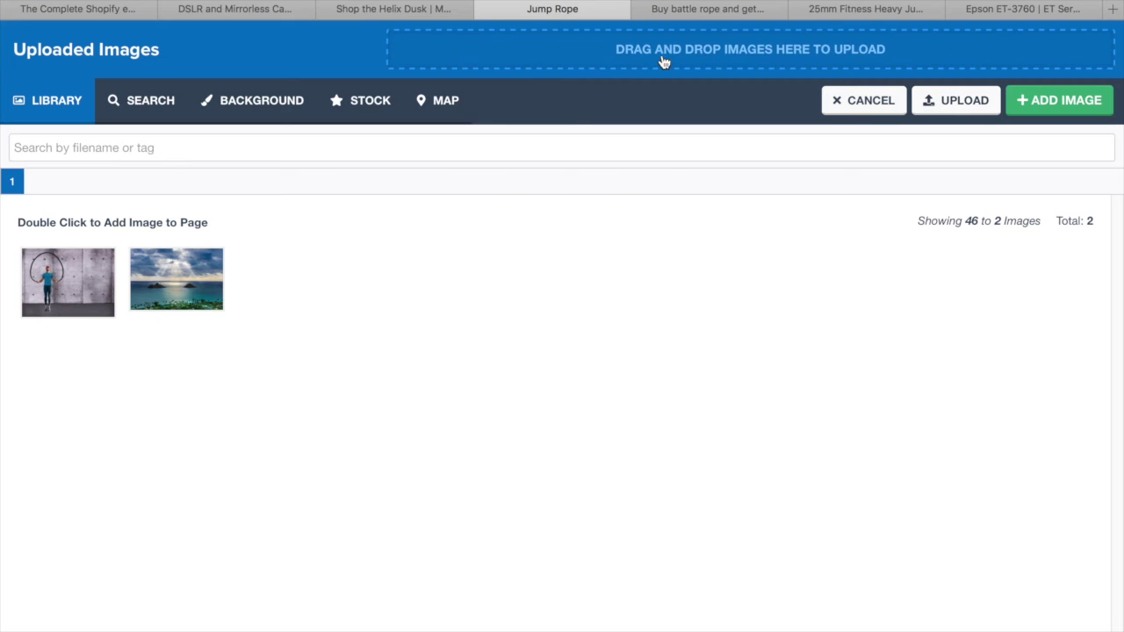
click(960, 111)
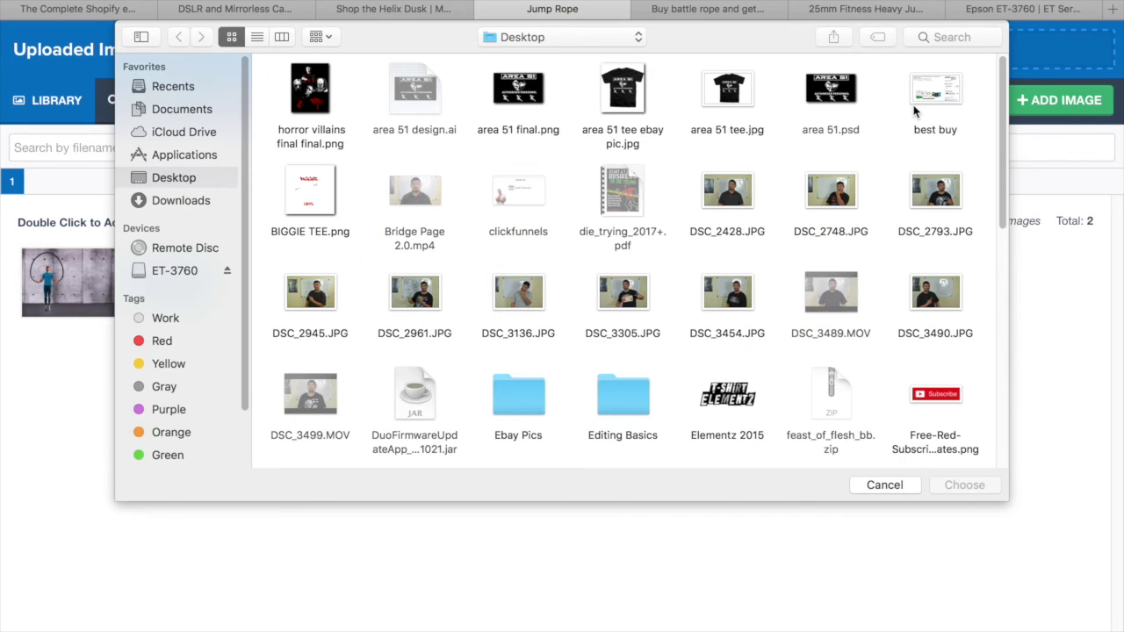
scroll(861, 246, down, 8)
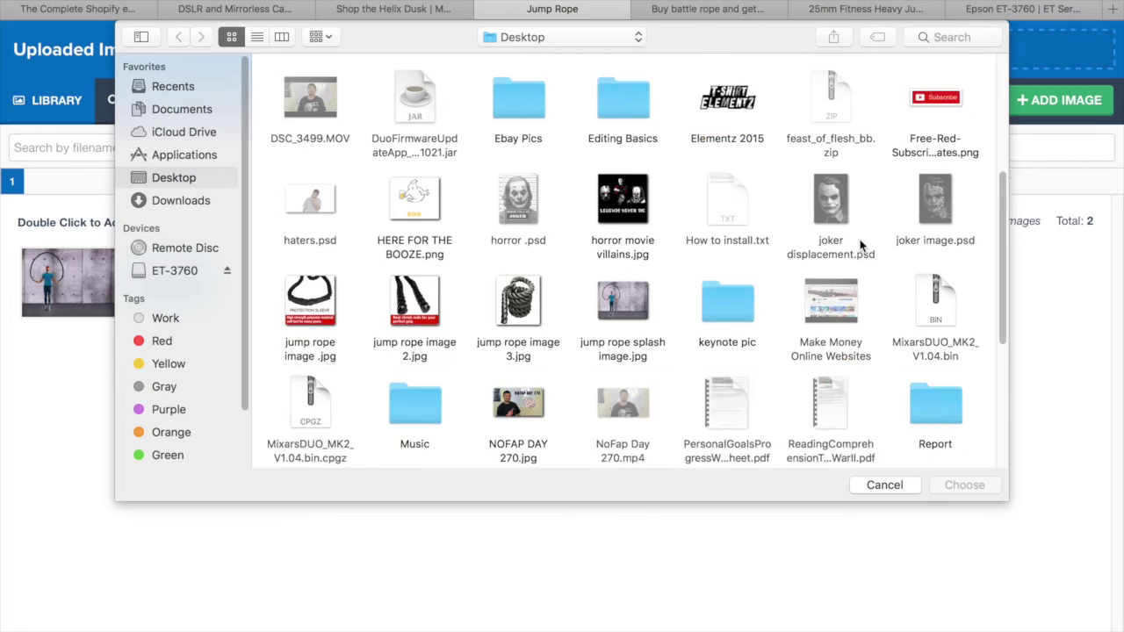
click(514, 230)
double_click(511, 230)
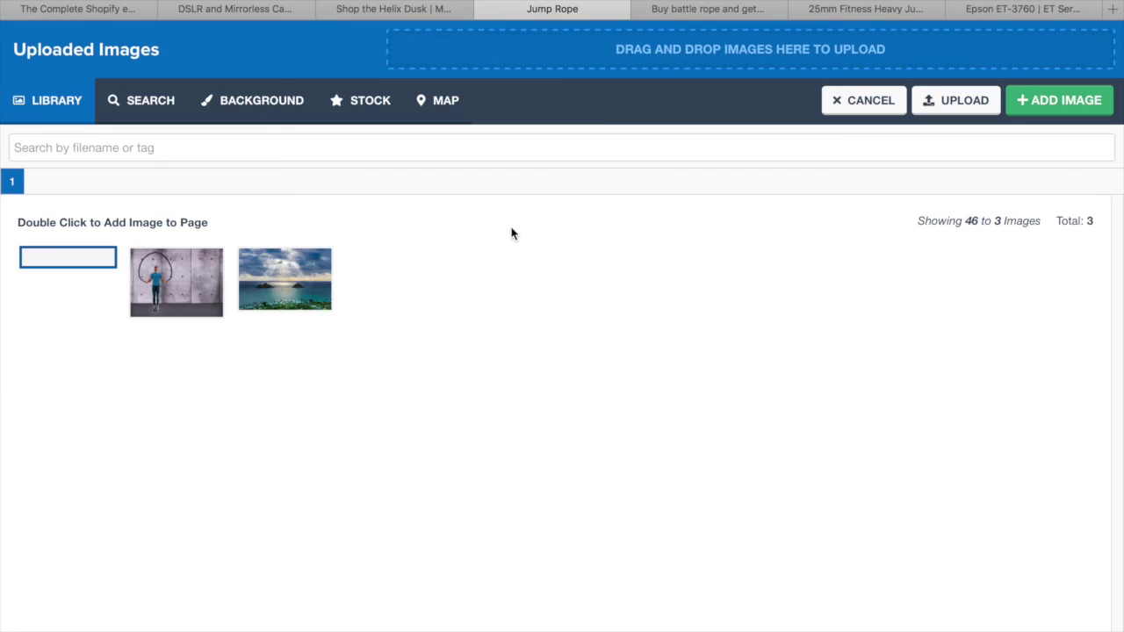
double_click(53, 307)
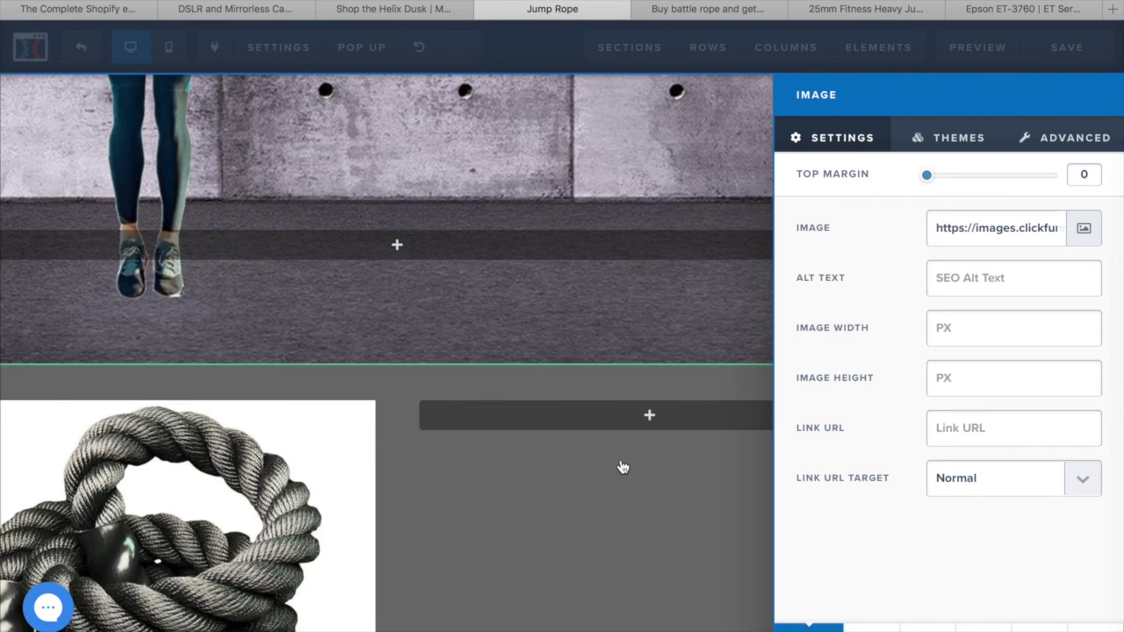
click(621, 467)
Replace the demo image in the three-column row's middle column with an upload of jump rope image 2.jpg
scroll(621, 466, down, 5)
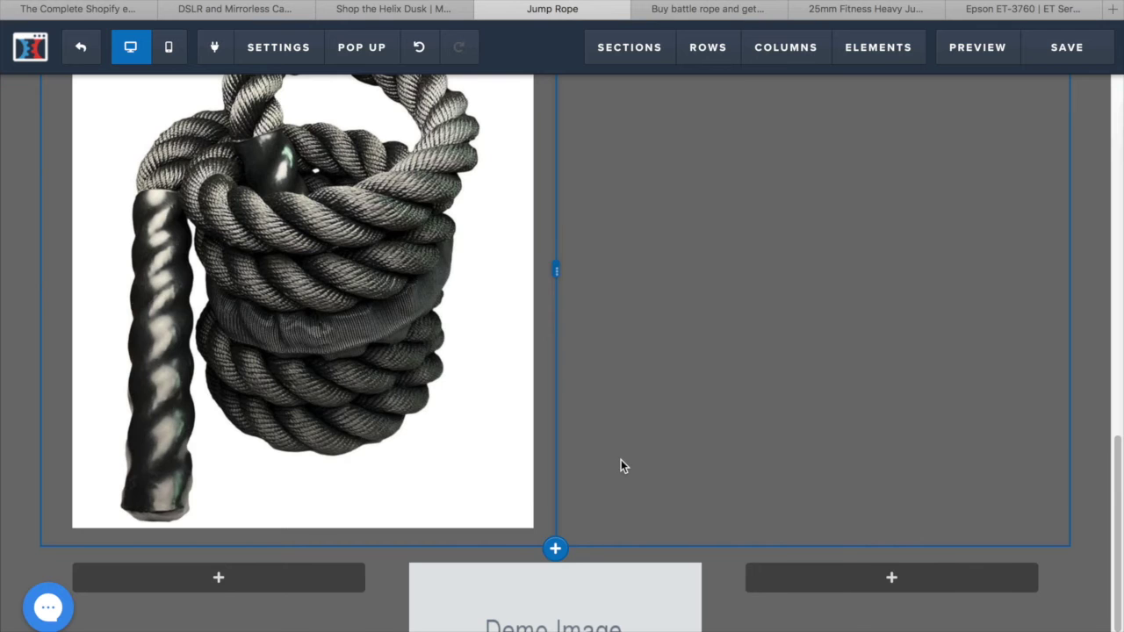
scroll(621, 467, down, 2)
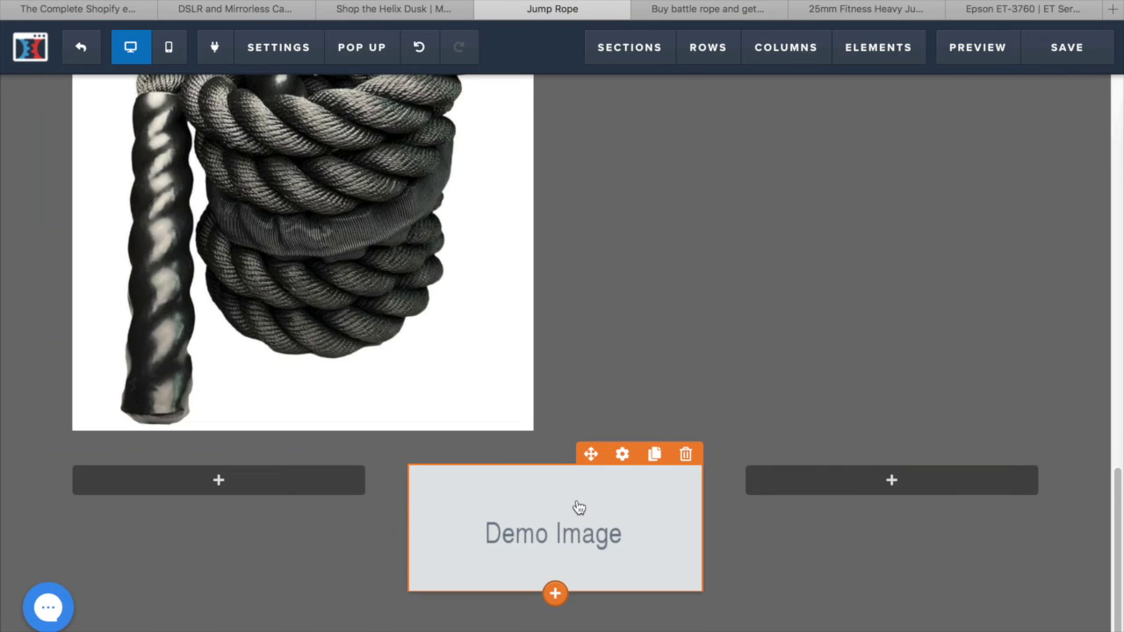
click(623, 454)
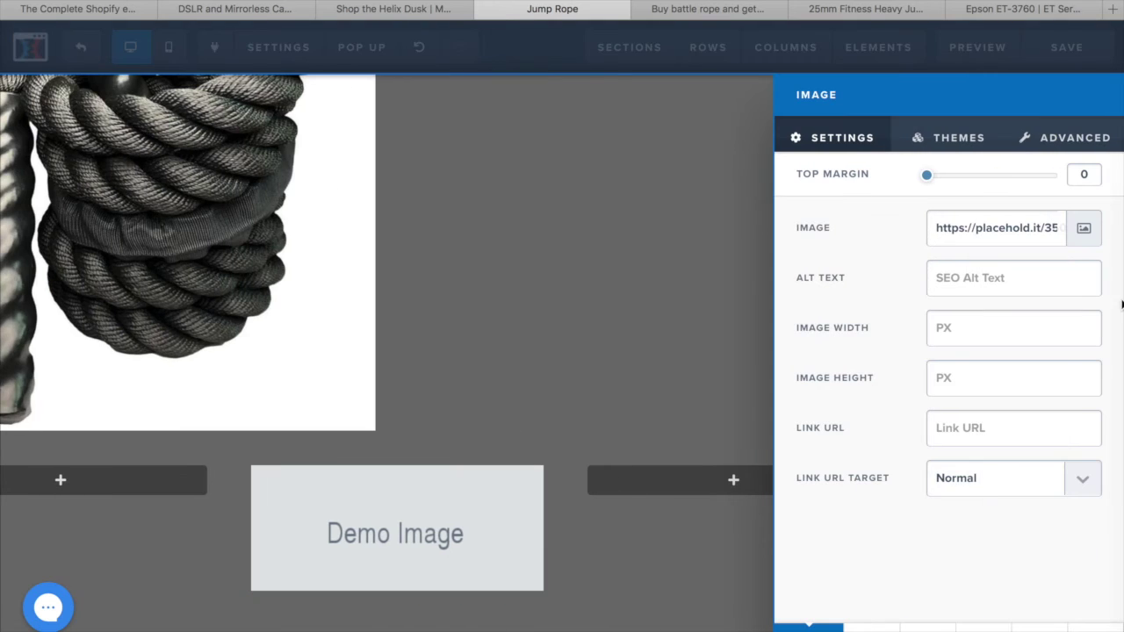
click(1083, 227)
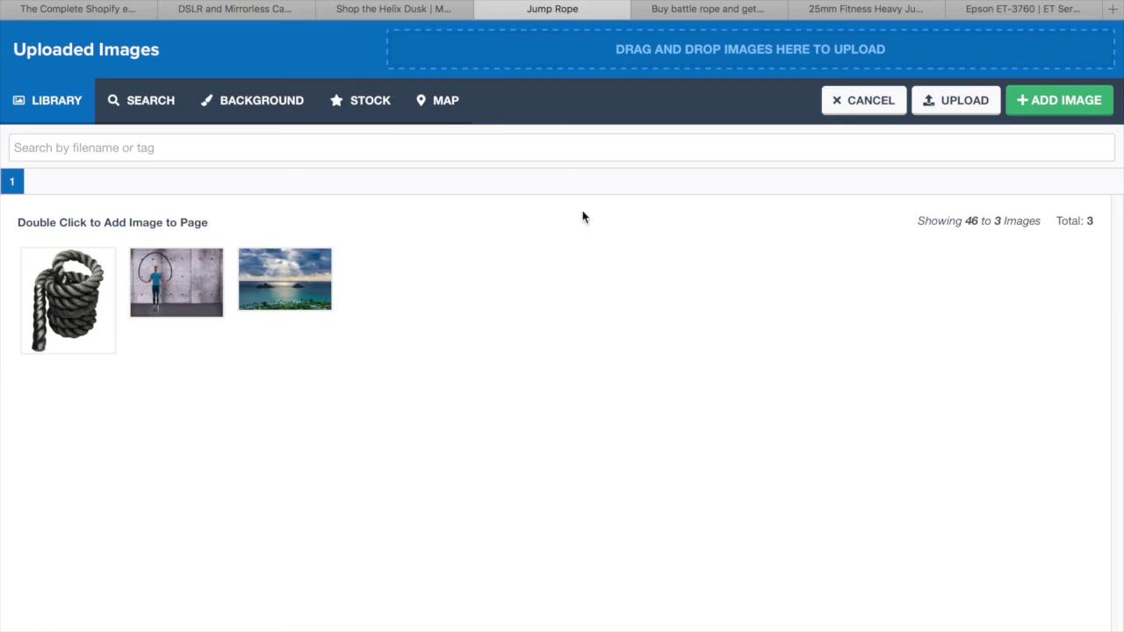
click(933, 101)
scroll(591, 211, down, 5)
click(408, 83)
double_click(407, 83)
double_click(93, 275)
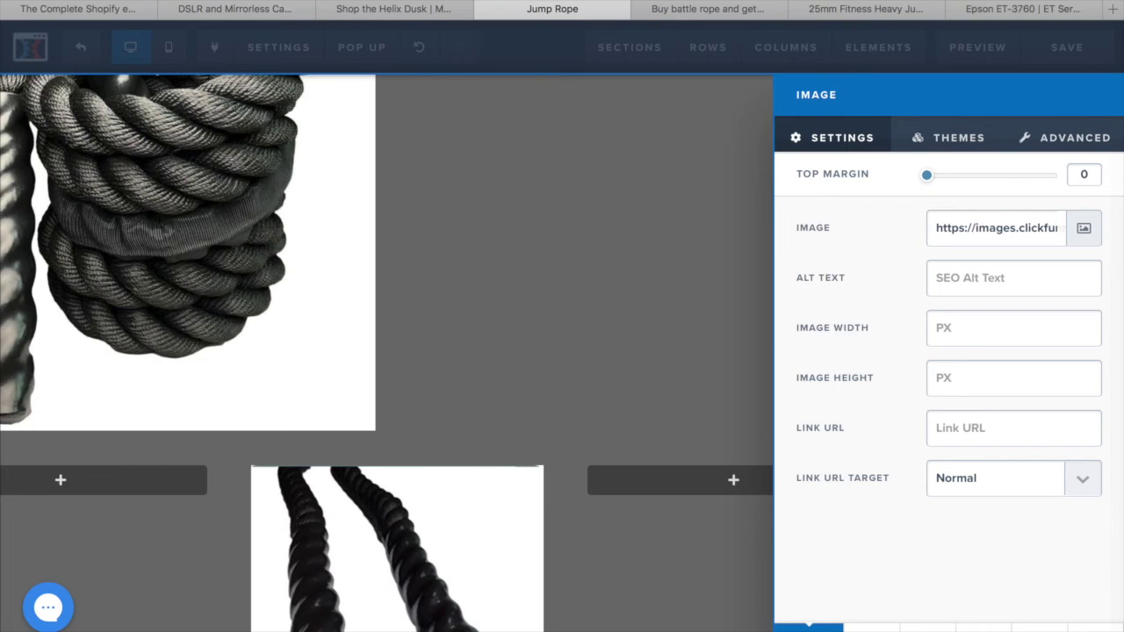
click(670, 201)
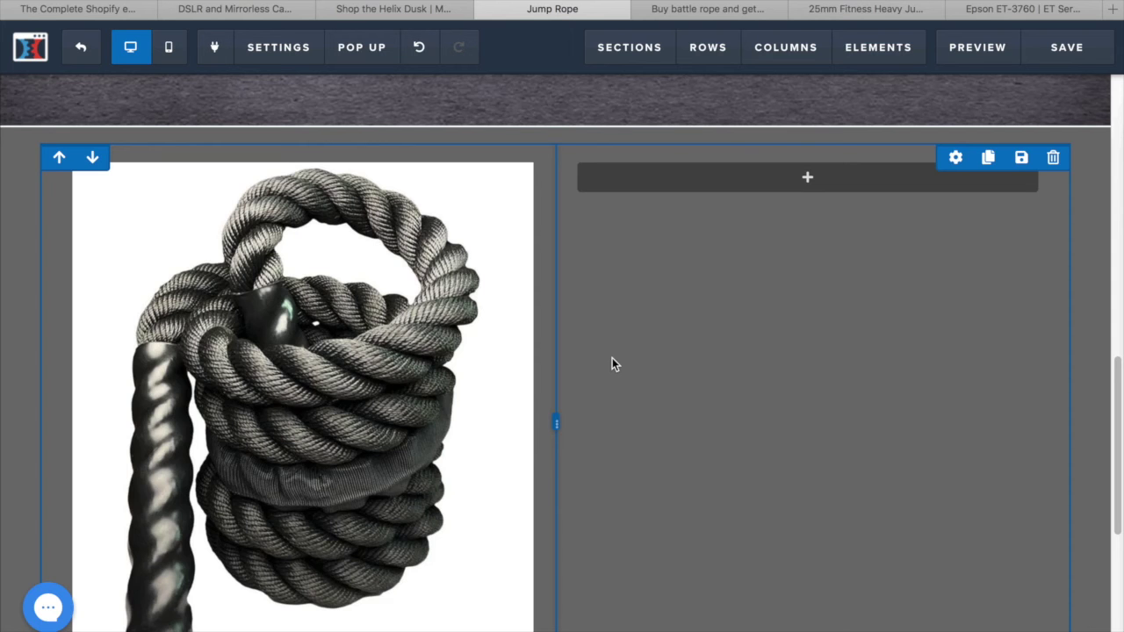
Add an image element to the right column of the three-column row
scroll(612, 358, down, 5)
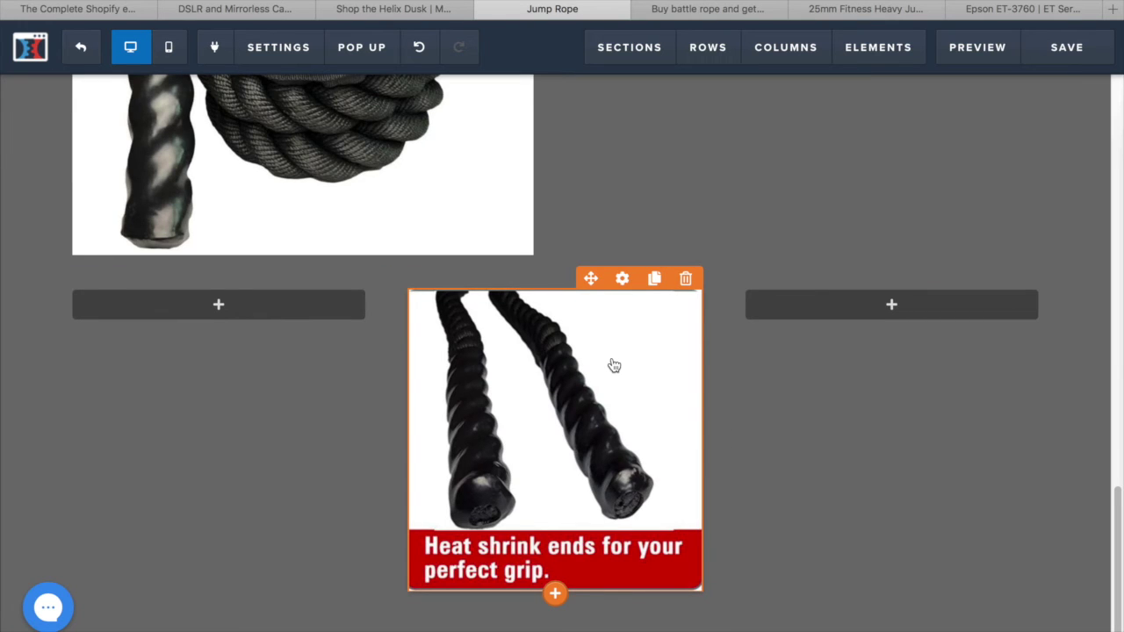
scroll(736, 155, up, 1)
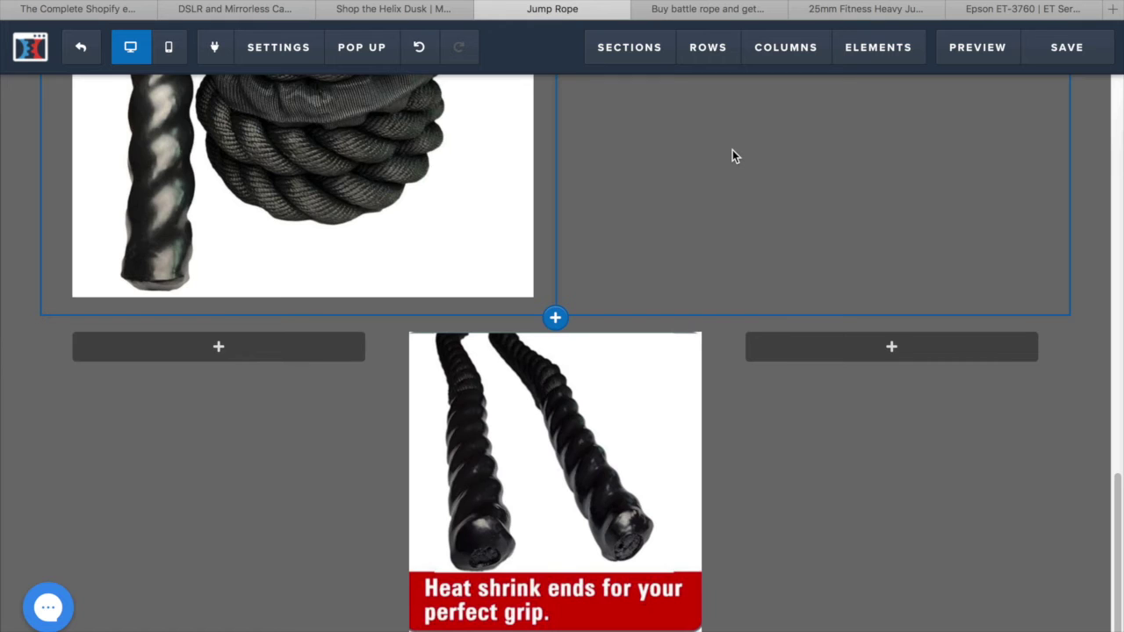
click(914, 346)
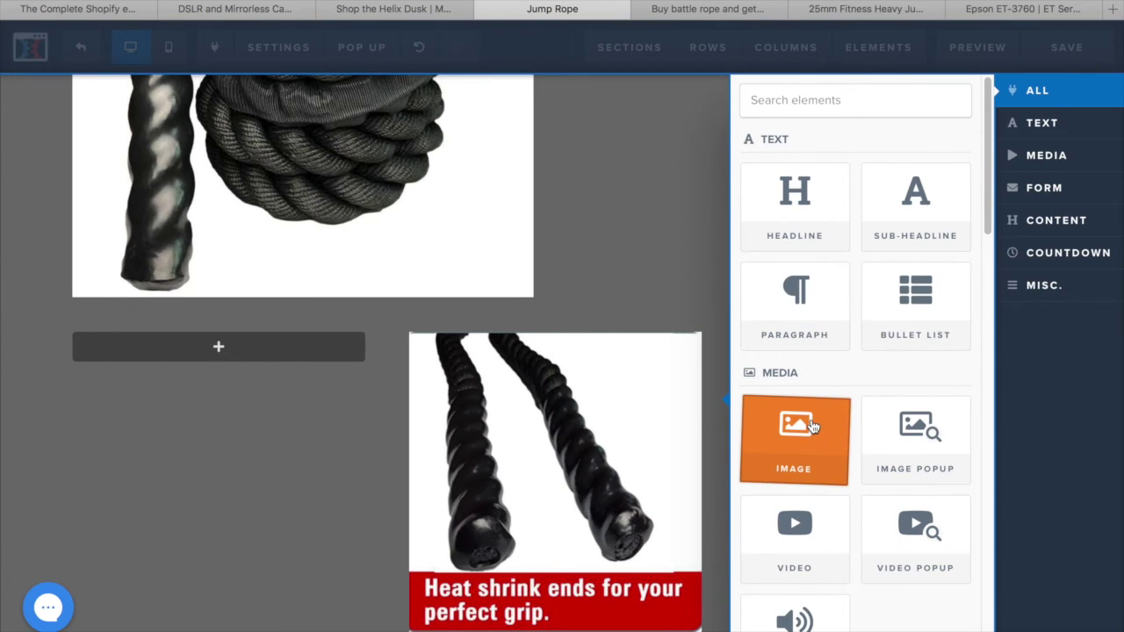
click(813, 426)
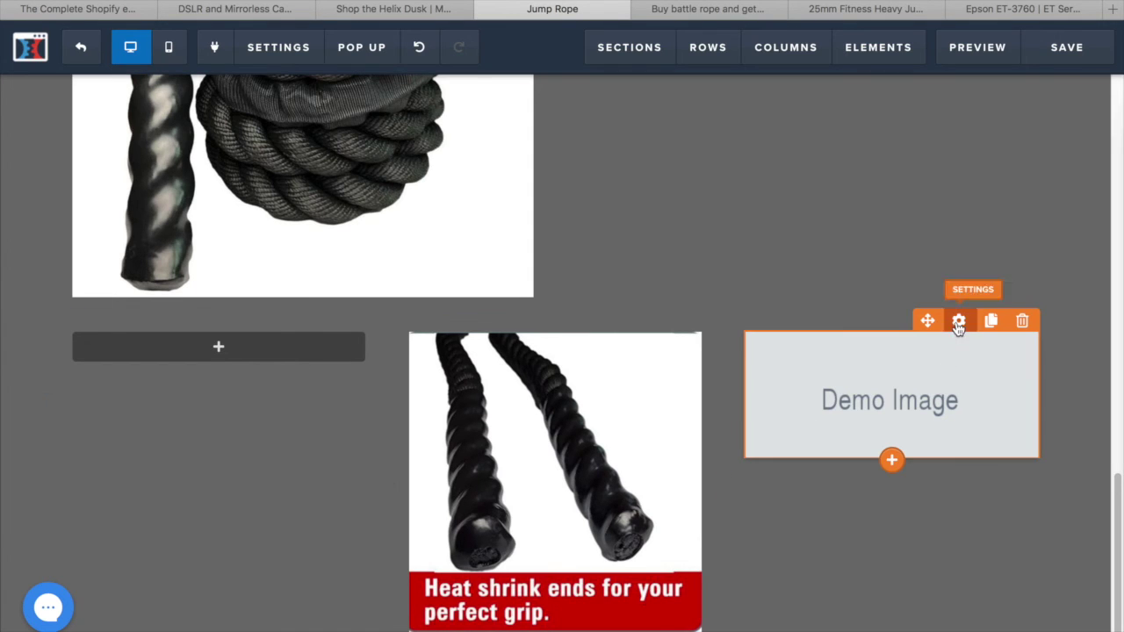
Replace the demo image in the three-column row's right column with an upload of the protection sleeve picture from the Desktop
click(958, 323)
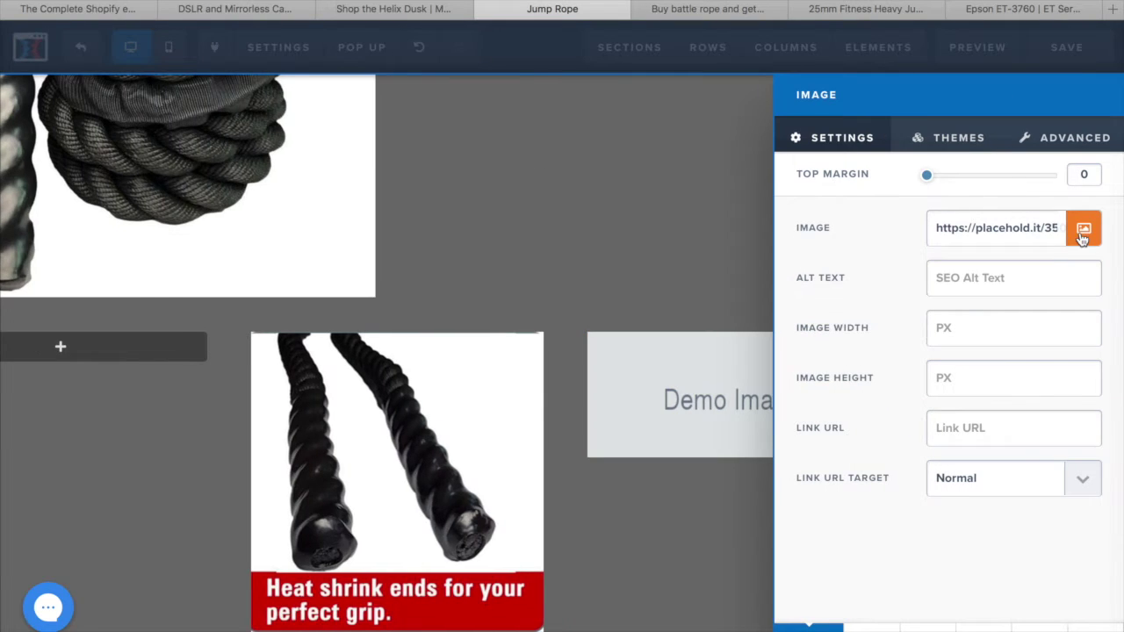
click(1083, 230)
click(941, 104)
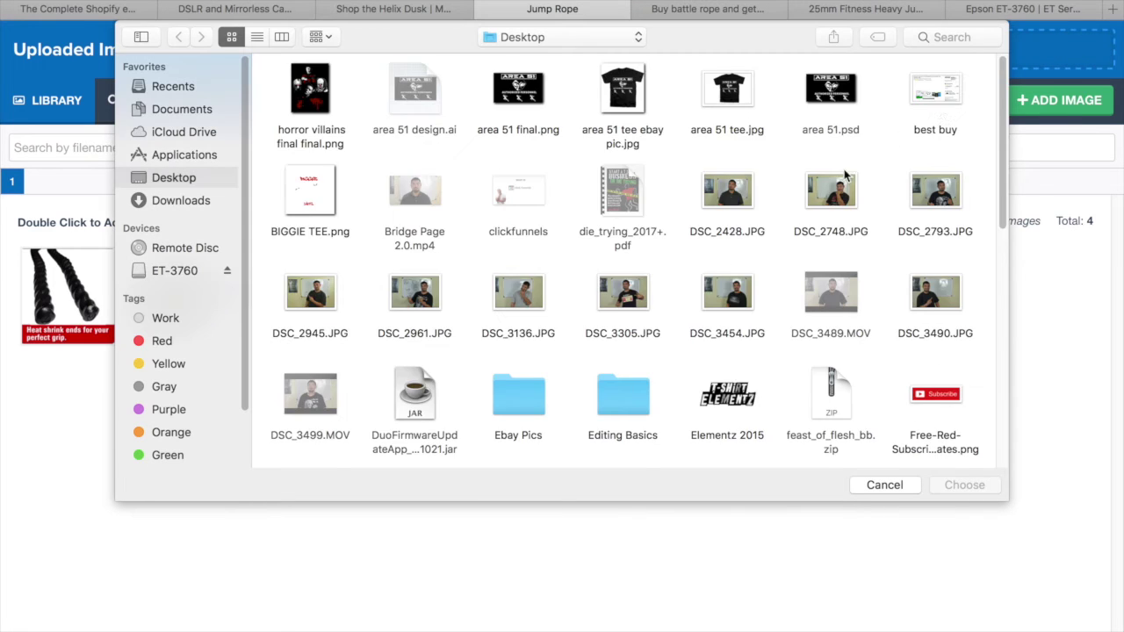
scroll(825, 202, down, 10)
double_click(301, 180)
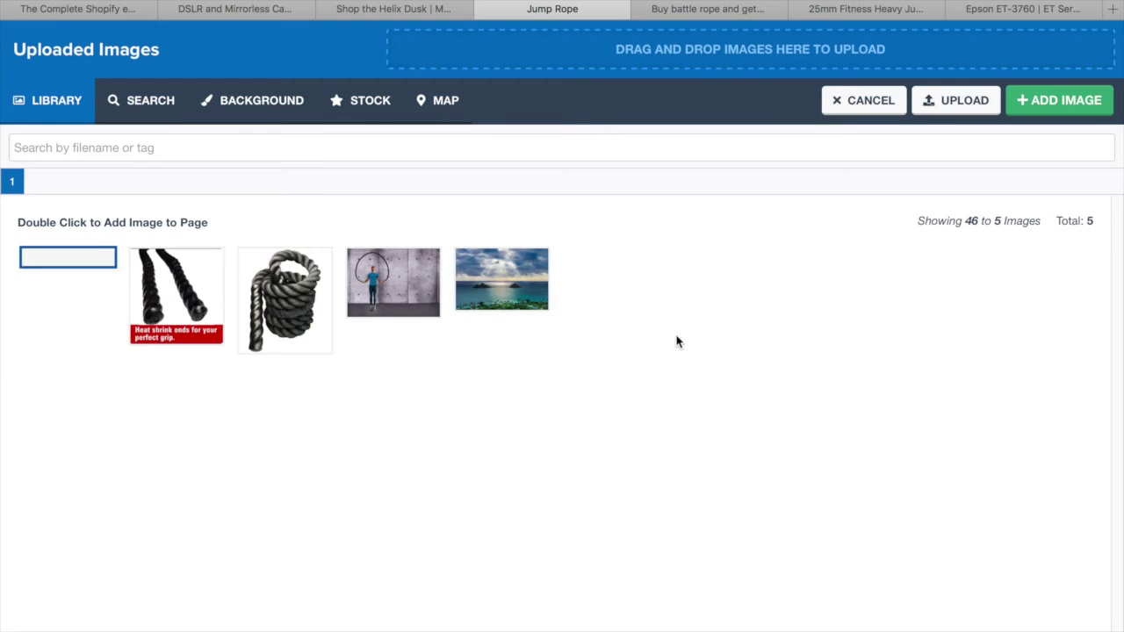
double_click(63, 283)
click(540, 254)
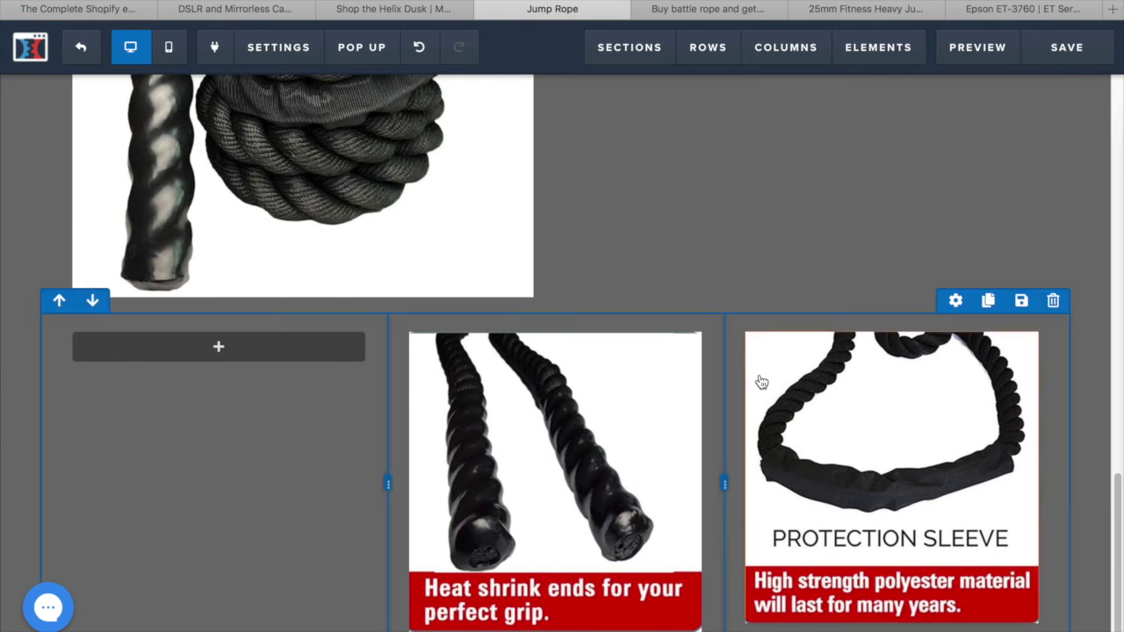
Review the feature captions on the 25mm fitness heavy jump rope product page in the browser for headline wording
scroll(1014, 306, up, 5)
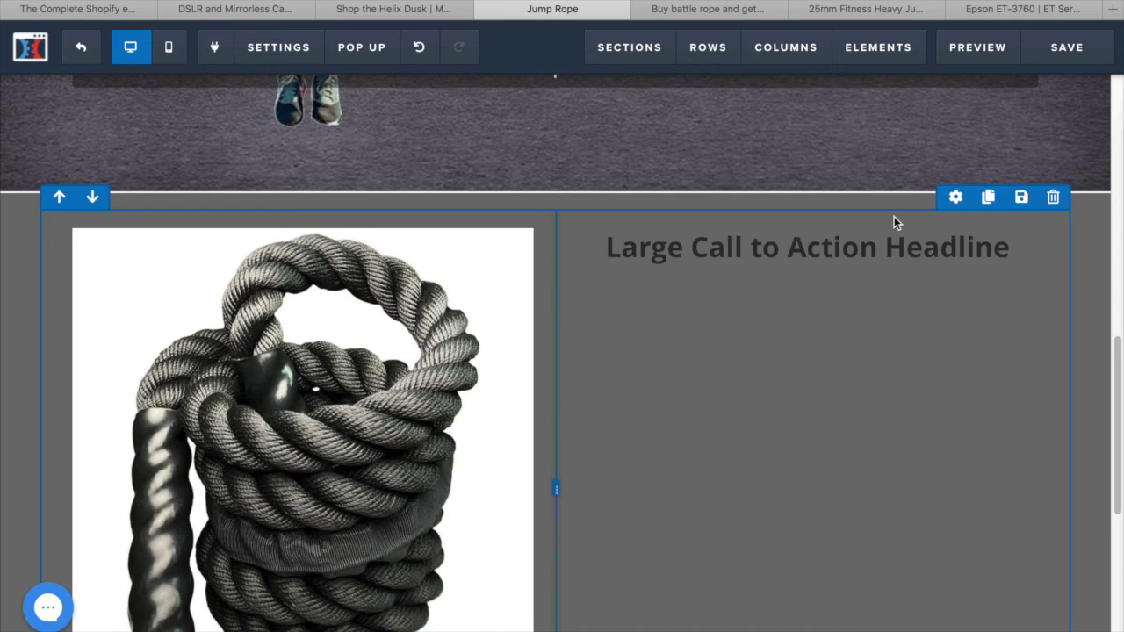
click(725, 9)
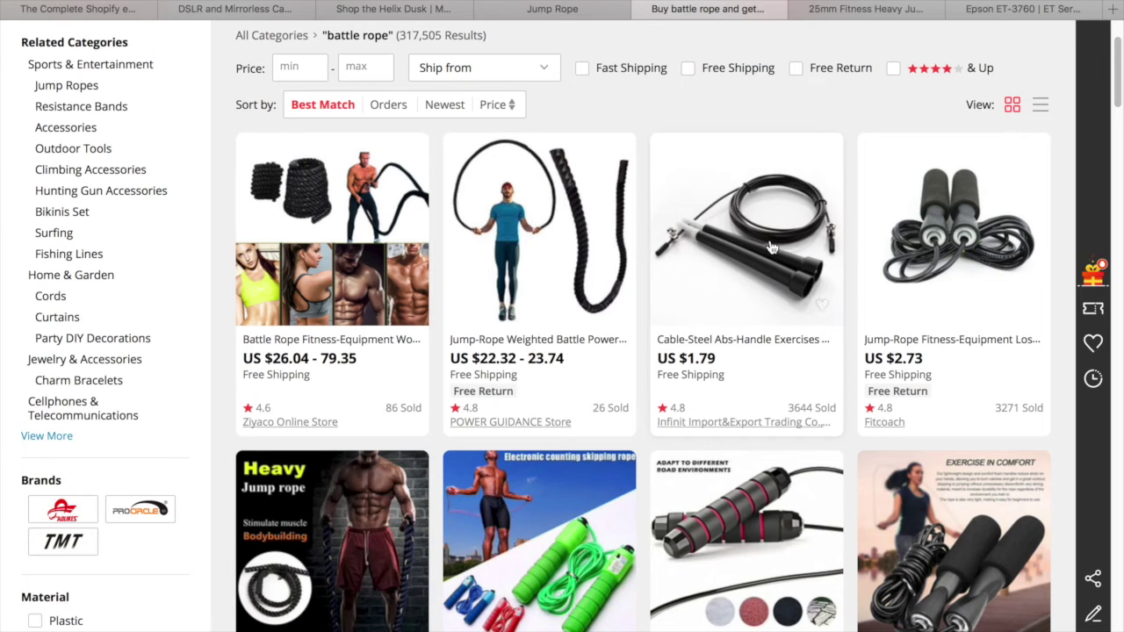
click(849, 11)
scroll(828, 209, down, 3)
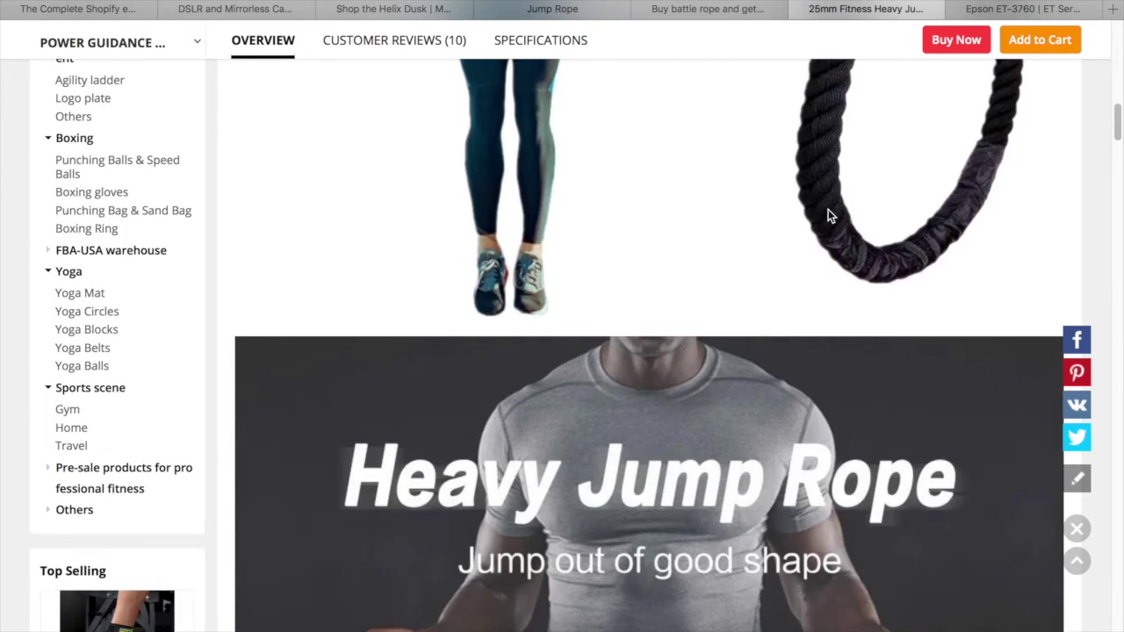
scroll(829, 209, down, 10)
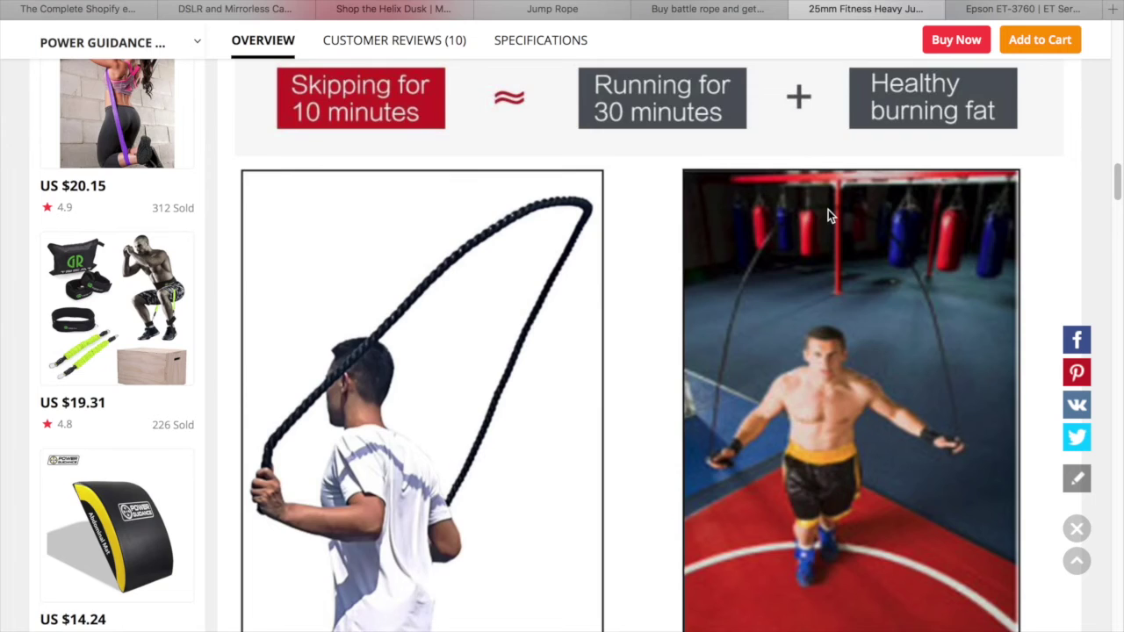
scroll(828, 209, down, 10)
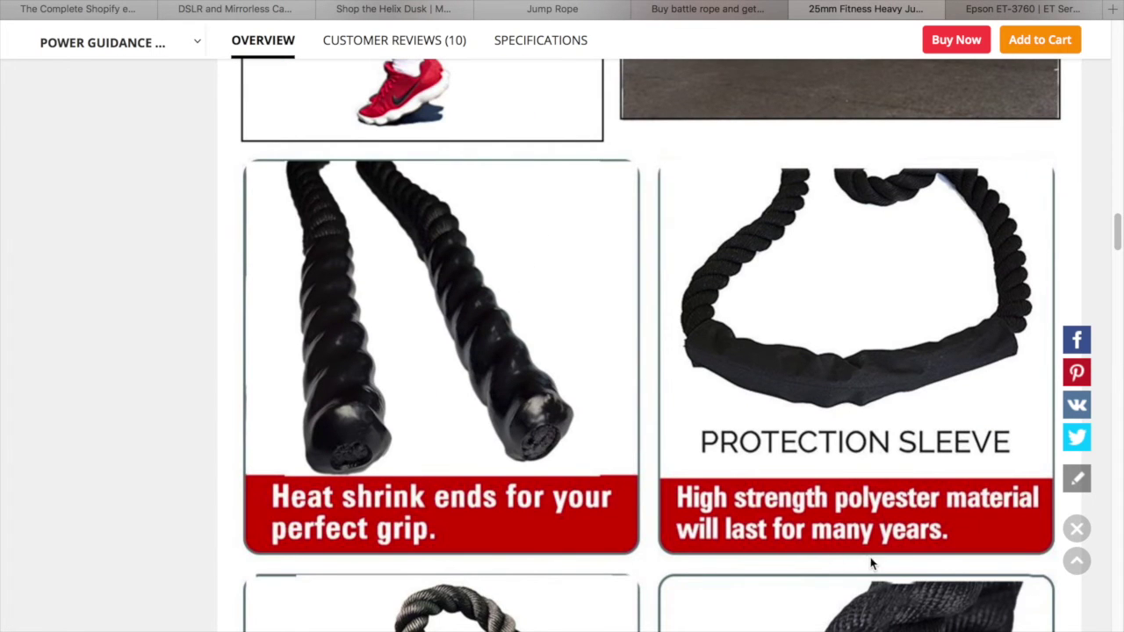
click(552, 8)
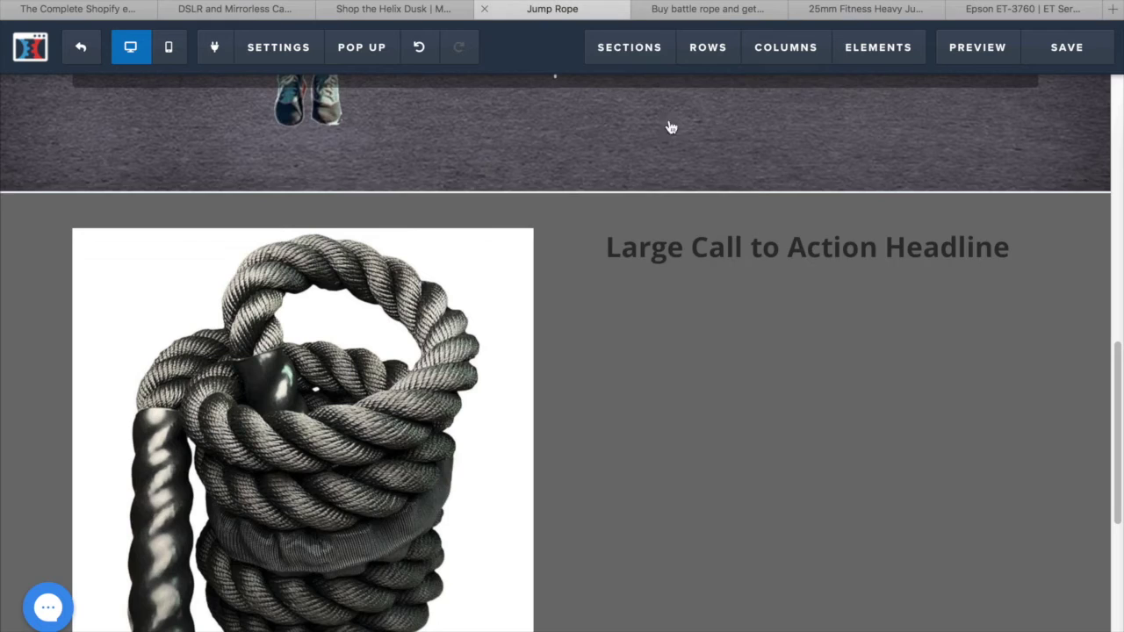
Replace the placeholder headline beside the coiled rope image with "High Strength Polyester"
click(1020, 250)
drag(1020, 250, 493, 260)
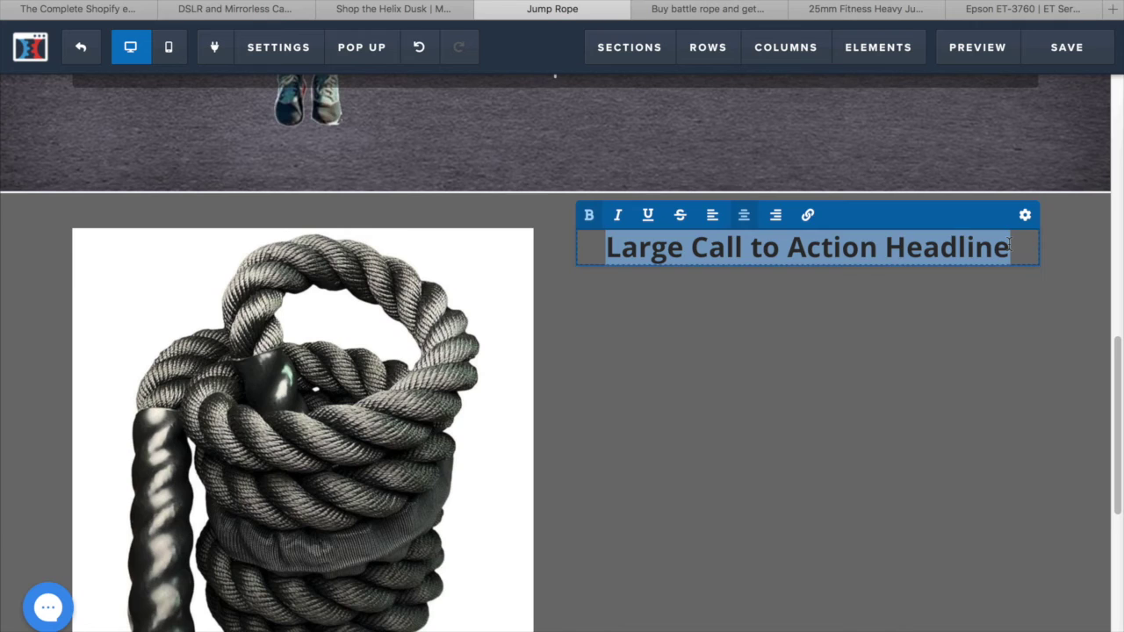
text(High Dtreg)
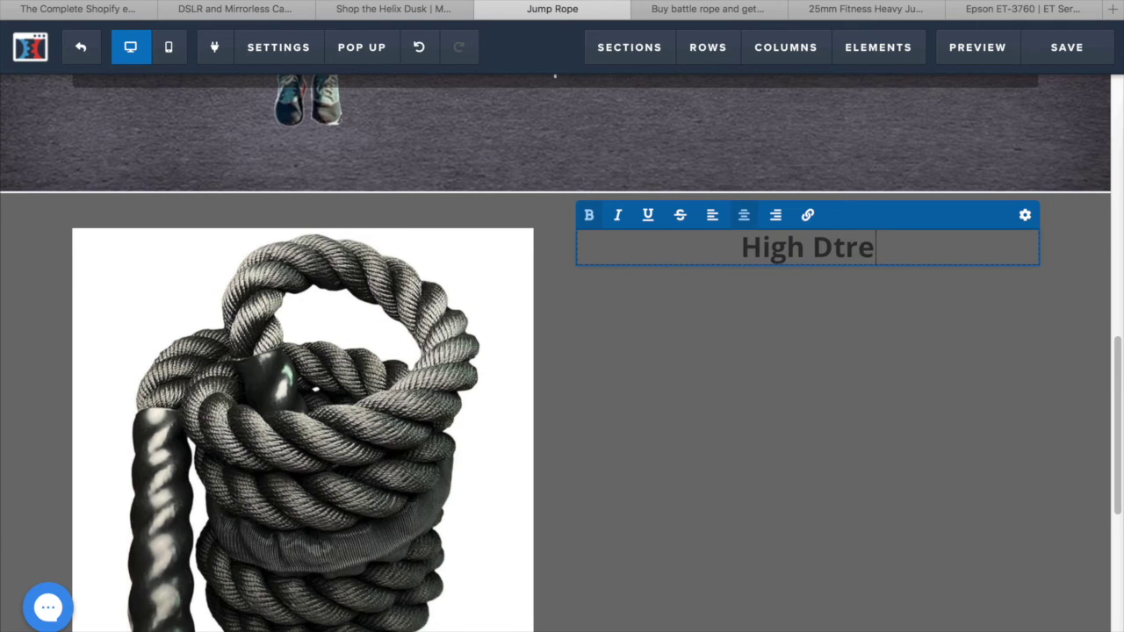
key(BackSpace)
key(BackSpace)
key(BackSpace)
key(BackSpace)
key(BackSpace)
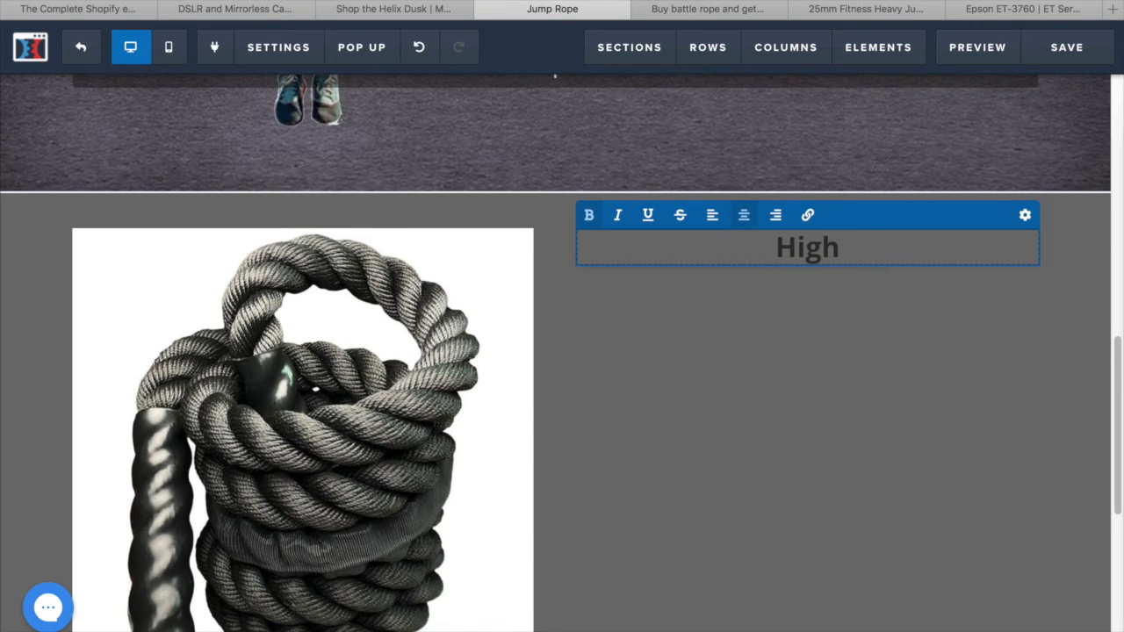
text(Streg)
text(nth )
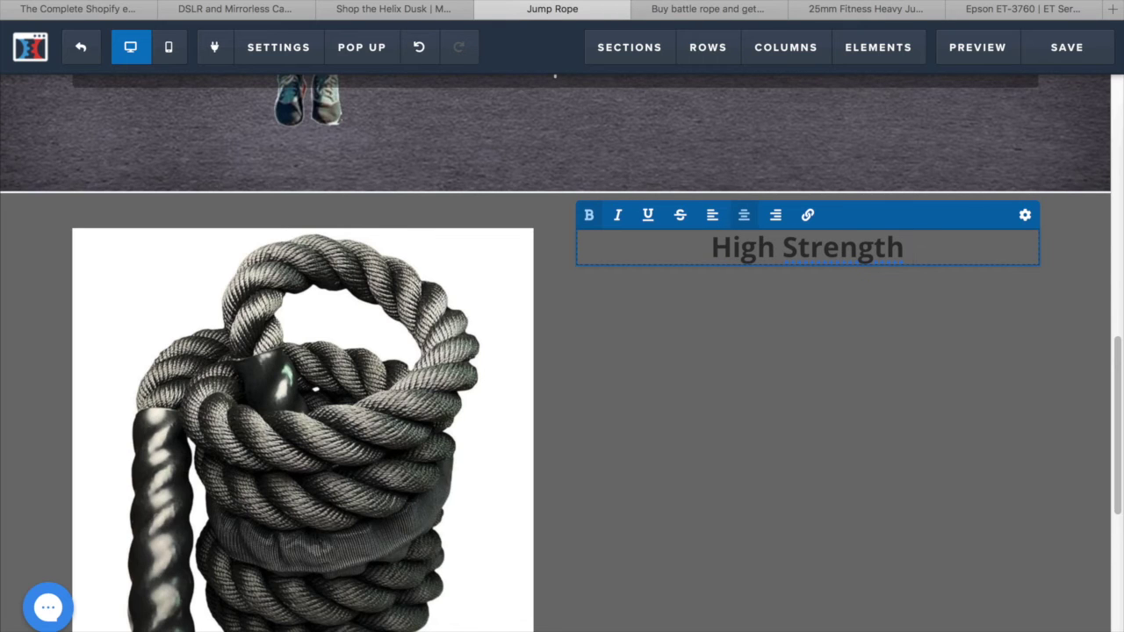
text(Polyester)
click(988, 295)
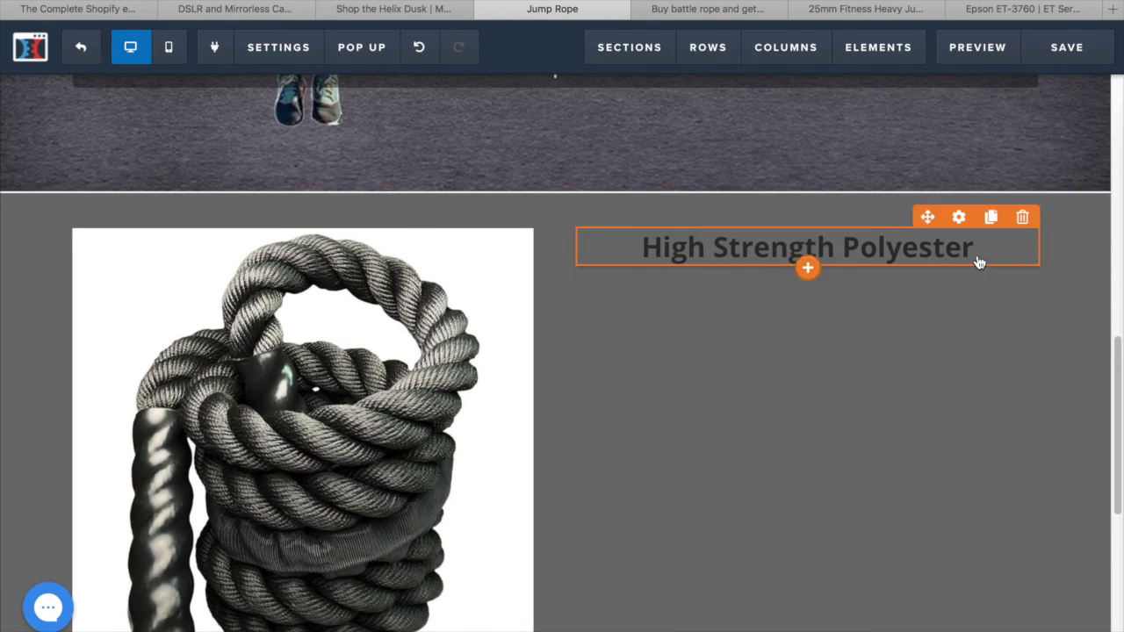
Make the "High Strength Polyester" headline's text white and slightly increase its font size
click(980, 262)
drag(978, 251, 582, 254)
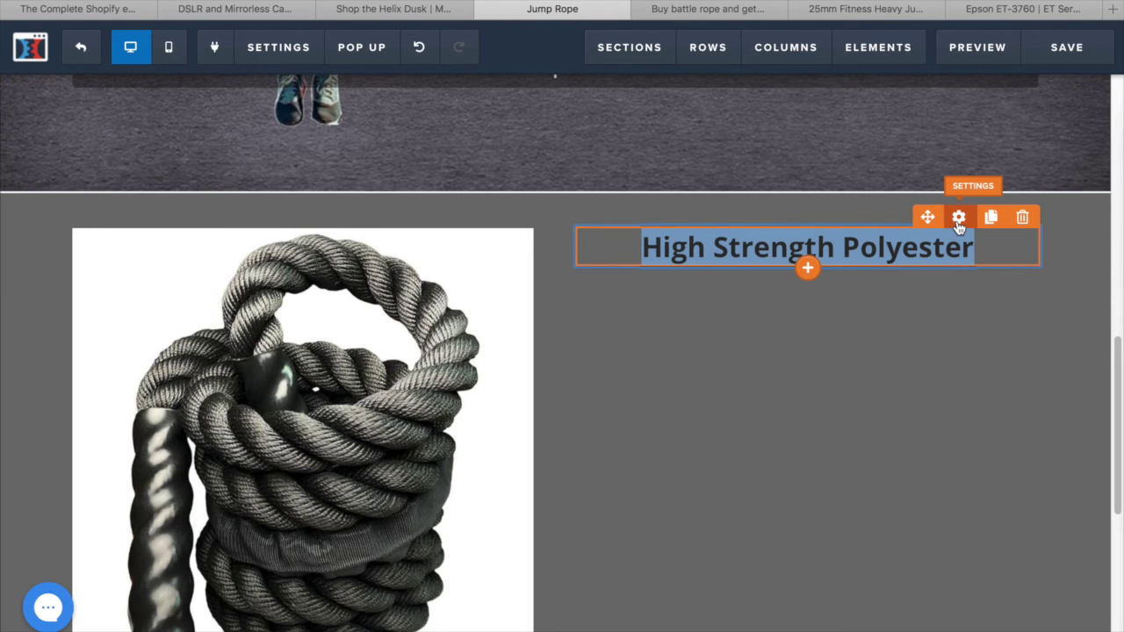
click(959, 218)
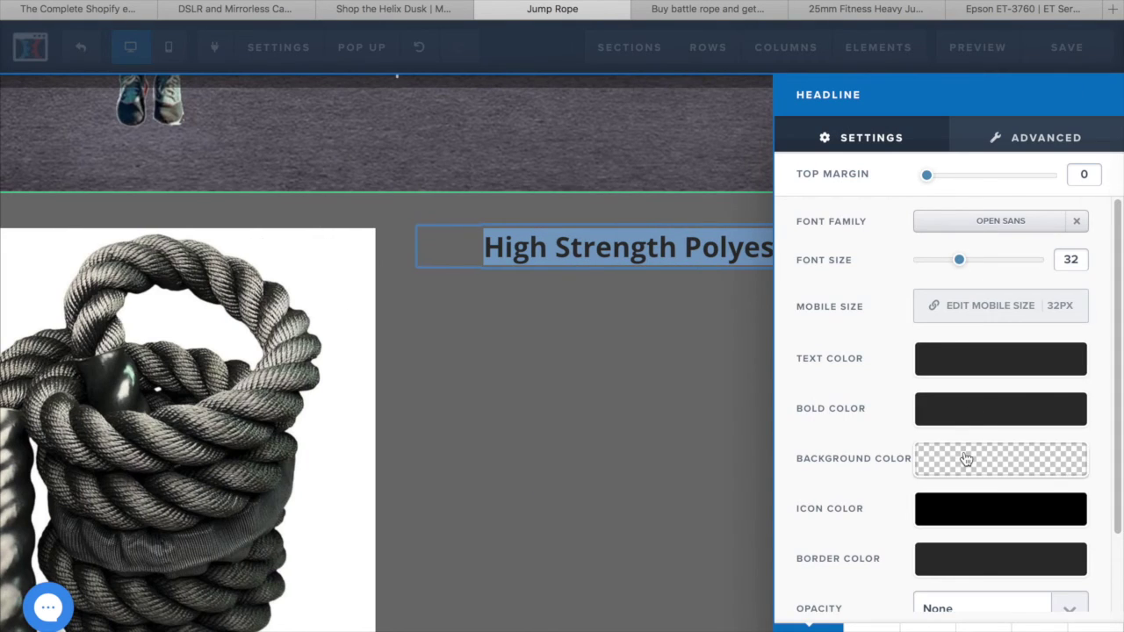
click(974, 360)
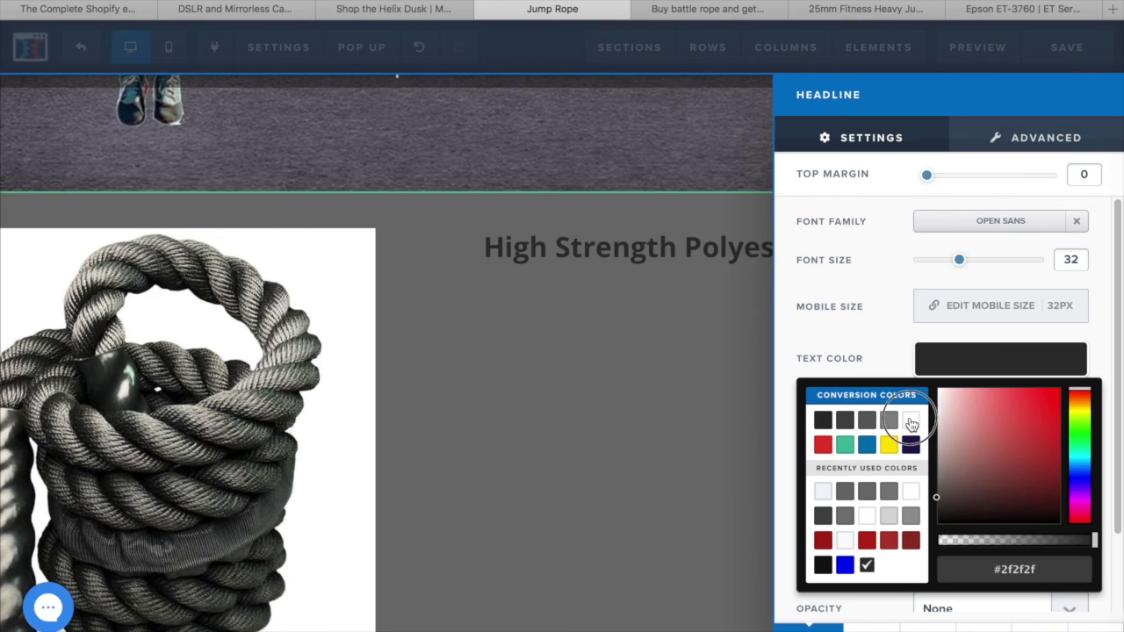
click(911, 420)
drag(959, 260, 969, 262)
click(687, 371)
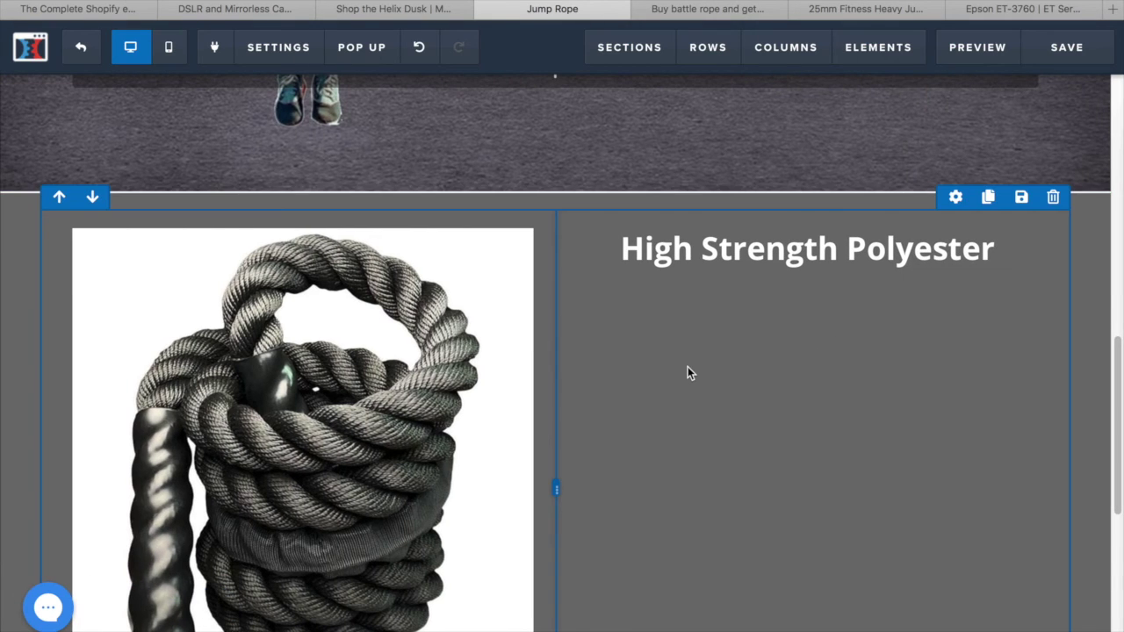
Add a headline to the empty left column of the three-column row with the text "Perfect Grip"
scroll(818, 288, down, 6)
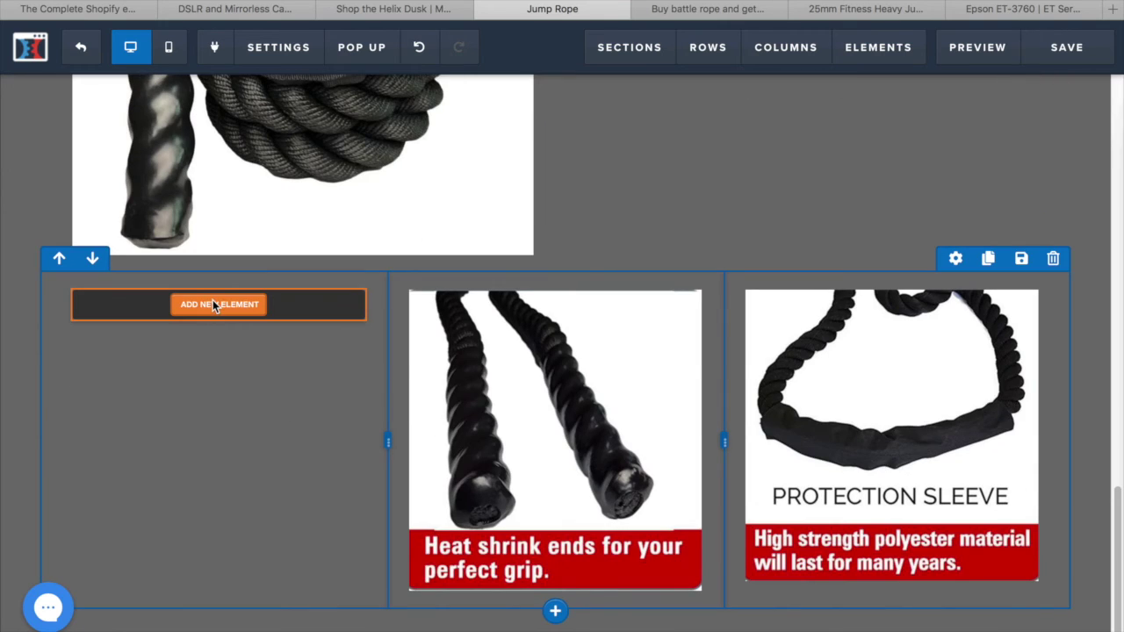
click(214, 305)
click(792, 191)
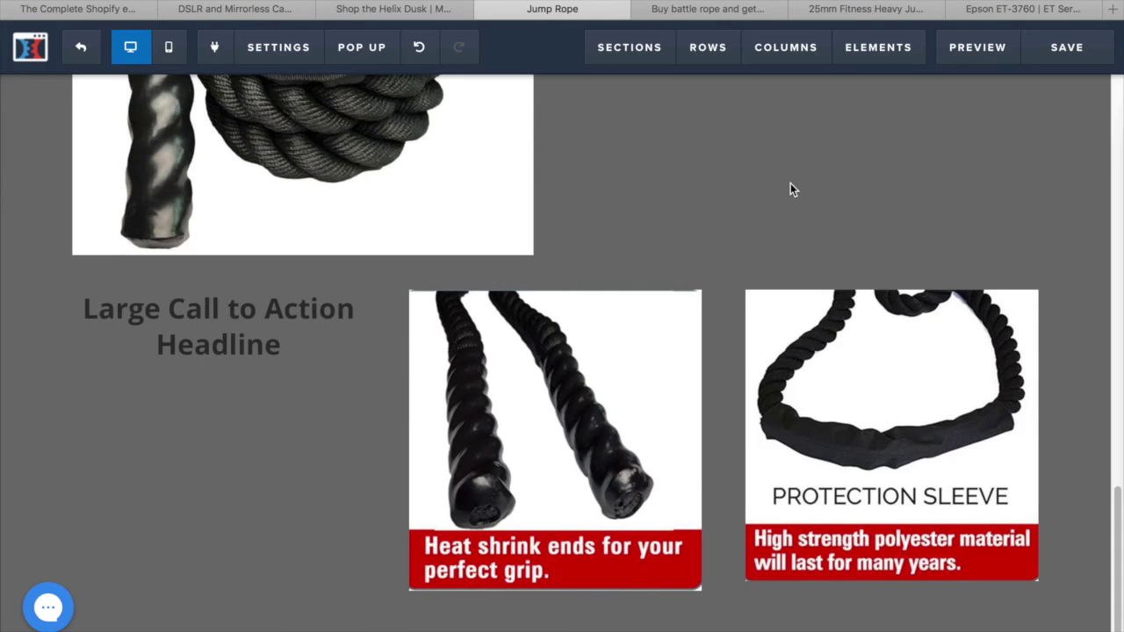
click(286, 351)
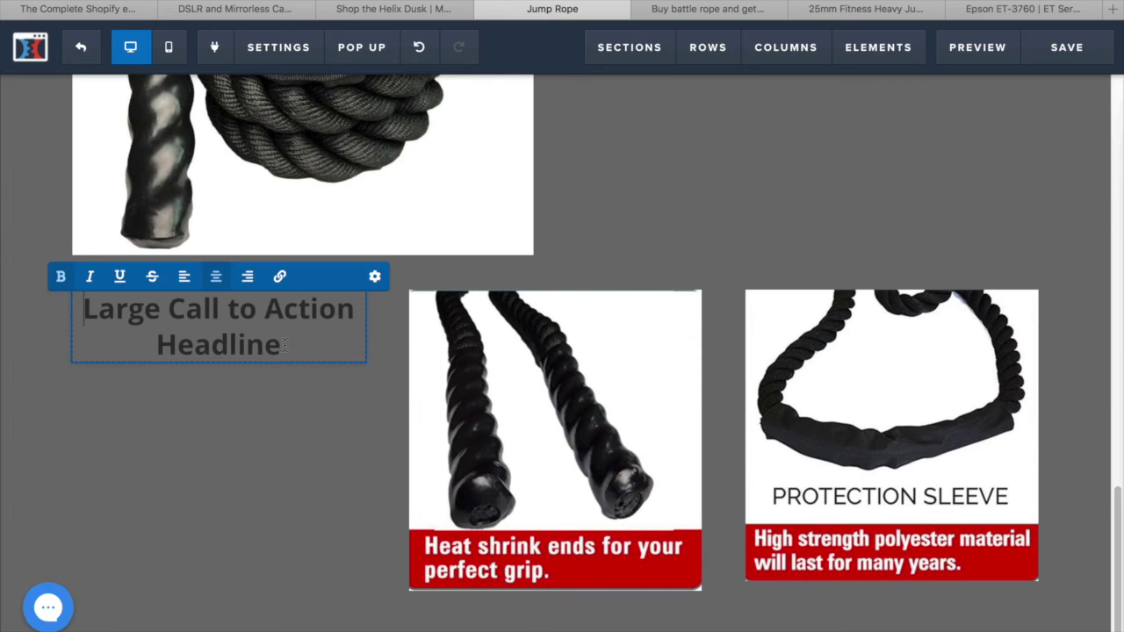
key(ctrl+a)
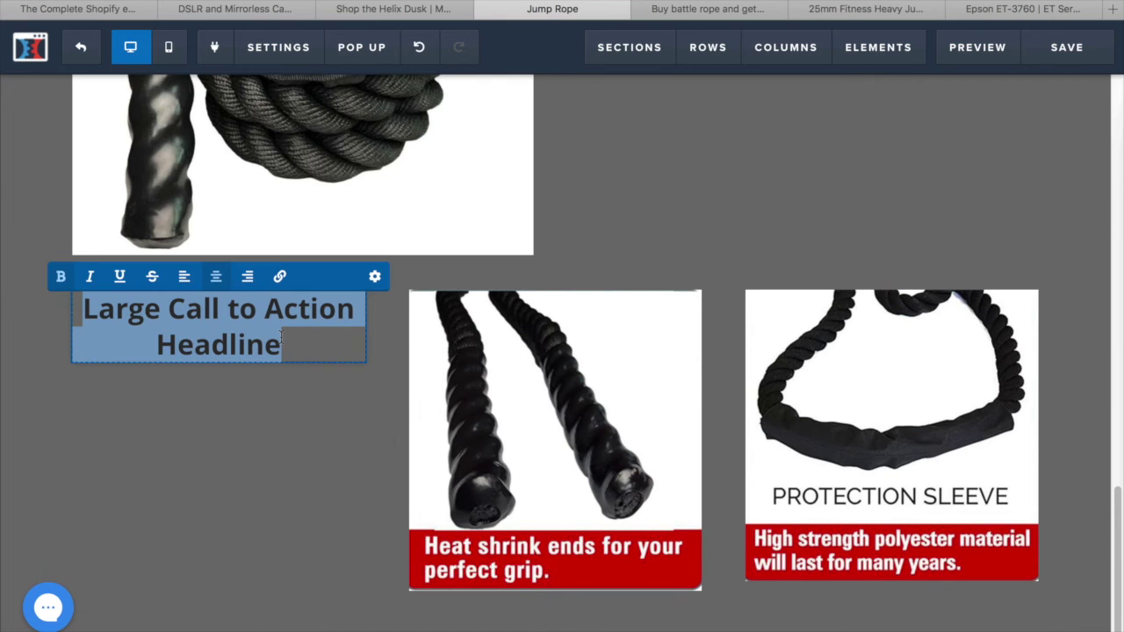
text(Perfect Grip)
scroll(318, 323, up, 1)
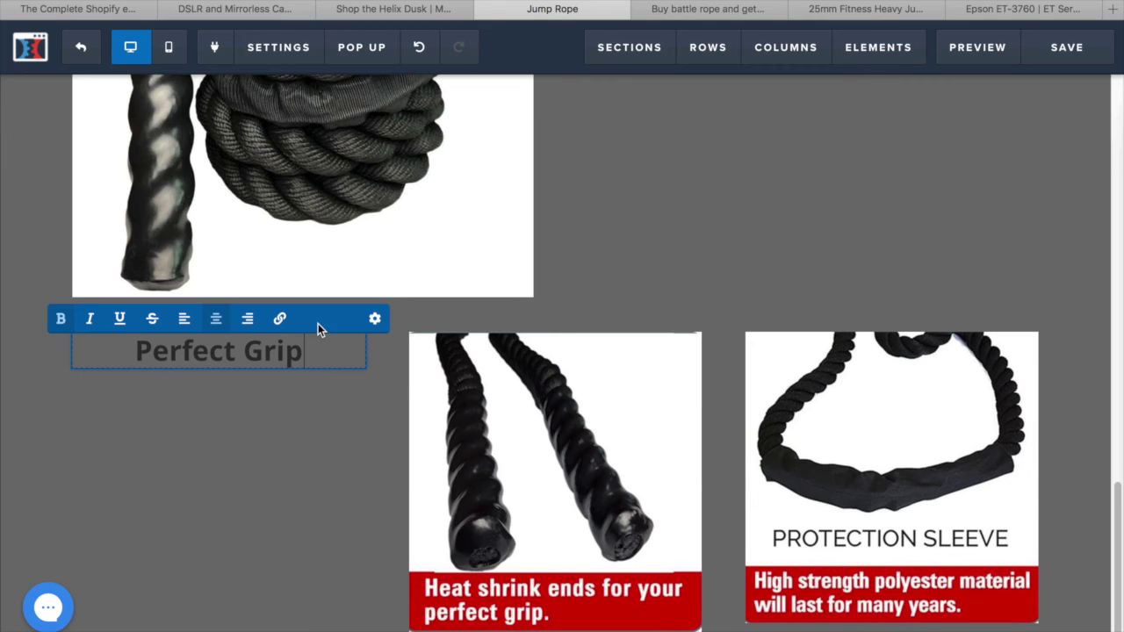
click(276, 420)
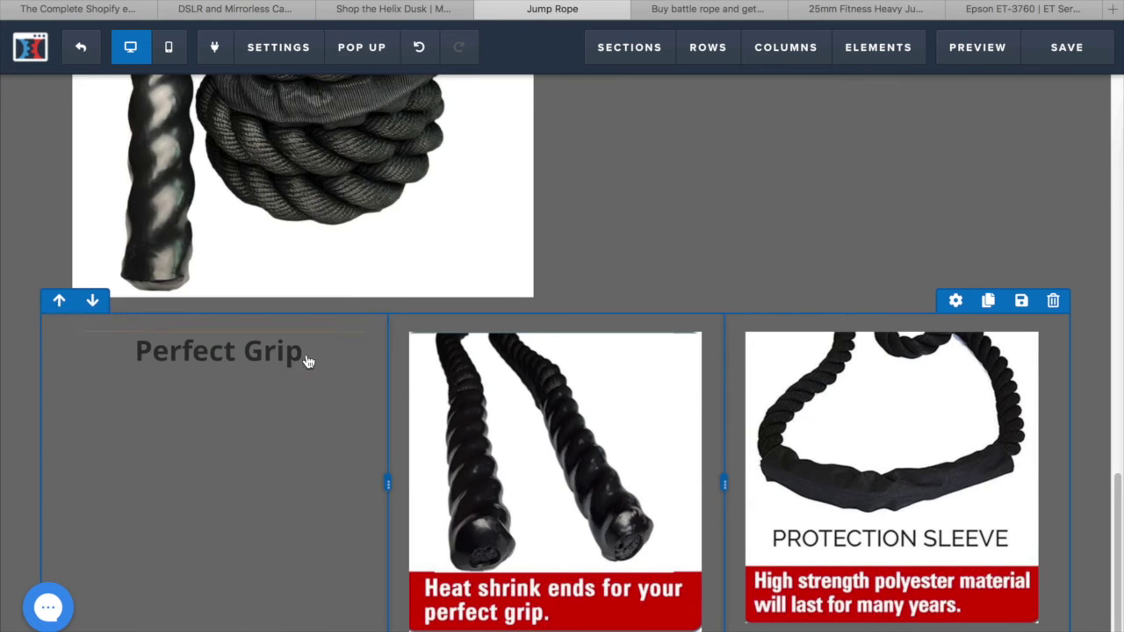
Set the "Perfect Grip" headline's text color to white (#ffffff) and its font size to 38
click(288, 322)
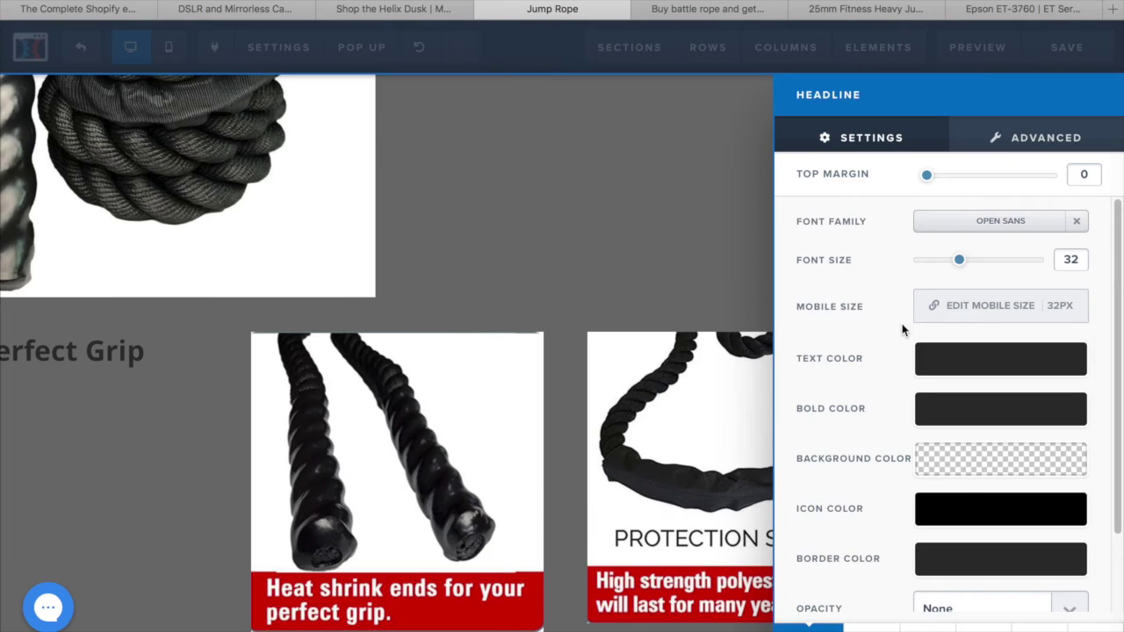
click(991, 368)
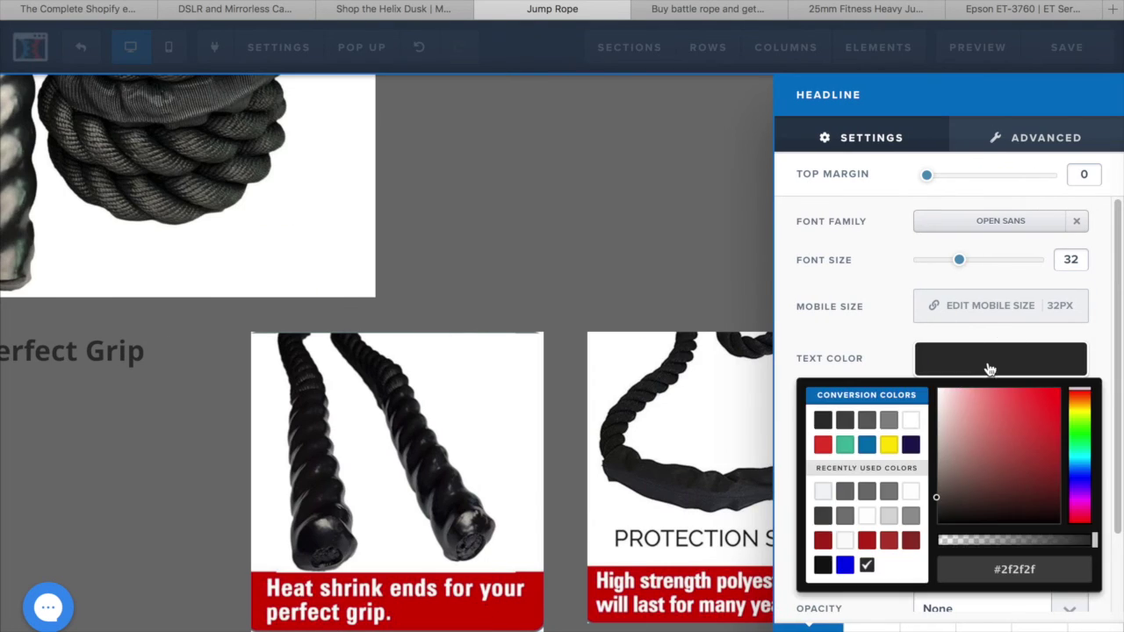
click(910, 422)
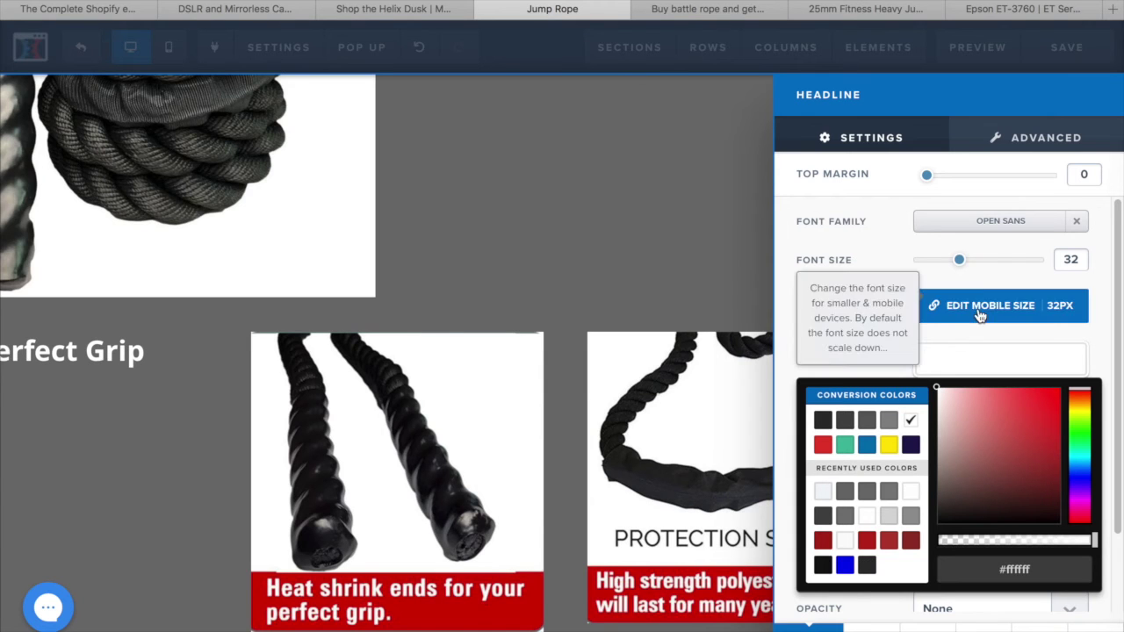
drag(962, 268, 973, 264)
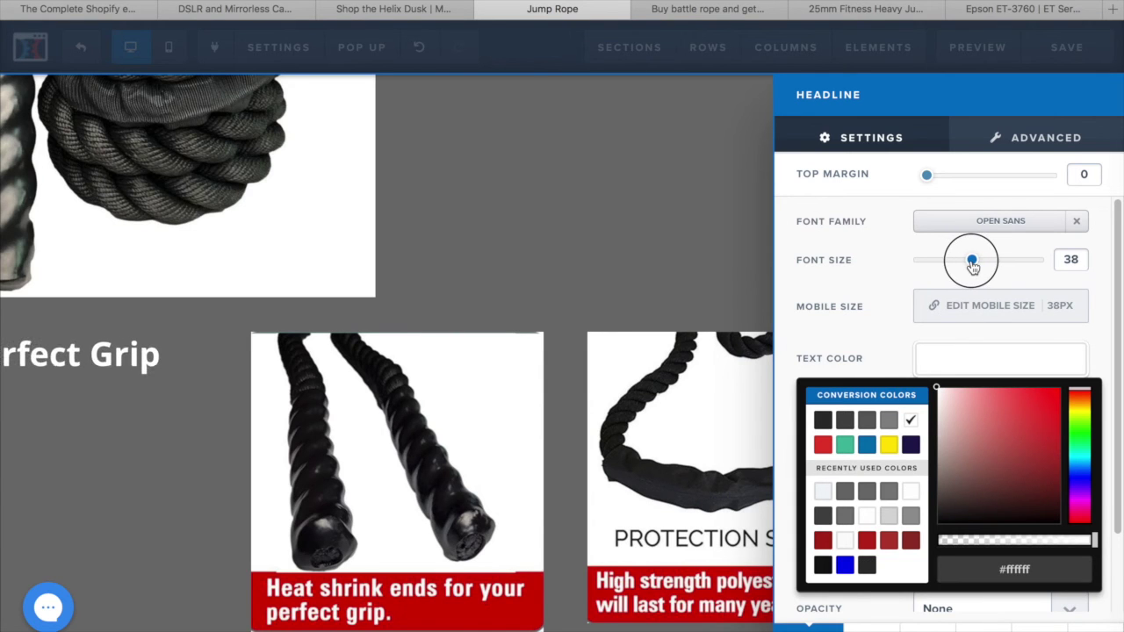
click(173, 477)
Add a paragraph element directly below the "High Strength Polyester" headline
scroll(509, 451, down, 1)
scroll(767, 363, up, 1)
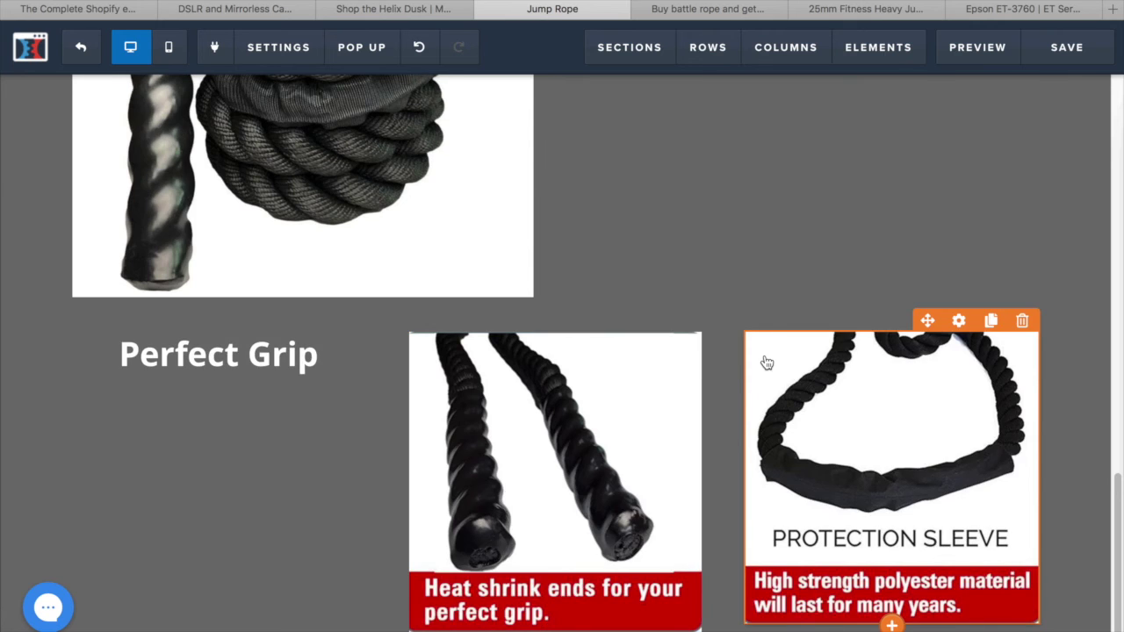
scroll(767, 363, up, 7)
scroll(765, 355, down, 4)
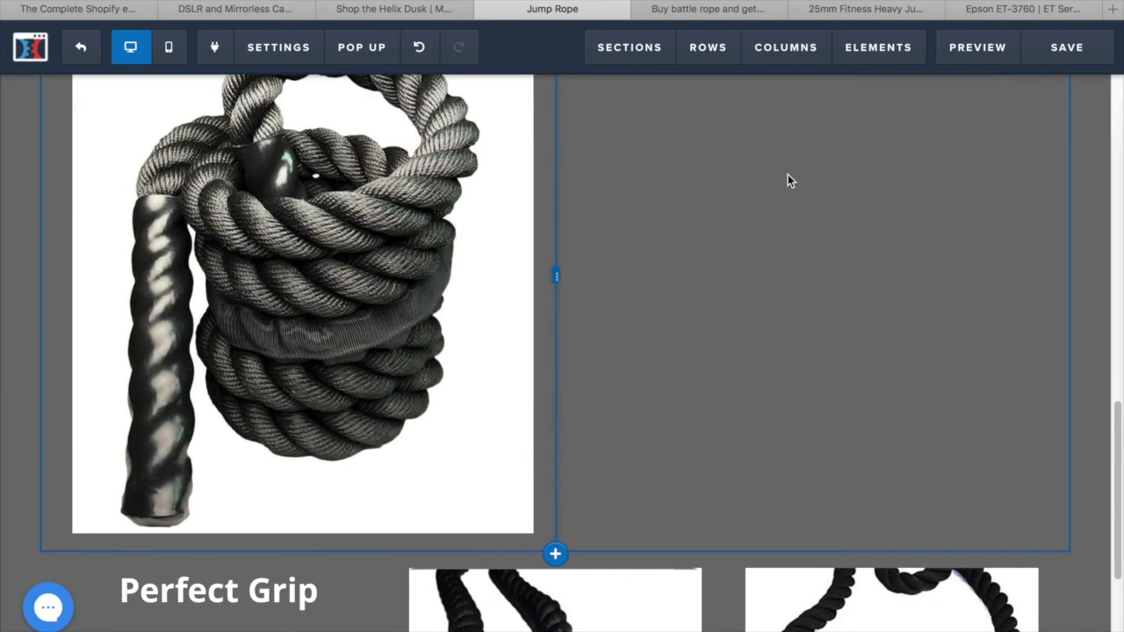
scroll(788, 180, up, 2)
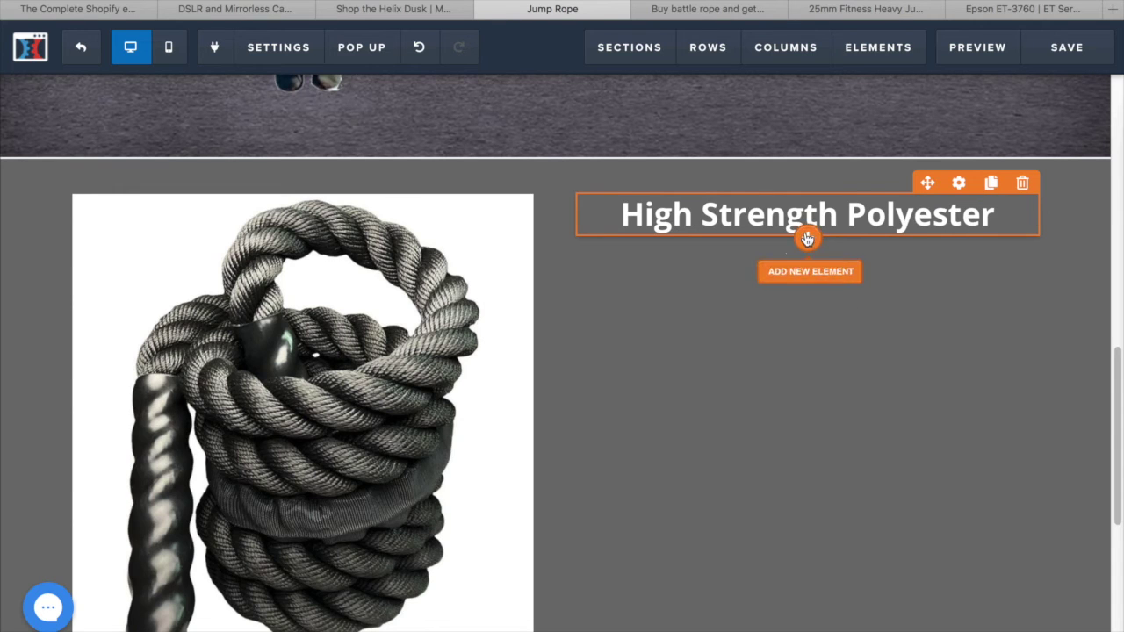
click(807, 237)
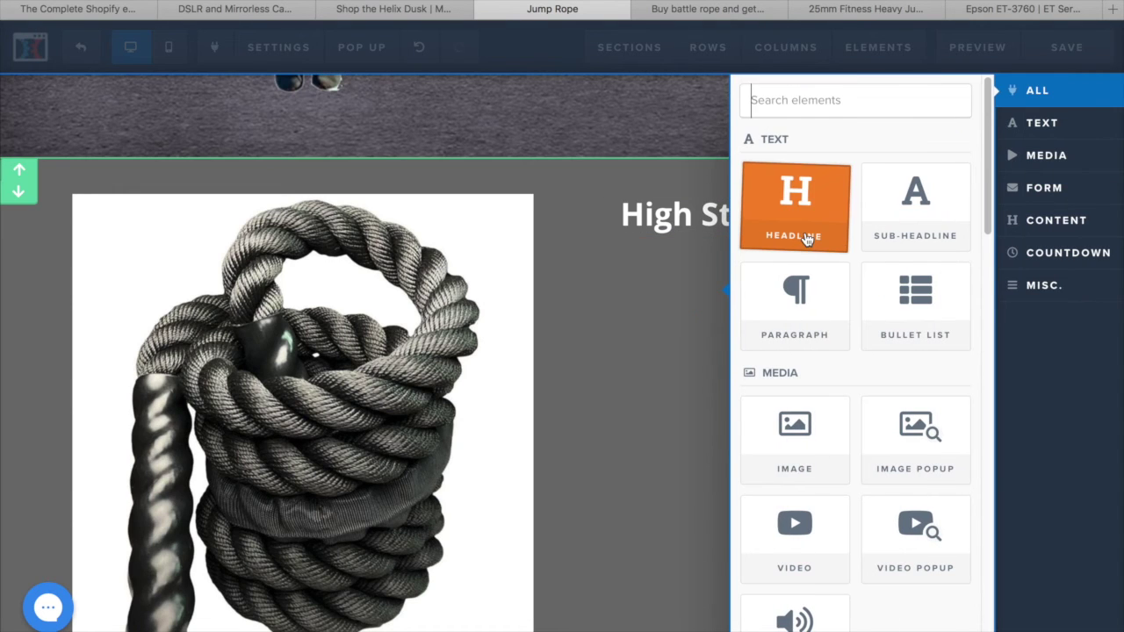
click(793, 314)
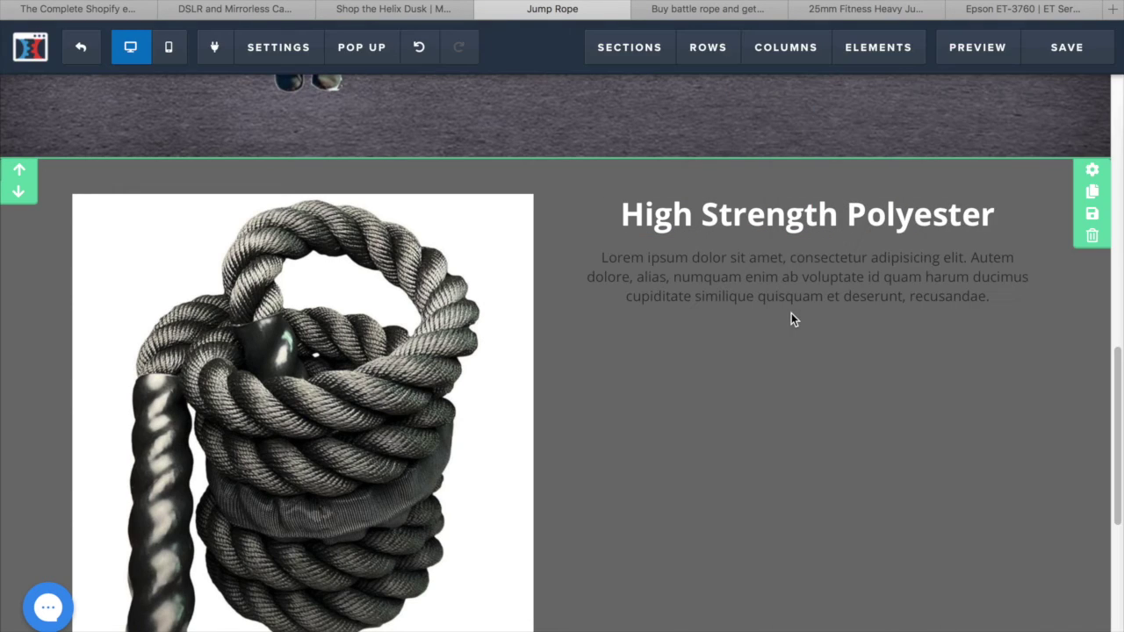
Replace the placeholder paragraph with "Get in shape by working out 15 minutes a day using this heavy duty jump rope"
click(998, 298)
key(ctrl+a)
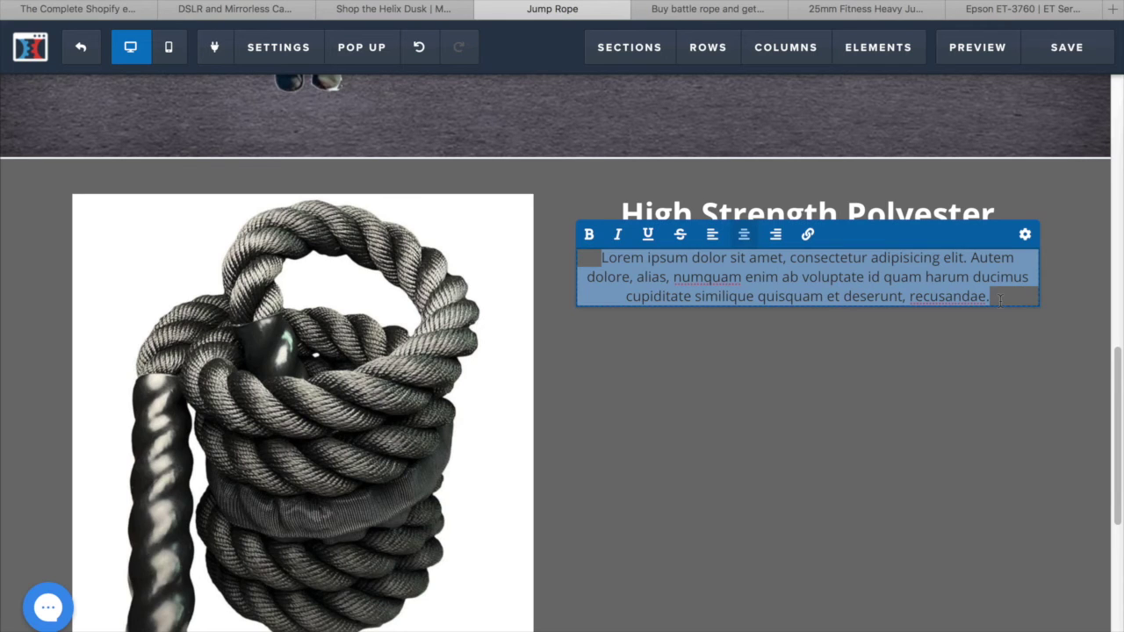
text(Get in sha)
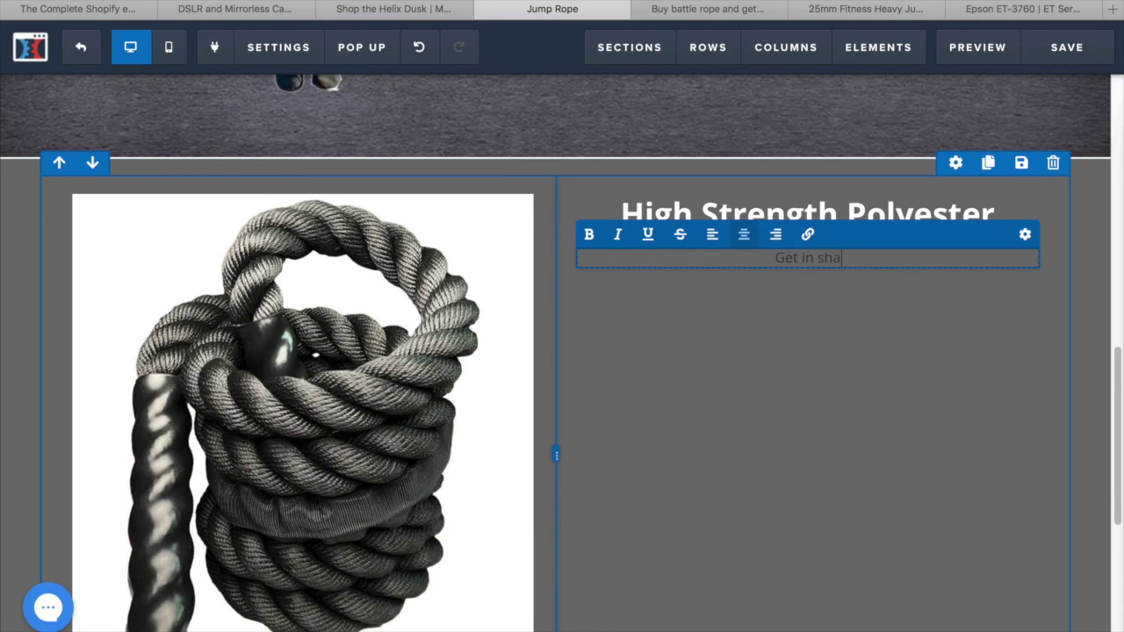
text(pe by working ou)
text(t )
text(15 minutes )
text(a day u)
text(sing th)
text(is evy)
key(BackSpace)
key(BackSpace)
key(BackSpace)
text(hea)
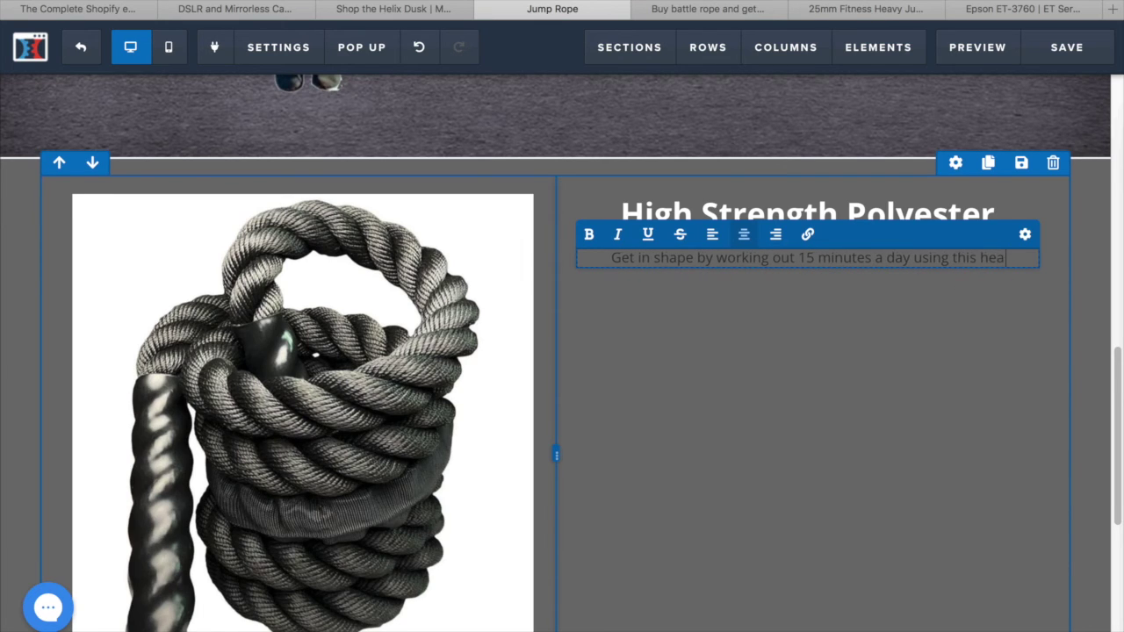
text(vy d)
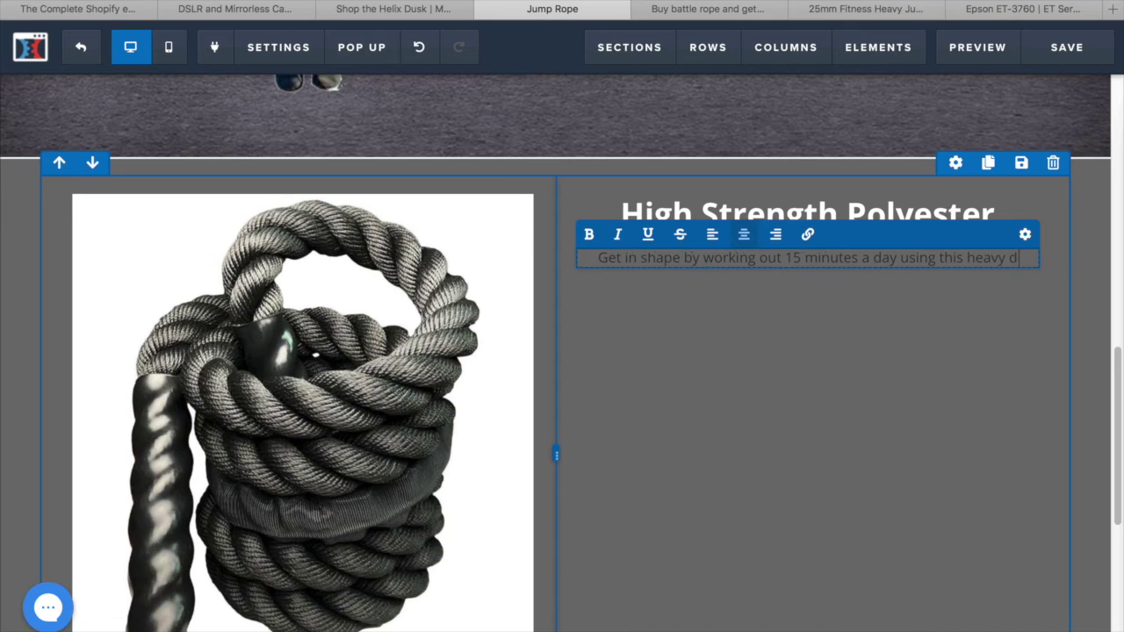
text(uty jump rope)
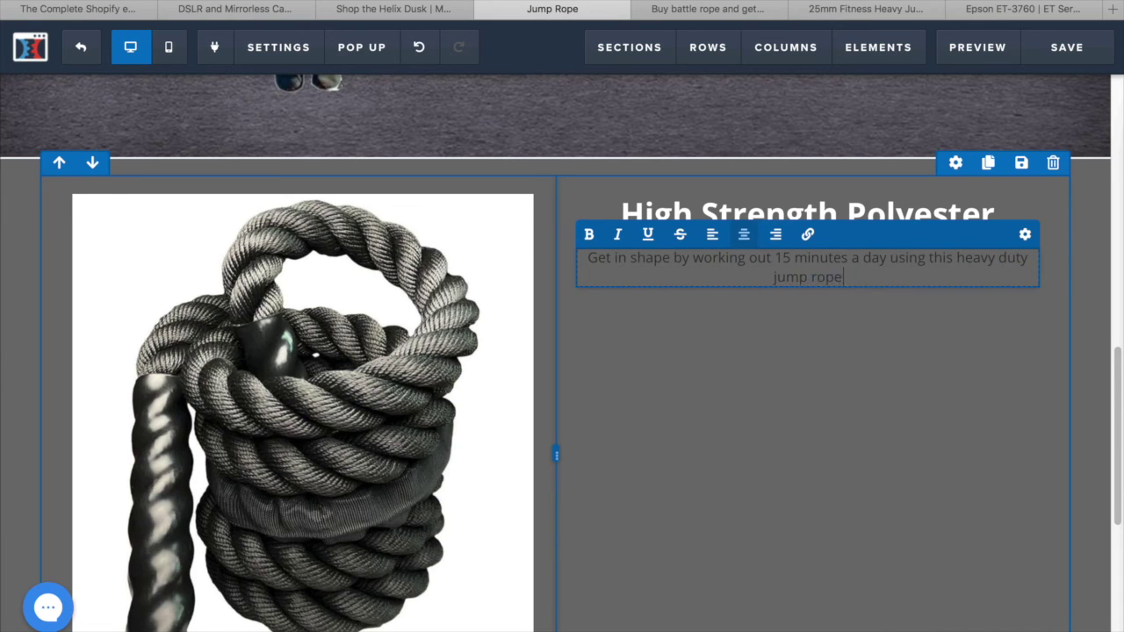
click(881, 304)
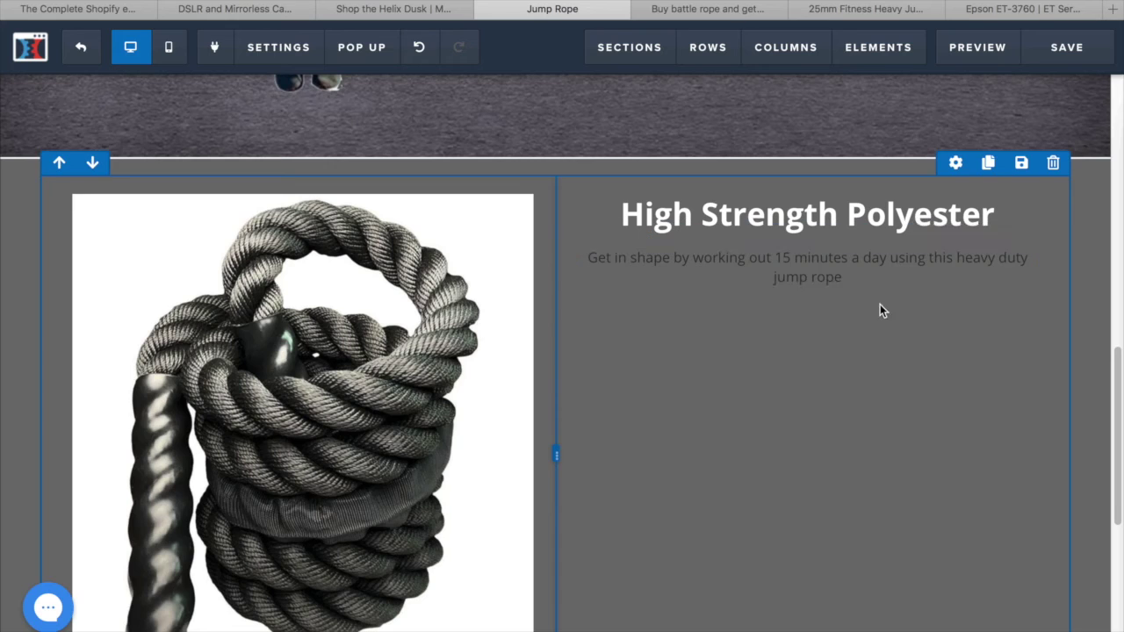
Style the "Get in shape" paragraph with white text, font size 26 and the Patua One font
click(957, 237)
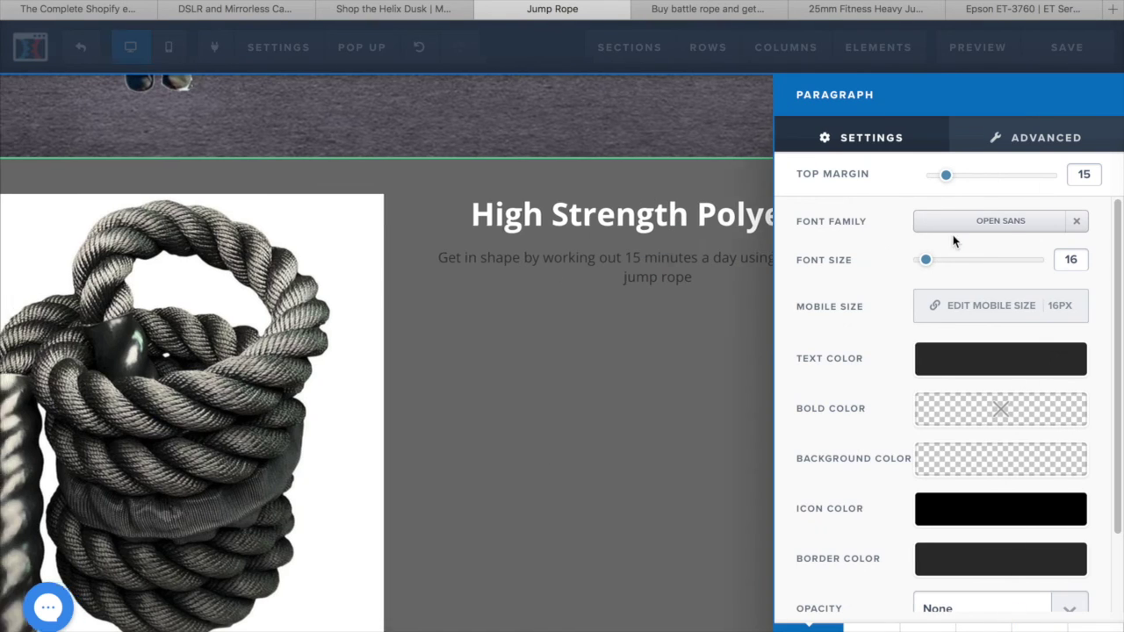
click(921, 370)
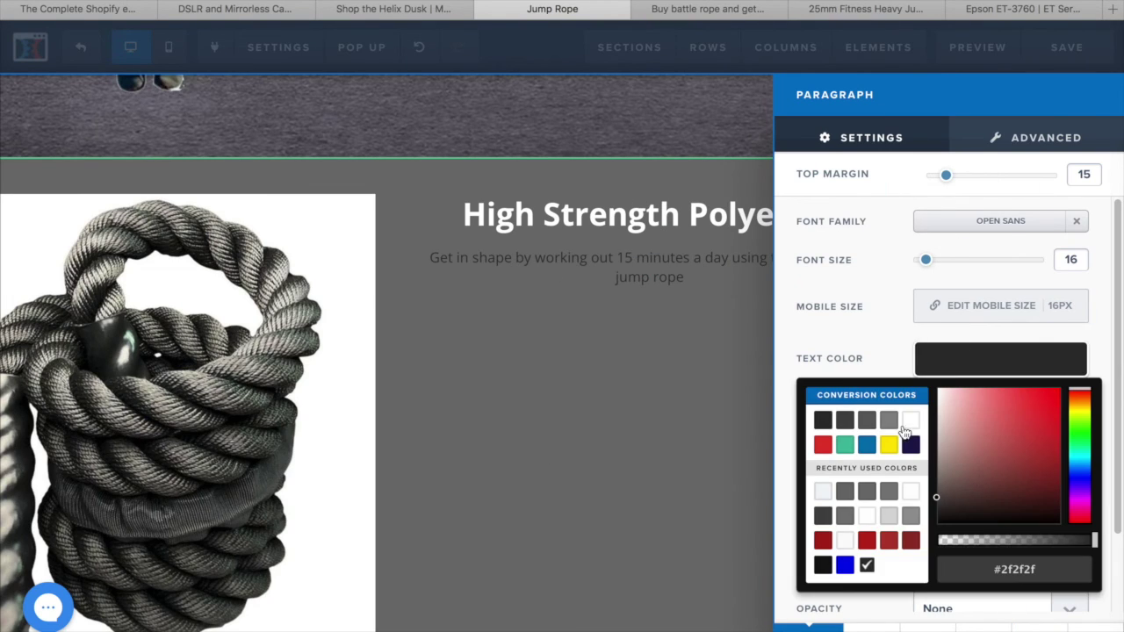
click(909, 422)
drag(927, 266, 947, 261)
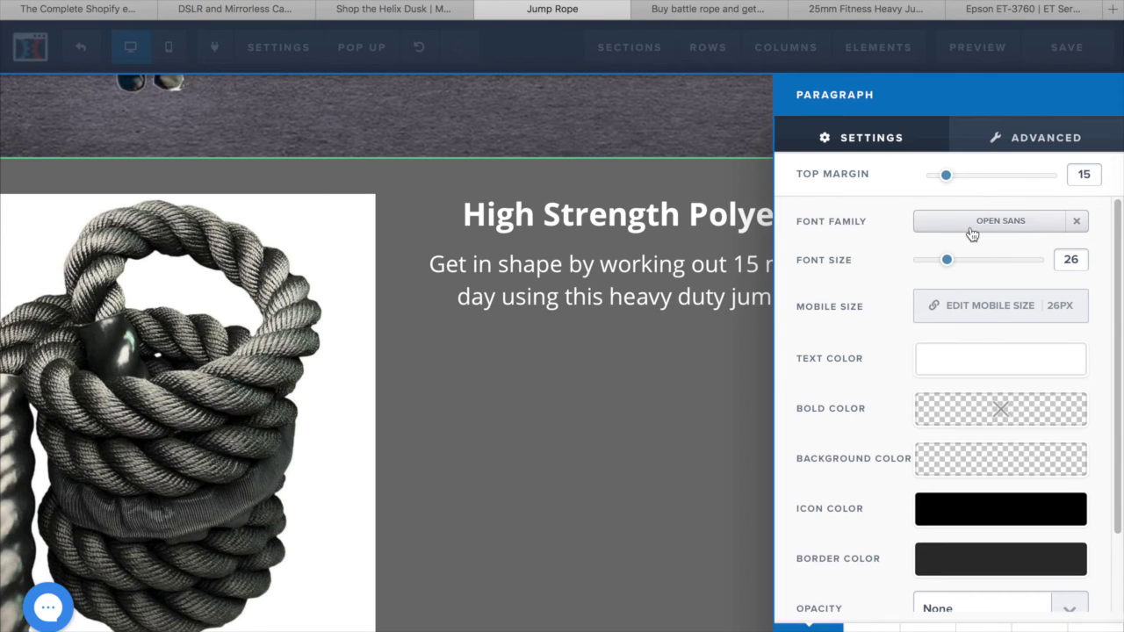
click(974, 227)
click(820, 239)
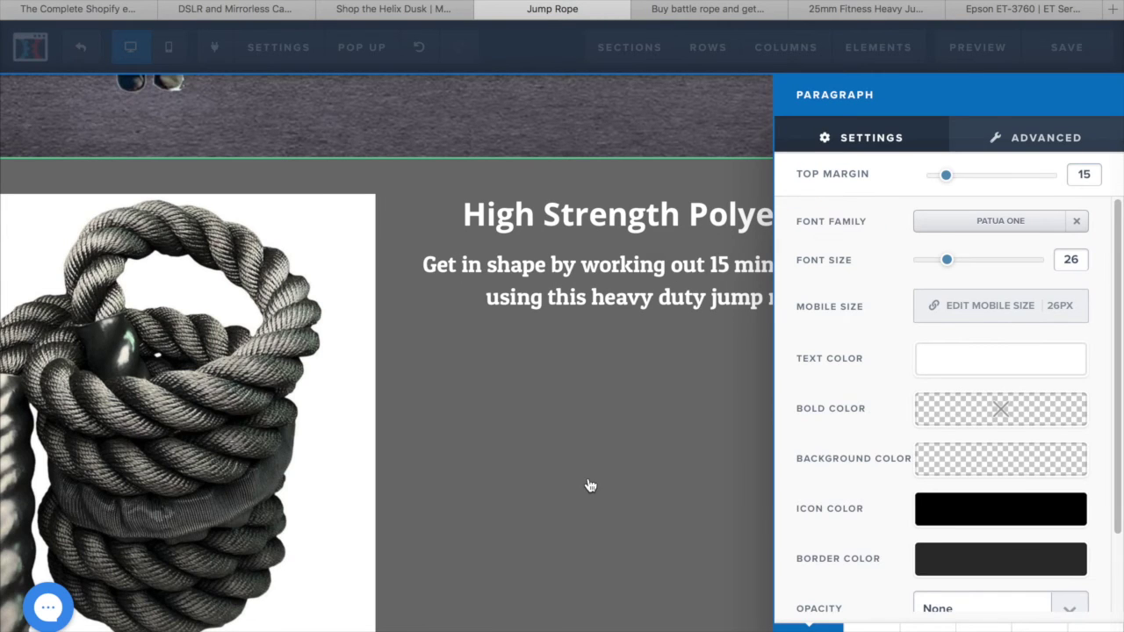
click(590, 479)
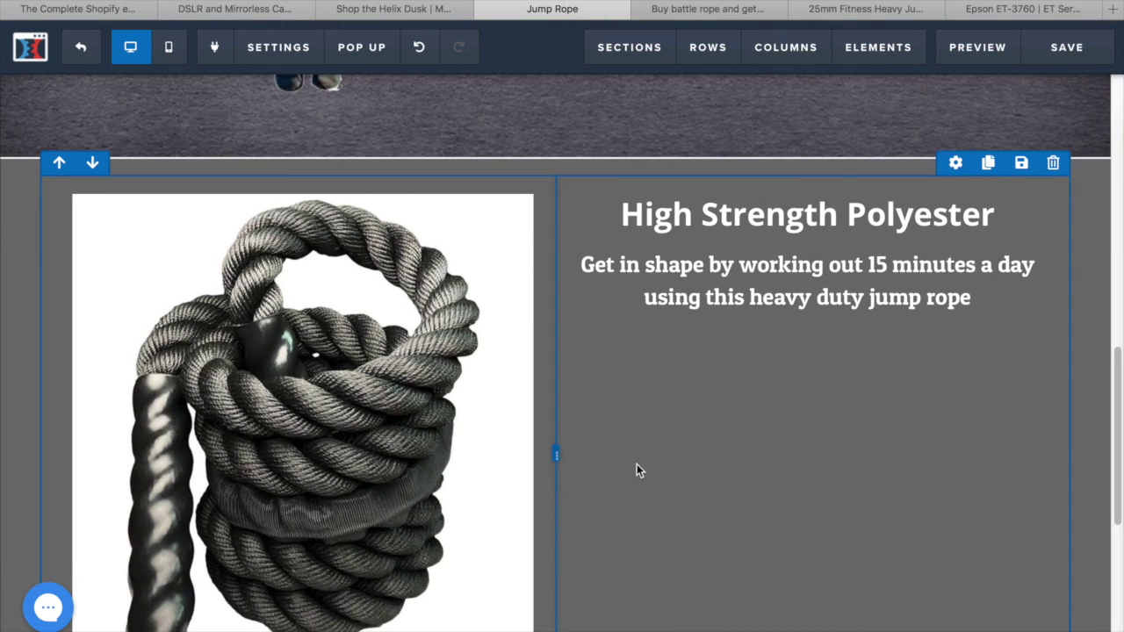
Set the top margin of the "Get in shape" paragraph to 100
scroll(918, 437, down, 5)
scroll(919, 437, up, 10)
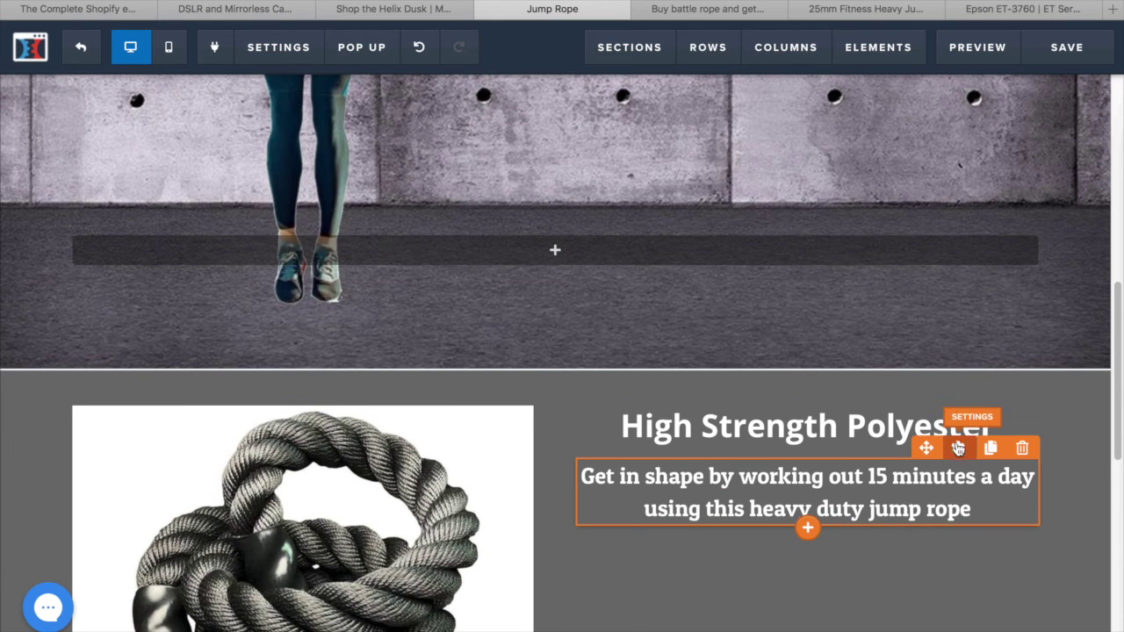
click(960, 449)
drag(944, 176, 1065, 215)
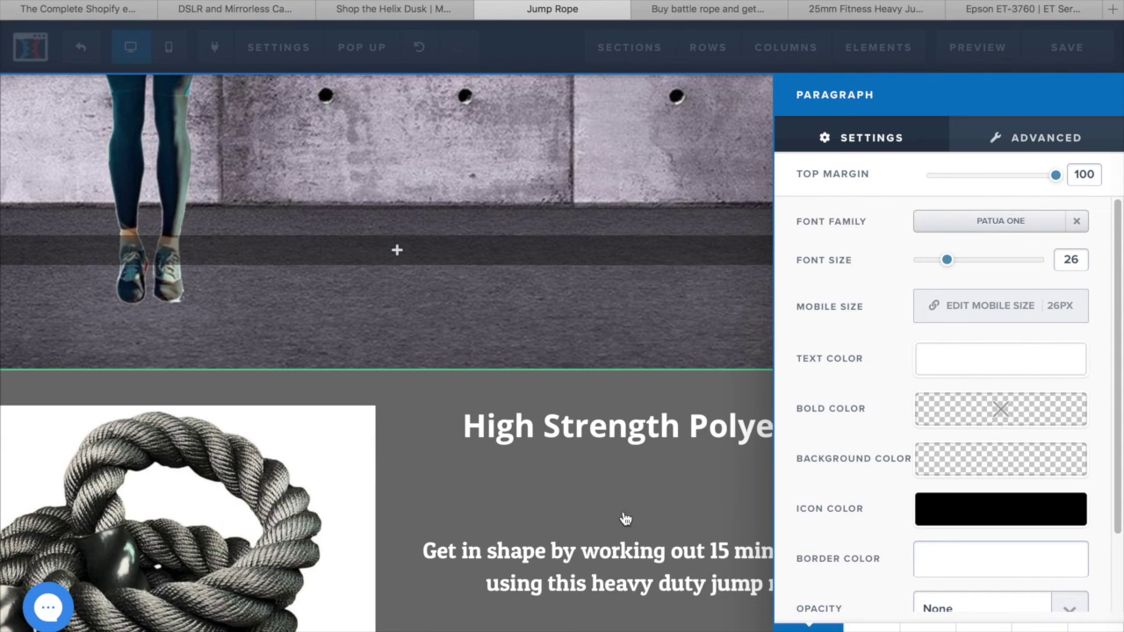
click(574, 466)
Add two full-width sections below the gray product section at the end of the page
scroll(575, 470, down, 5)
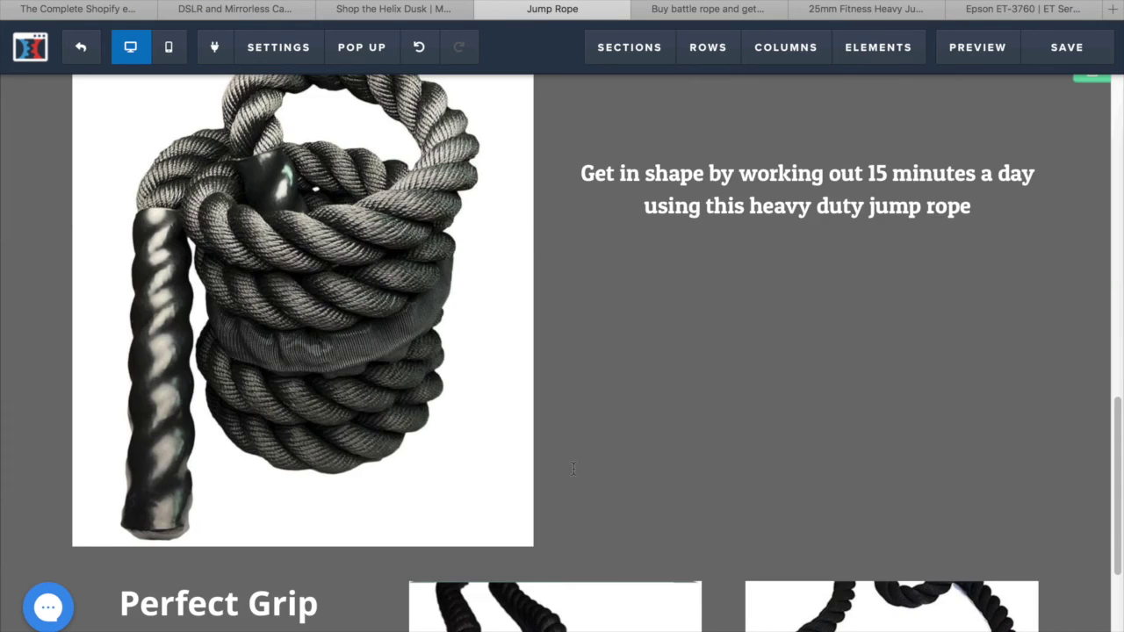
scroll(574, 474, down, 4)
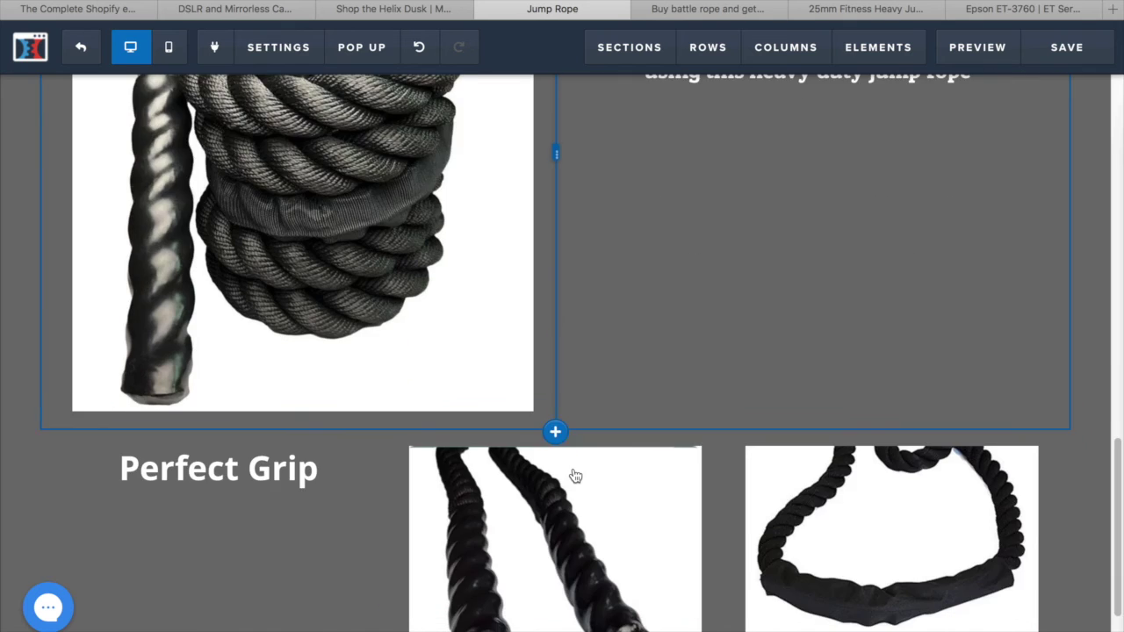
scroll(730, 280, up, 1)
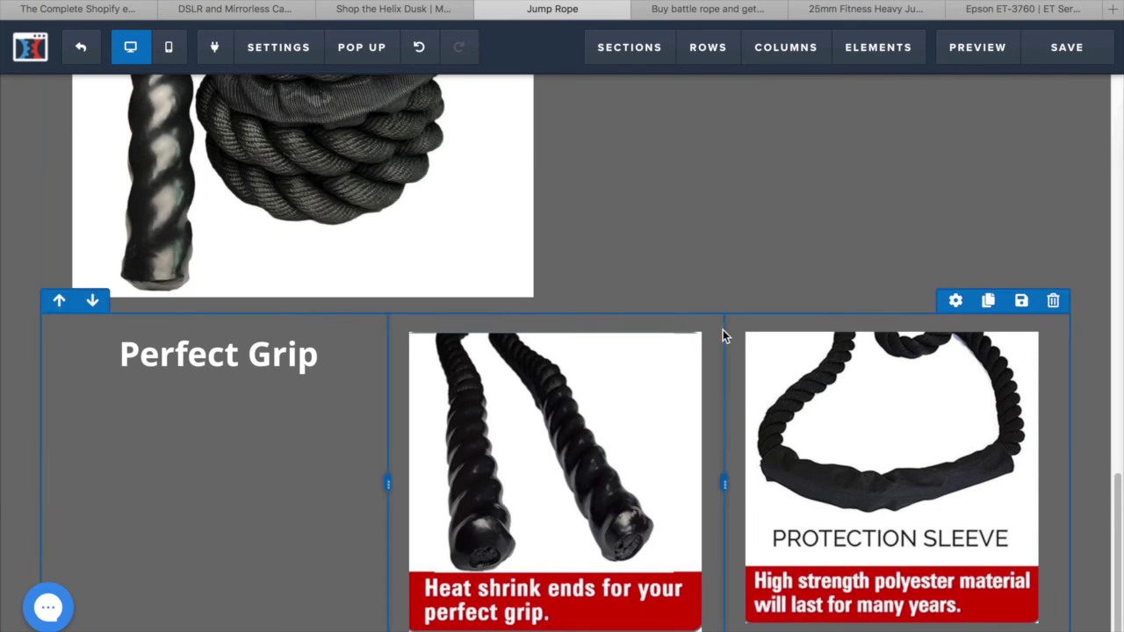
scroll(579, 553, down, 1)
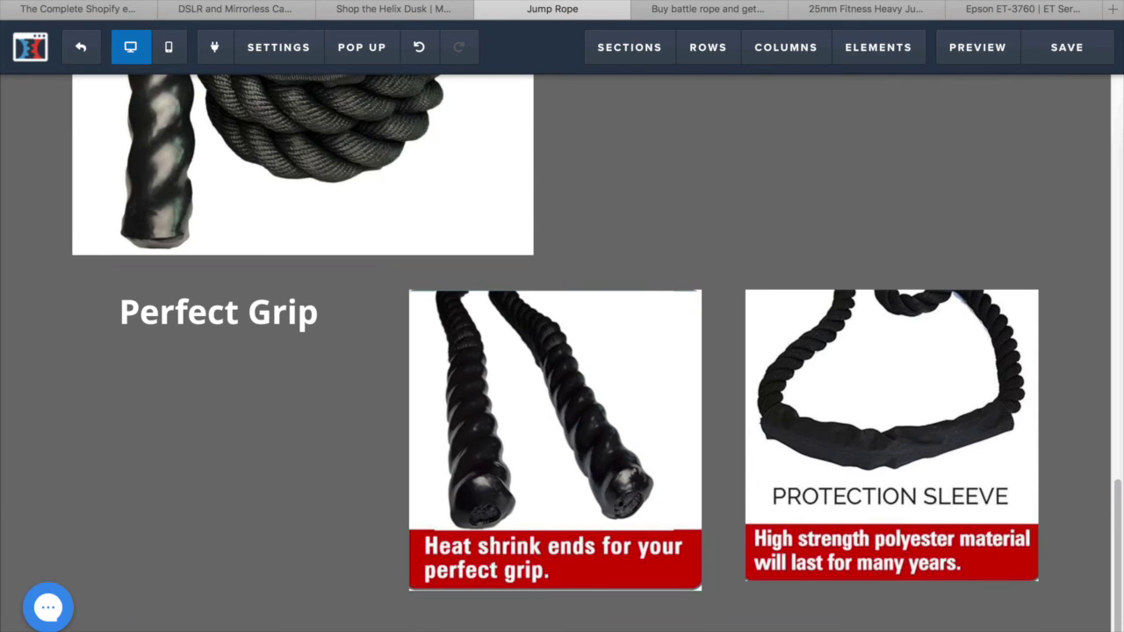
click(630, 47)
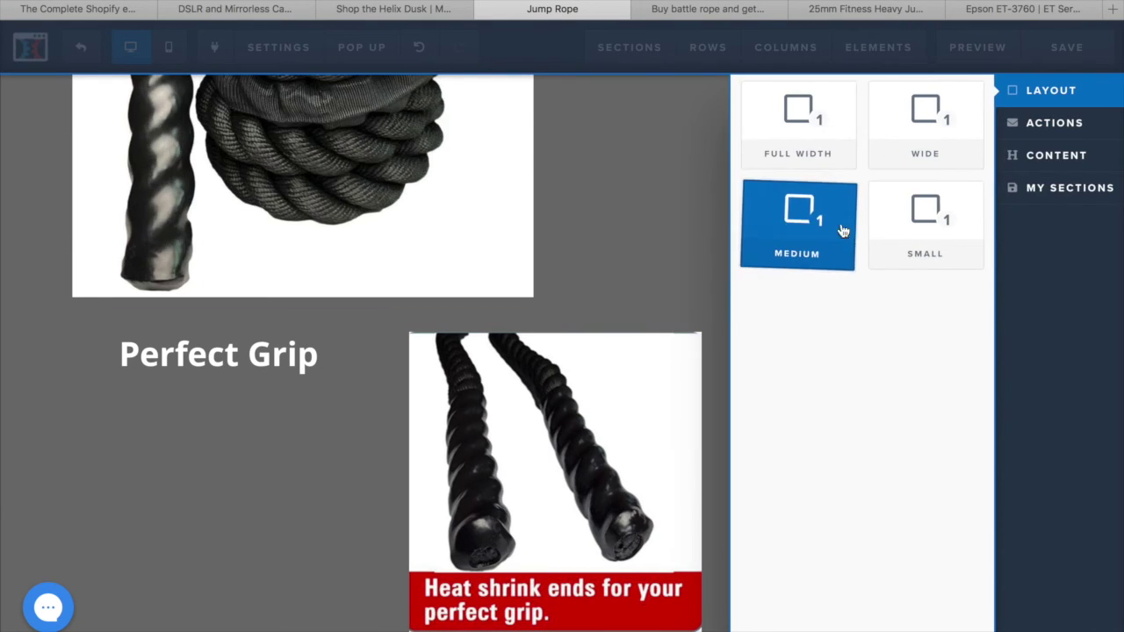
click(823, 124)
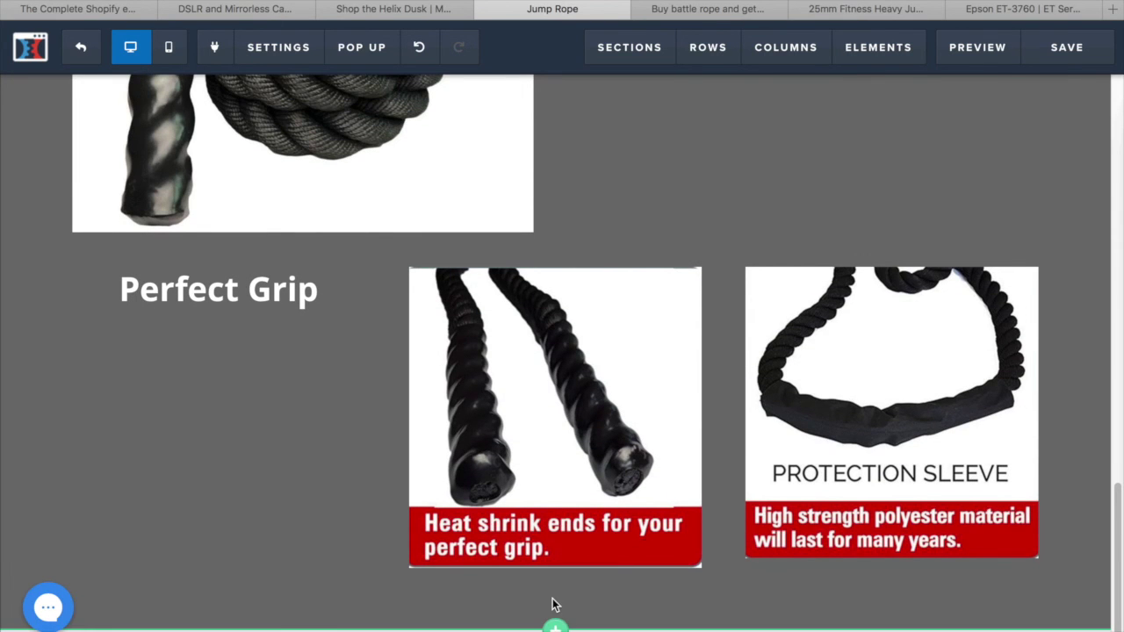
click(556, 627)
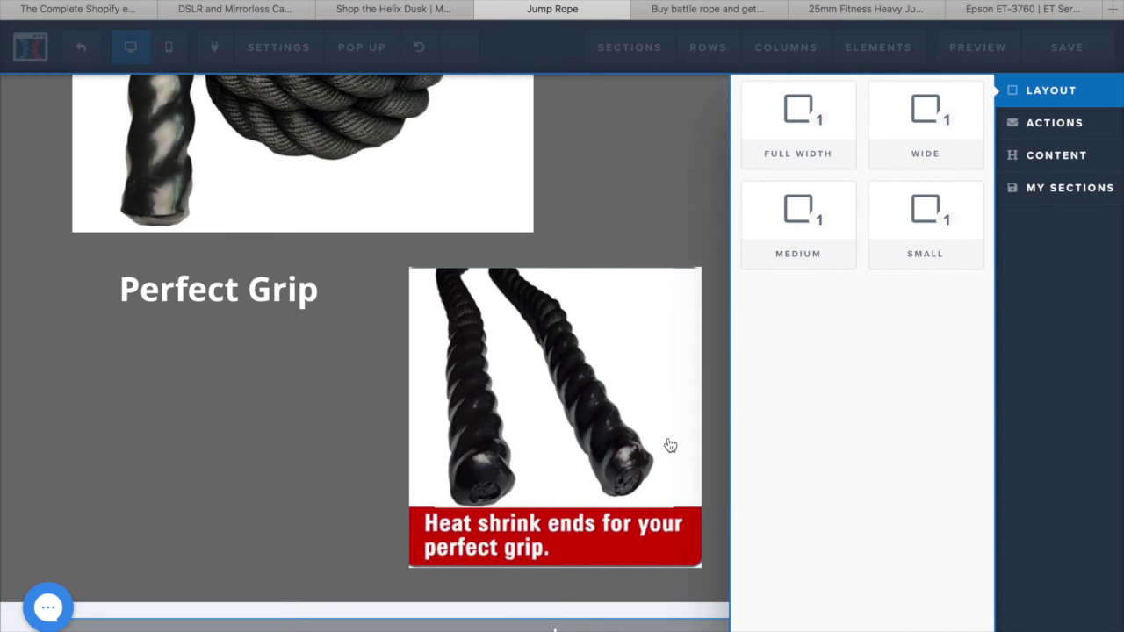
click(777, 123)
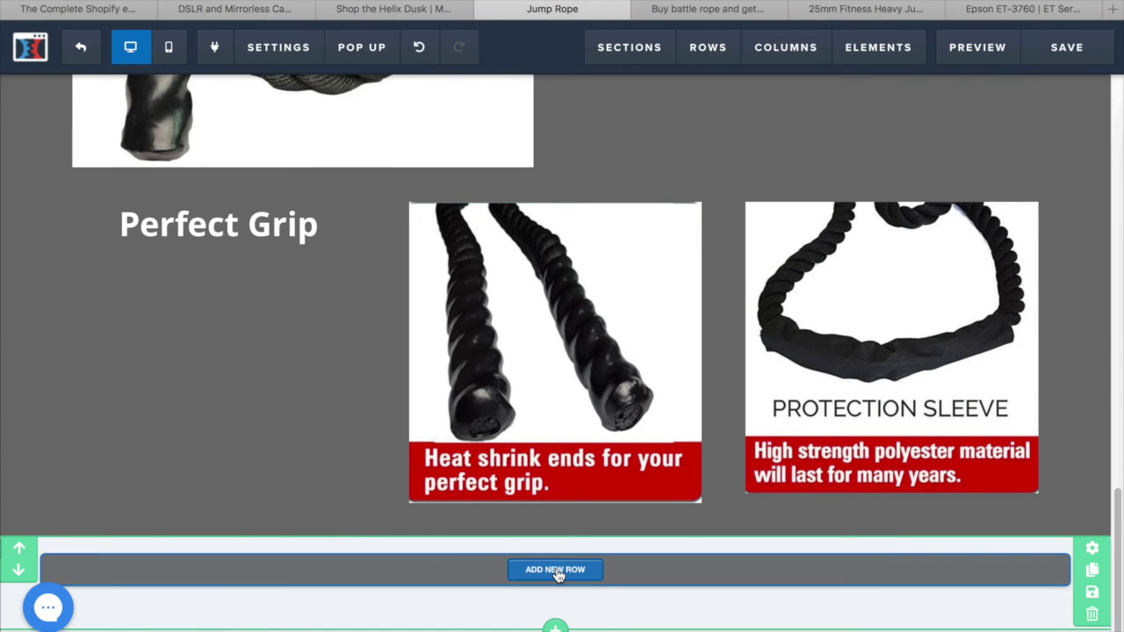
Insert a one-column row containing a headline element in the new section directly below the gray one
click(557, 569)
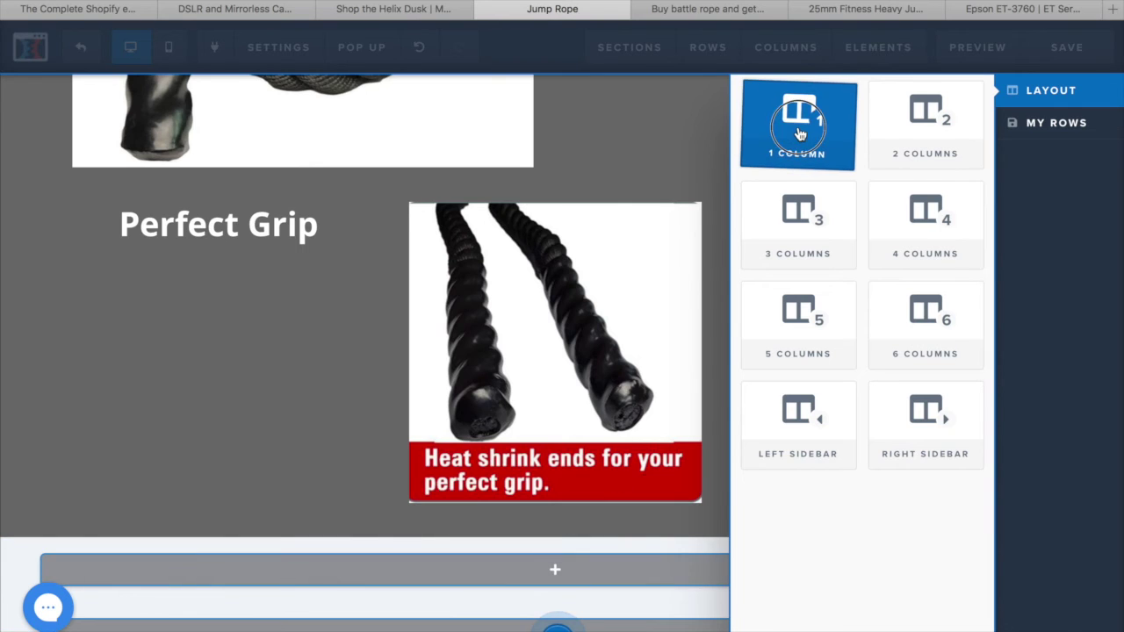
click(798, 126)
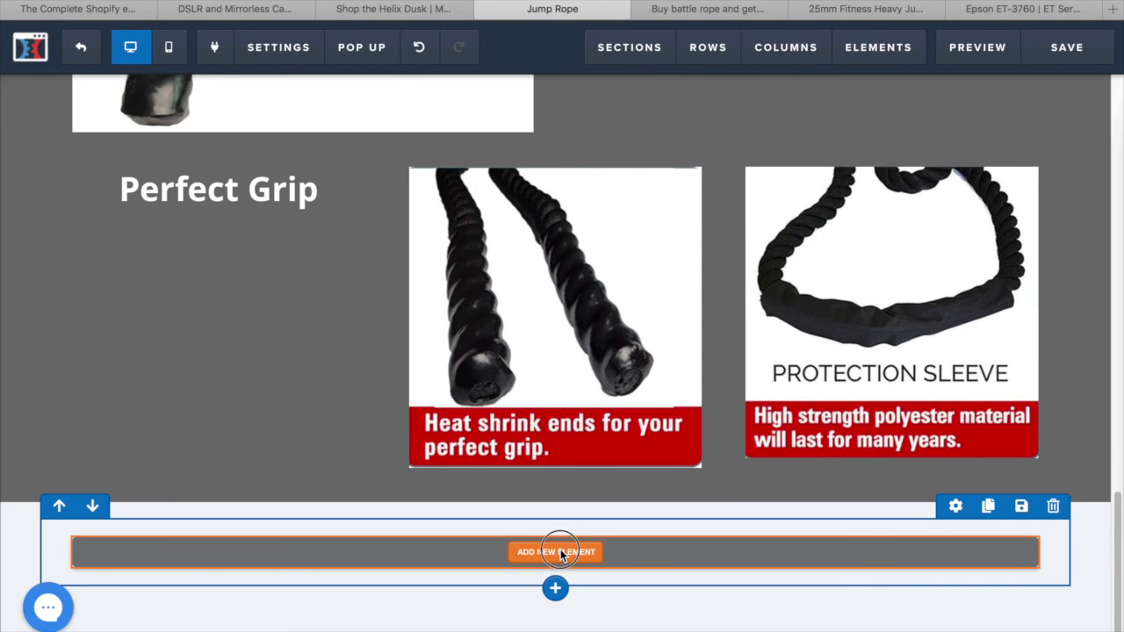
click(557, 551)
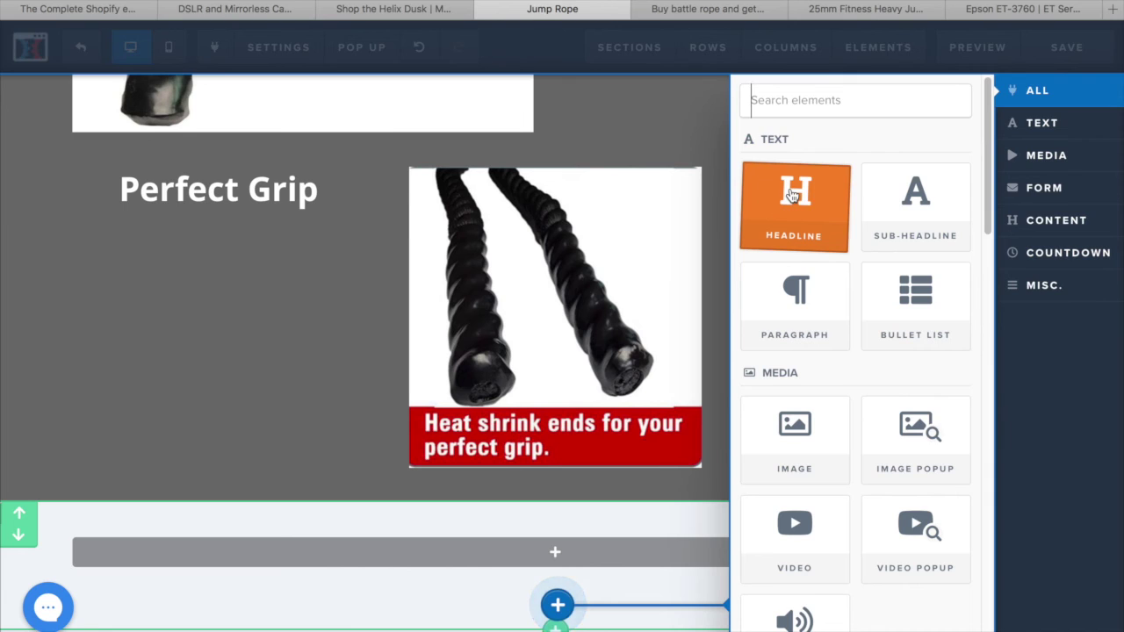
click(793, 193)
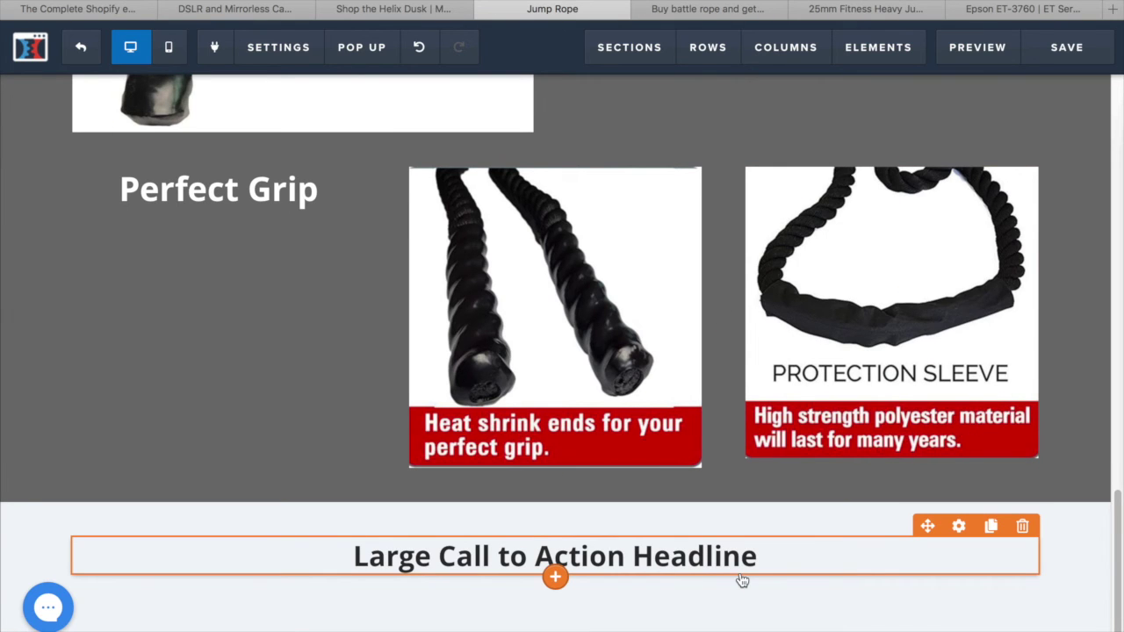
Replace the placeholder call-to-action headline with "Claim 50% off Today Only"
click(766, 551)
drag(761, 552, 285, 545)
text(Clain)
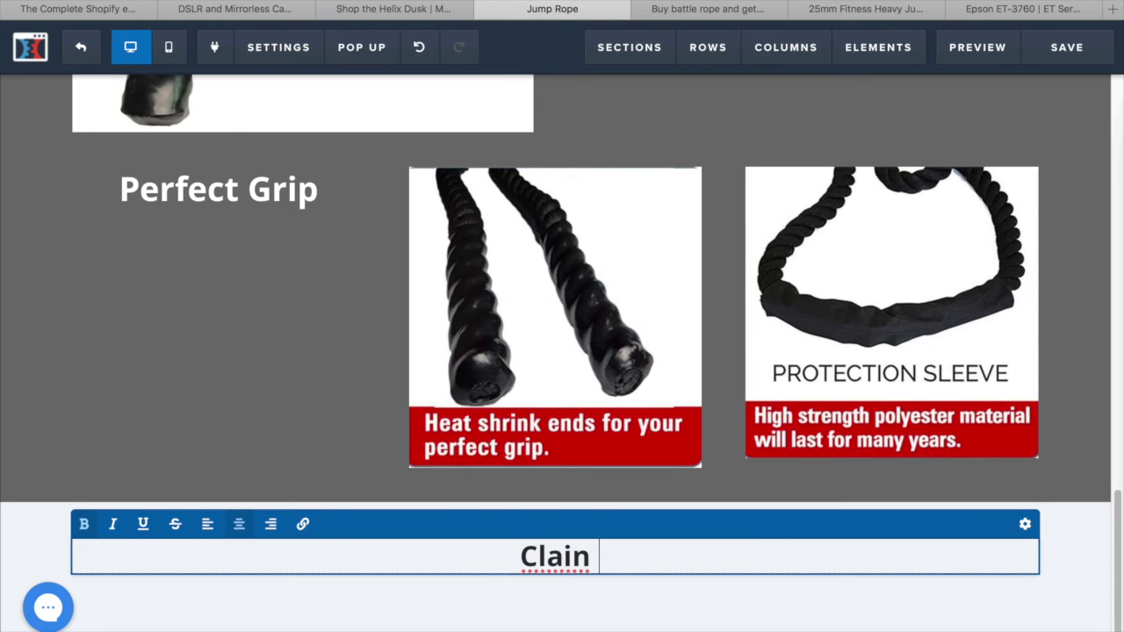
key(BackSpace)
text(m)
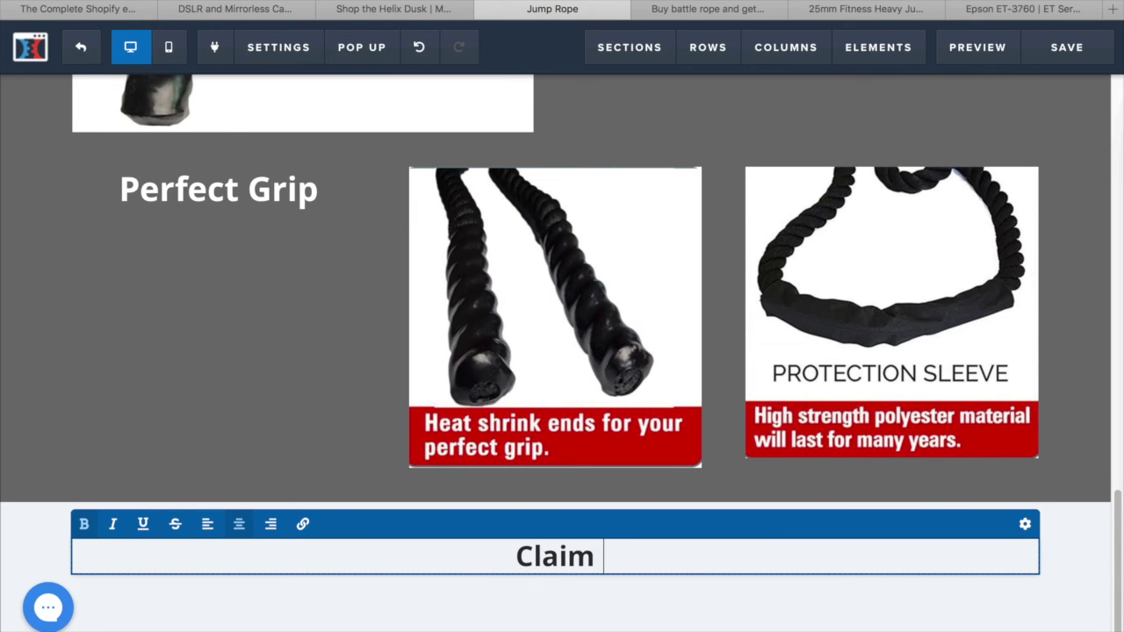
text( 50% og)
key(BackSpace)
text(ff)
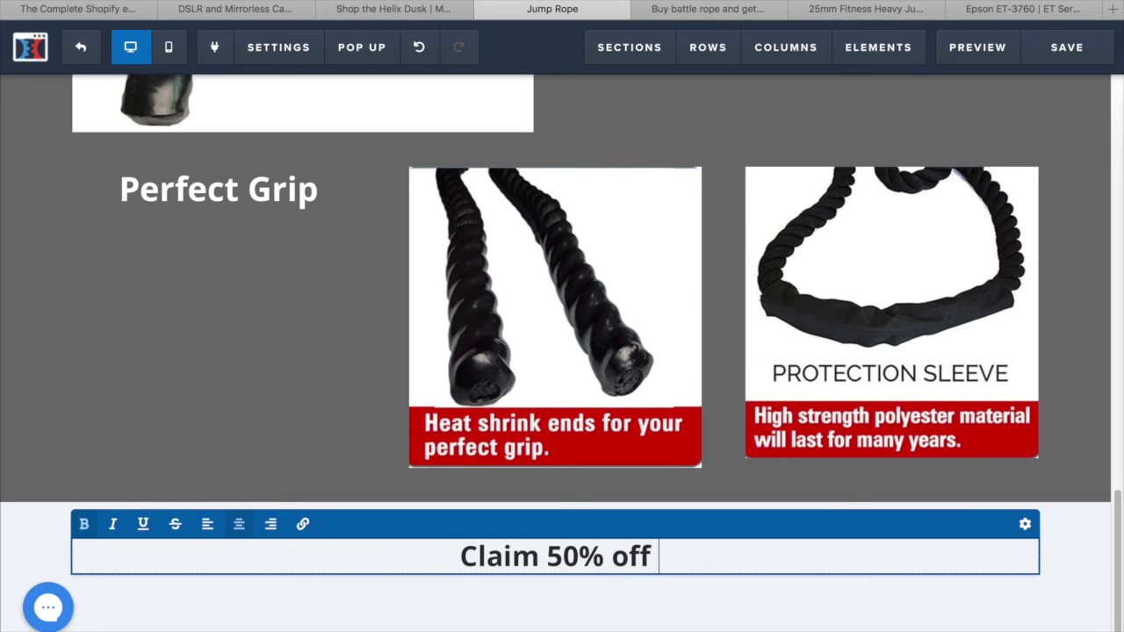
text( Today On;)
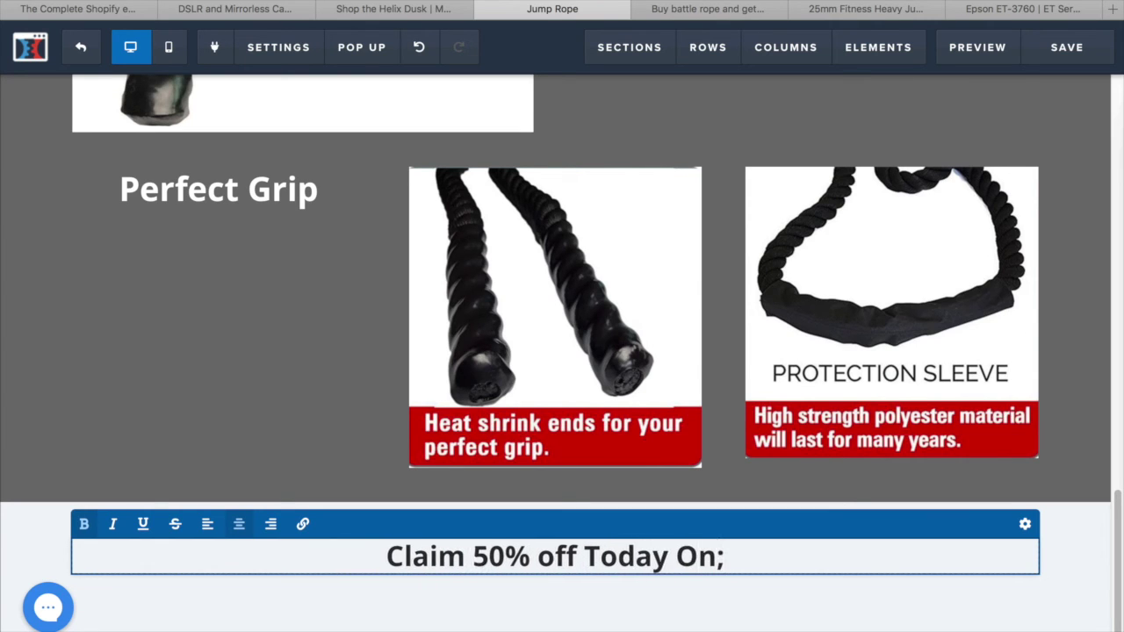
key(BackSpace)
text(ly)
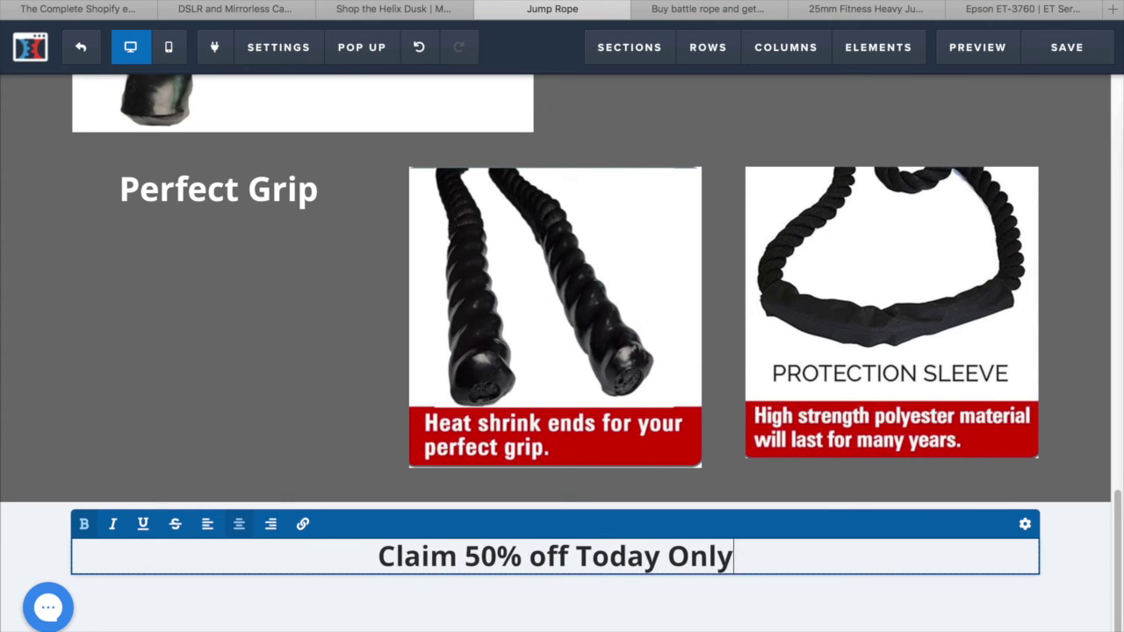
Capitalize "off" in the call-to-action headline so it reads "Claim 50% Off Today Only"
click(539, 557)
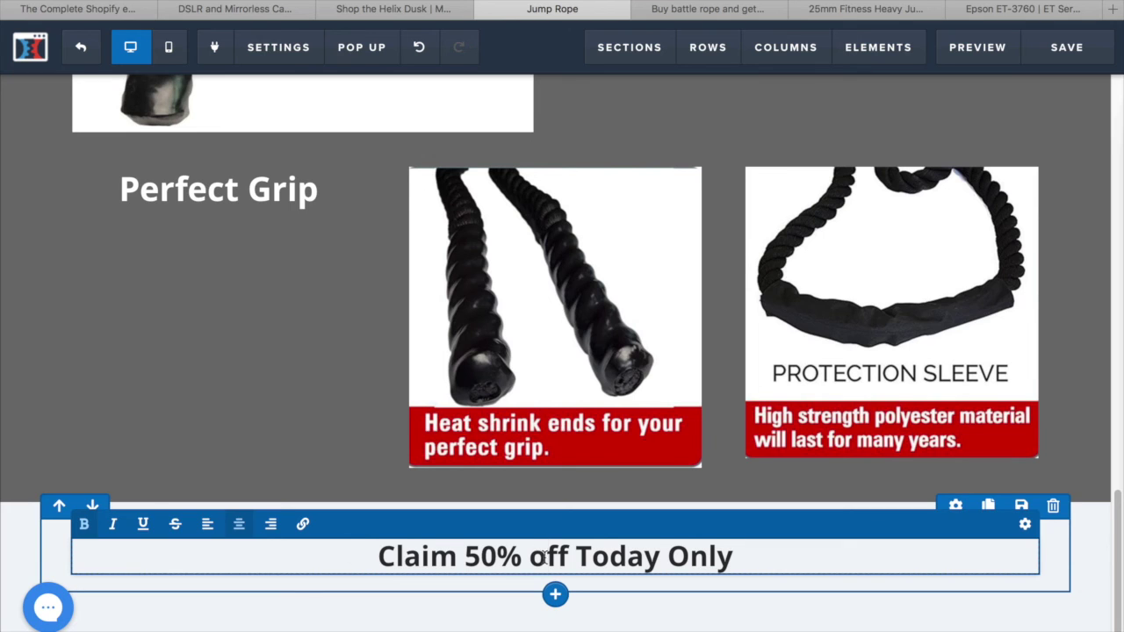
key(BackSpace)
text(O)
click(723, 592)
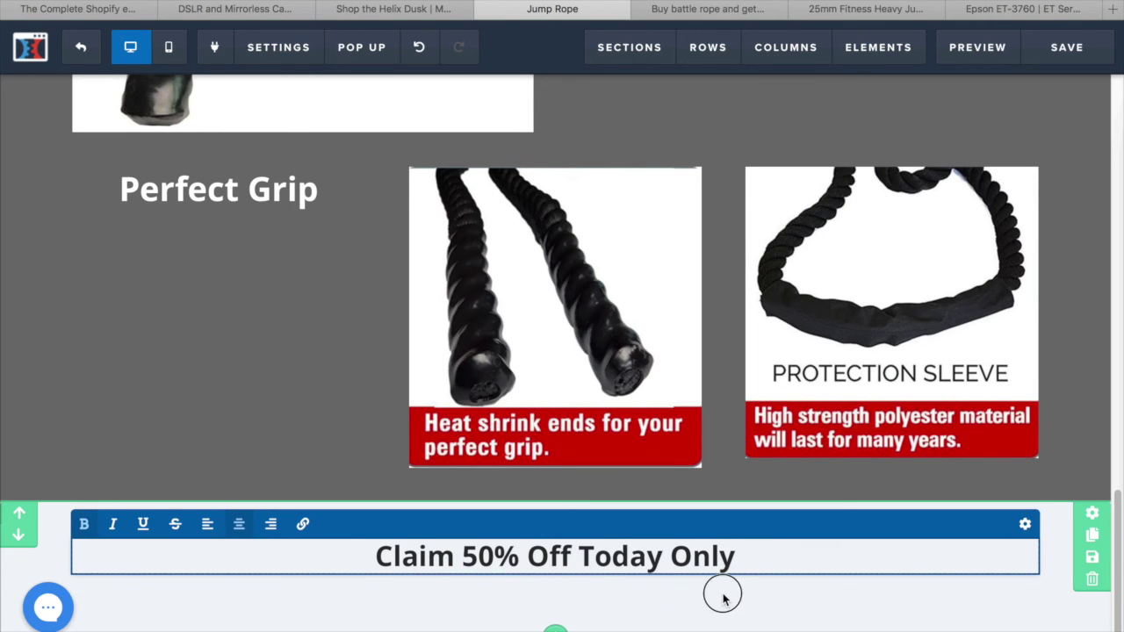
Set the text color of the "Claim 50% Off Today Only" headline to red #e43b2c
scroll(723, 601, down, 1)
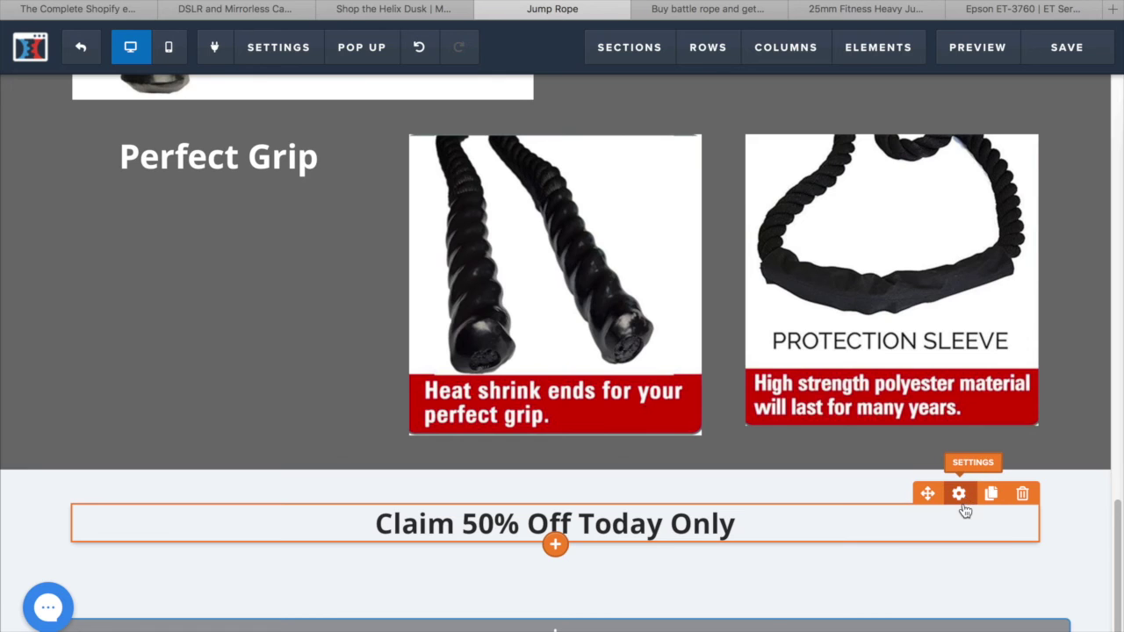
click(959, 495)
click(983, 360)
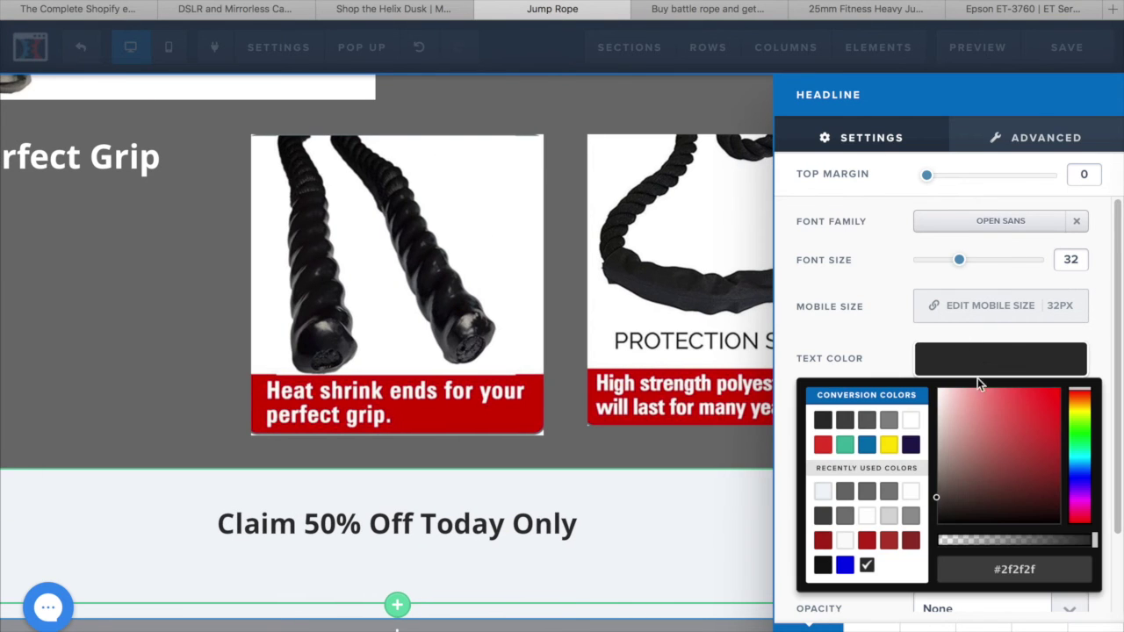
click(823, 445)
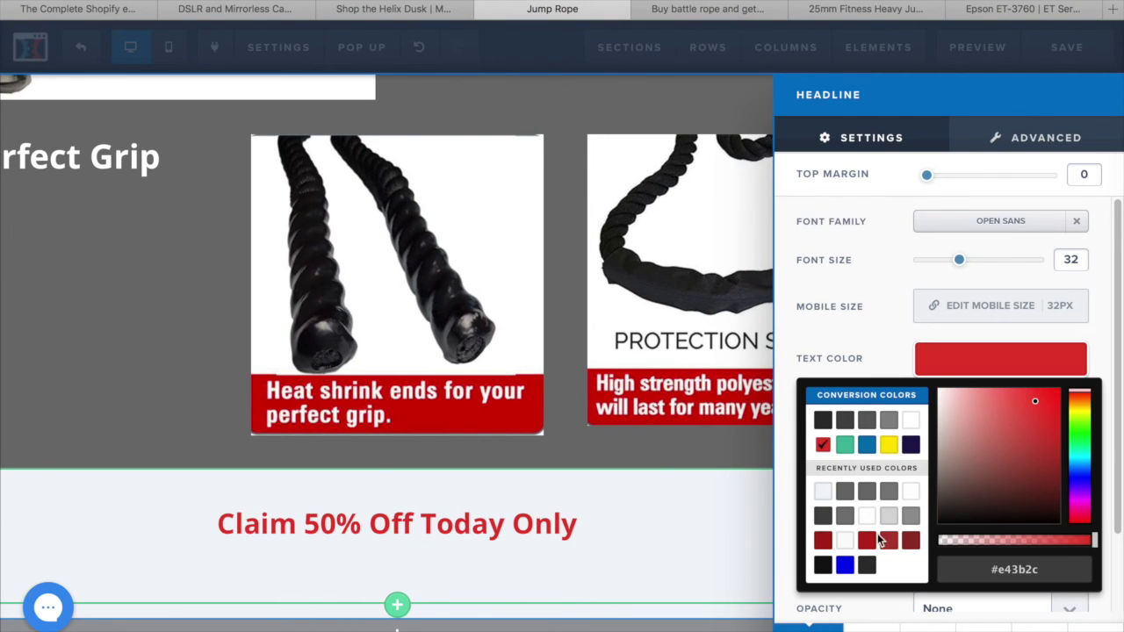
click(694, 527)
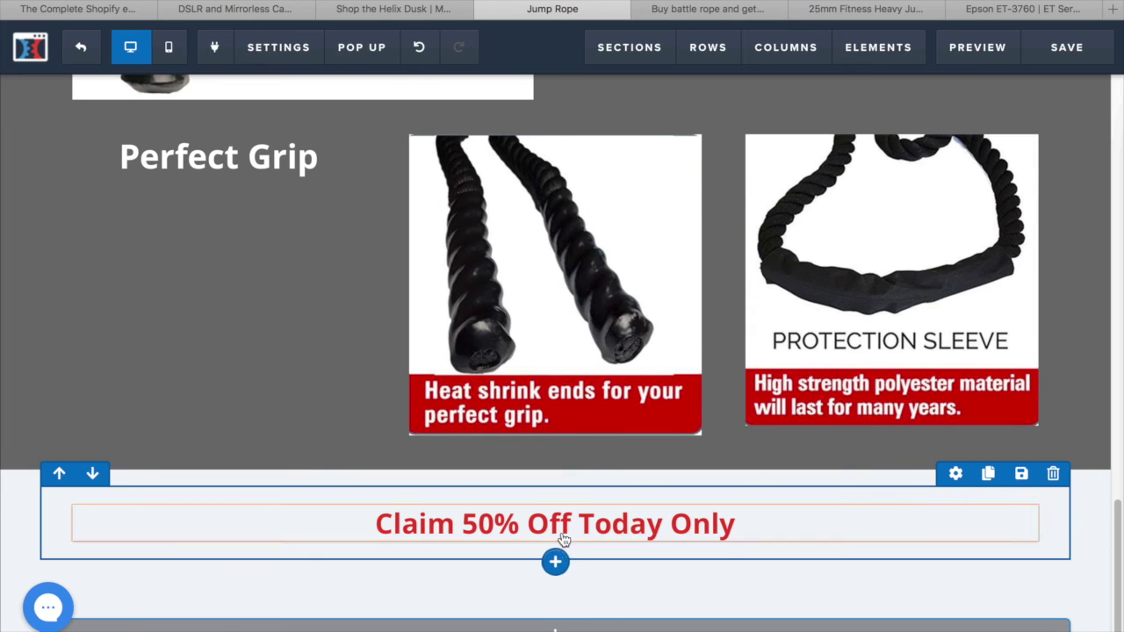
Add a form input element below the "Claim 50% Off Today Only" headline
click(557, 543)
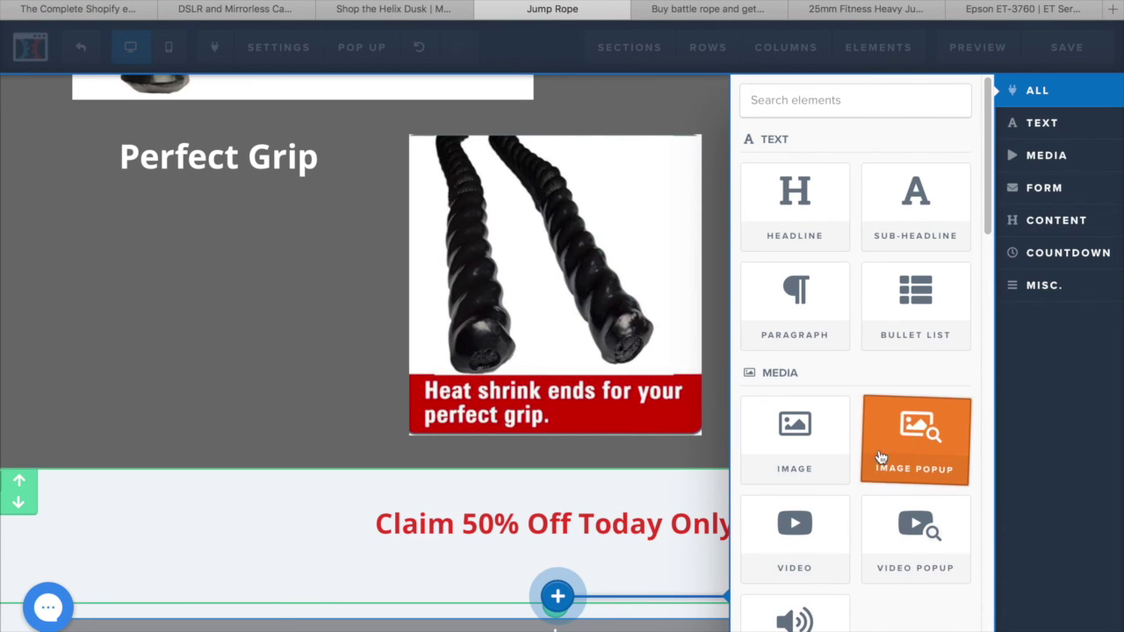
scroll(881, 457, down, 8)
scroll(865, 446, down, 2)
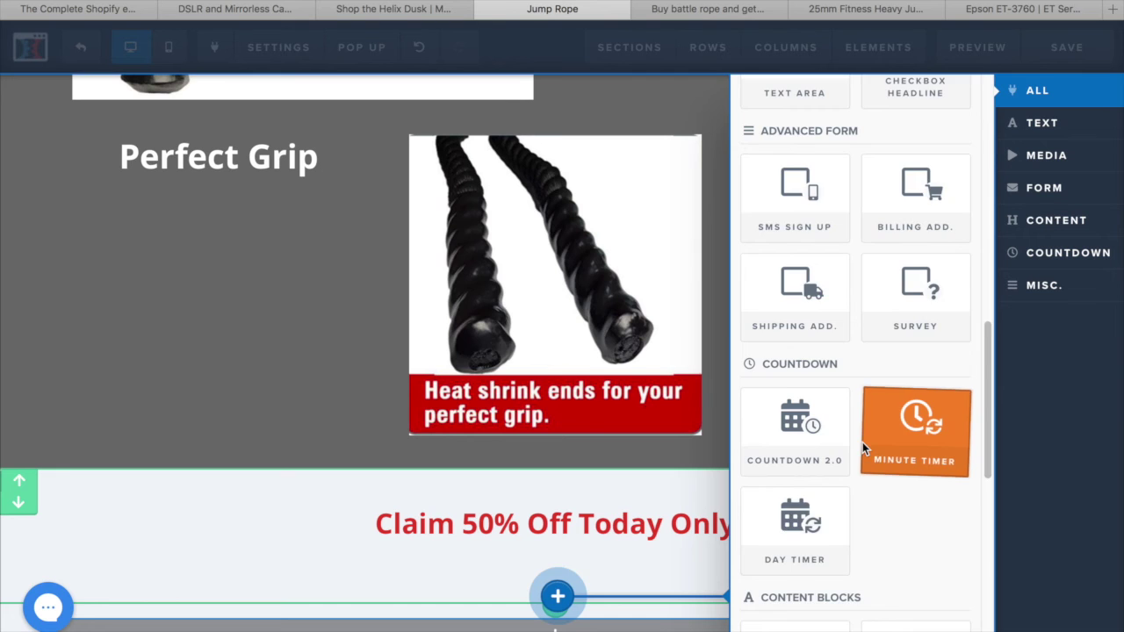
scroll(862, 446, down, 8)
scroll(863, 448, up, 6)
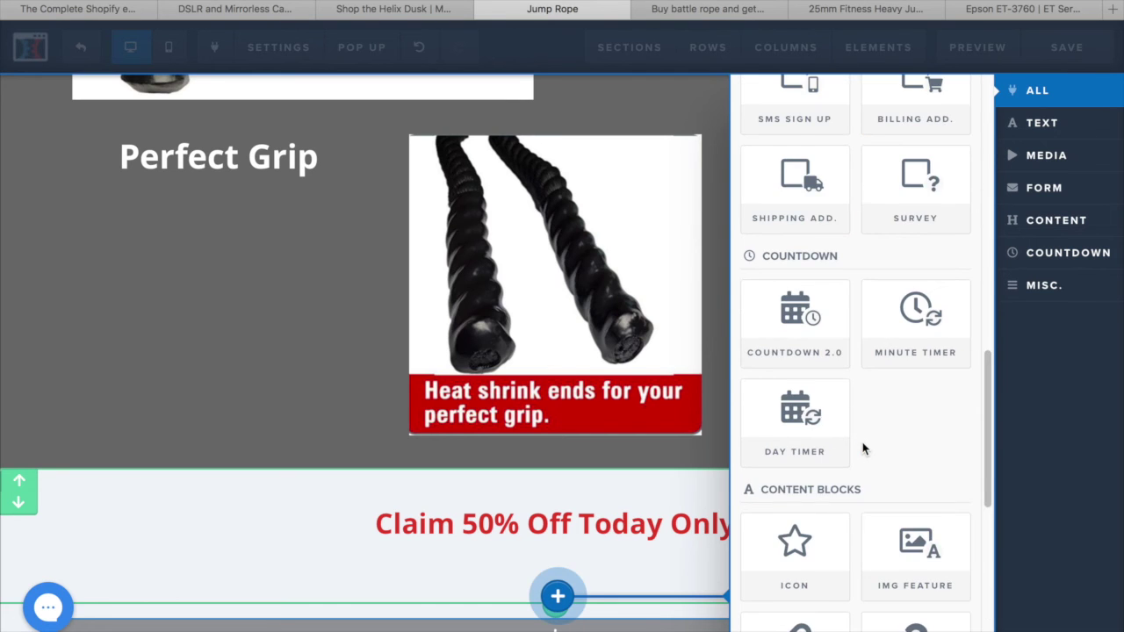
scroll(863, 448, up, 5)
click(805, 326)
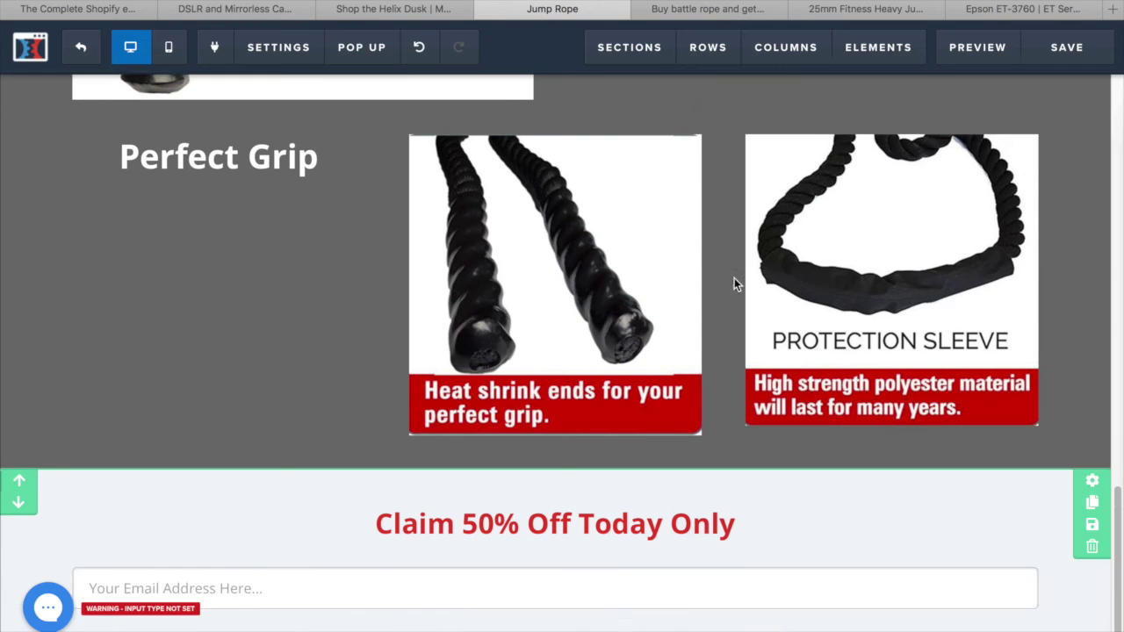
Set the input type of the new form field to Email Address
scroll(685, 378, down, 2)
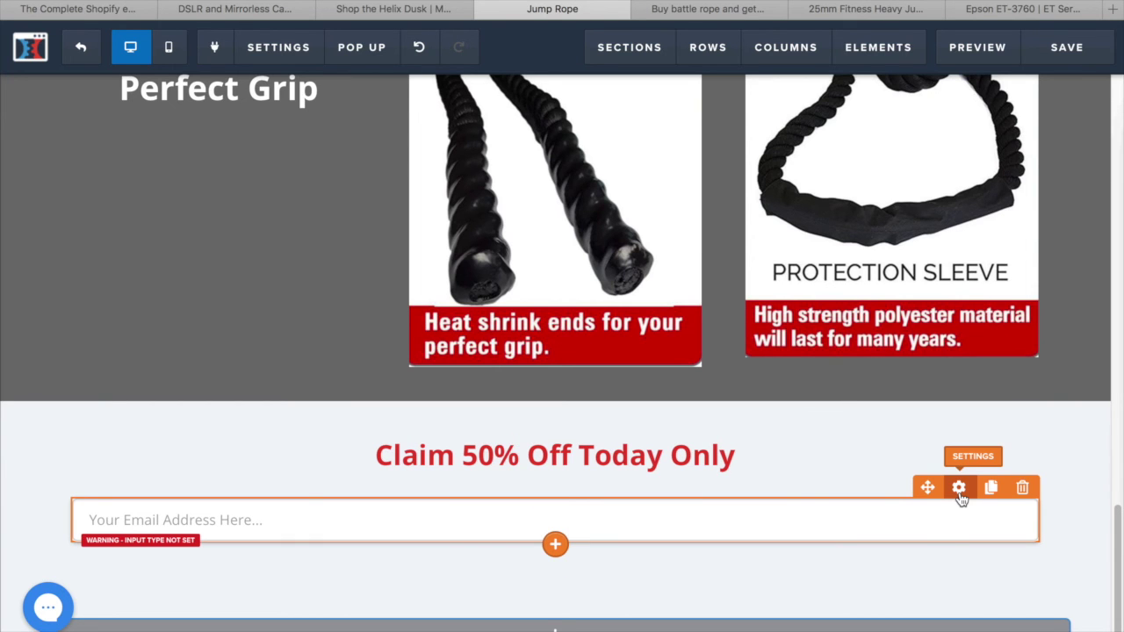
click(960, 489)
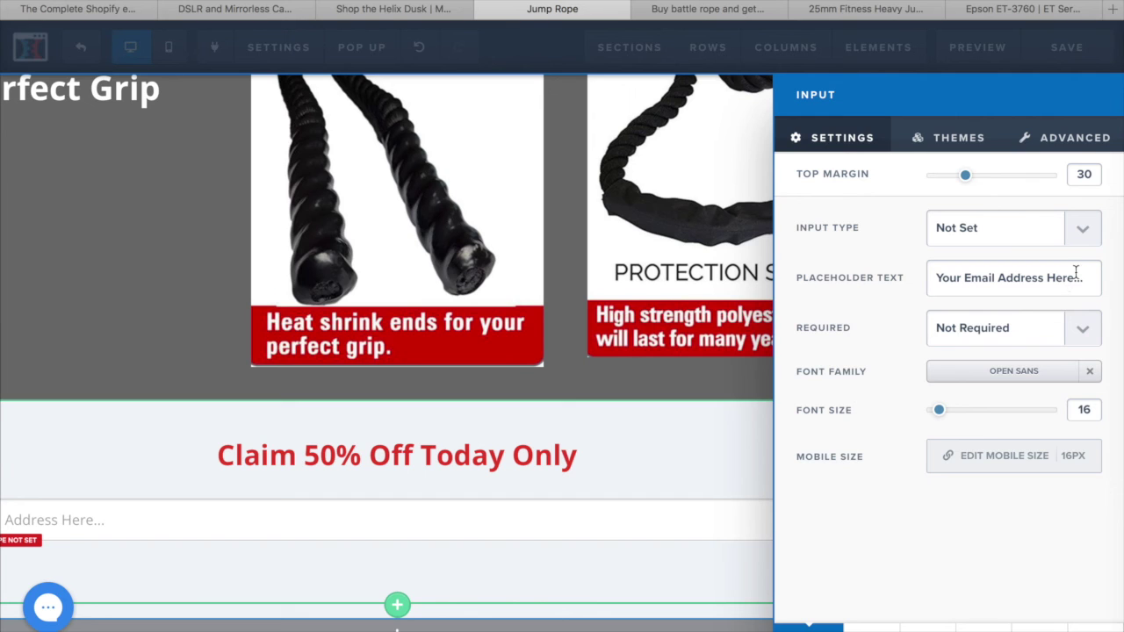
click(1082, 232)
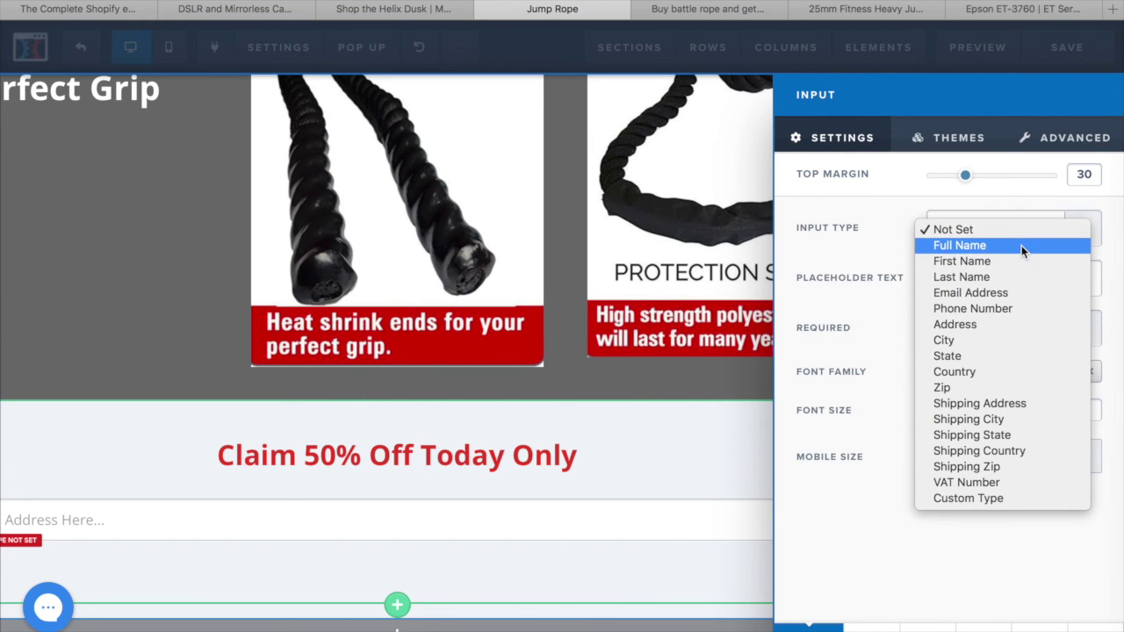
click(995, 289)
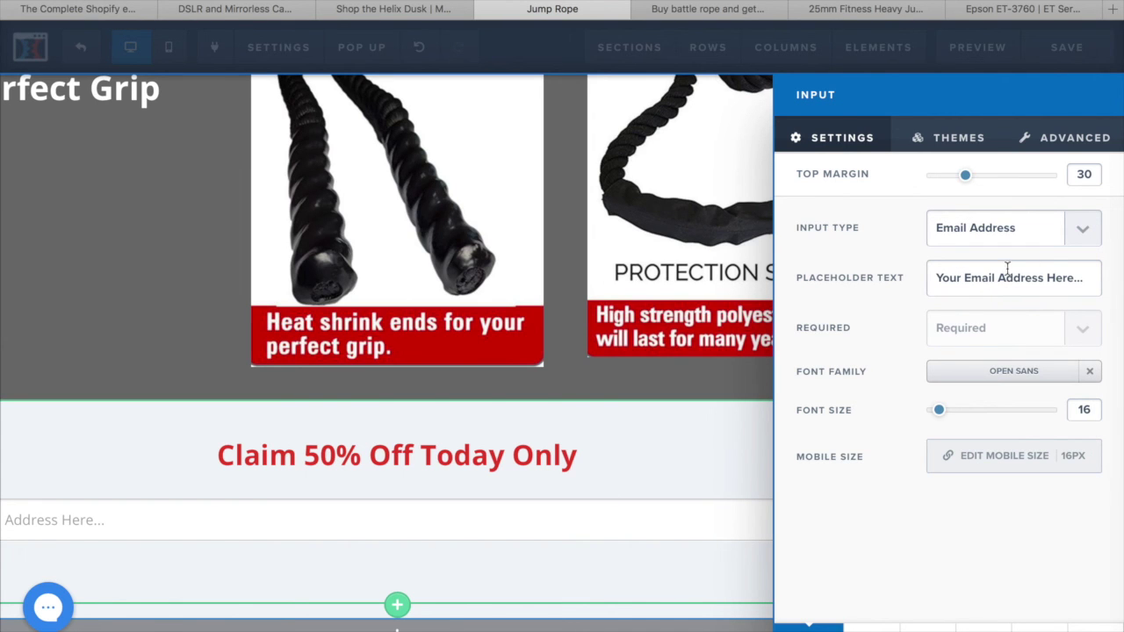
Change the email field's placeholder text to "First Name"
triple_click(998, 278)
text(Y)
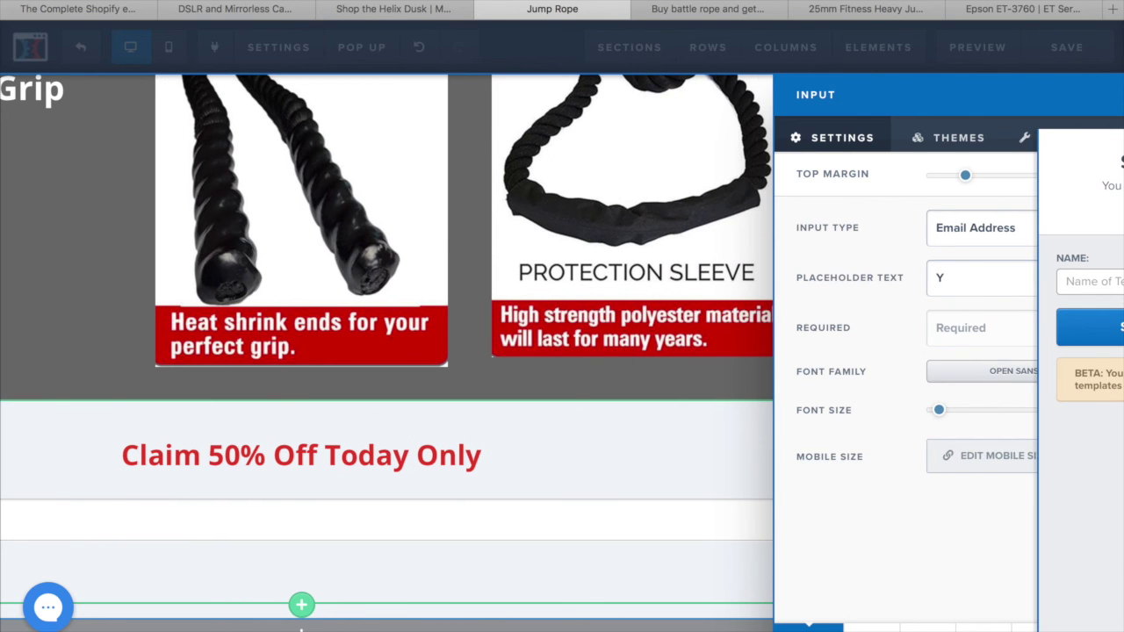
key(BackSpace)
text(Fi)
scroll(549, 494, left, 2)
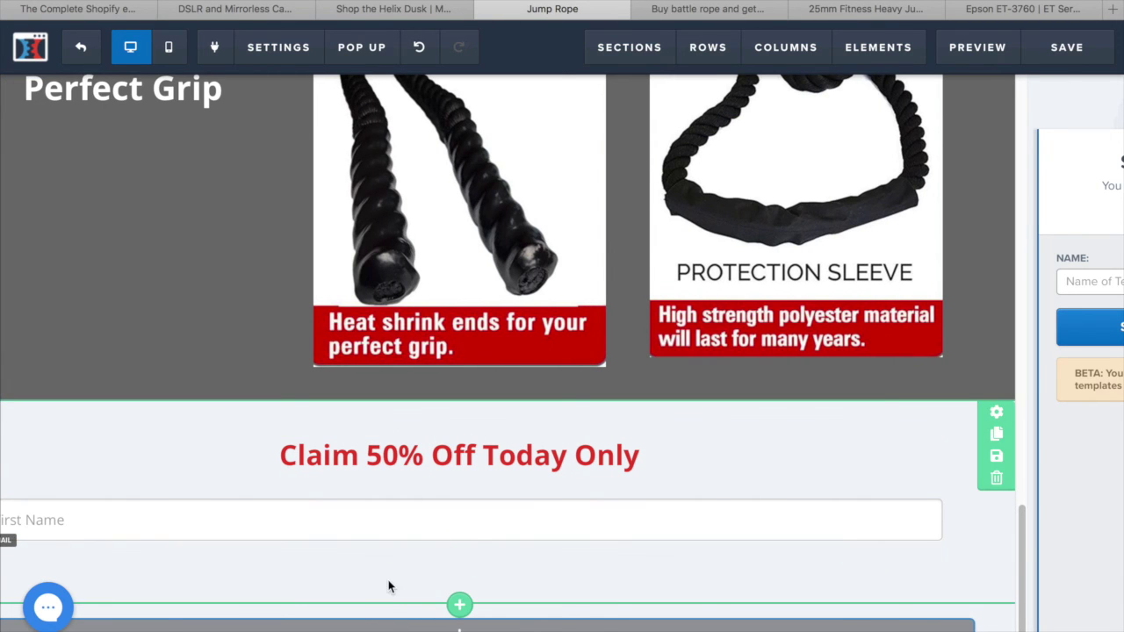
Replace the email field's placeholder text with "Enter Email Address"
scroll(966, 387, up, 1)
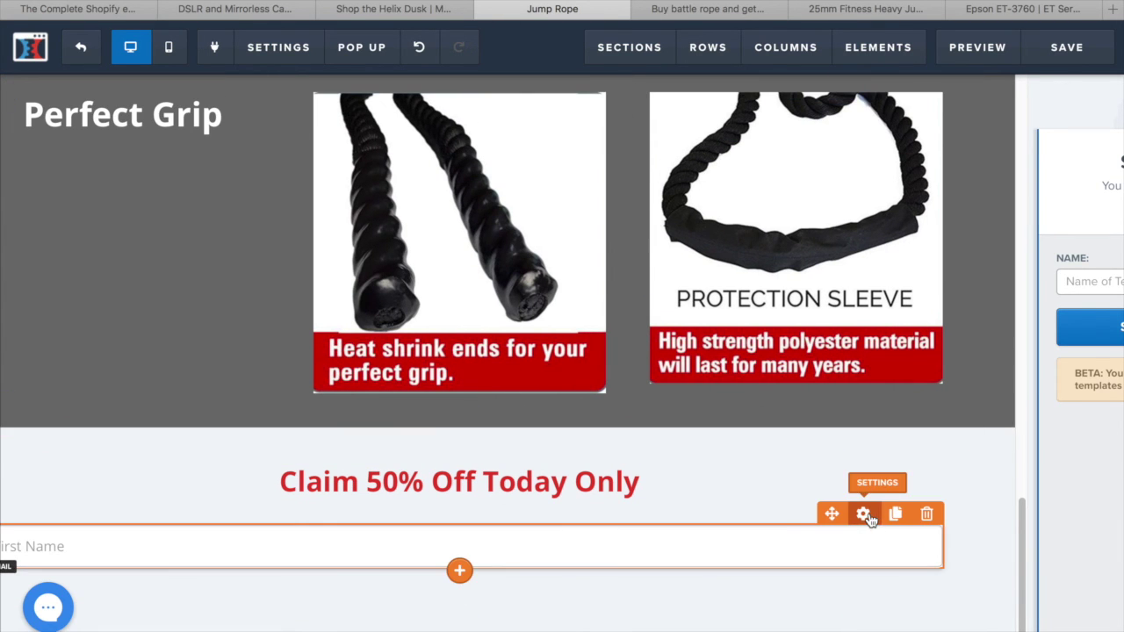
click(865, 516)
drag(999, 279, 812, 282)
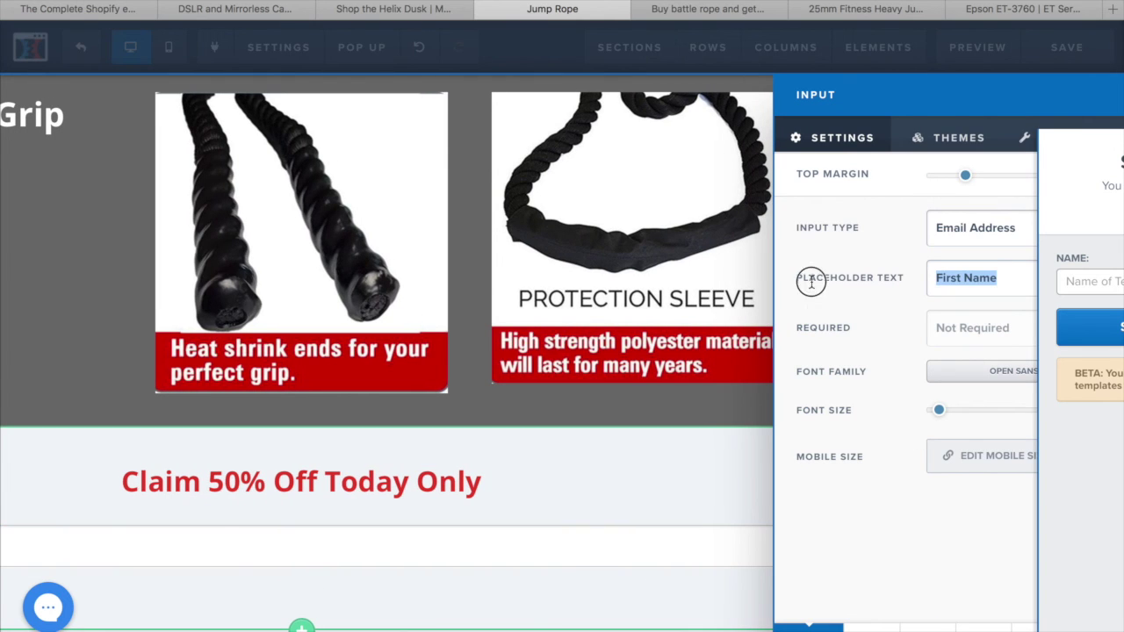
text(Enter Emaio)
key(BackSpace)
text(l)
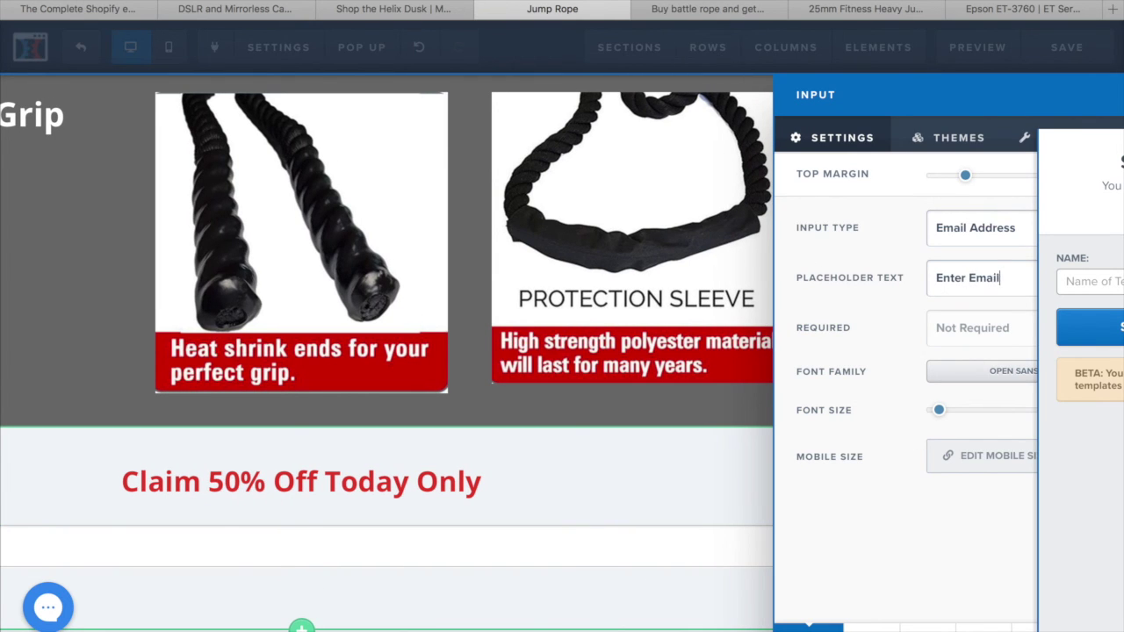
text( Addre)
click(710, 477)
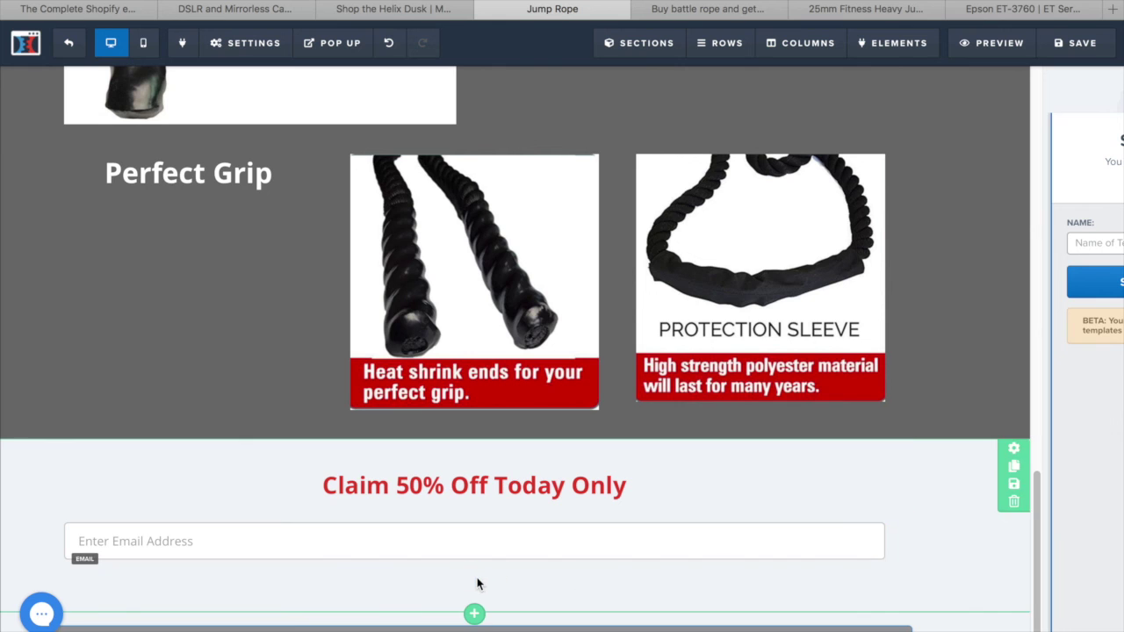
Add a button element directly below the email address field
drag(478, 570, 480, 567)
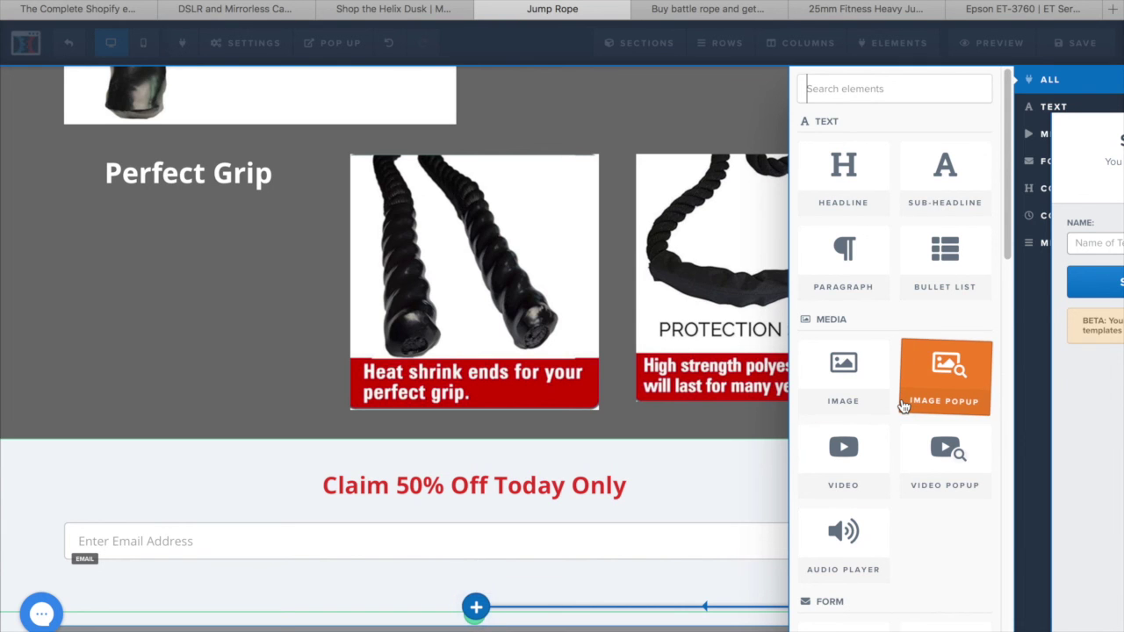
scroll(890, 336, down, 5)
scroll(865, 386, down, 7)
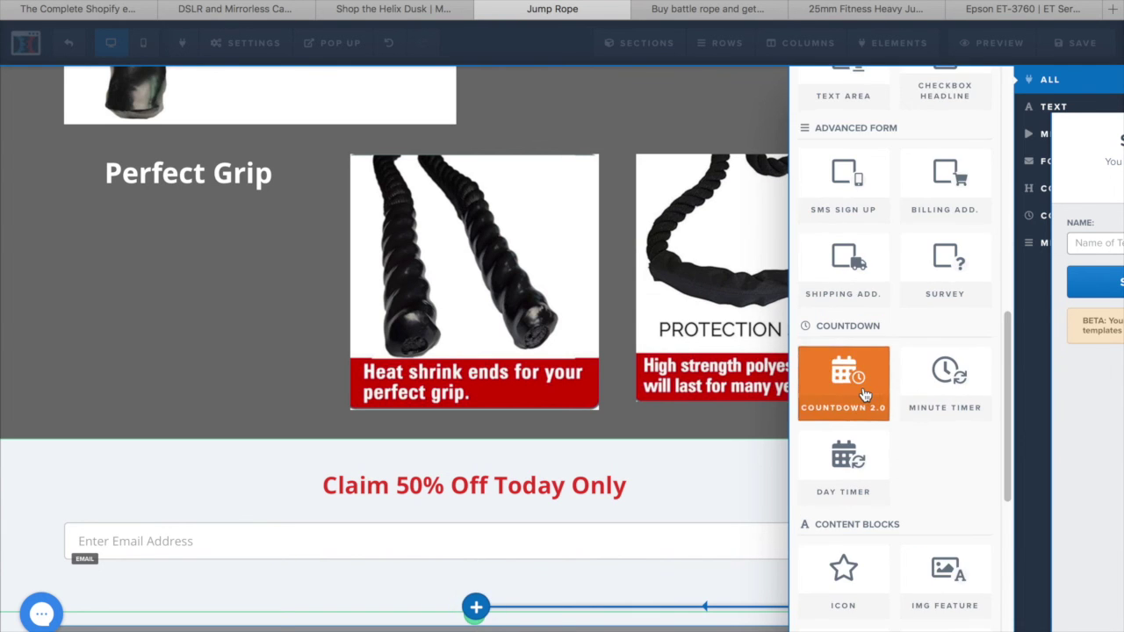
scroll(865, 395, down, 4)
scroll(865, 395, up, 15)
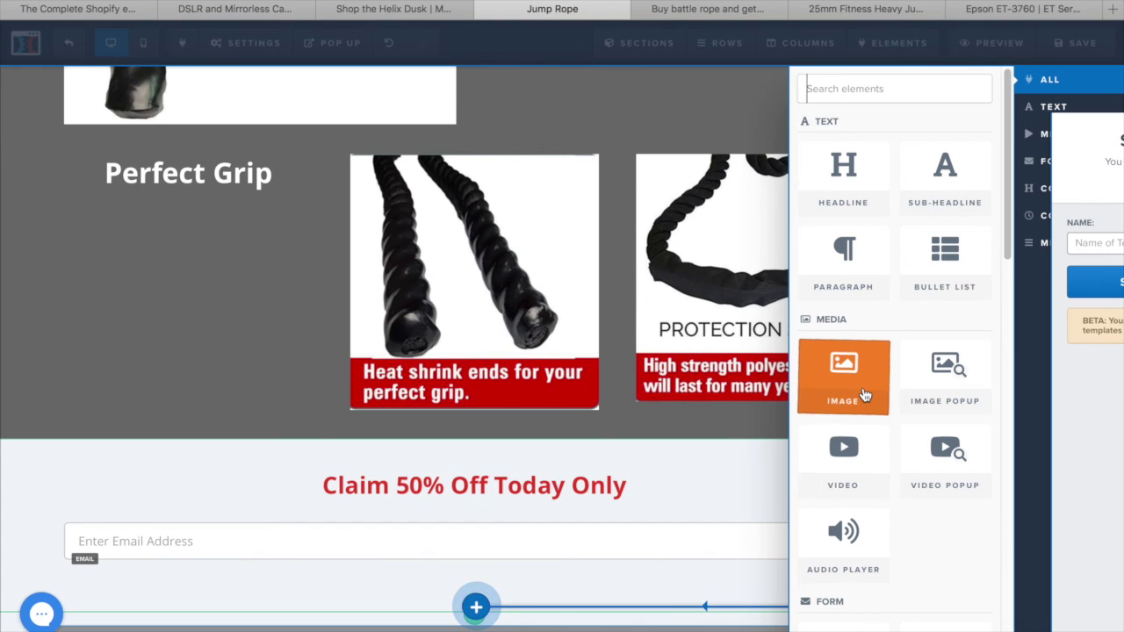
scroll(866, 395, down, 5)
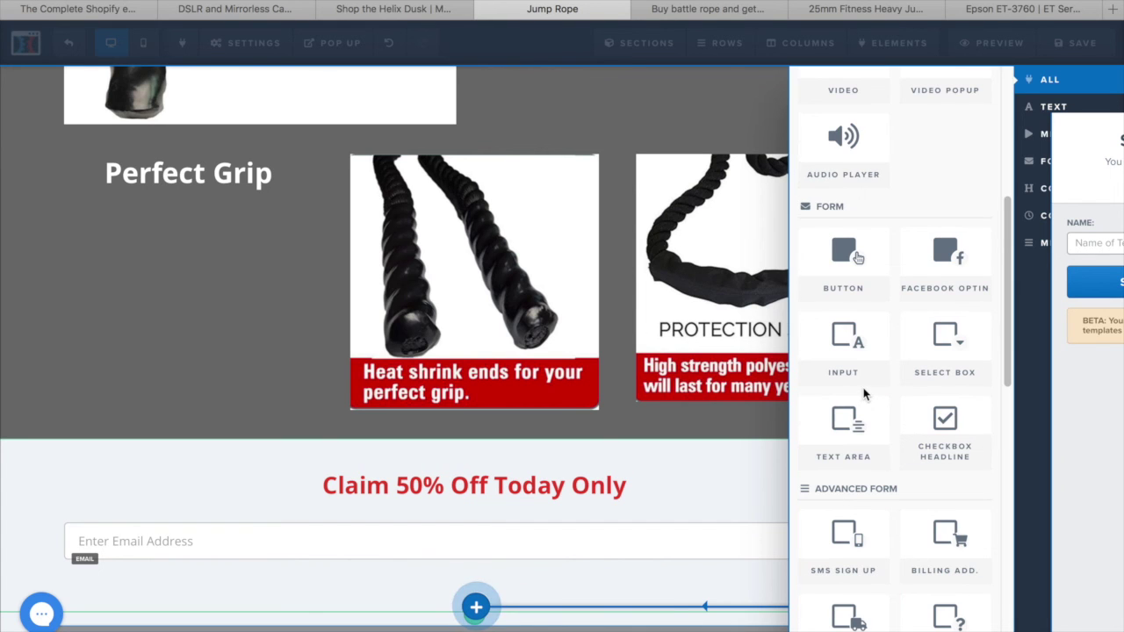
click(859, 260)
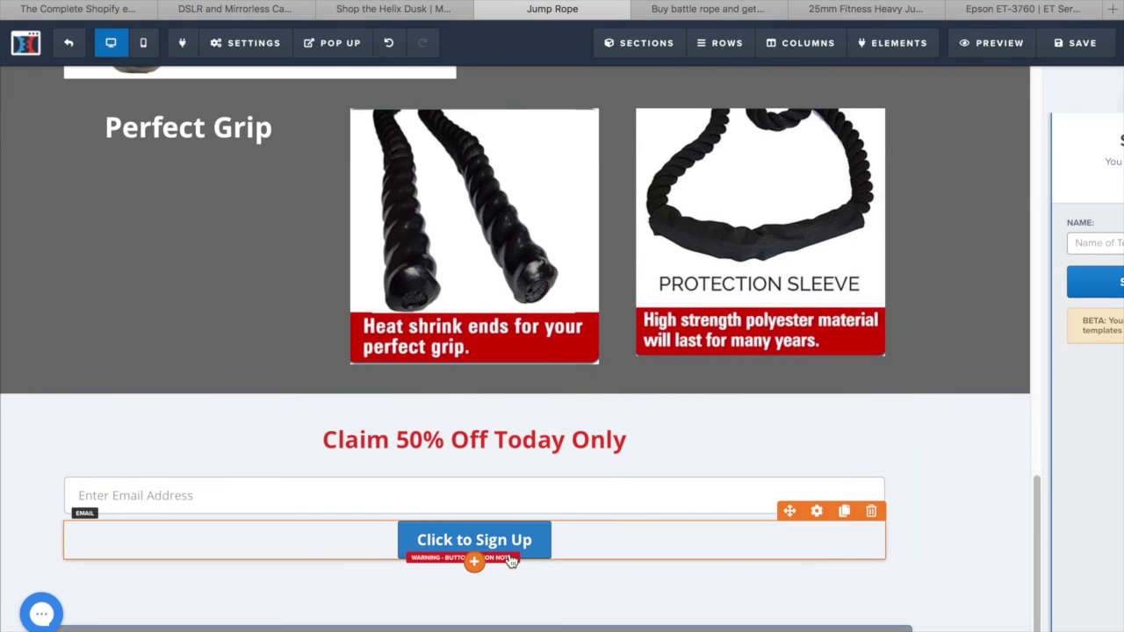
Change the new button's text to "Yes I Want 50% Off!"
click(816, 511)
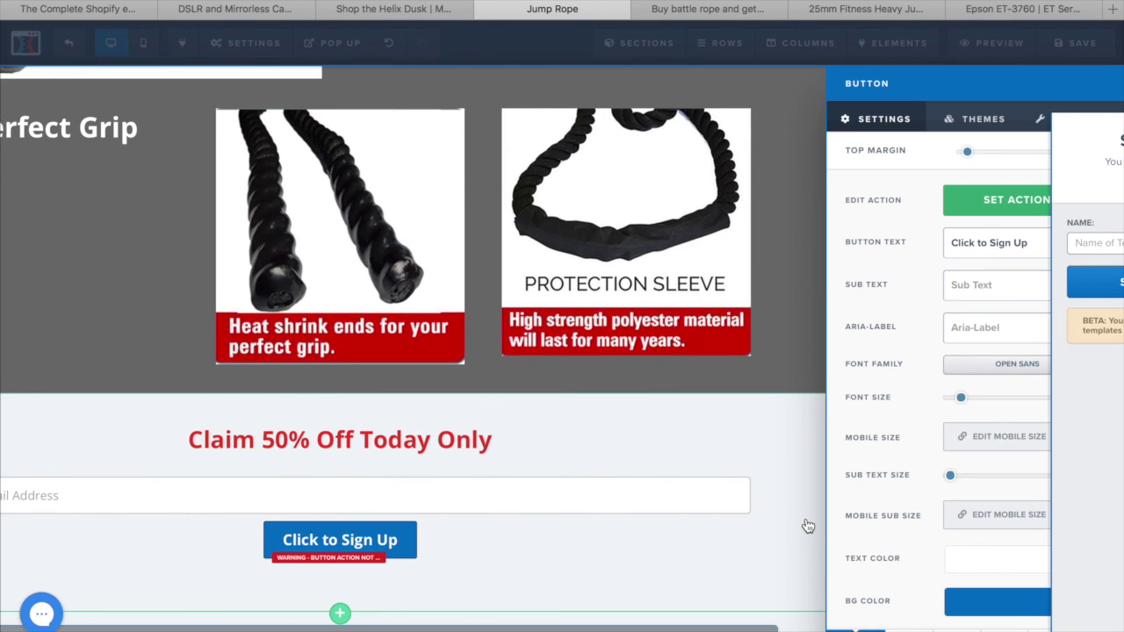
triple_click(1031, 249)
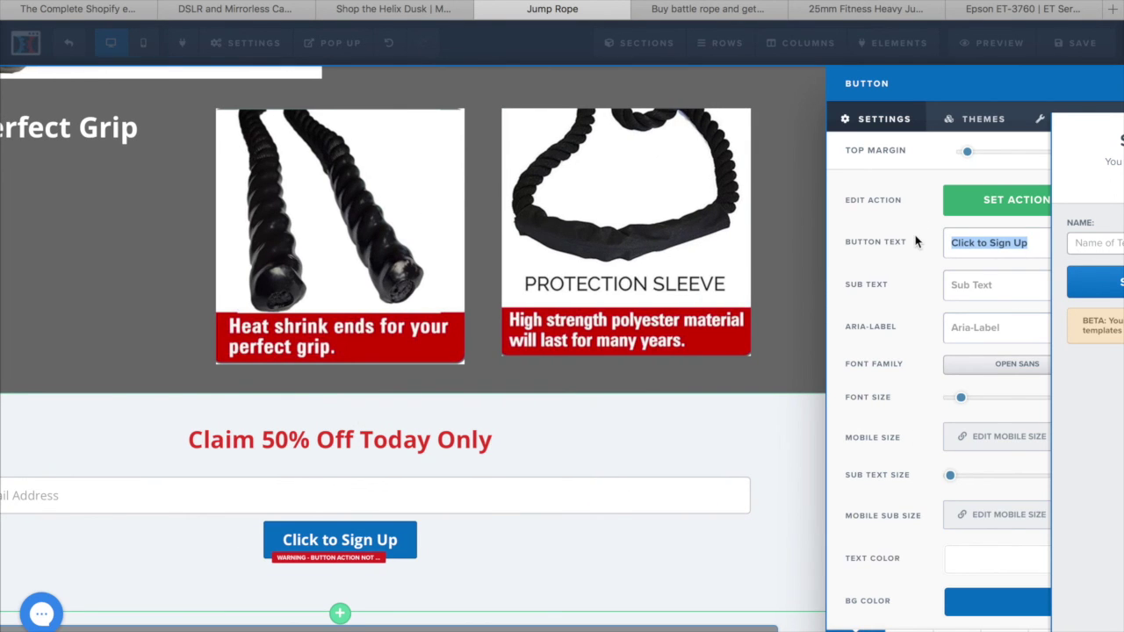
text(Yes )
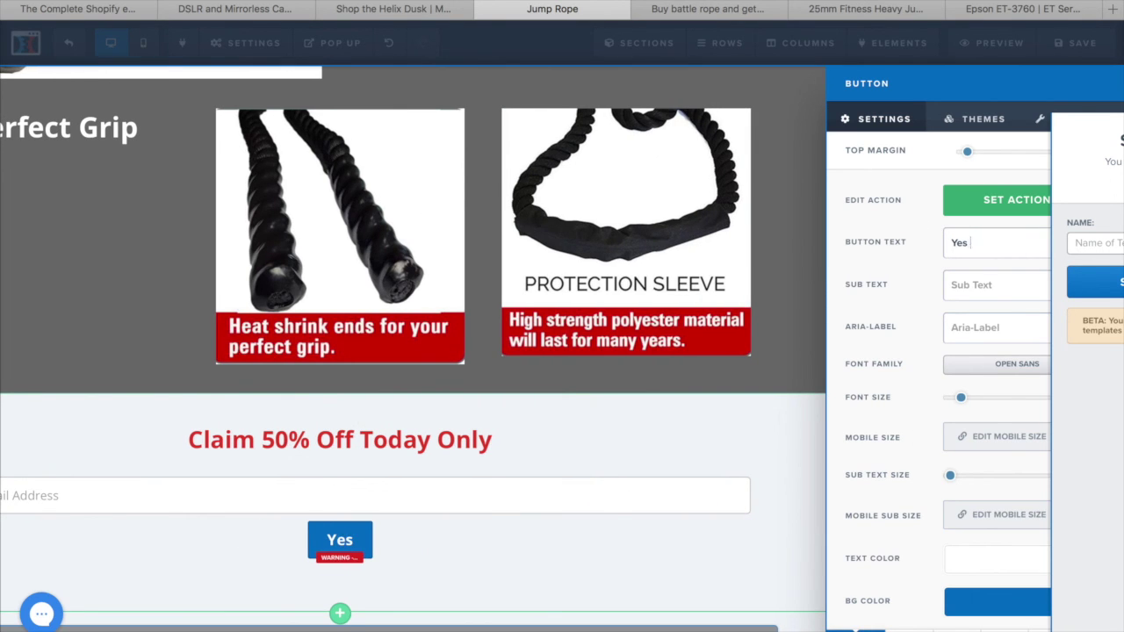
text(I Wan)
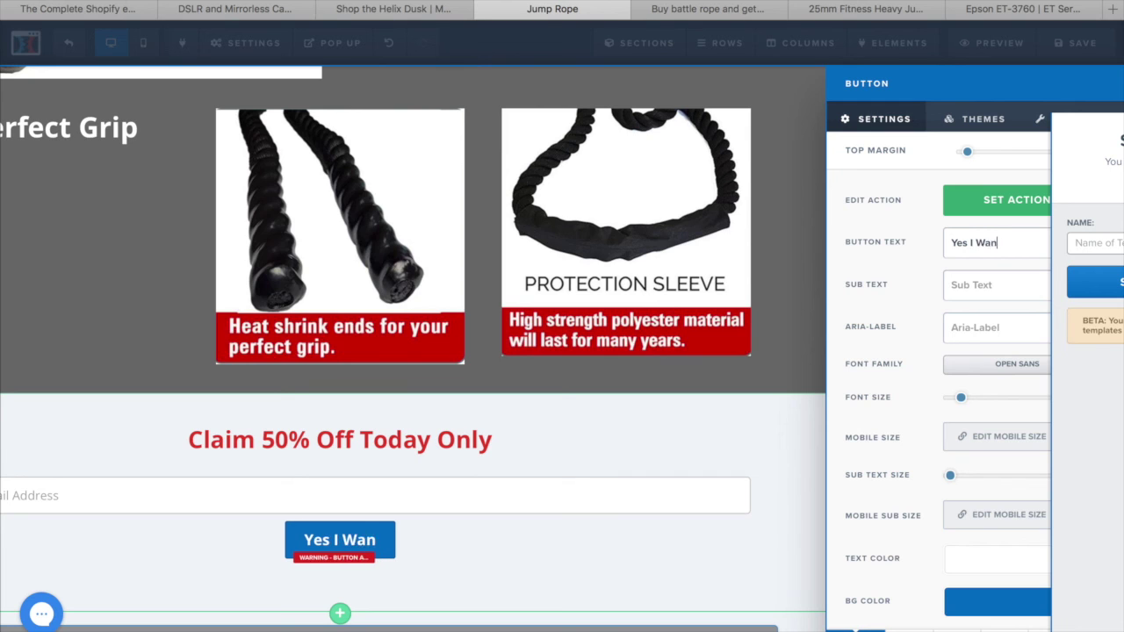
text(t 50)
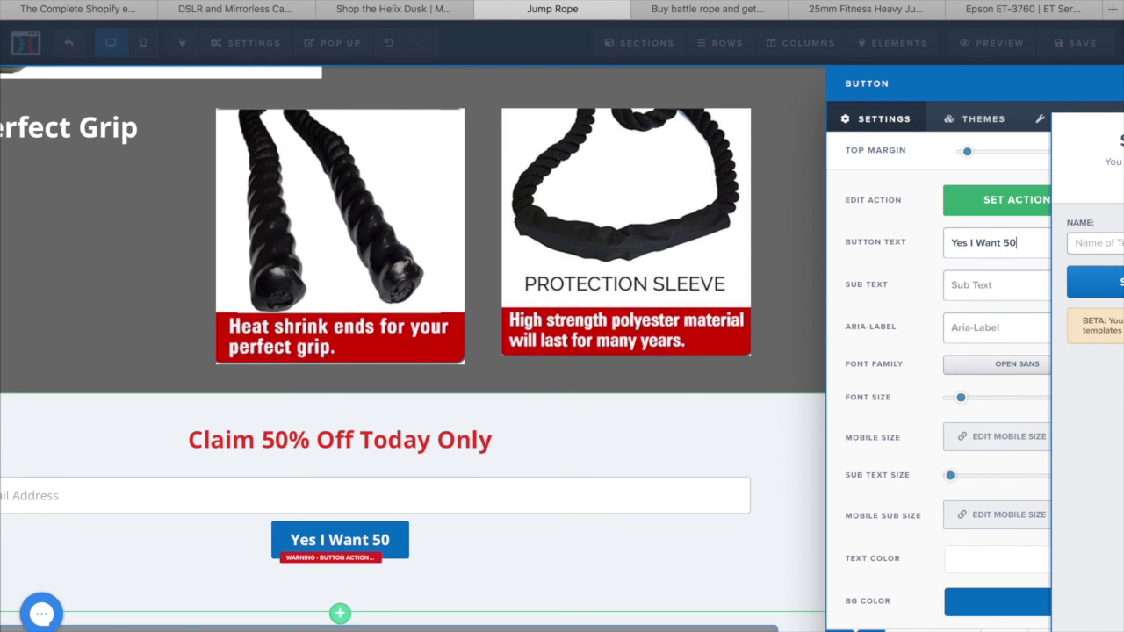
text(% Off)
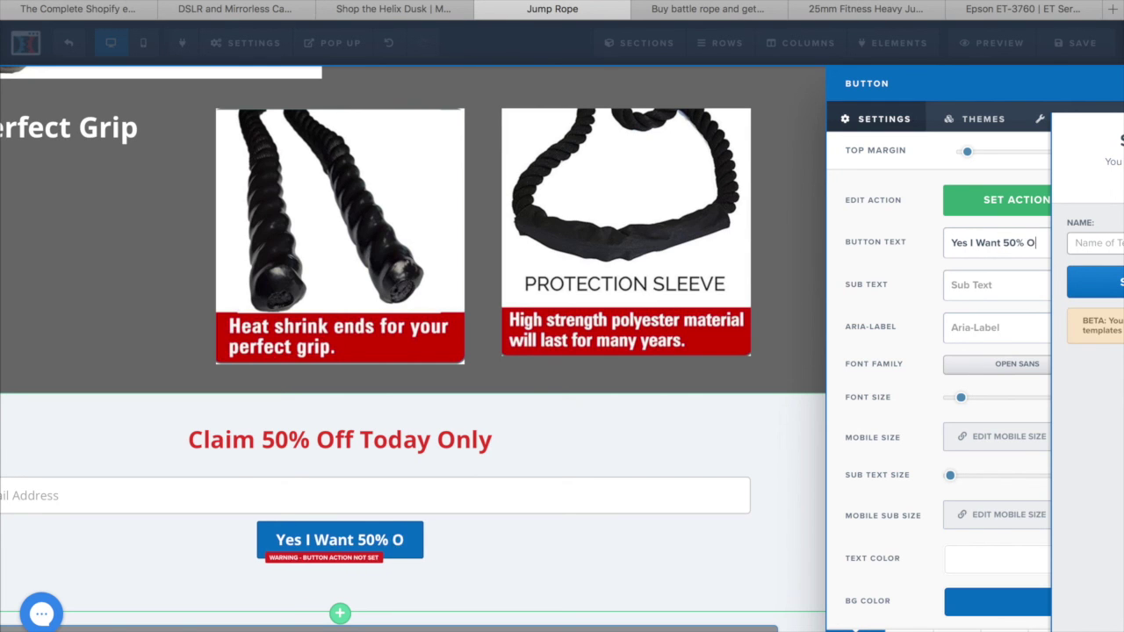
key(BackSpace)
key(BackSpace)
text(ff!)
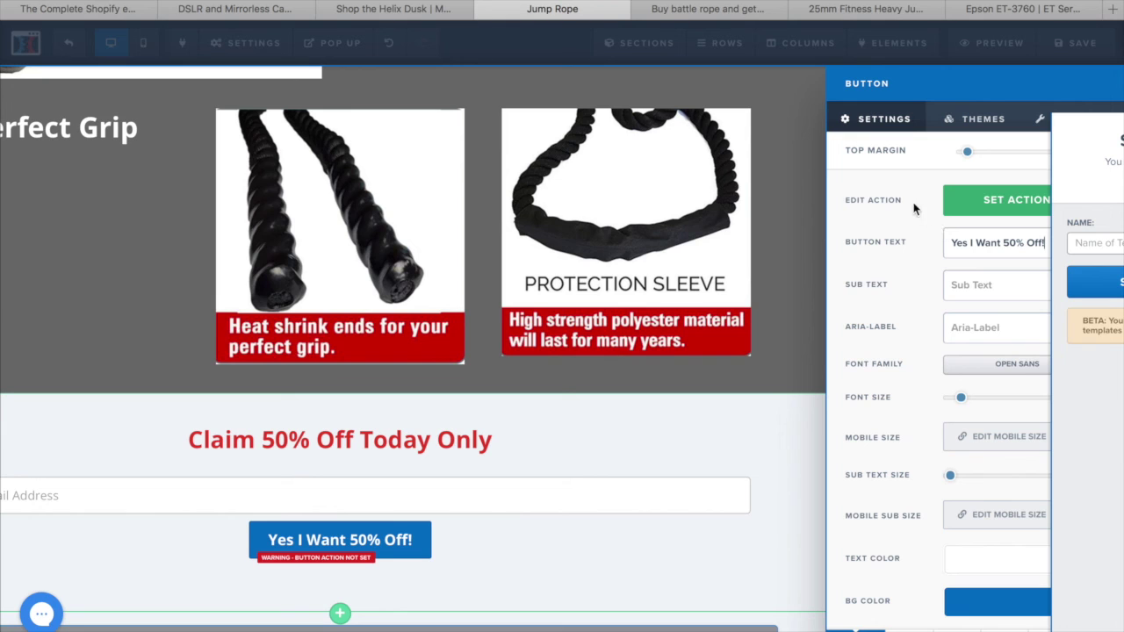
Increase the top margin and the font size of the "Yes I Want 50% Off!" button
drag(968, 151, 997, 154)
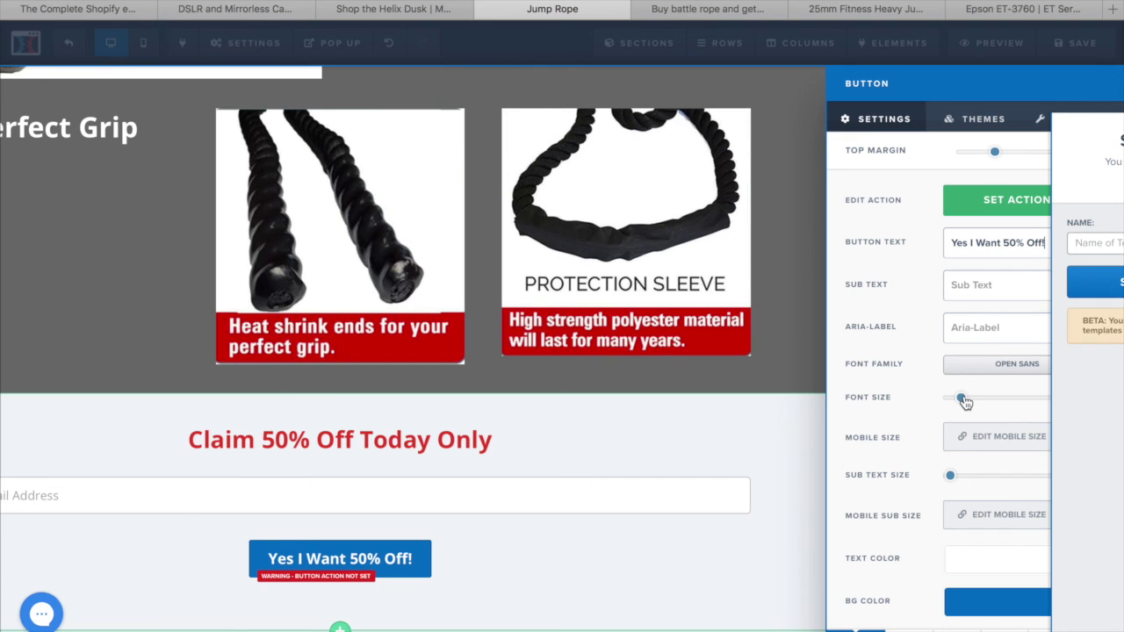
drag(961, 398, 973, 400)
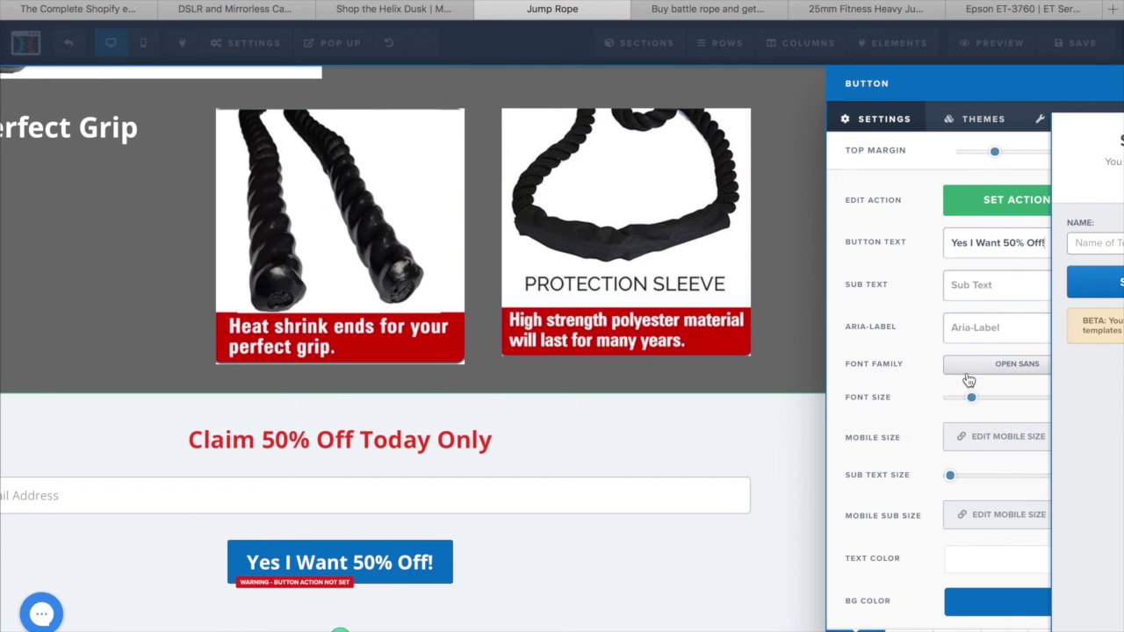
Change the background color of the "Yes I Want 50% Off!" button to the red conversion color #e43b2c
click(1004, 605)
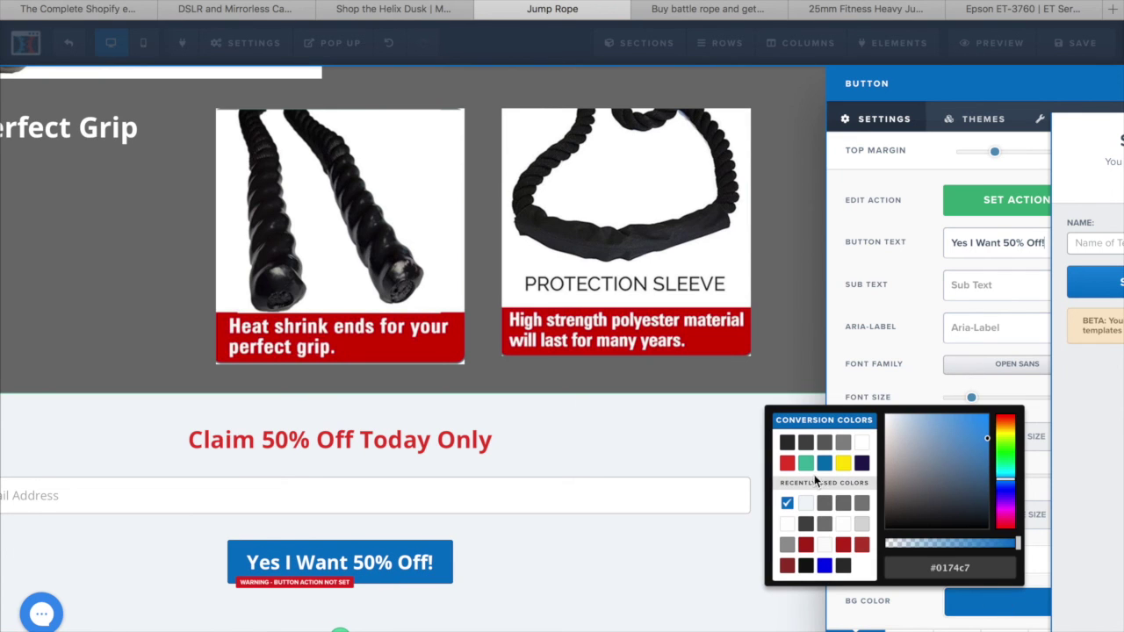
click(787, 463)
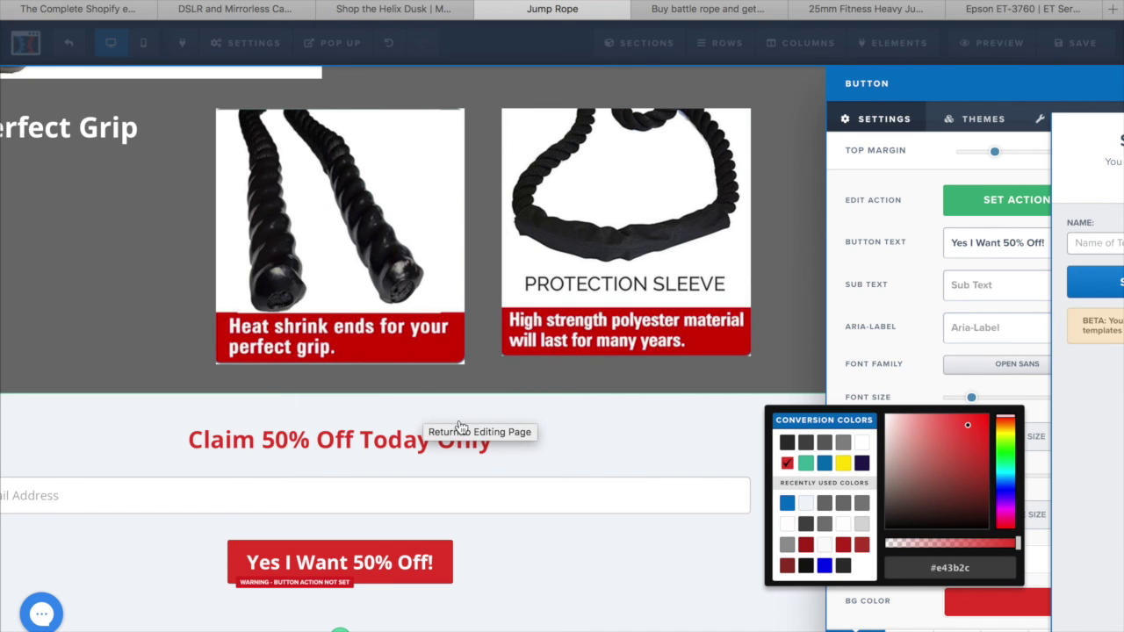
click(638, 553)
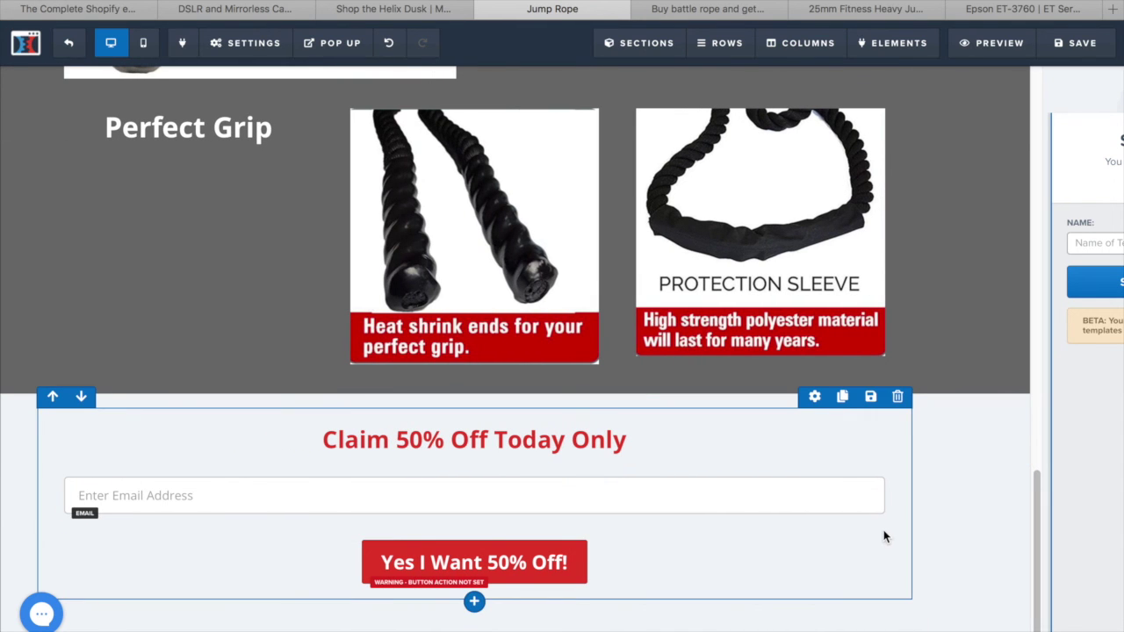
scroll(947, 525, down, 1)
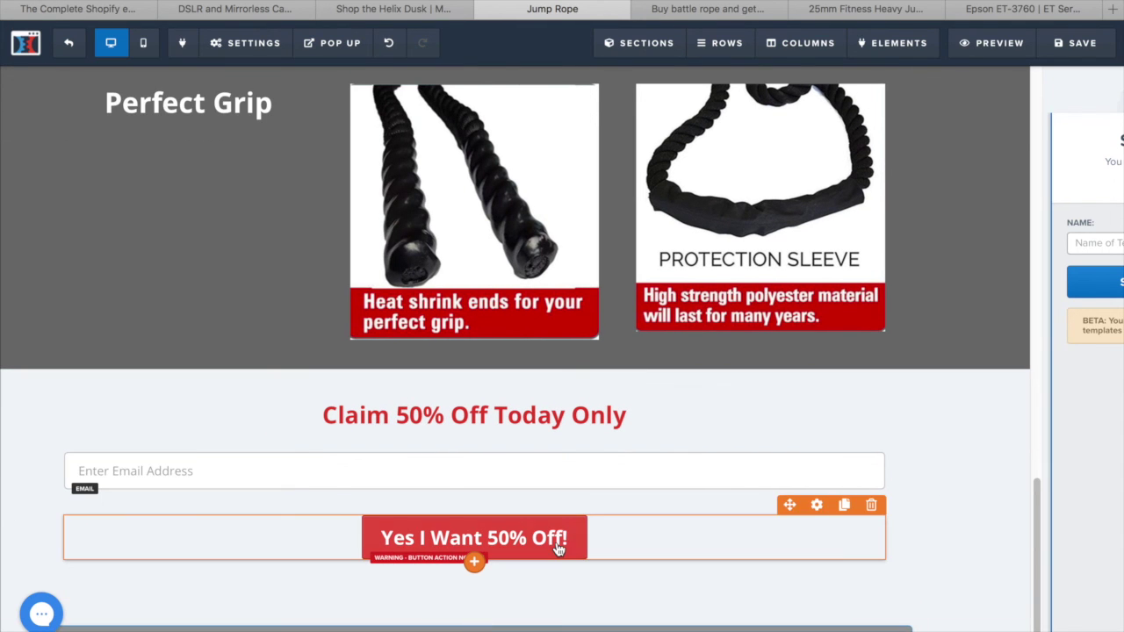
click(817, 506)
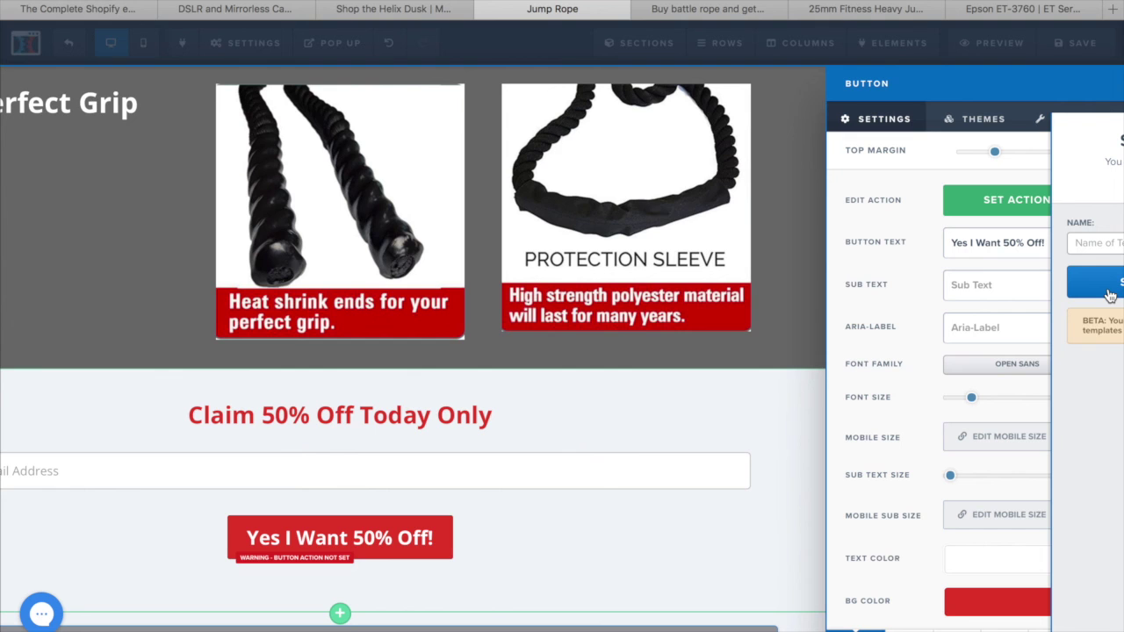
click(793, 500)
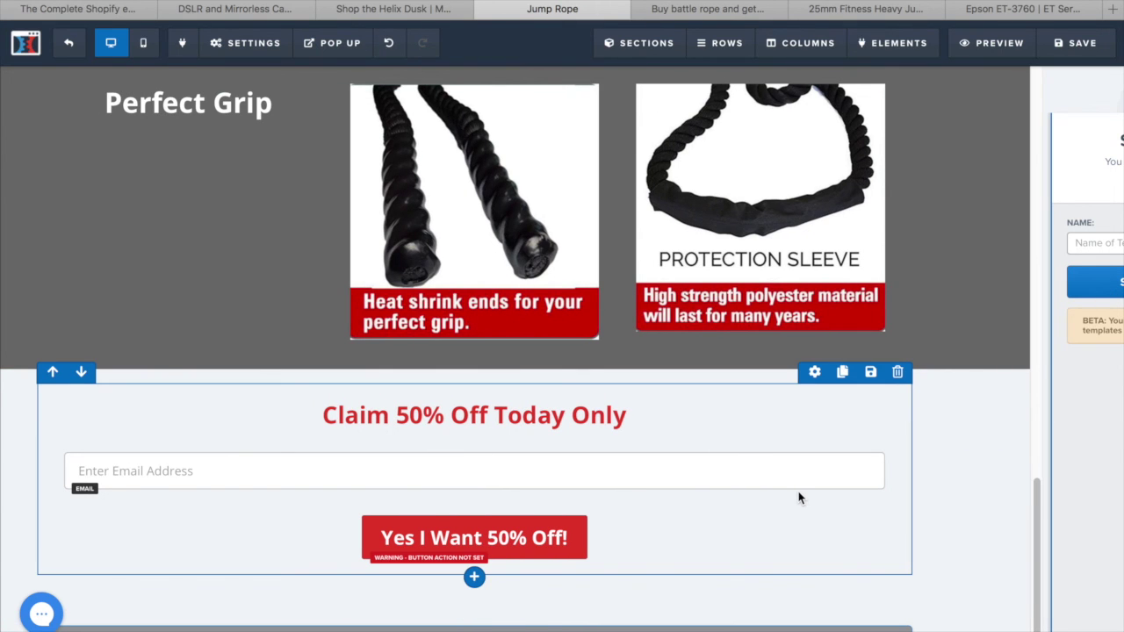
Add a minute timer element between the email address field and the "Yes I Want 50% Off!" button
scroll(808, 470, up, 1)
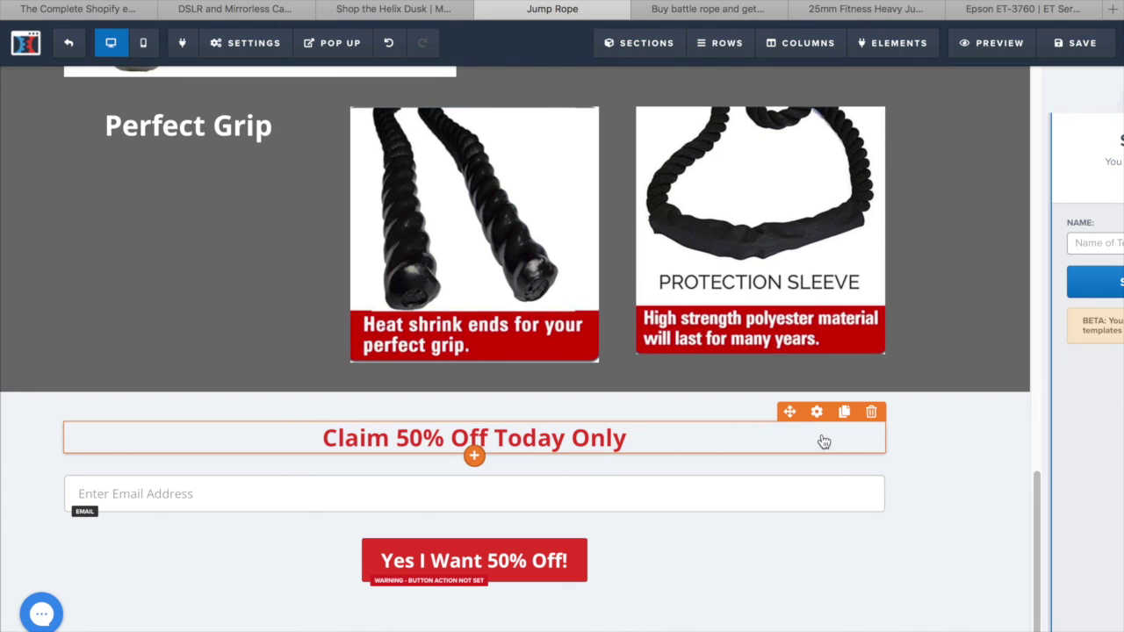
click(475, 516)
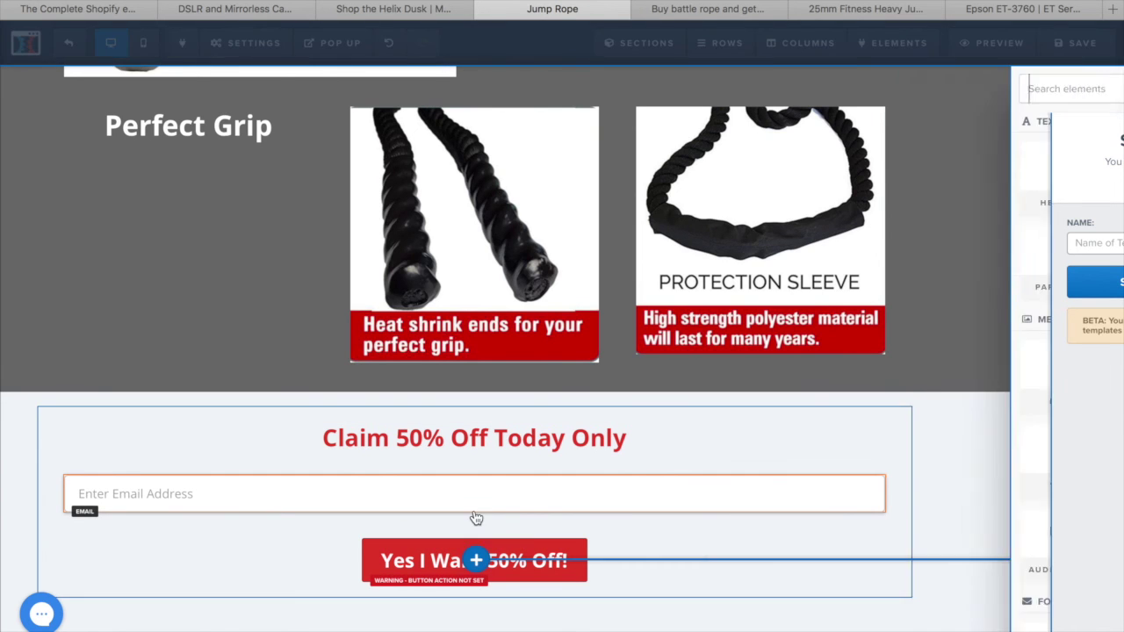
scroll(887, 427, down, 4)
scroll(888, 427, down, 1)
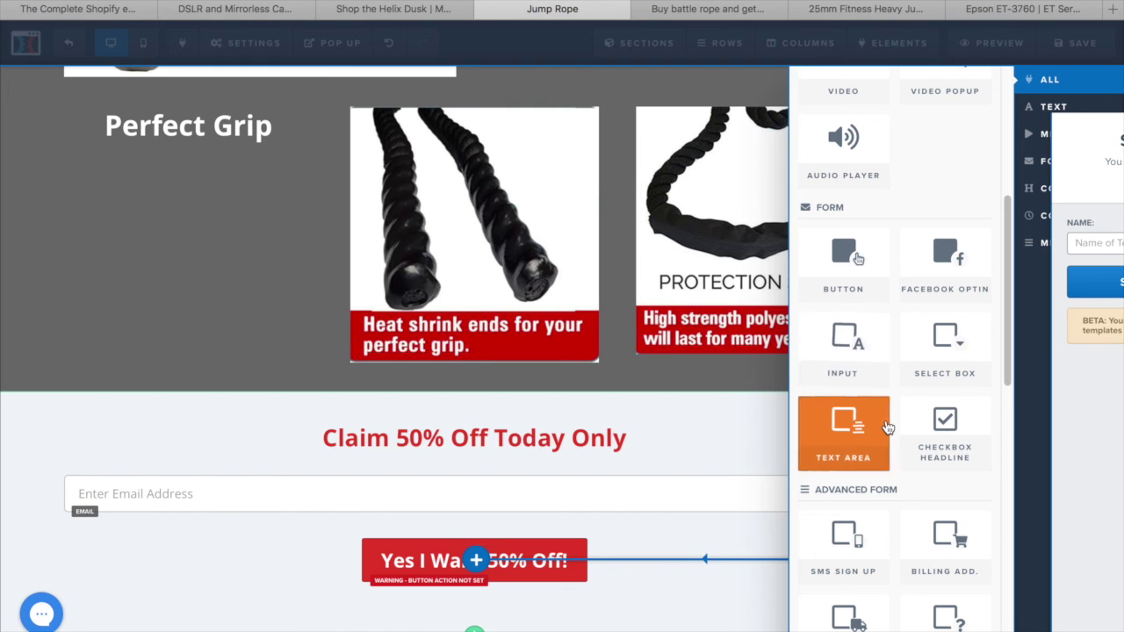
scroll(888, 427, down, 8)
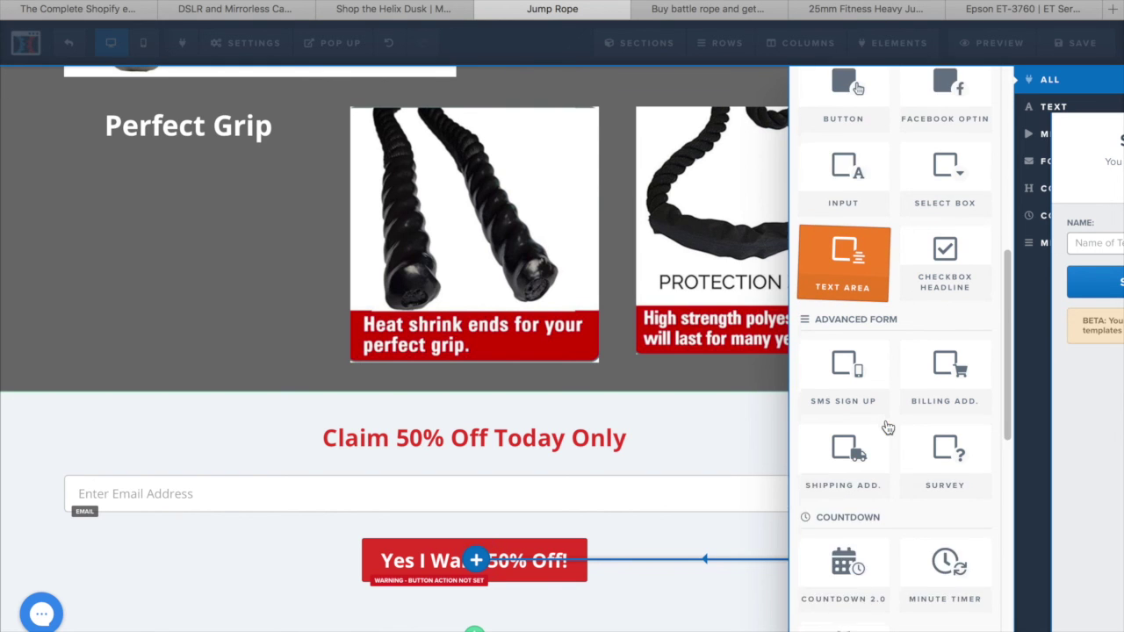
click(964, 401)
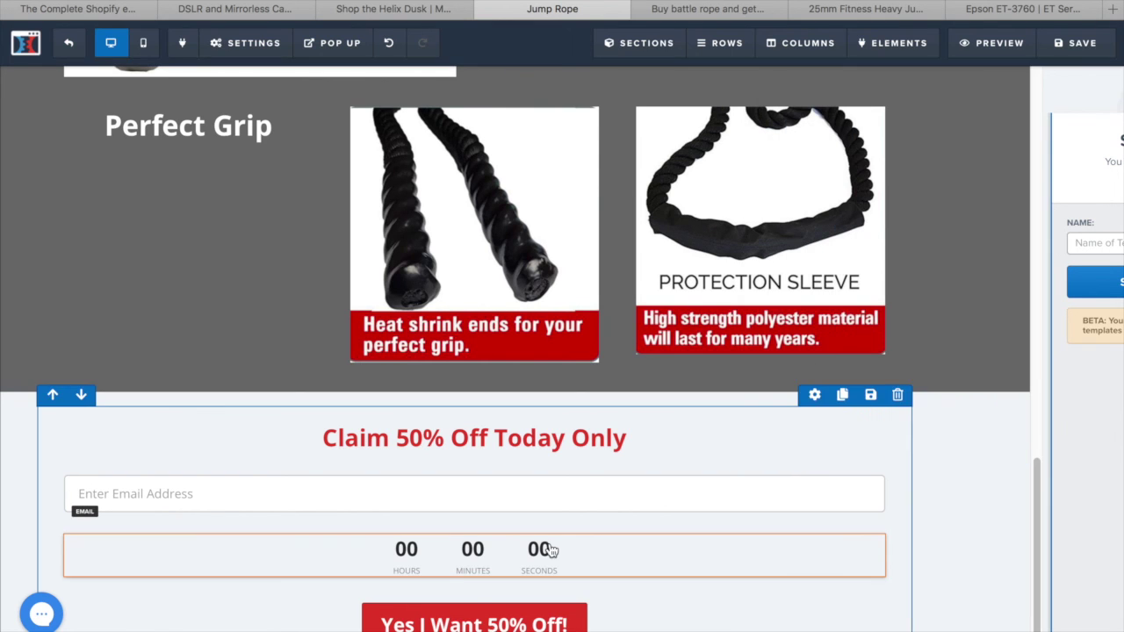
Set the countdown timer's minutes to 10
click(817, 526)
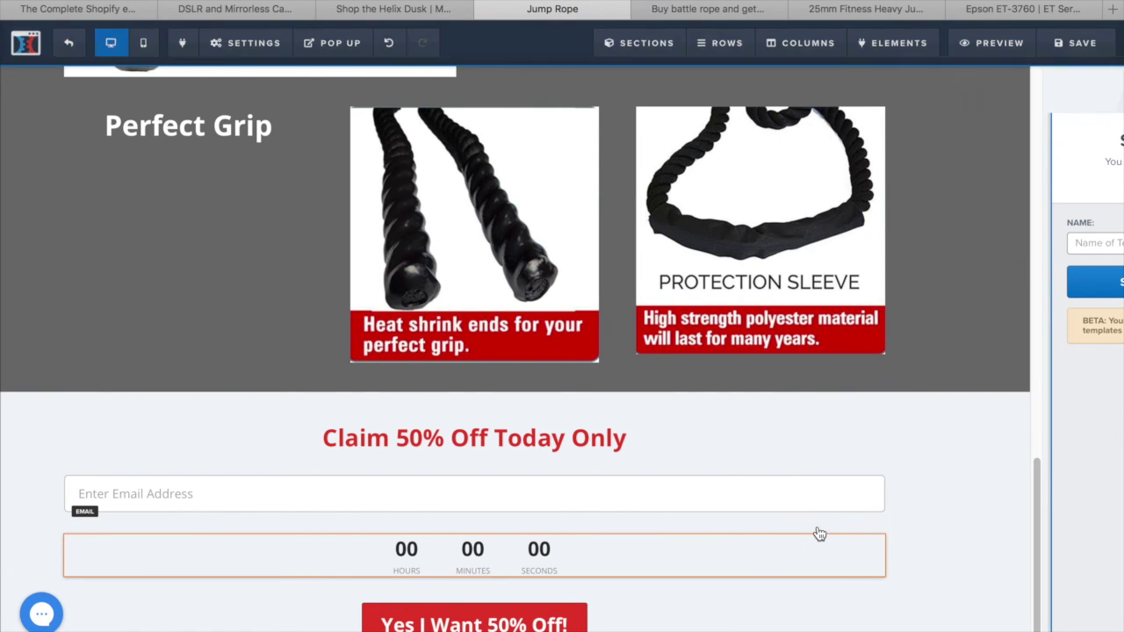
drag(982, 247, 932, 240)
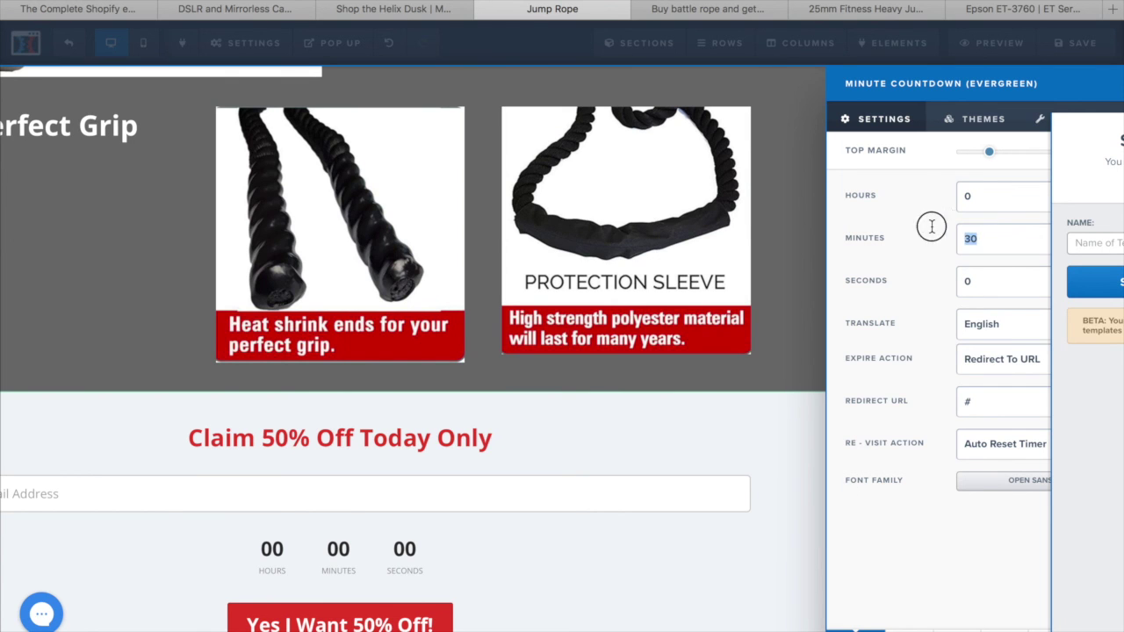
text(10)
click(752, 562)
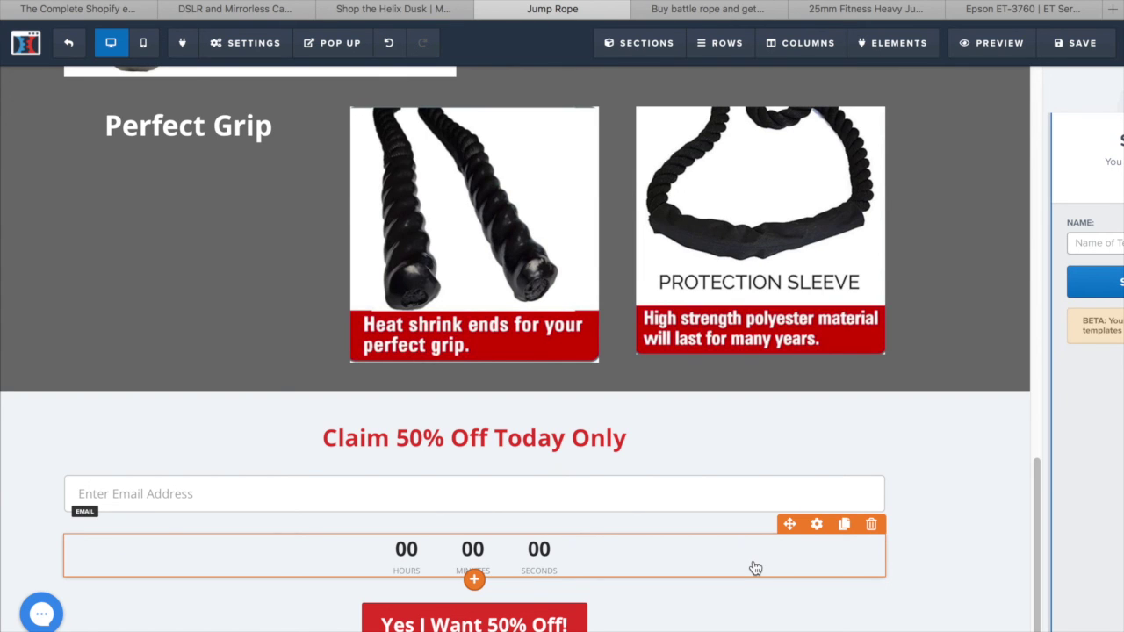
Move the countdown timer between the "Claim 50% Off Today Only" headline and the email field, and save the page
scroll(756, 568, down, 2)
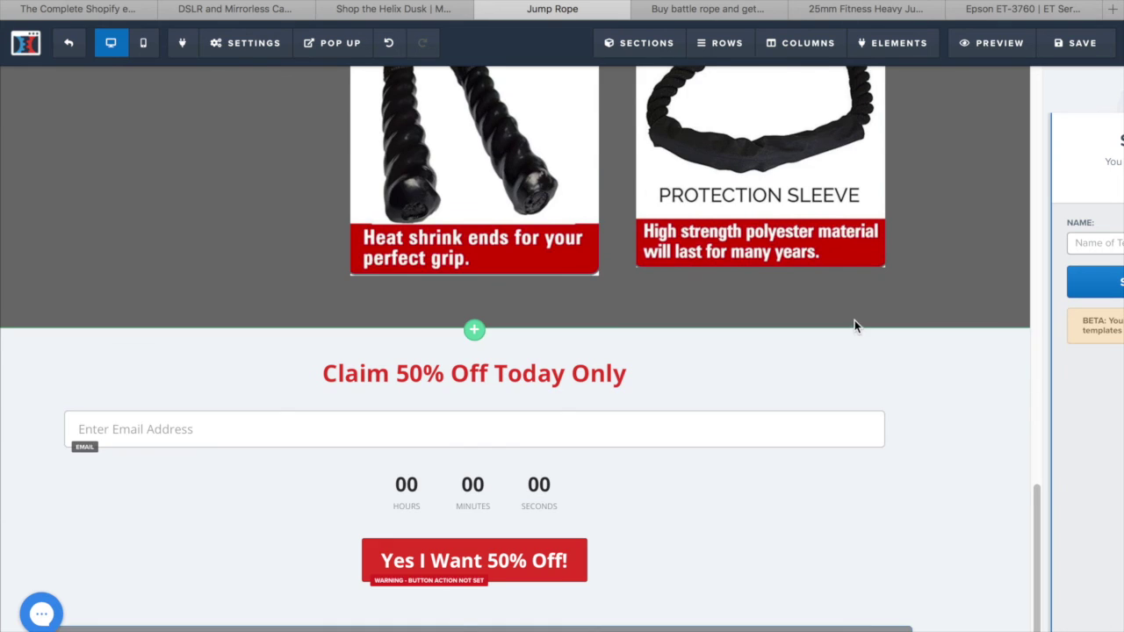
drag(486, 497, 478, 397)
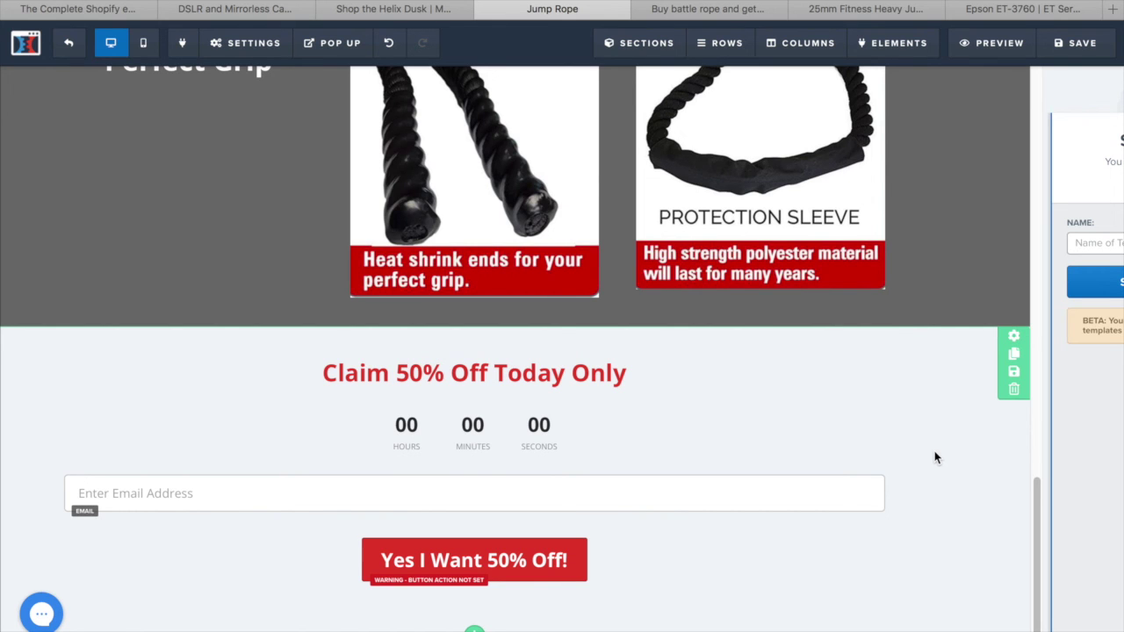
click(1092, 45)
Preview the page and examine its layout from the header through the product features to the opt-in section with its countdown
click(1002, 44)
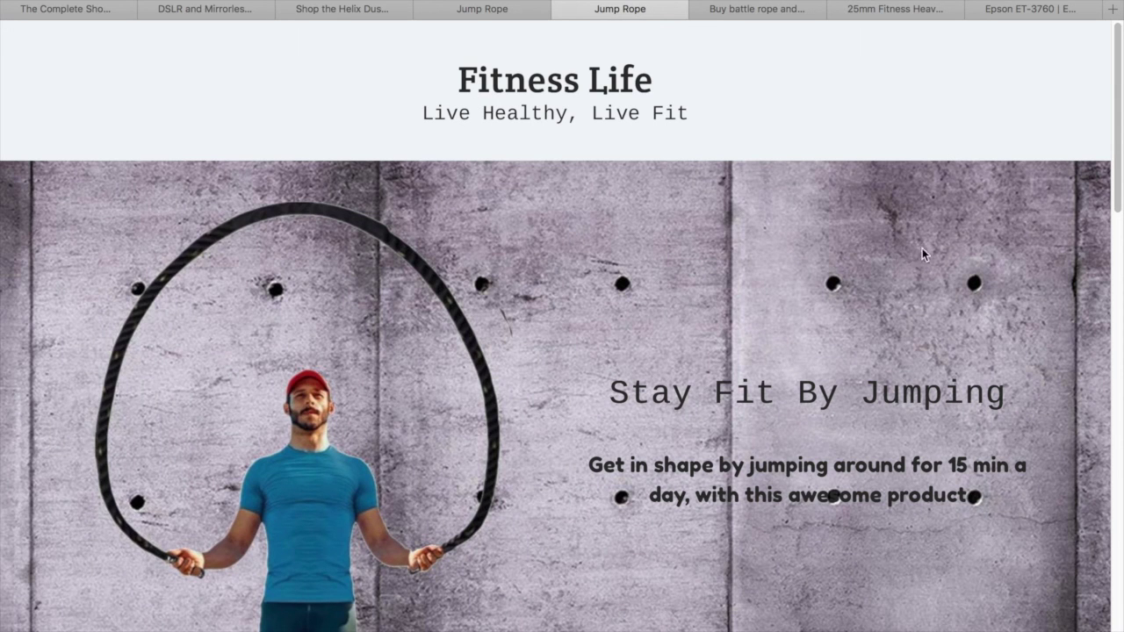
scroll(664, 357, down, 2)
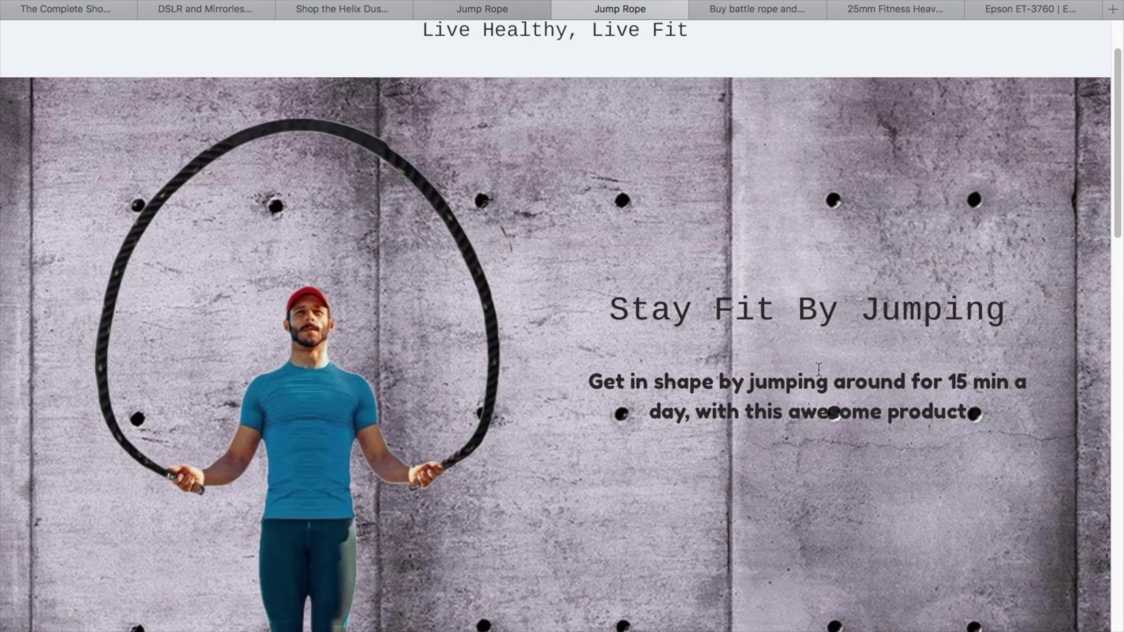
scroll(737, 422, down, 1)
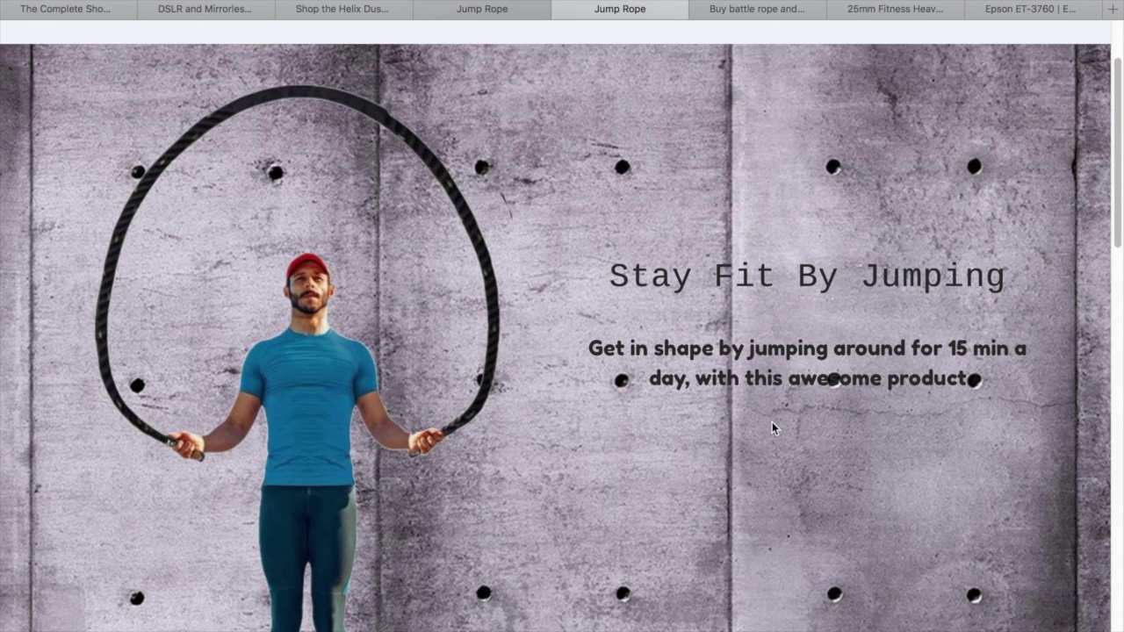
scroll(772, 428, down, 10)
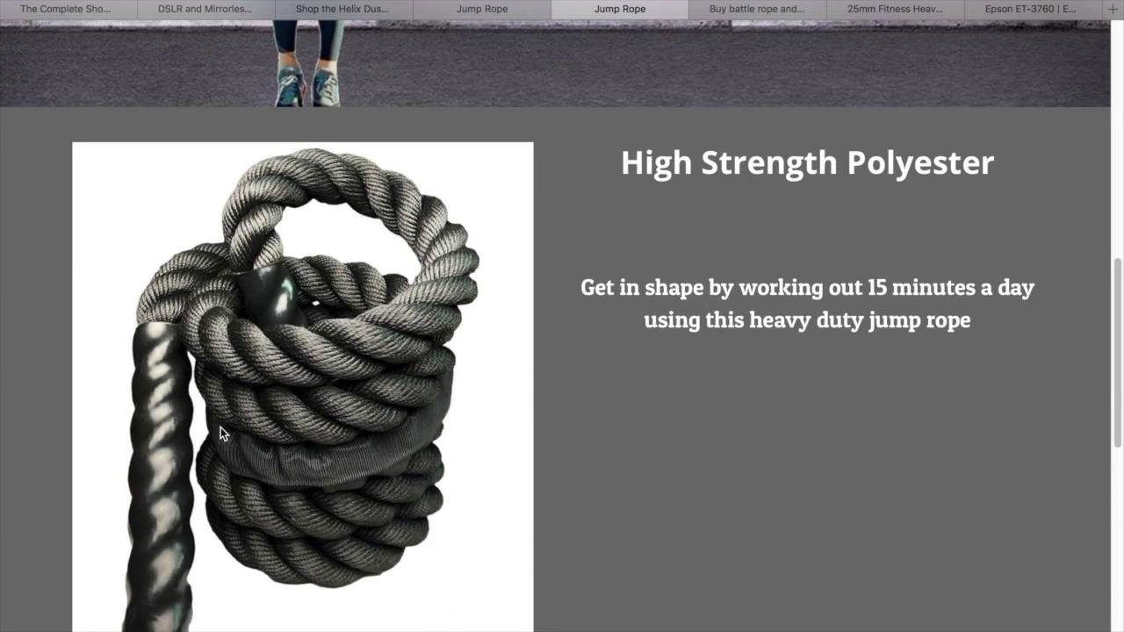
scroll(221, 427, down, 1)
scroll(662, 421, down, 8)
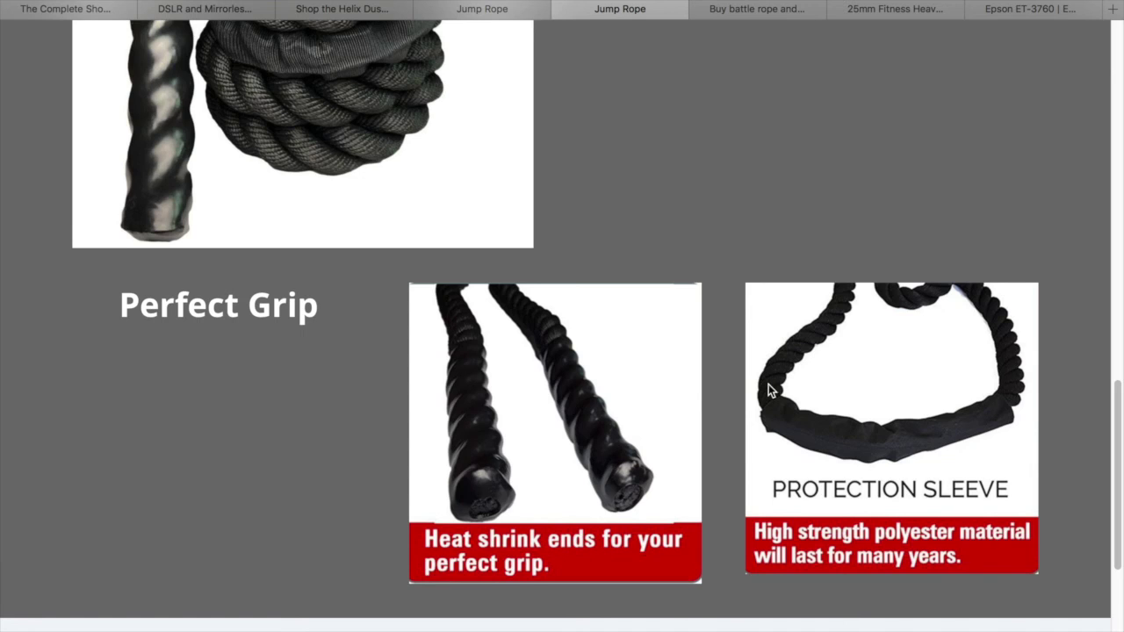
scroll(764, 393, up, 1)
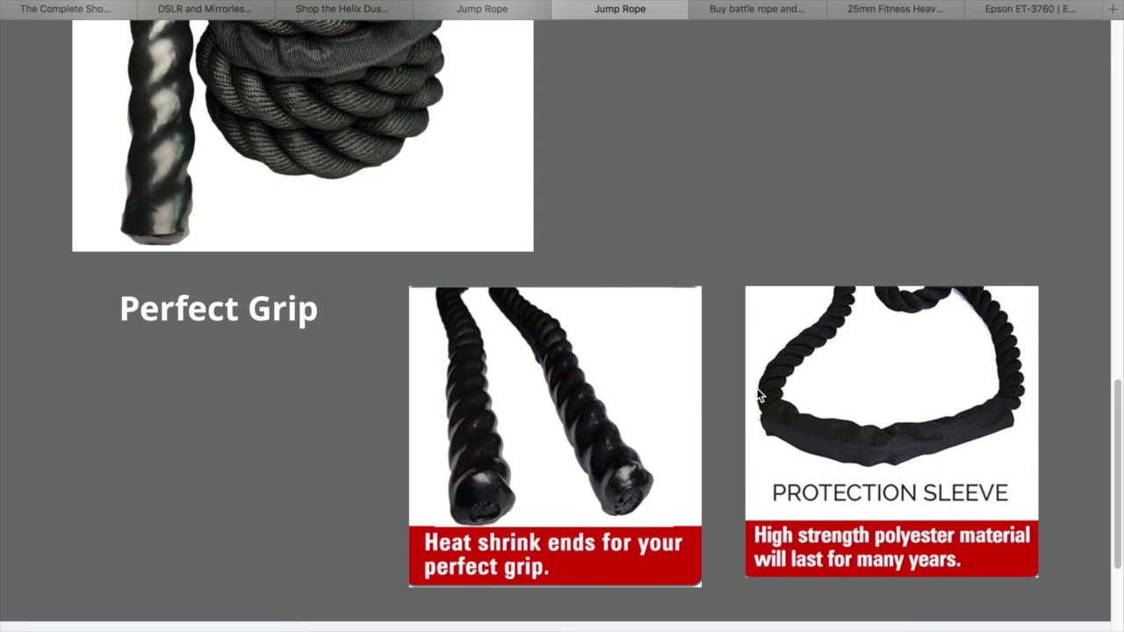
scroll(759, 394, down, 5)
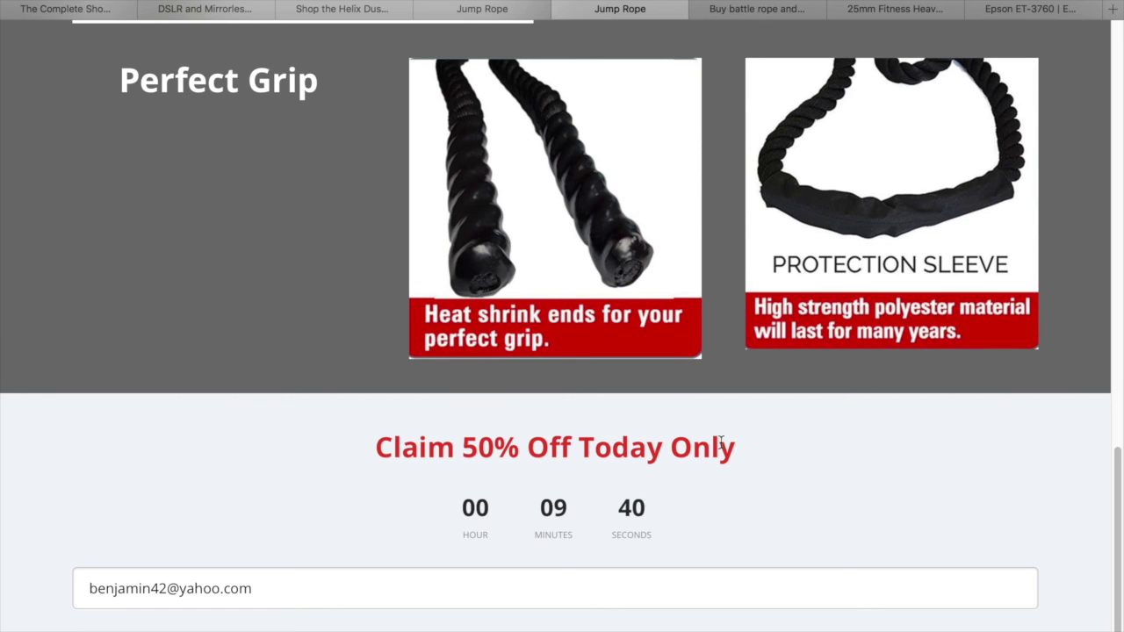
Clear the prefilled address from the previewed opt-in form's email field to check its placeholder text
scroll(665, 523, down, 2)
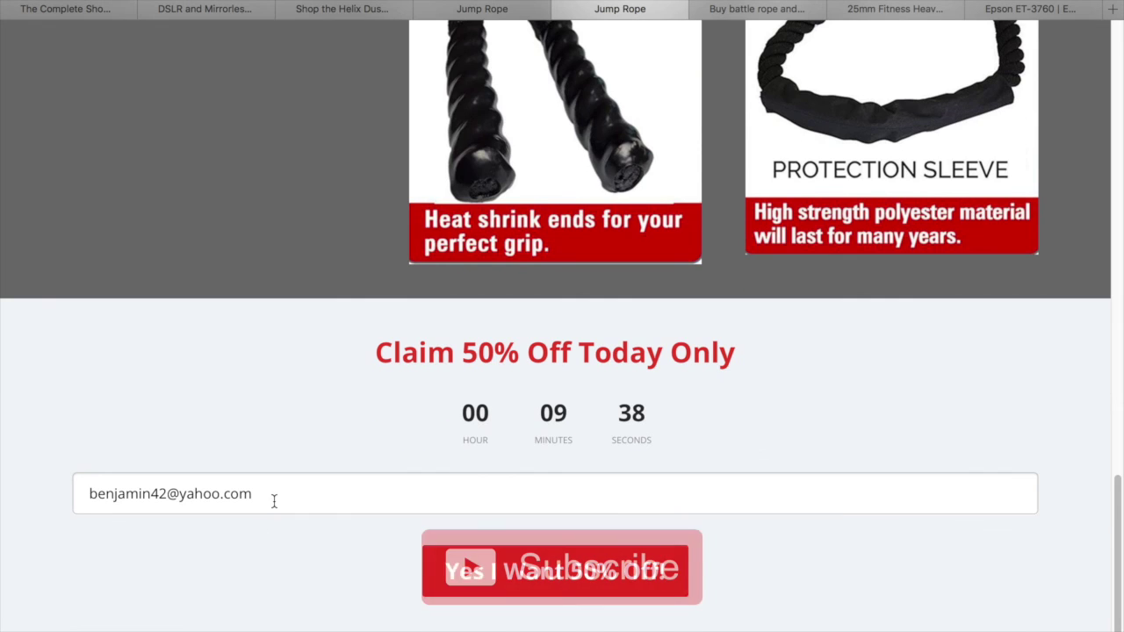
drag(276, 492, 15, 492)
key(BackSpace)
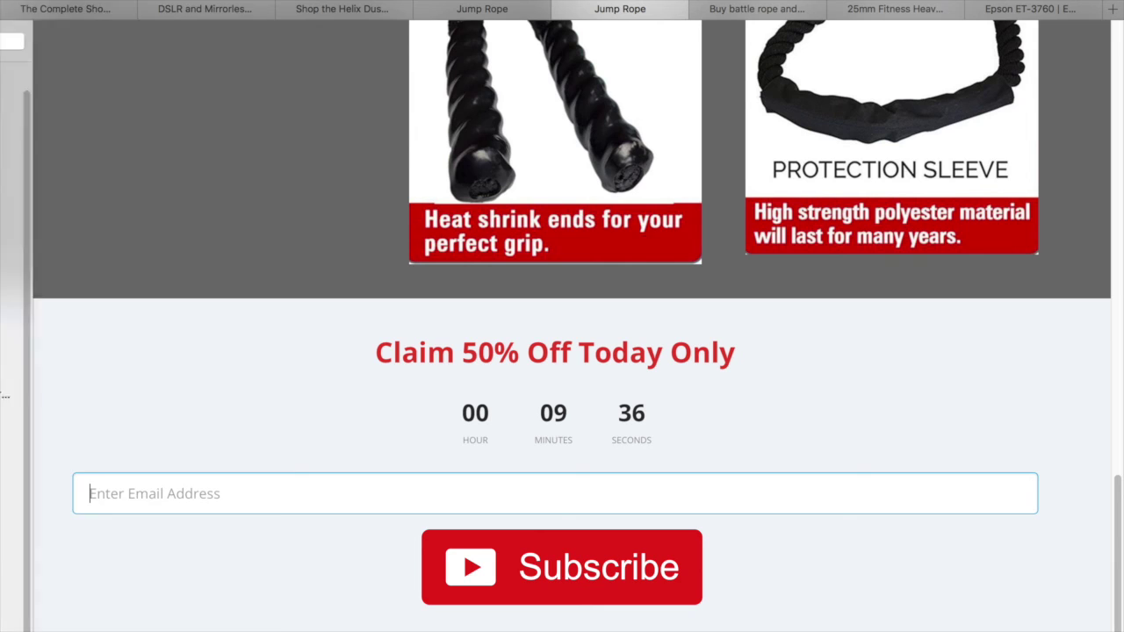